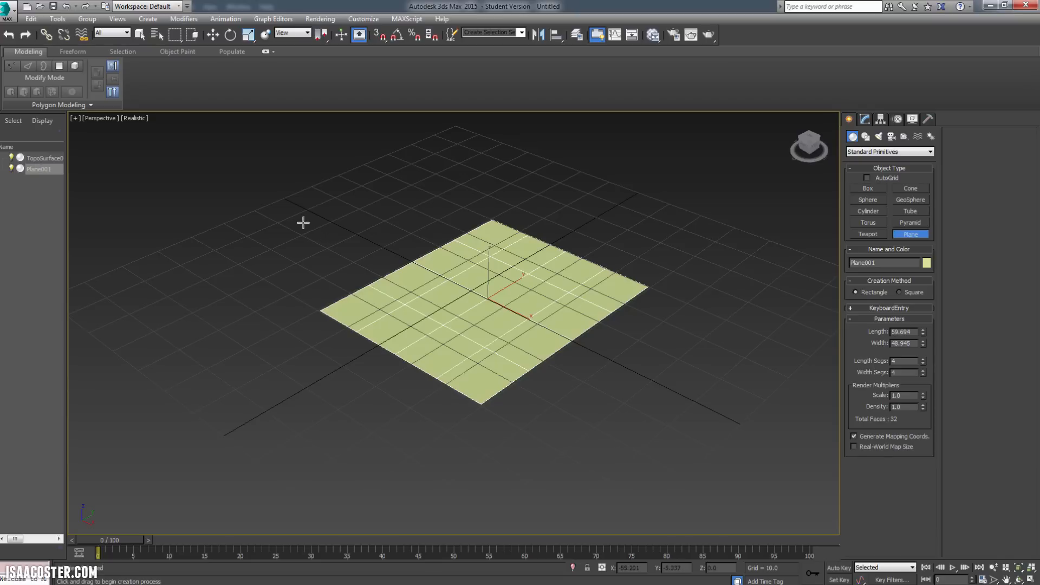
- Hide the viewport grid and set the plane's length and width to 50
key(g)
alt+middle_drag(573, 258, 553, 323)
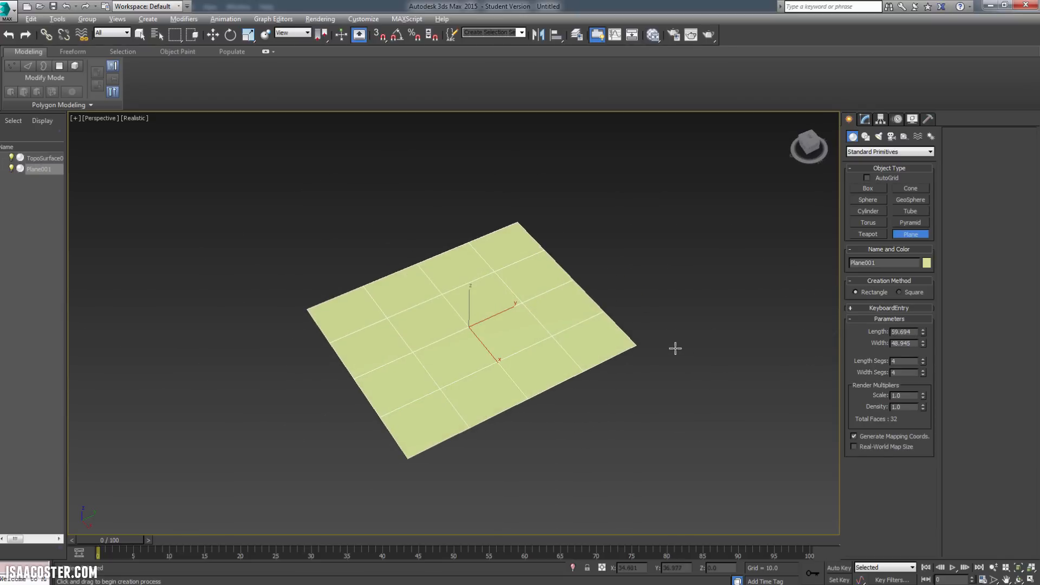
alt+middle_drag(673, 349, 673, 322)
drag(916, 330, 884, 334)
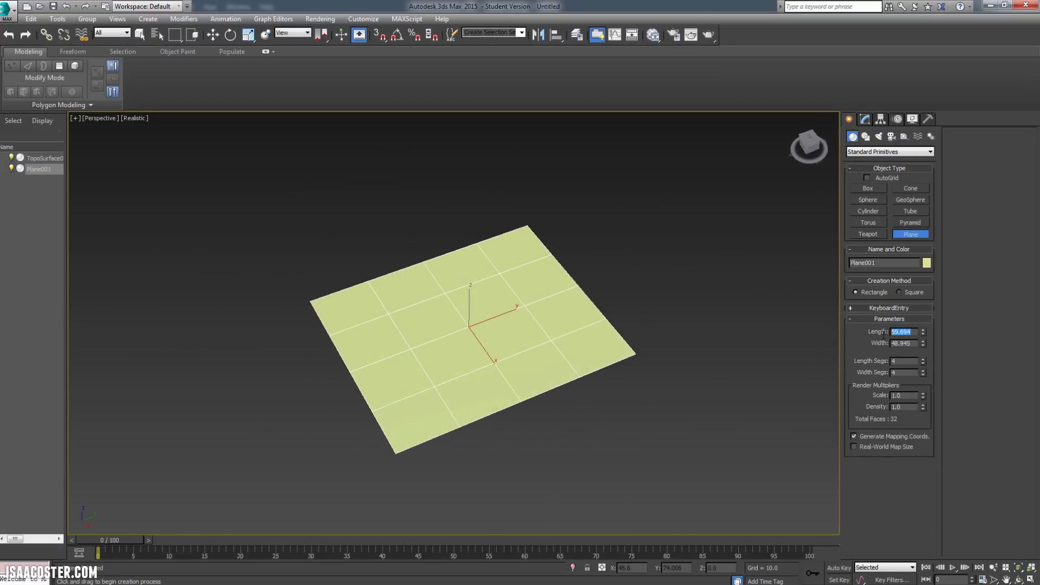
text(50)
key(Tab)
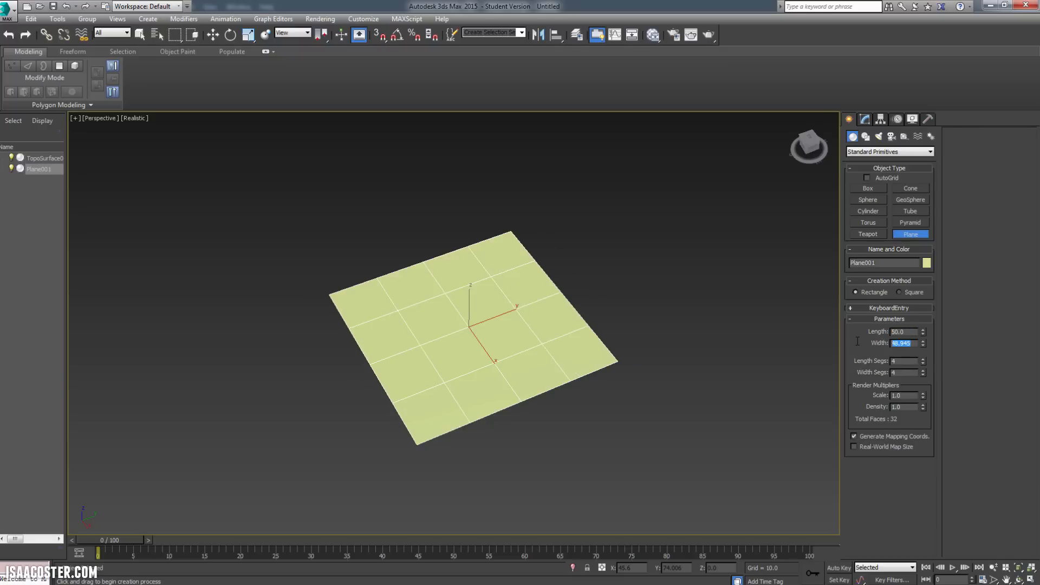
text(50)
key(Return)
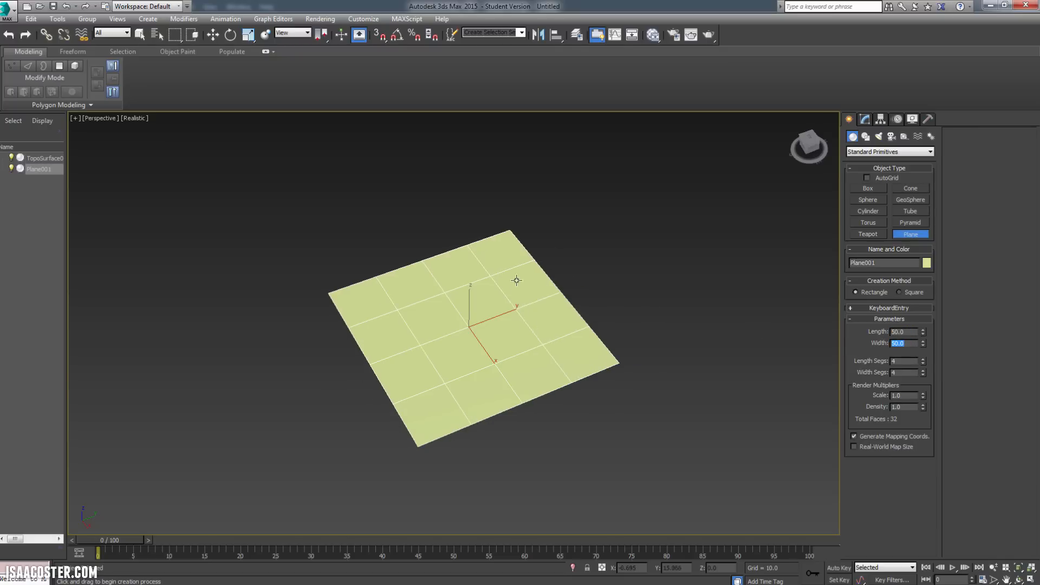
alt+middle_drag(517, 280, 485, 270)
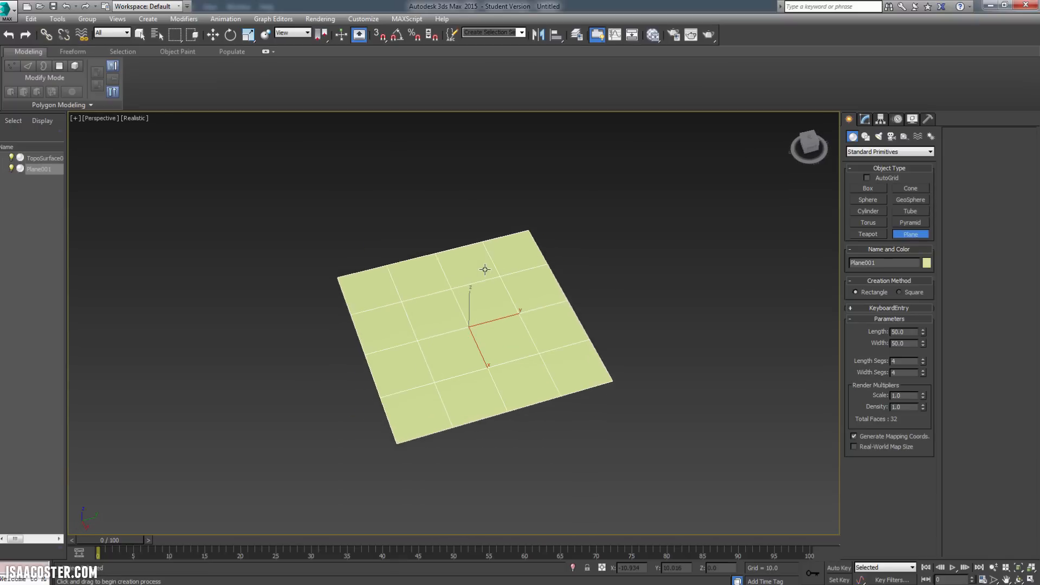
- Convert the plane to an Editable Poly
key(w)
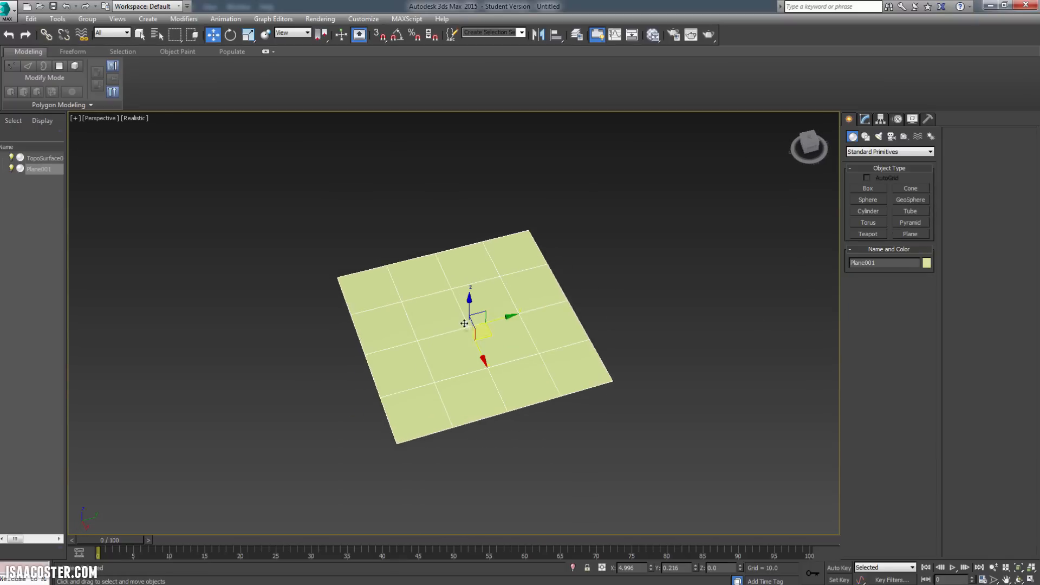
right_click(480, 383)
mouse_move(519, 490)
click(596, 503)
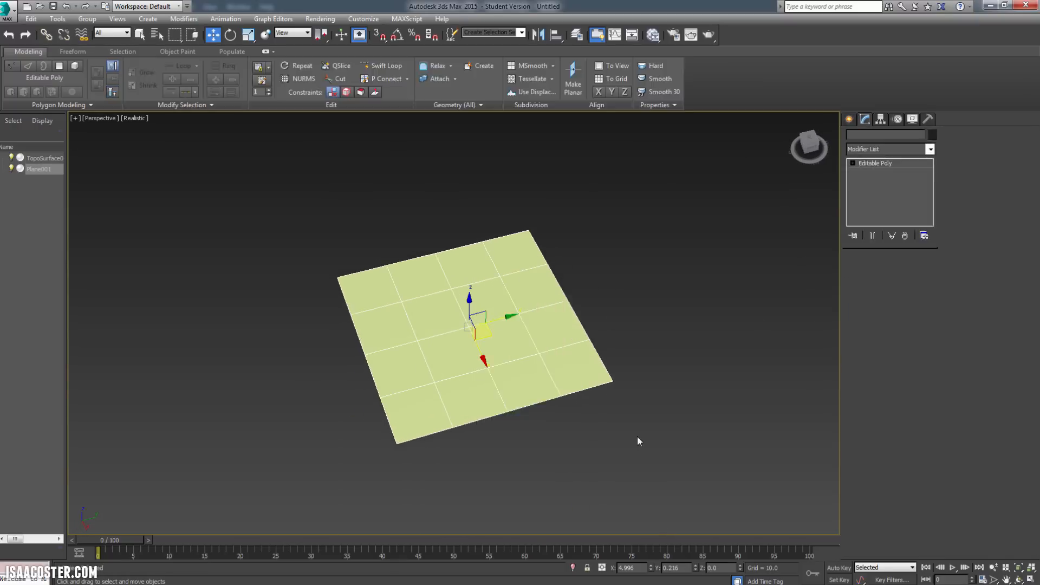
- Select all of the plane's polygons at polygon level
click(901, 273)
alt+middle_drag(799, 336, 774, 359)
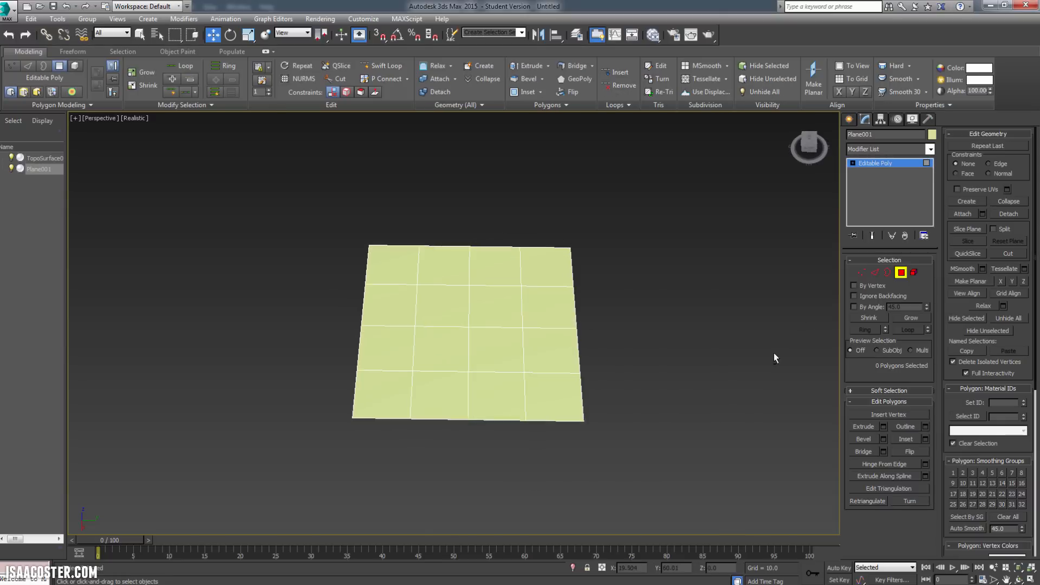
drag(356, 448, 310, 477)
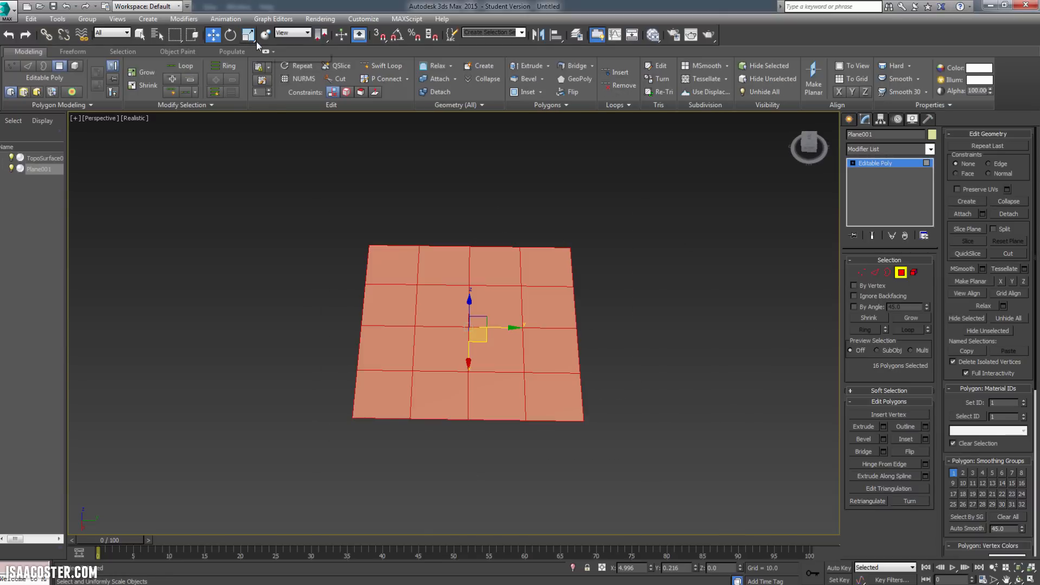
- Apply the diagonal diamond grid pattern from Generate Topology to the selected polygons
click(266, 52)
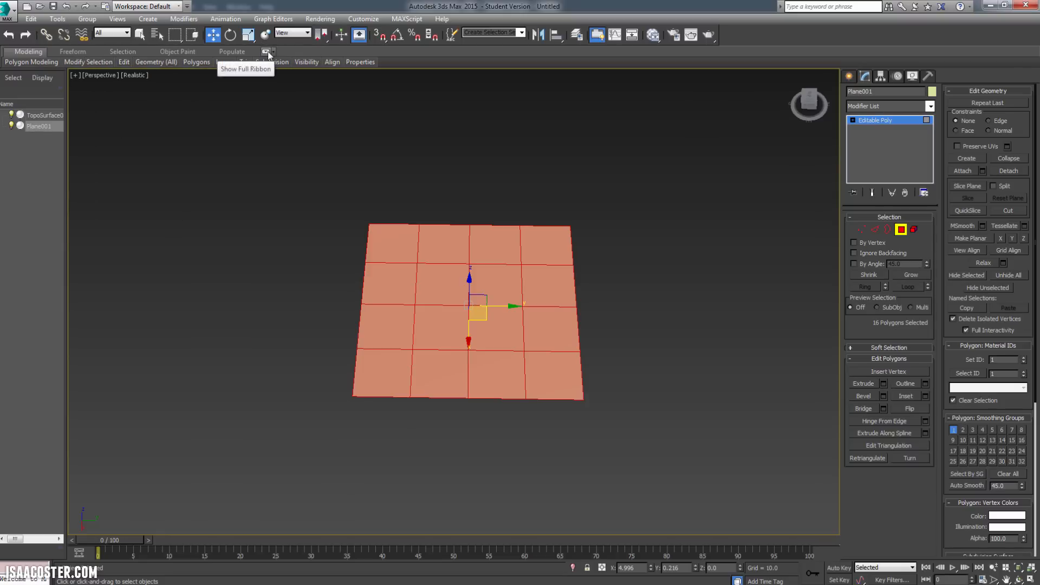
click(266, 52)
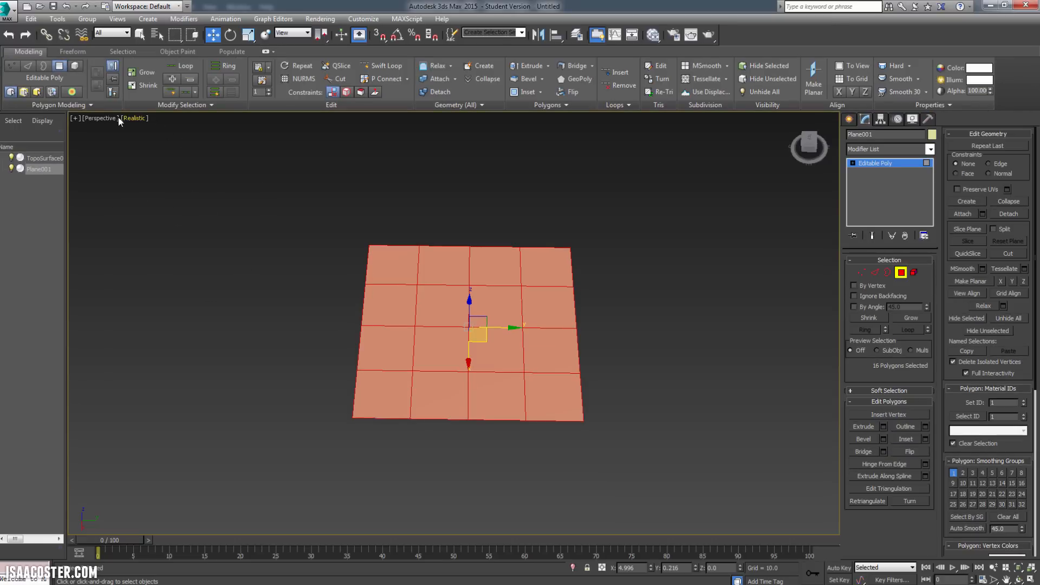
click(78, 106)
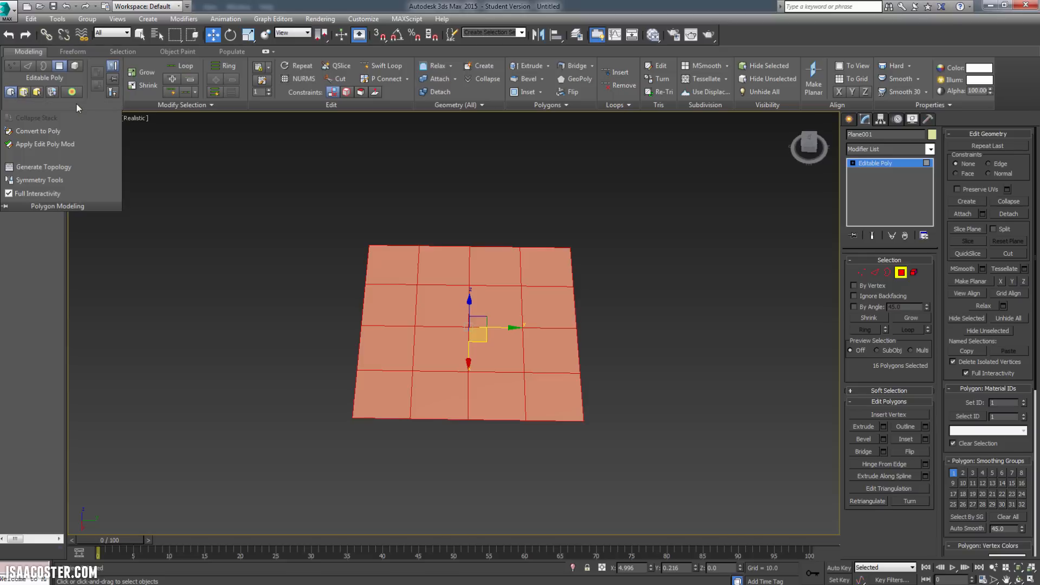
click(44, 166)
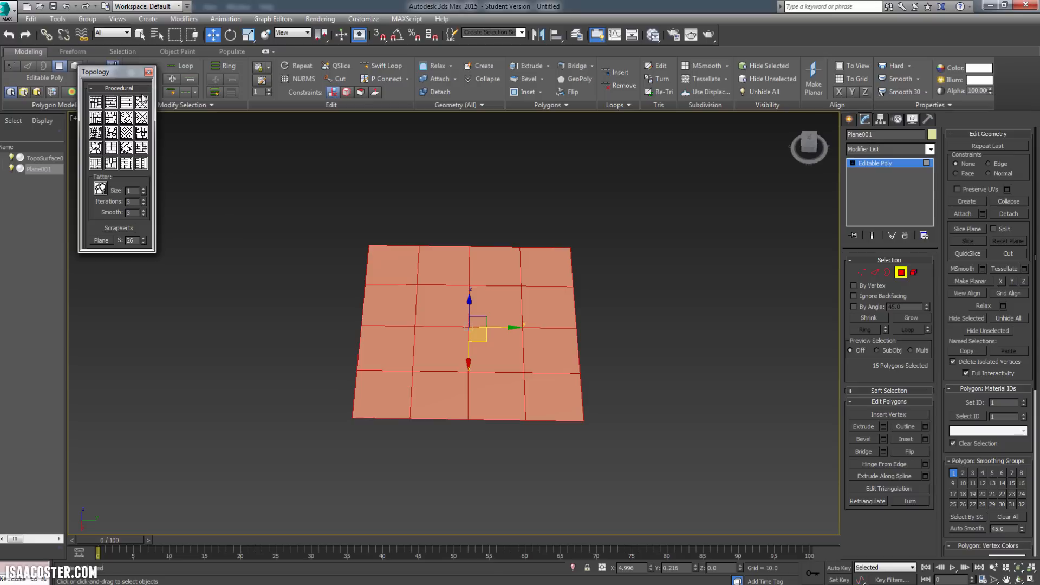
click(127, 134)
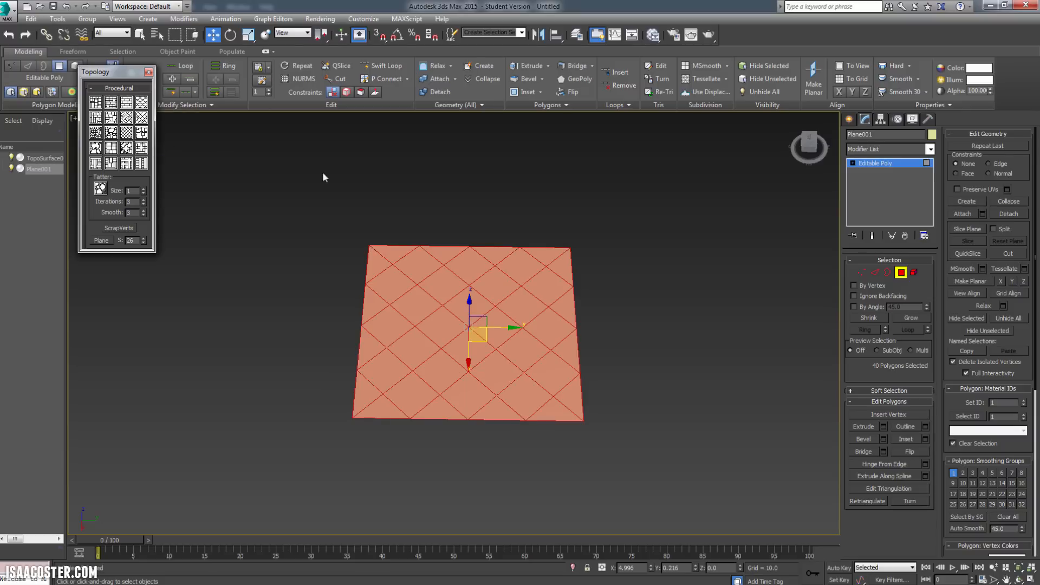
- Convert the patterned plane to an Editable Poly again and clear the workspace by closing Topology and collapsing the ribbon
alt+middle_drag(288, 216, 480, 280)
right_click(481, 279)
mouse_move(518, 390)
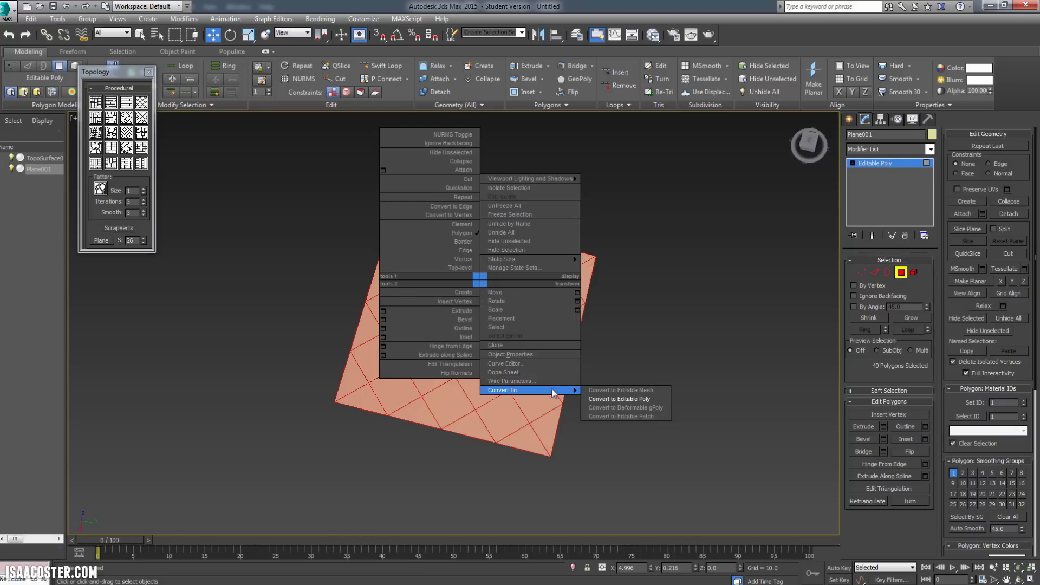
click(606, 399)
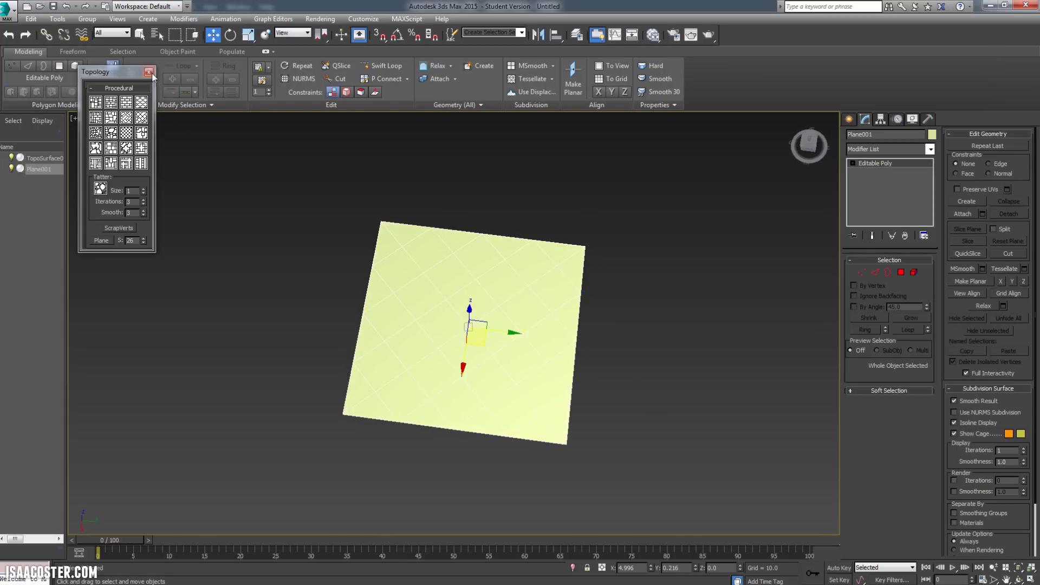
click(149, 72)
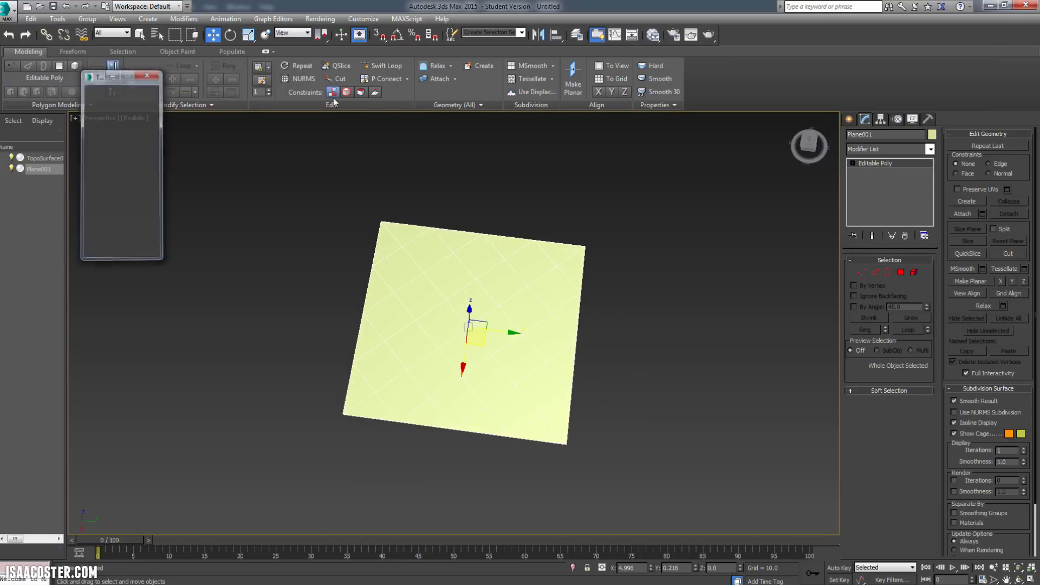
click(266, 51)
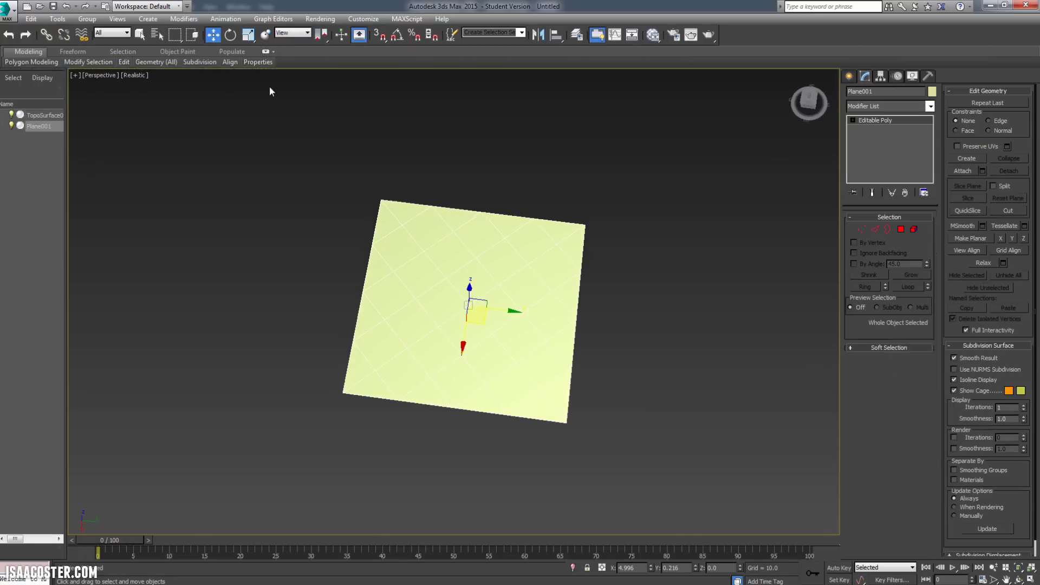
- Change the plane's object color to the near-black custom color
click(932, 91)
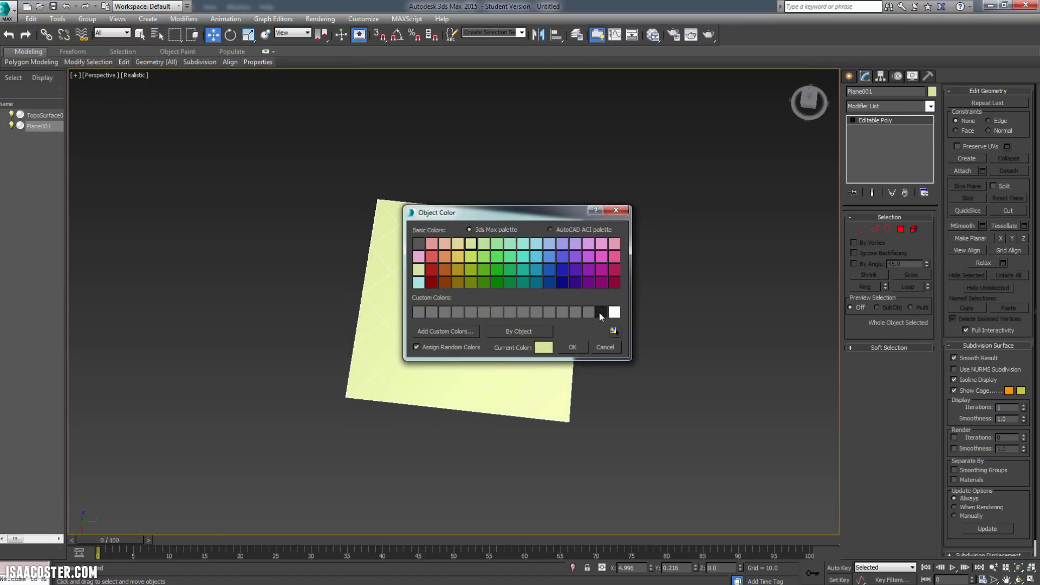
click(601, 313)
click(572, 346)
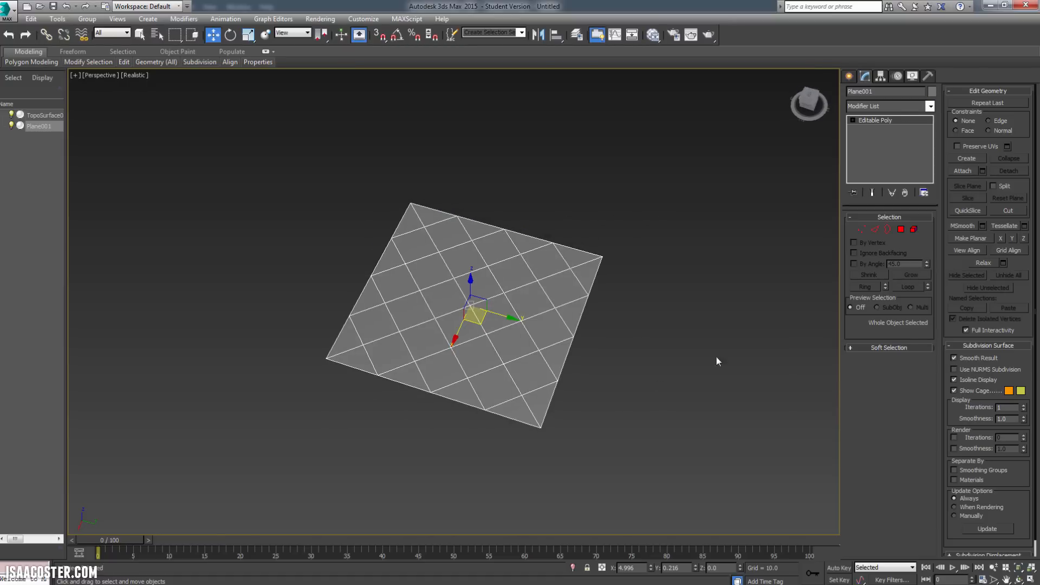
- Select all polygons of the diamond-patterned plane and inset them By Polygon with an amount of 1.0
click(901, 230)
key(ctrl+a)
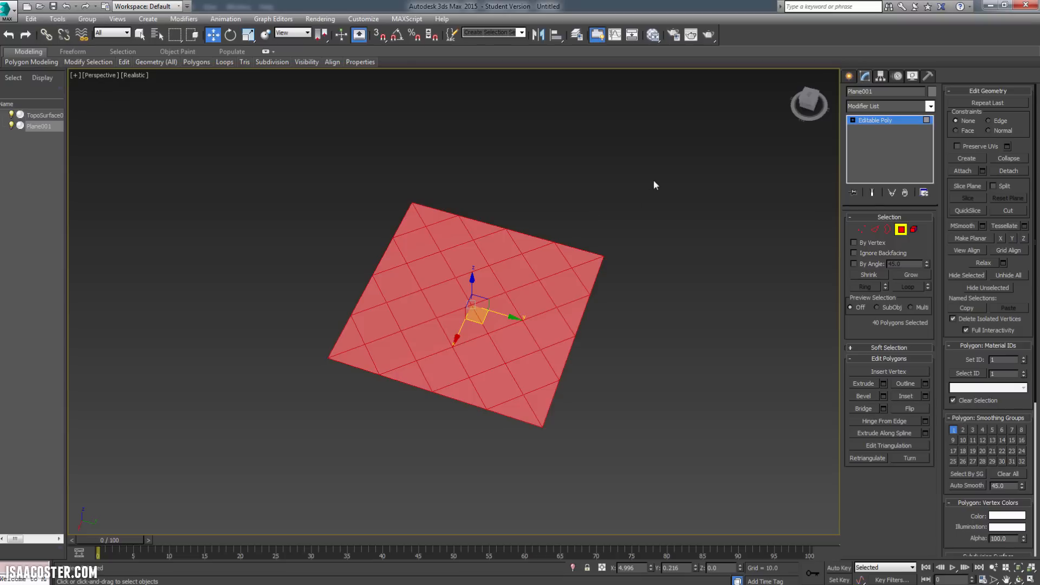
click(926, 396)
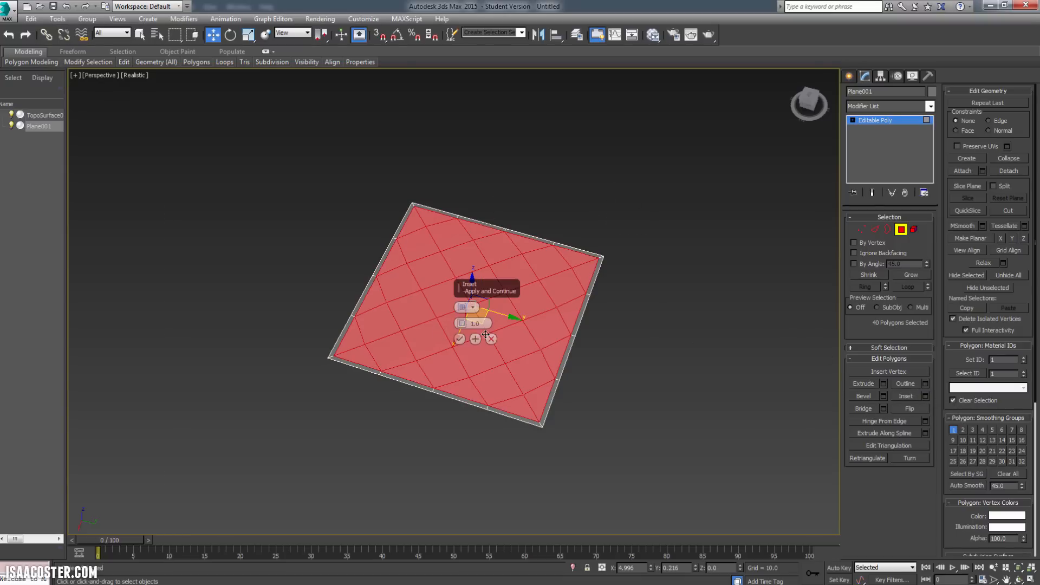
middle_drag(427, 362, 391, 336)
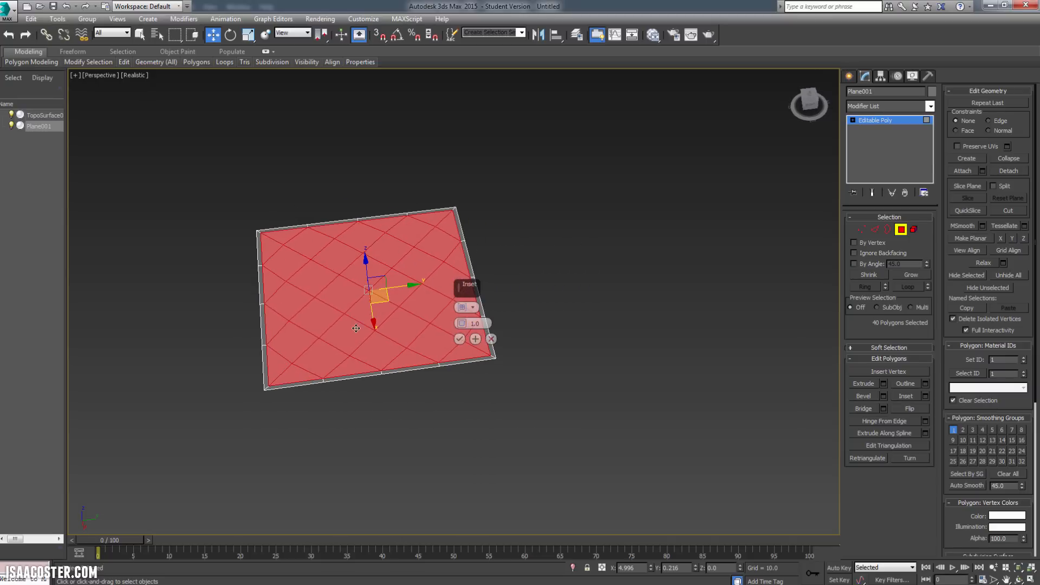
click(472, 307)
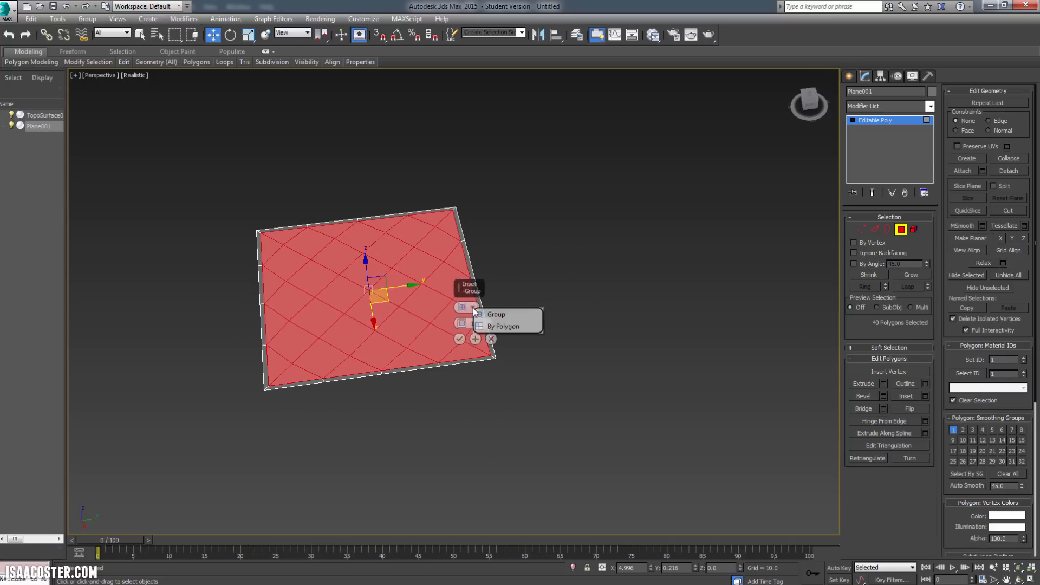
click(496, 327)
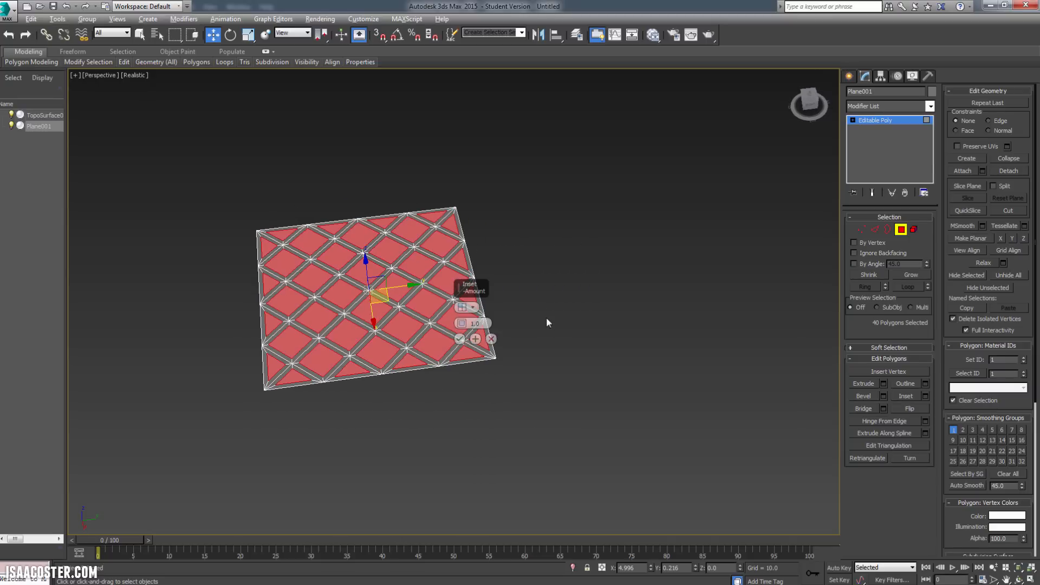
click(460, 339)
alt+middle_drag(460, 338, 420, 352)
scroll(416, 316, up, 3)
middle_drag(576, 335, 649, 326)
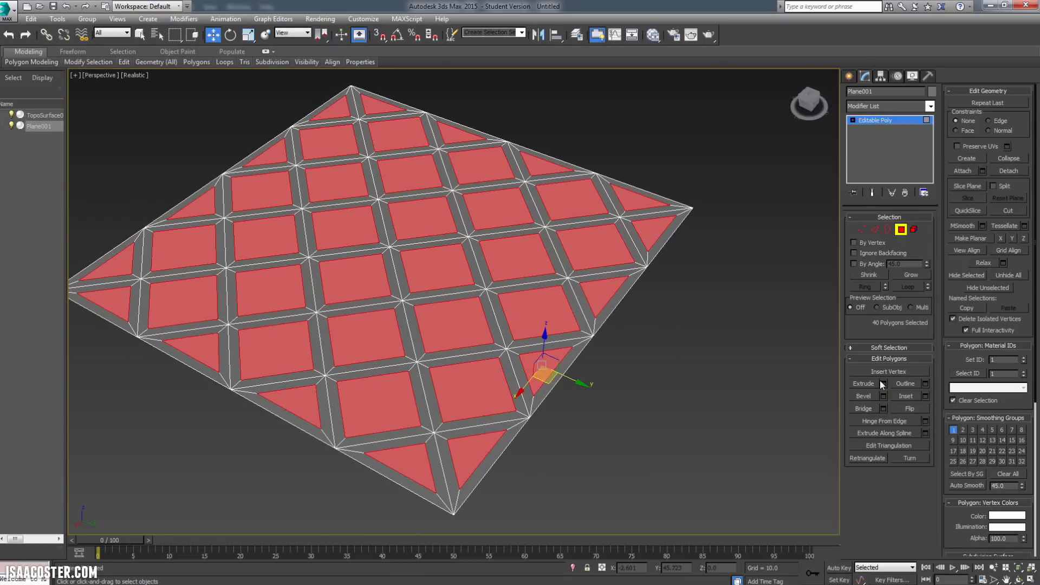
- Try a second By Polygon inset of 0.254 on the selected faces and undo it
click(925, 396)
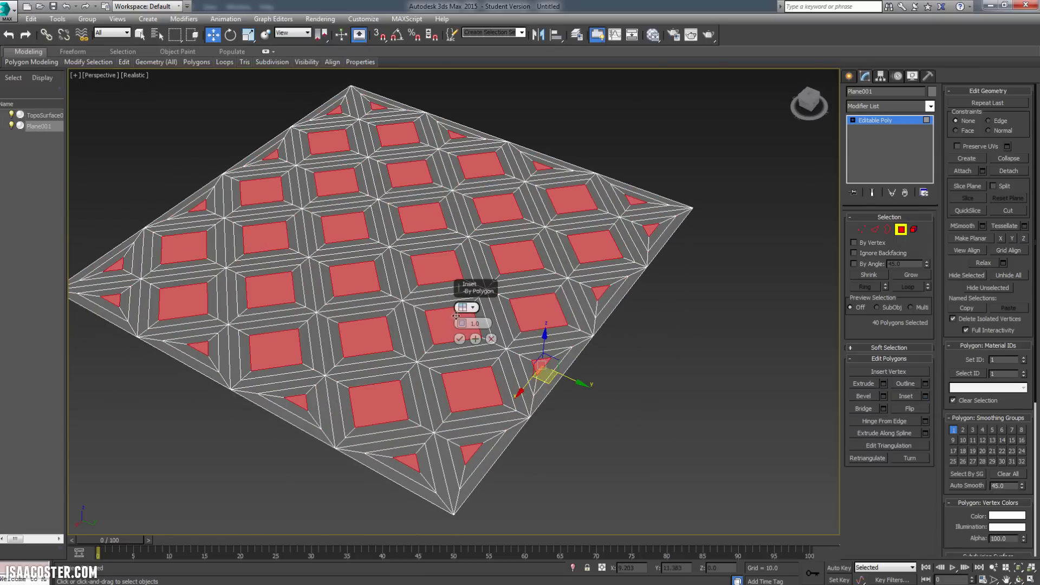
right_click(462, 324)
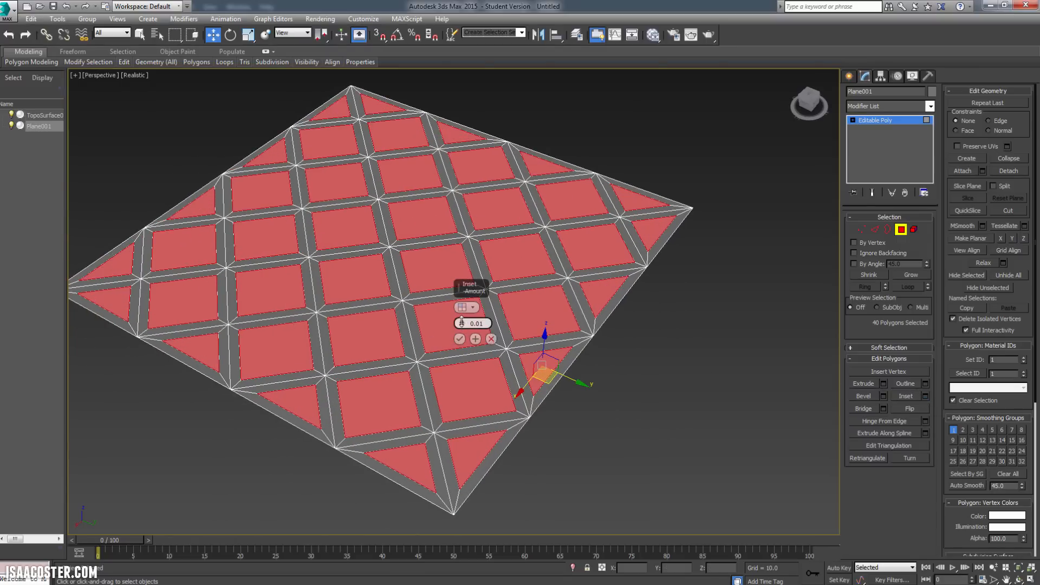
drag(461, 322, 461, 317)
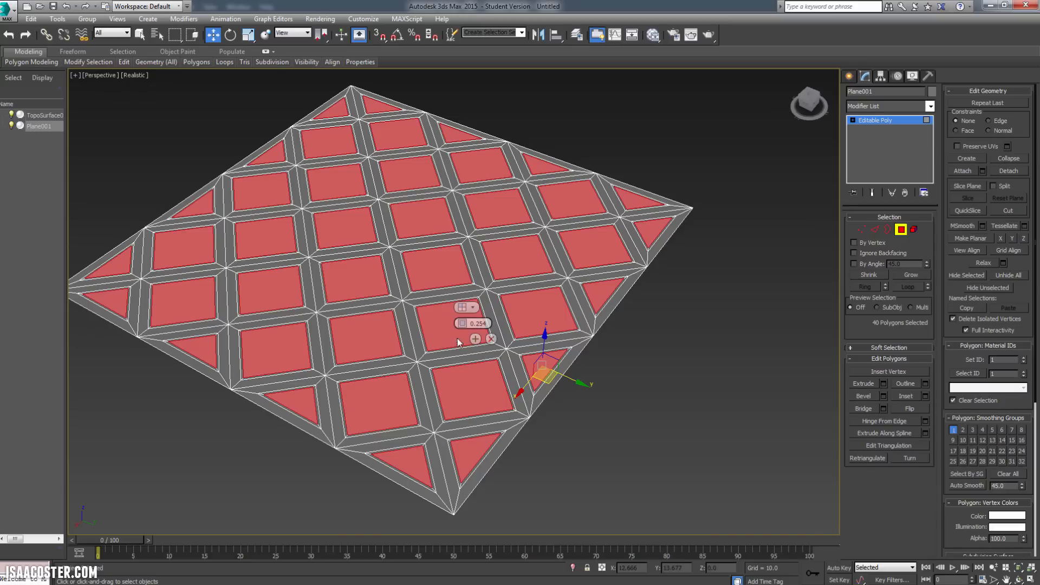
click(459, 339)
drag(544, 340, 491, 340)
alt+middle_drag(491, 340, 508, 357)
alt+middle_drag(591, 272, 565, 302)
key(ctrl+z)
key(ctrl+z)
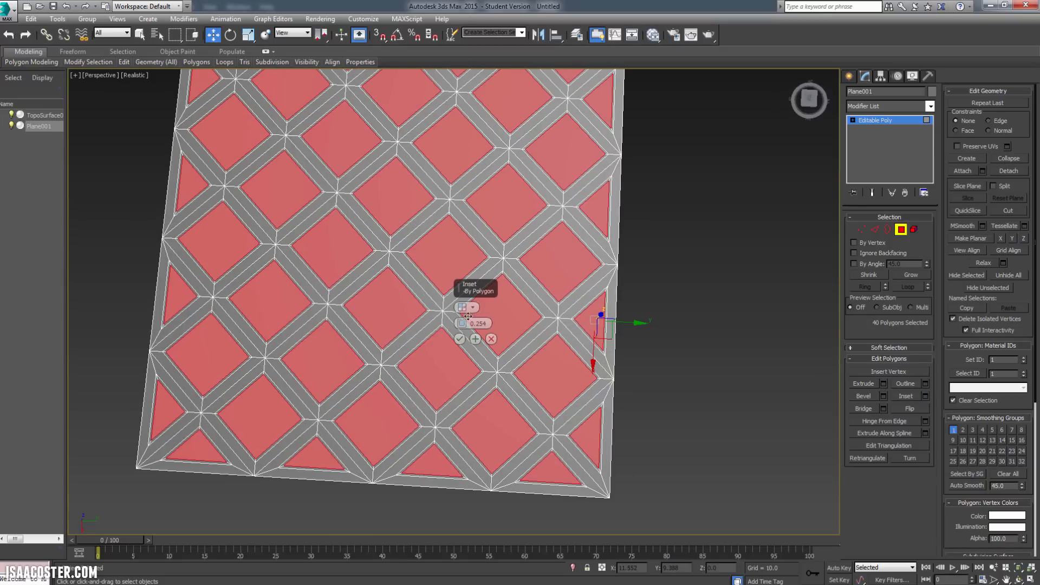
- Inset the selected diamond and triangle faces again By Polygon with an amount of about 0.849
drag(463, 323, 463, 317)
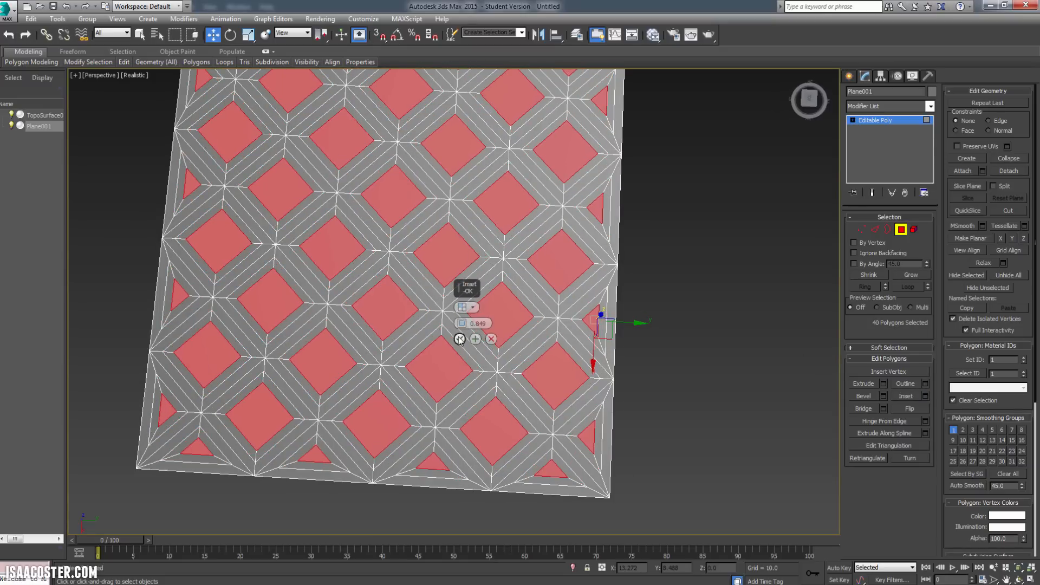
click(459, 339)
alt+middle_drag(460, 339, 543, 304)
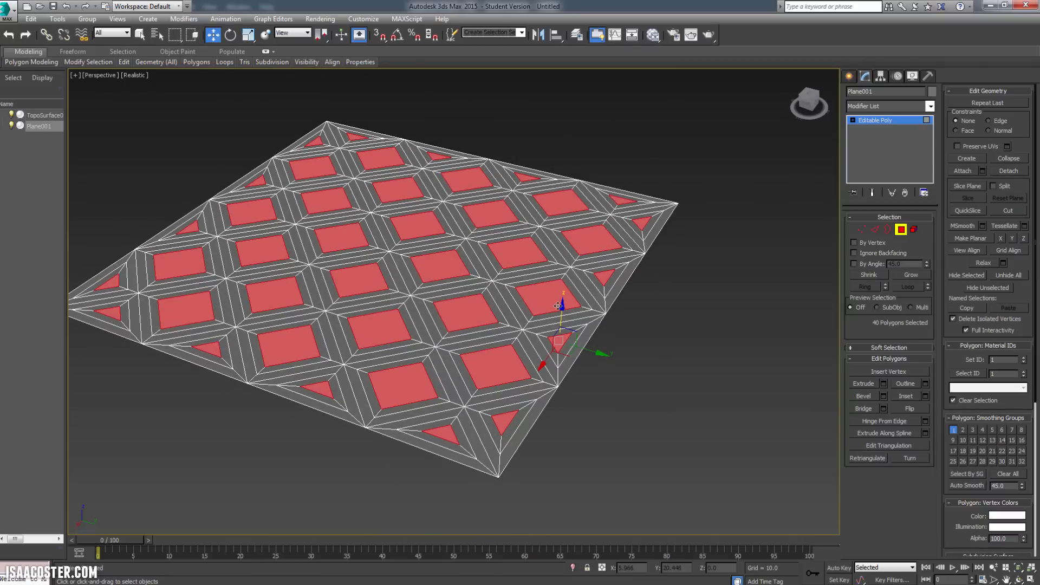
- Move the selected inner faces down along Z to form recessed, coffered openings in the lattice
drag(563, 305, 563, 315)
alt+middle_drag(509, 288, 504, 312)
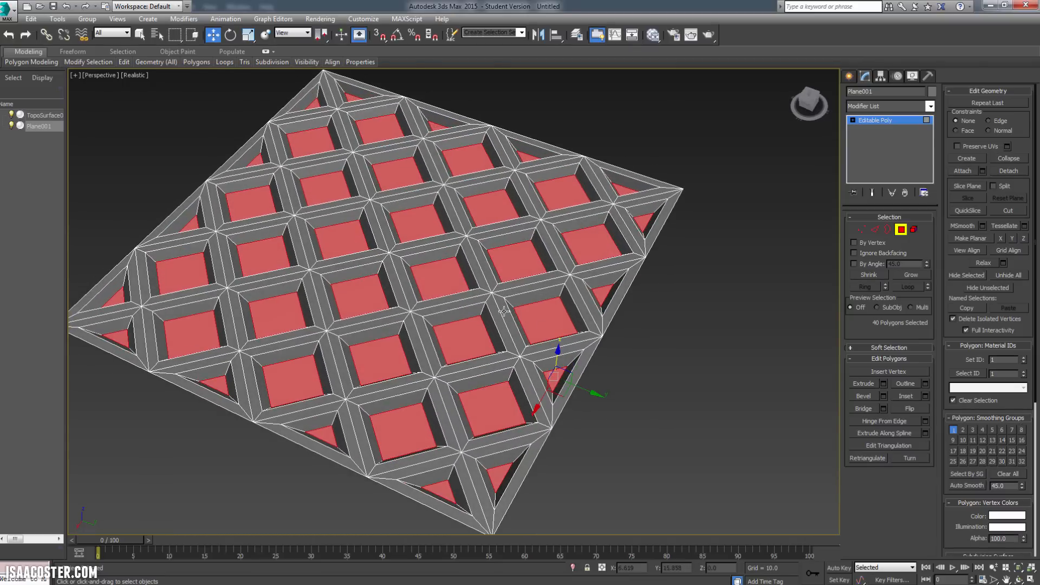
mouse_move(428, 329)
alt+middle_down()
mouse_move(437, 369)
mouse_move(431, 345)
alt+middle_up()
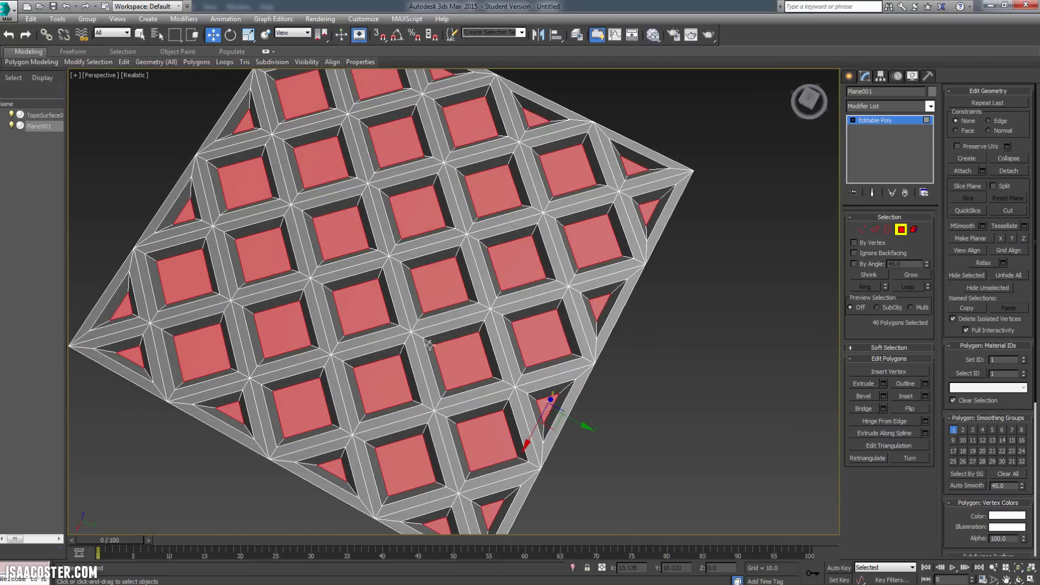
alt+middle_drag(504, 380, 464, 266)
alt+middle_drag(549, 239, 552, 244)
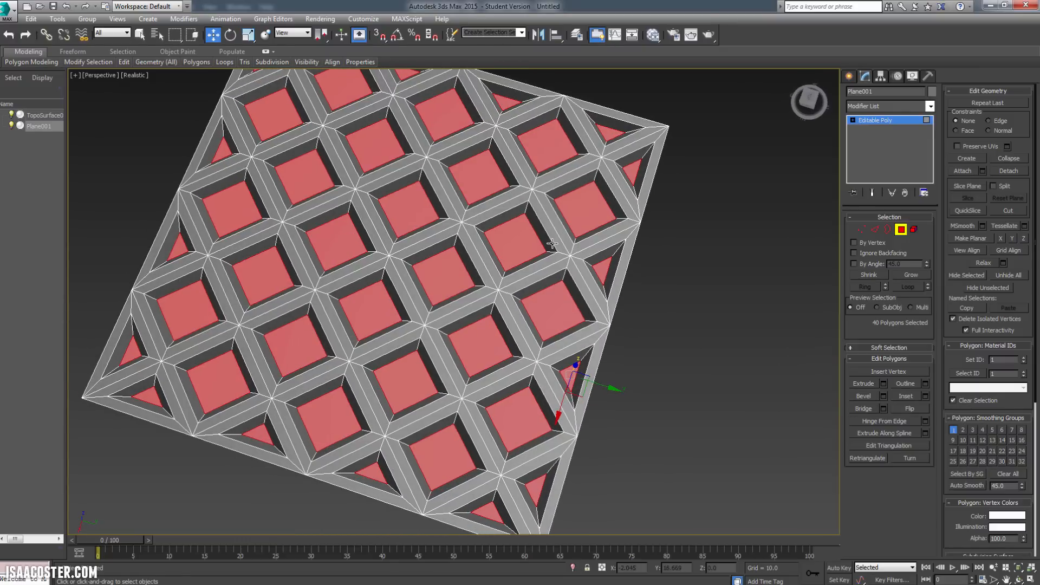
- Convert the recessed lattice panel to an Editable Poly again
alt+middle_drag(440, 272, 552, 295)
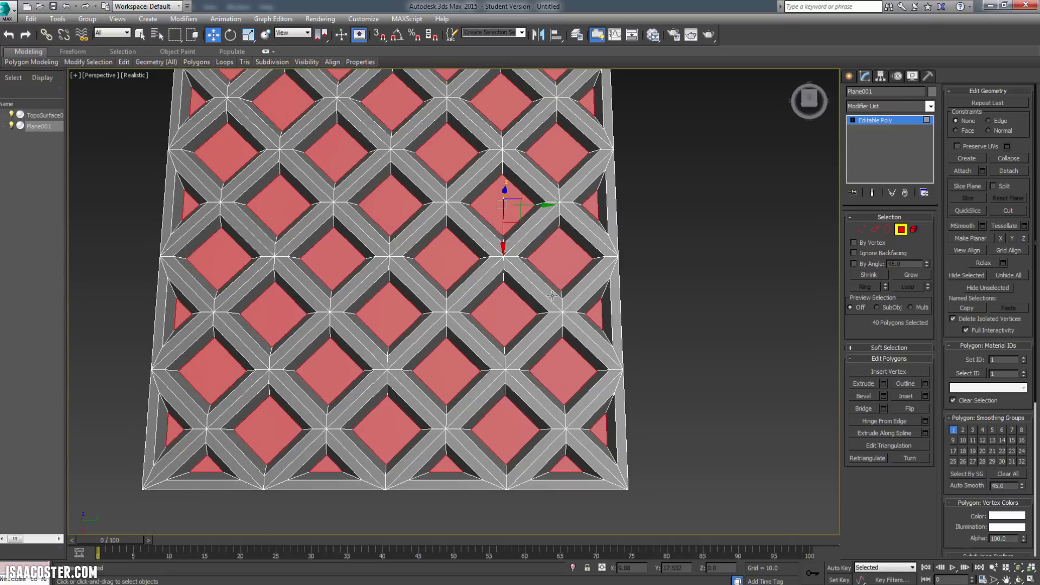
right_click(559, 295)
mouse_move(641, 404)
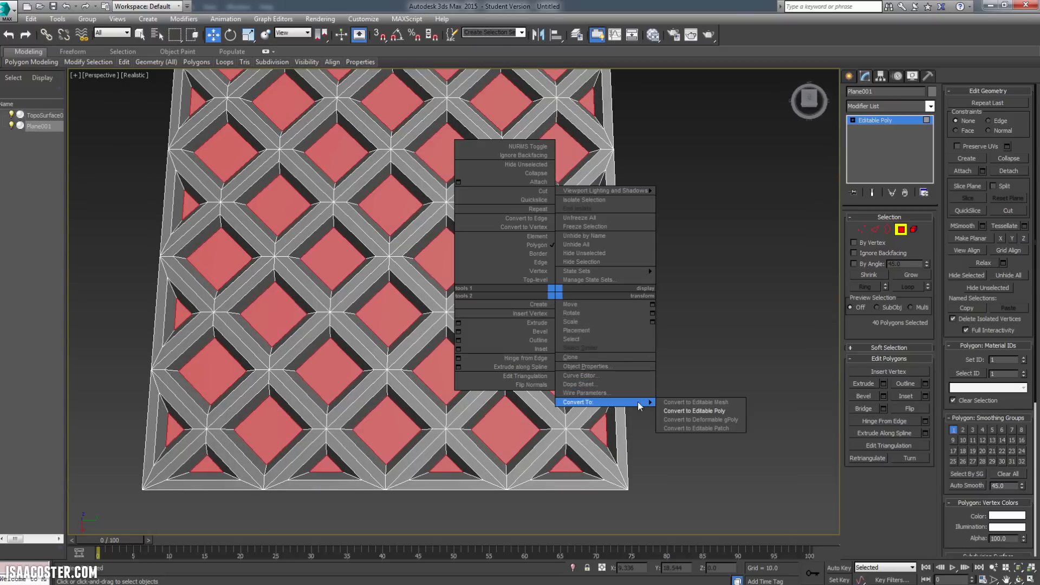
click(688, 413)
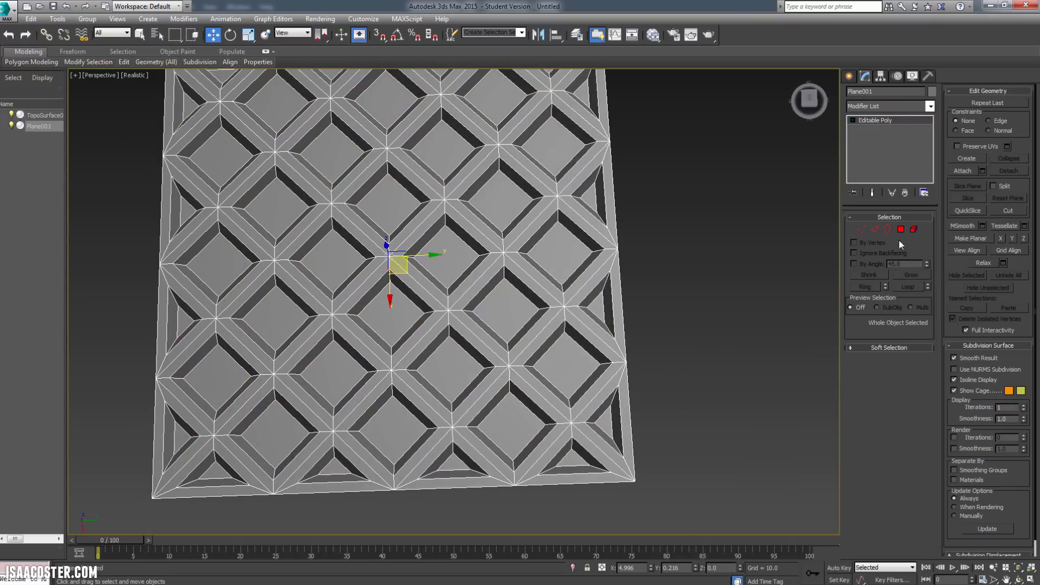
- Select all polygons of the panel, Auto Smooth them with a threshold of 45.0, and clear the selection
click(901, 229)
scroll(659, 257, down, 6)
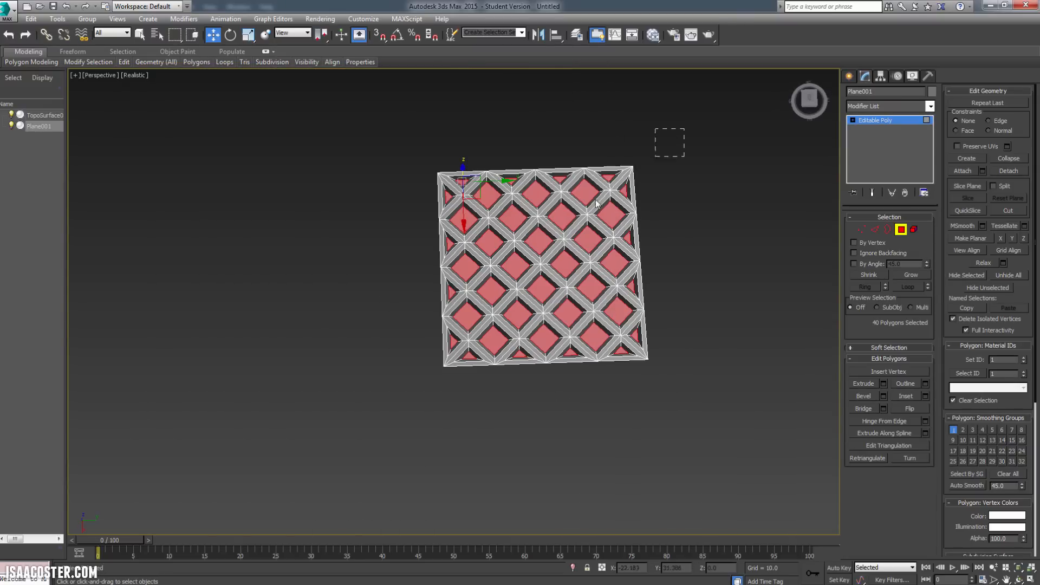
drag(596, 204, 369, 433)
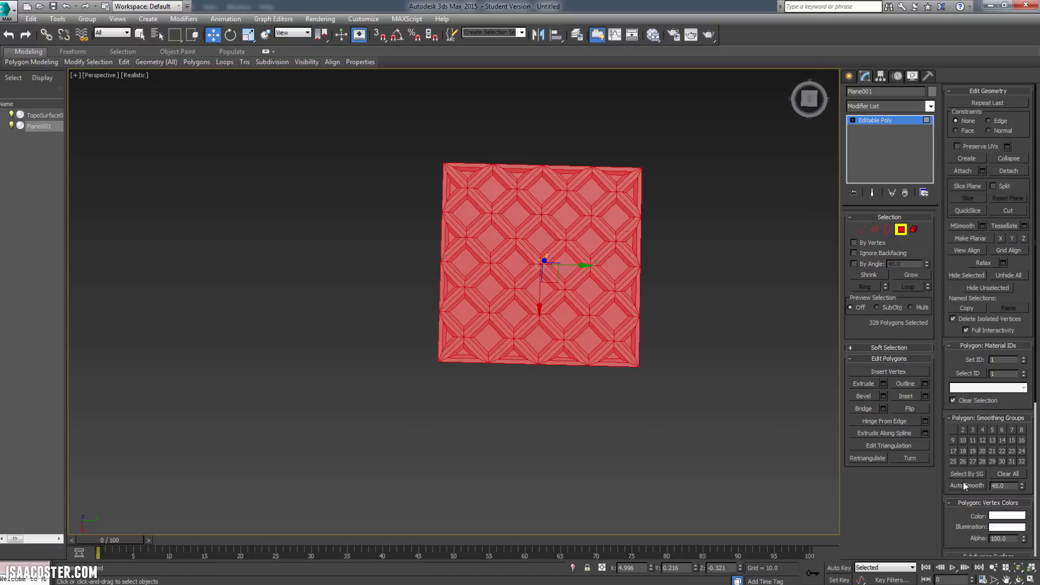
click(697, 414)
- Examine the shading of the lattice's bars and recesses from several angles
scroll(639, 408, up, 4)
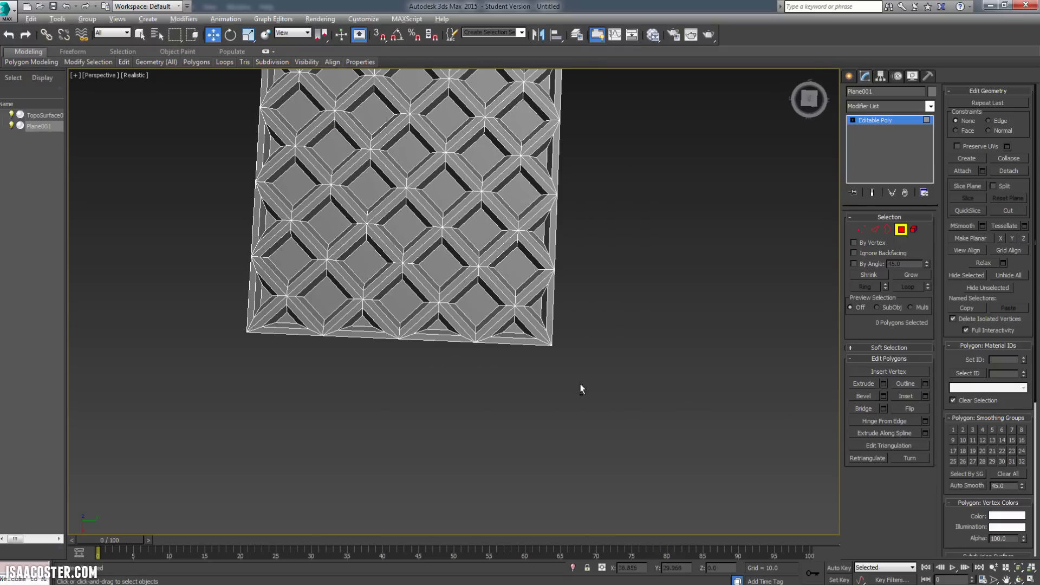
alt+middle_drag(580, 389, 586, 379)
middle_drag(585, 379, 660, 441)
alt+middle_drag(660, 440, 662, 441)
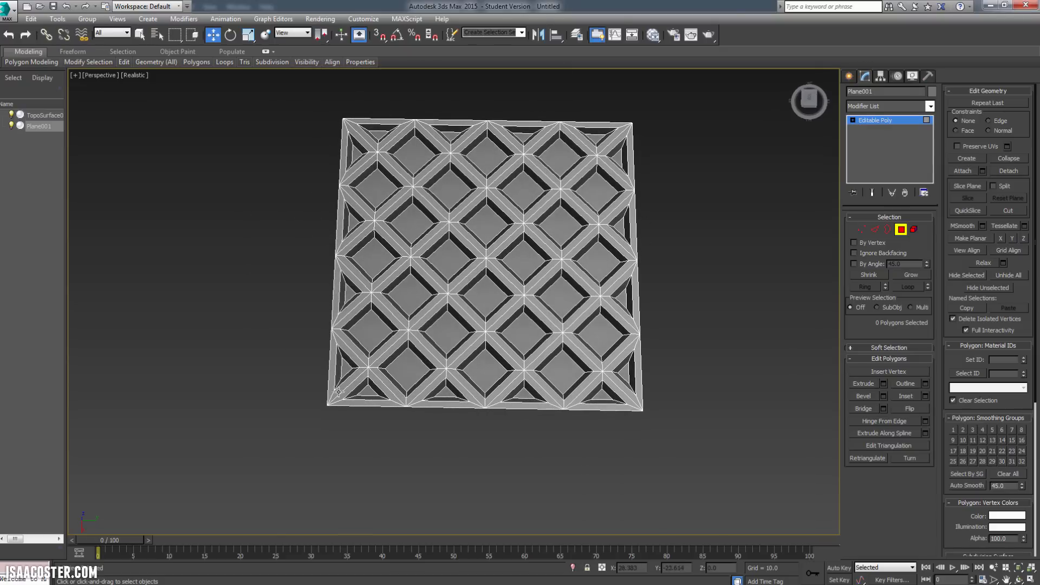
mouse_move(716, 429)
alt+middle_down()
mouse_move(715, 441)
mouse_move(707, 433)
alt+middle_up()
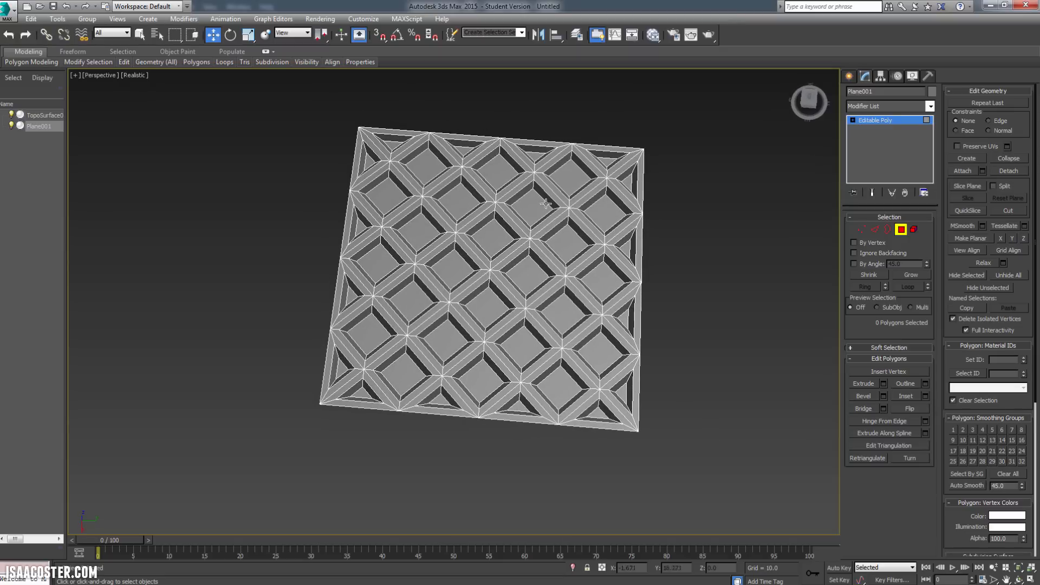
alt+middle_drag(487, 458, 482, 428)
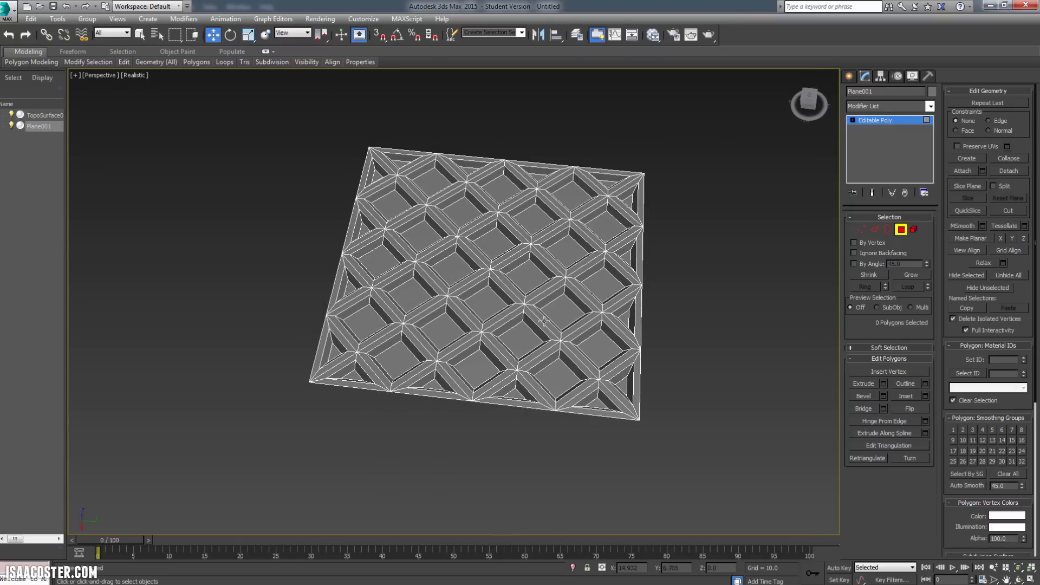
alt+middle_drag(477, 315, 711, 295)
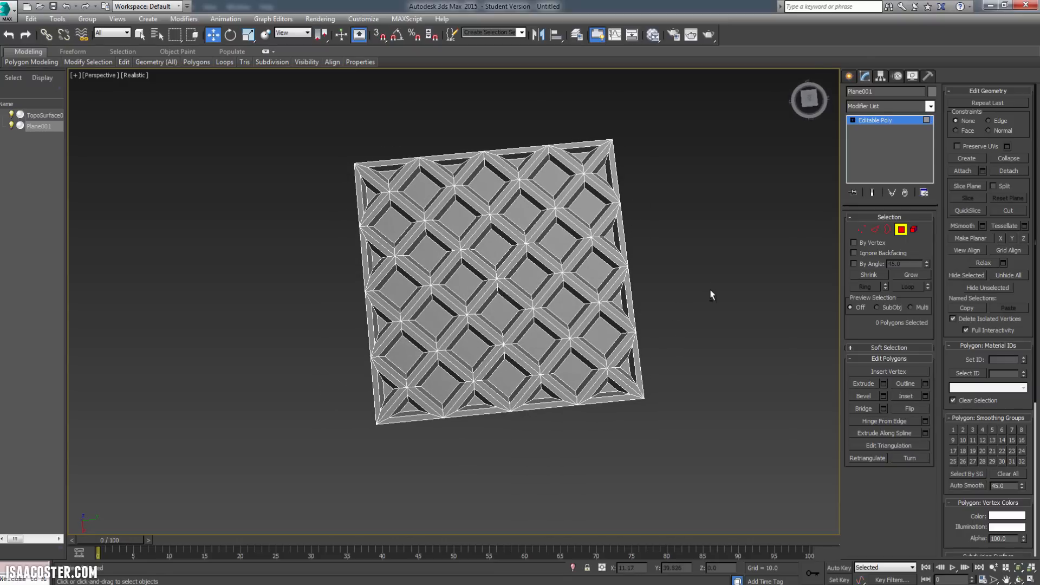
alt+middle_drag(767, 240, 710, 240)
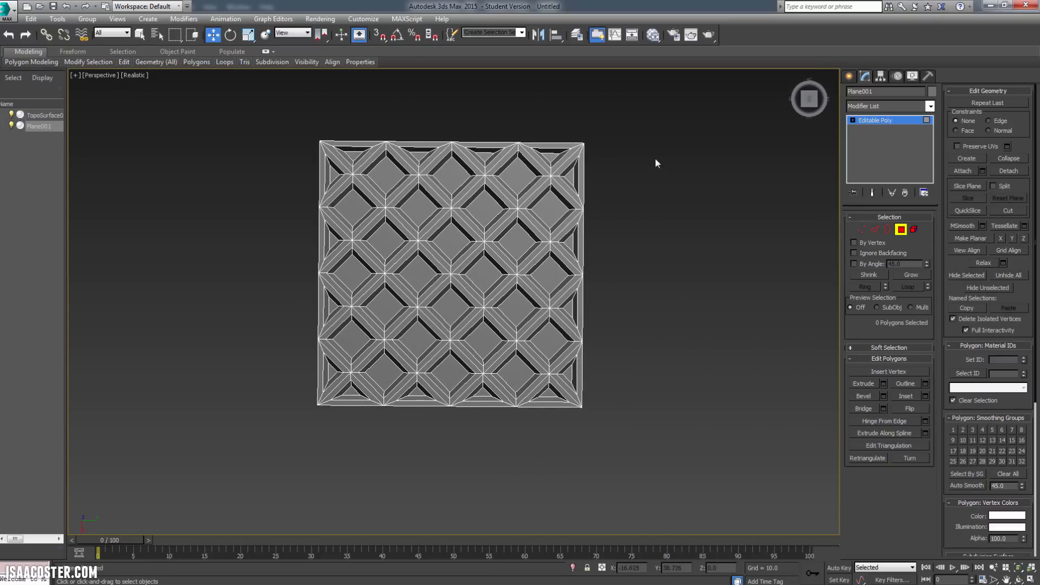
- Leave polygon sub-object editing and add a TurboSmooth modifier to the whole panel
click(904, 231)
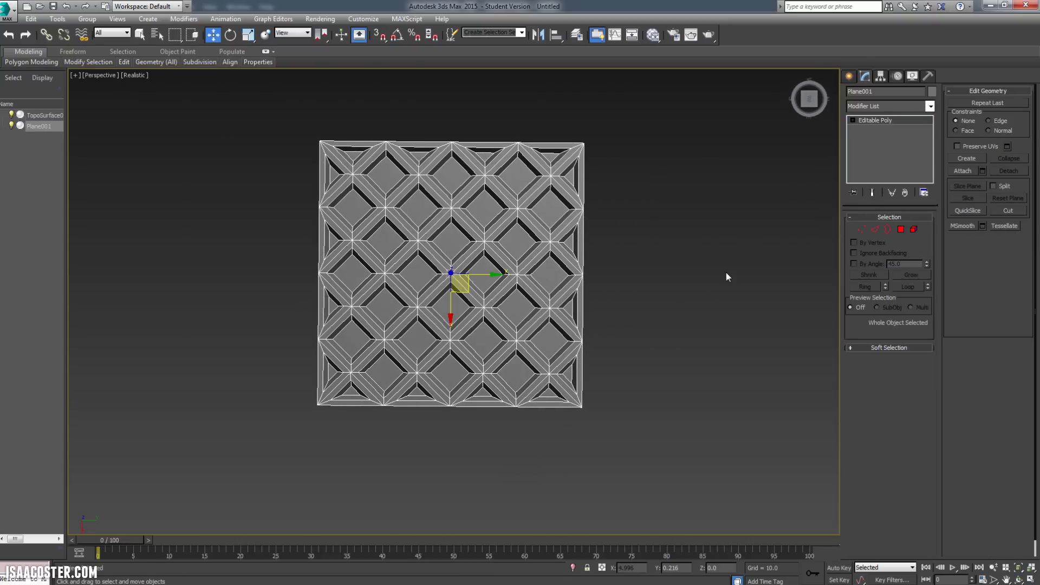
alt+middle_drag(727, 274, 710, 242)
scroll(670, 280, up, 2)
alt+middle_drag(762, 212, 751, 211)
click(930, 106)
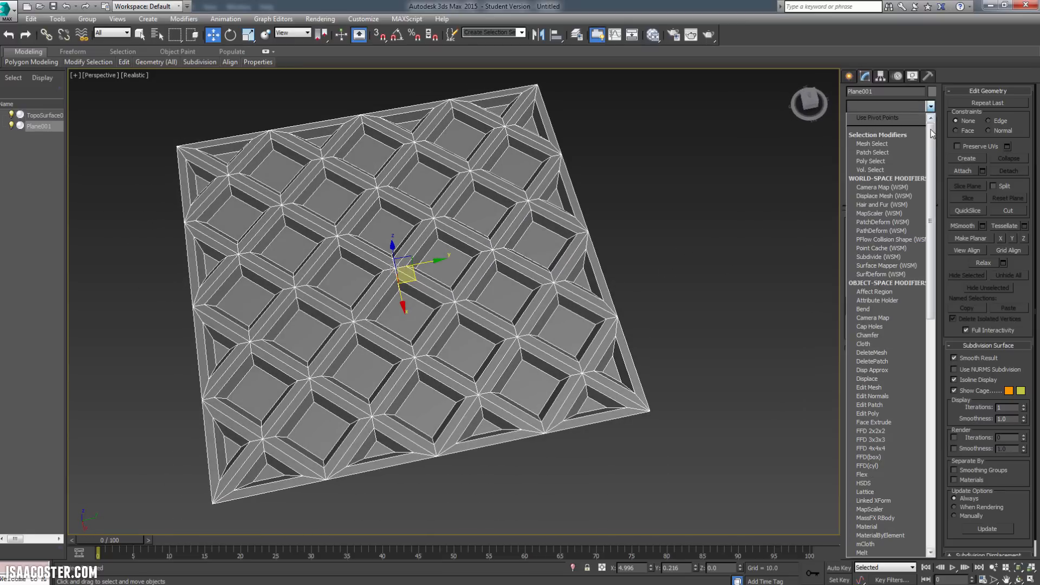
scroll(914, 359, down, 10)
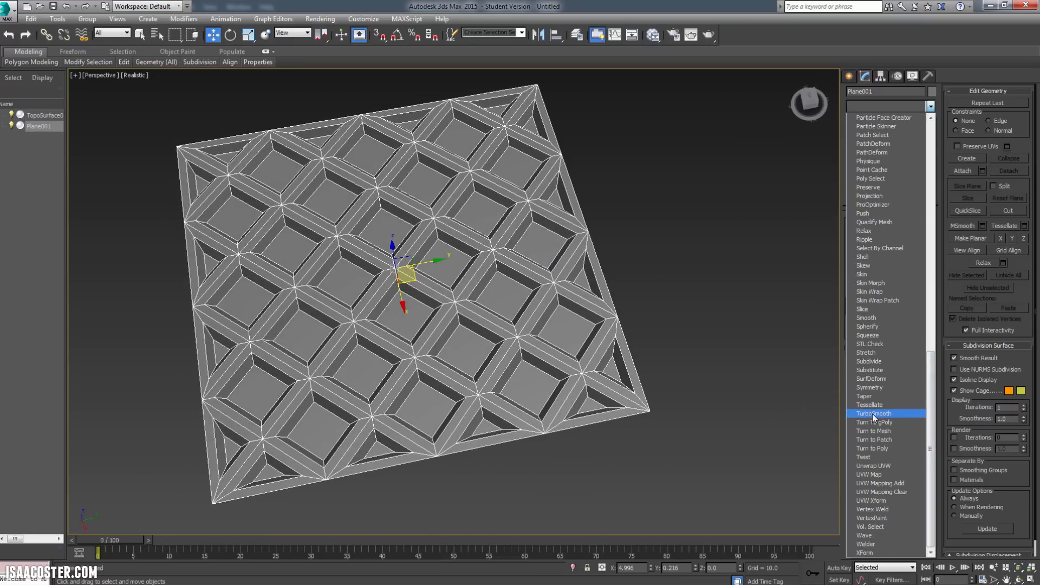
click(874, 414)
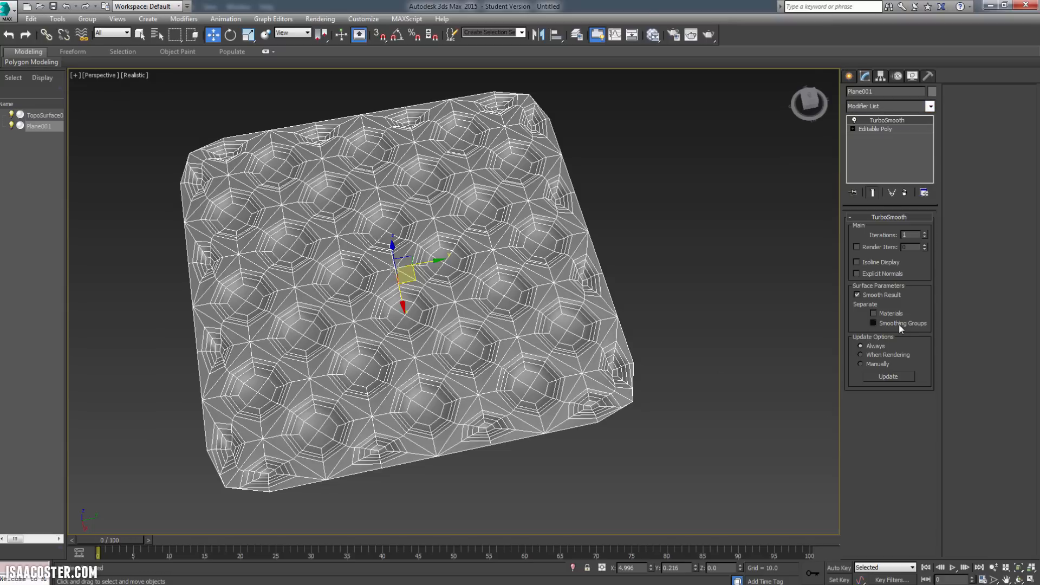
- Separate the TurboSmooth by Smoothing Groups, set its iterations to 3, and check the shaded result with the panel deselected
click(873, 324)
click(925, 233)
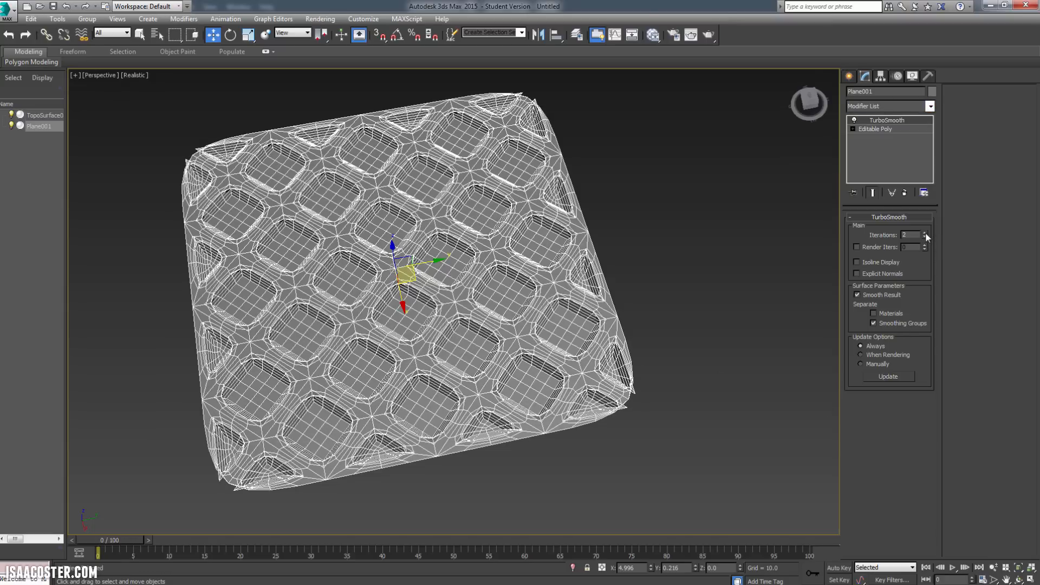
click(925, 233)
click(725, 269)
alt+middle_drag(725, 269, 673, 295)
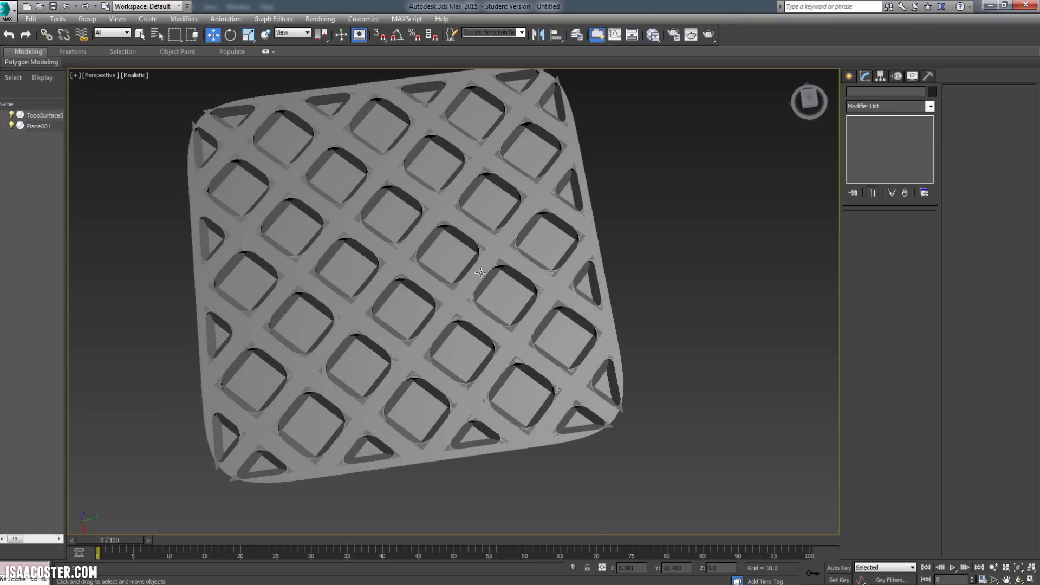
alt+middle_drag(489, 254, 502, 225)
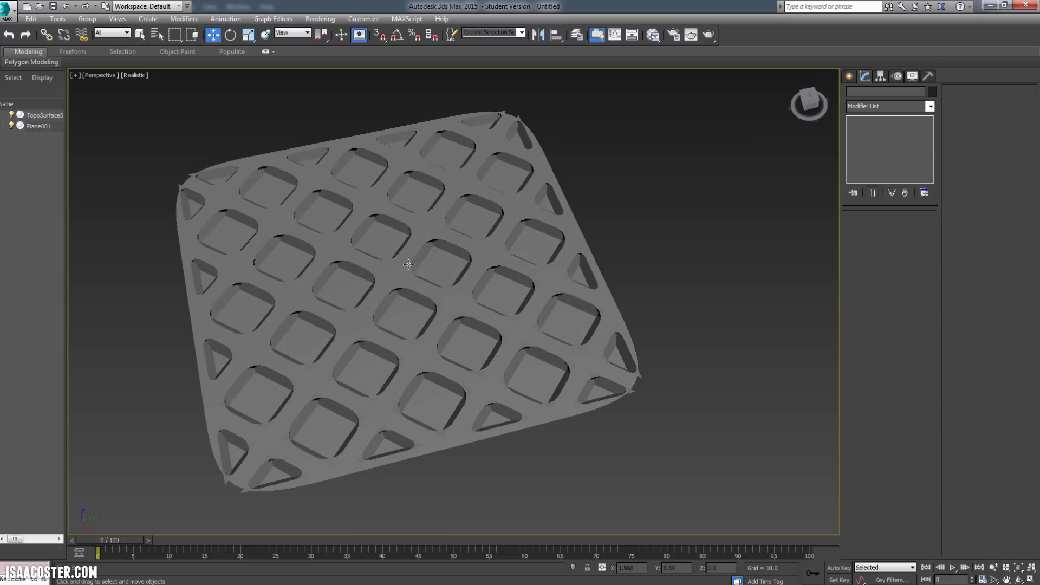
click(536, 284)
- In the base Editable Poly, select the polygons strip by strip across the panel, leaving out the bars that run in one diagonal direction
click(881, 130)
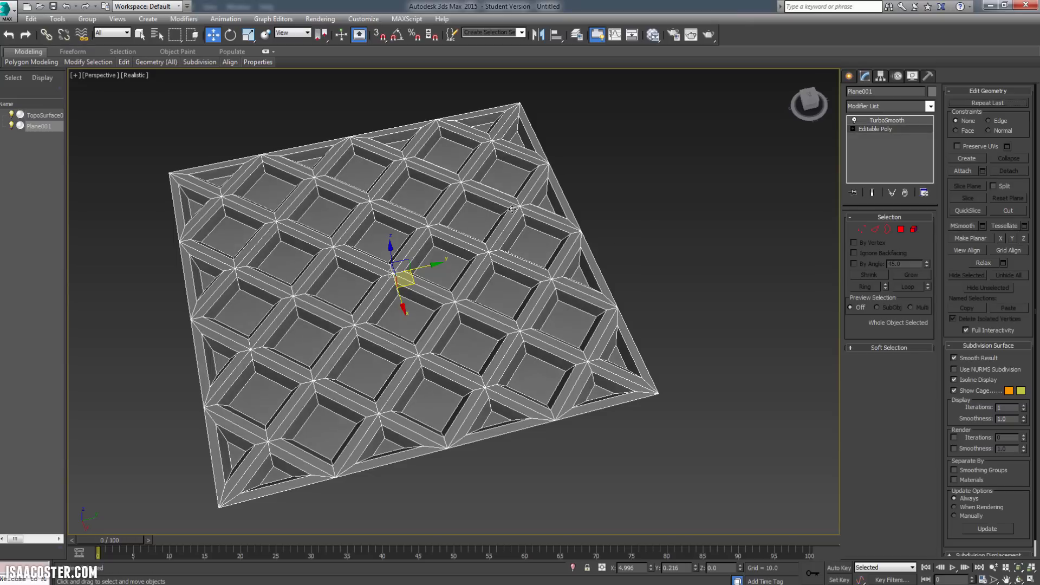
alt+middle_drag(488, 228, 491, 235)
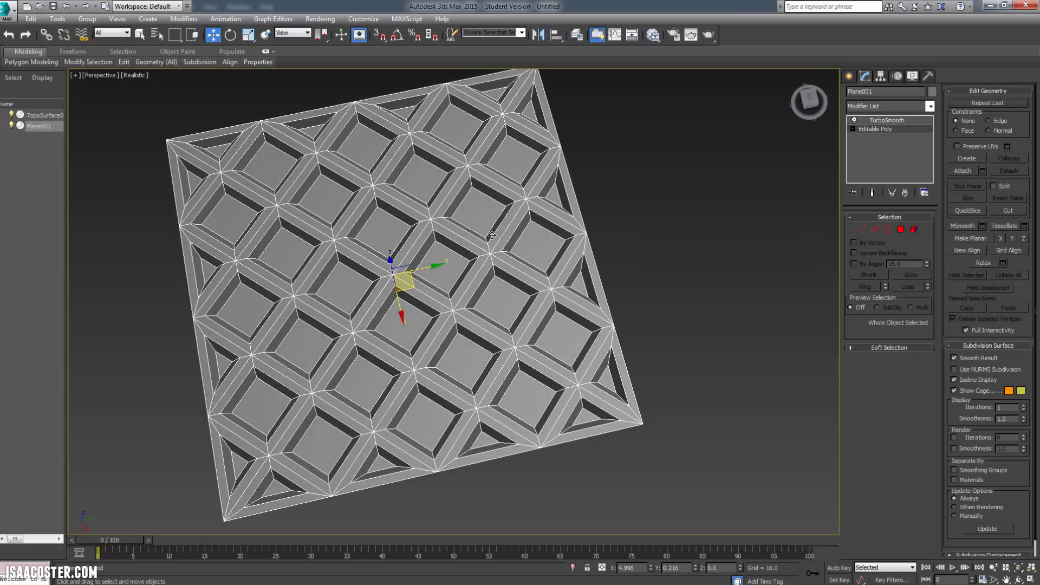
alt+middle_drag(850, 276, 809, 258)
click(901, 230)
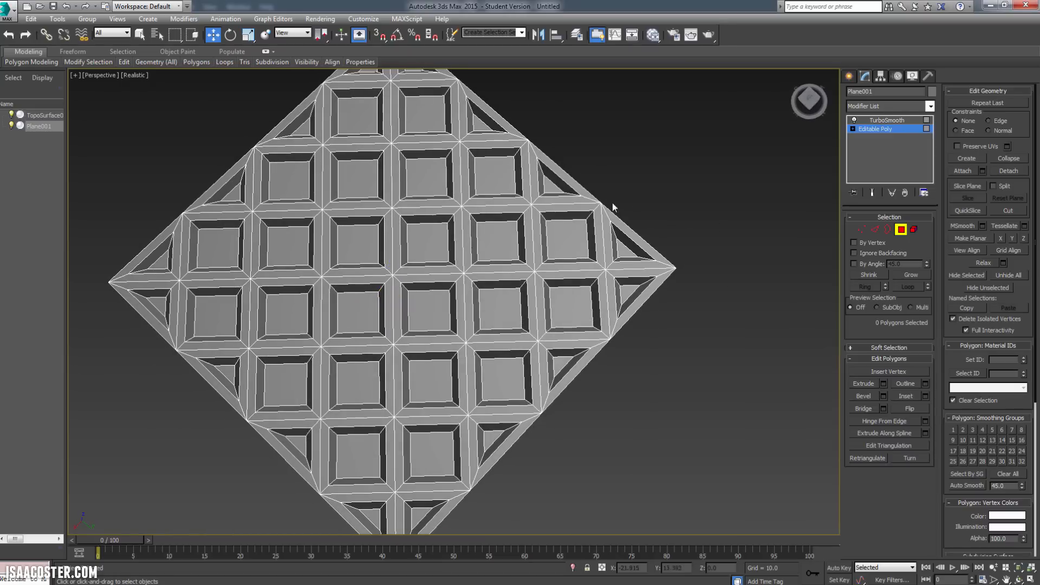
drag(566, 156, 577, 402)
ctrl+drag(644, 230, 638, 351)
ctrl+drag(494, 104, 508, 474)
scroll(570, 271, down, 3)
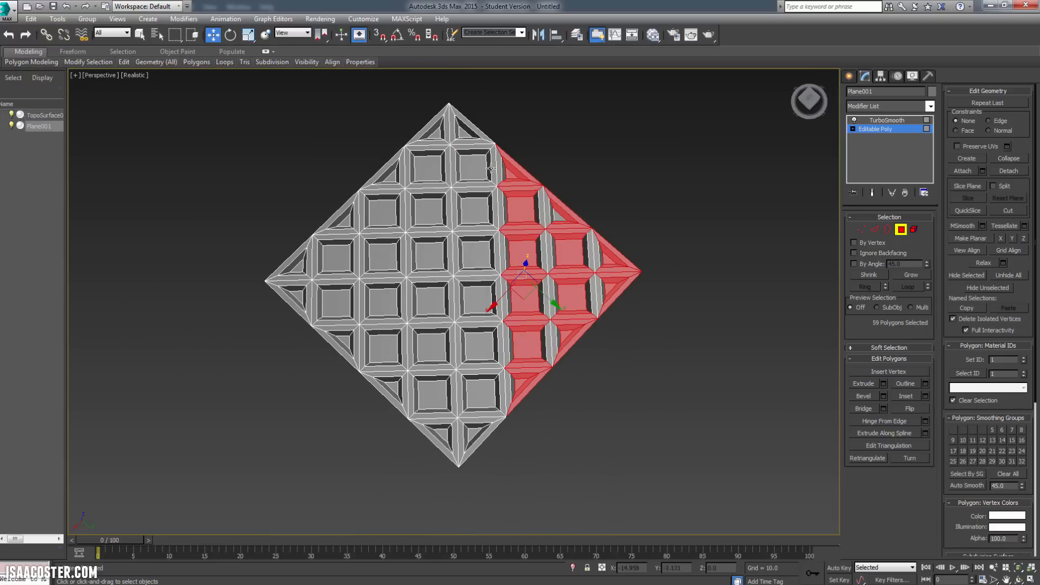
ctrl+drag(474, 113, 477, 477)
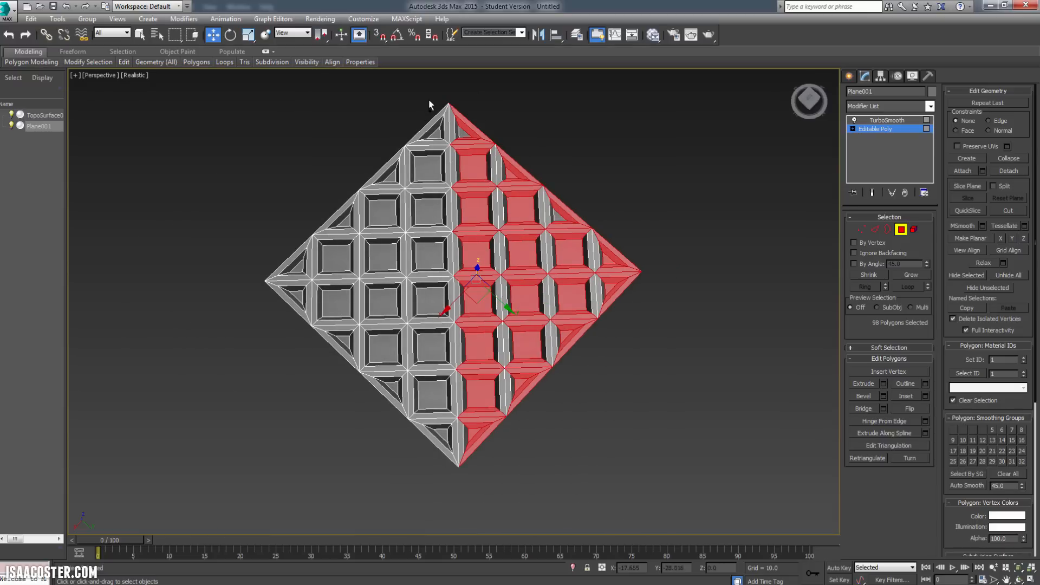
ctrl+drag(425, 100, 439, 487)
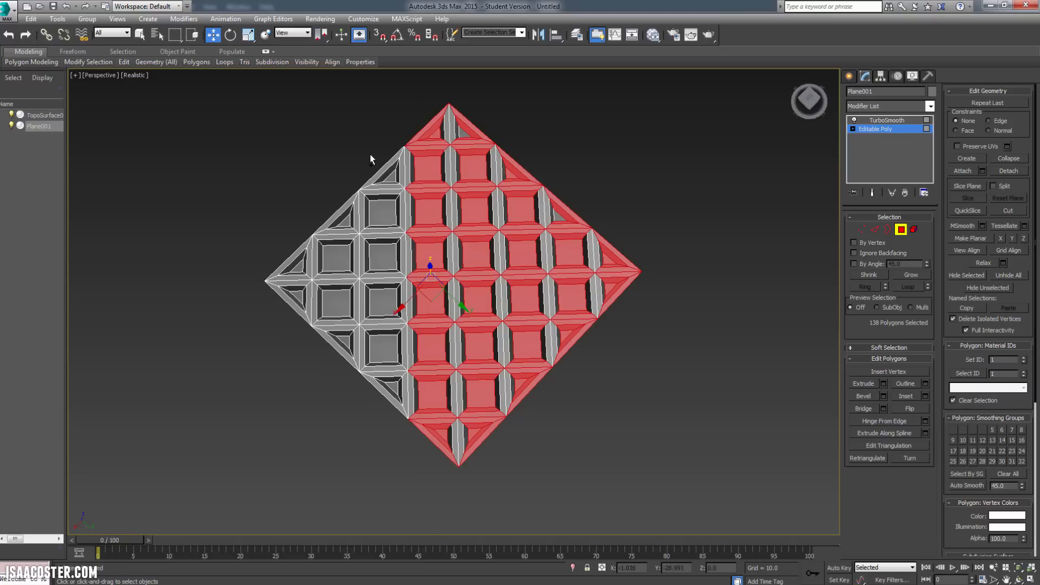
ctrl+drag(379, 155, 393, 425)
ctrl+drag(332, 193, 336, 359)
ctrl+drag(295, 330, 295, 331)
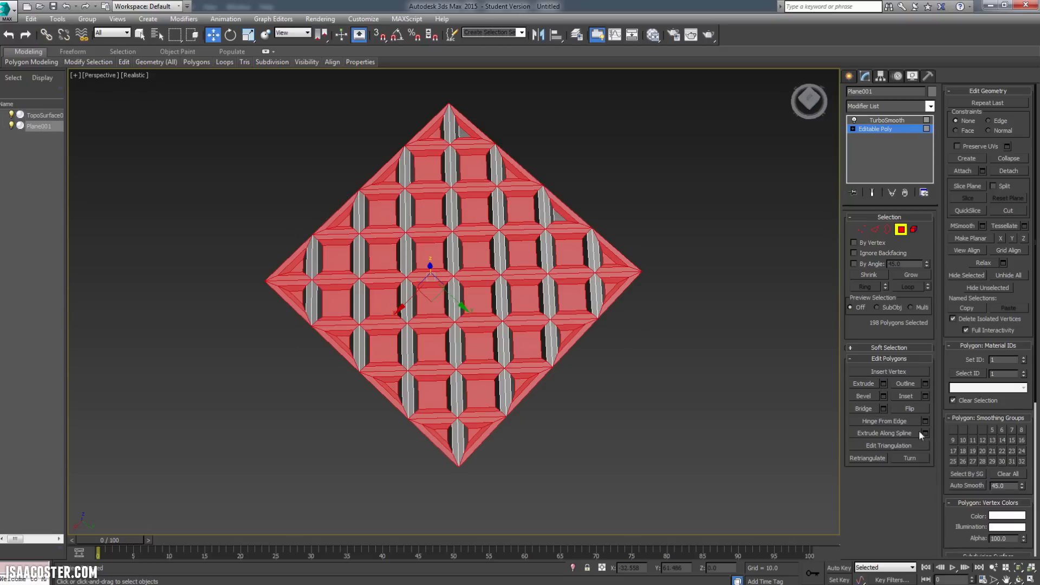
- Auto Smooth the selected polygons with a threshold of 45.0 and return to the TurboSmooth level
click(958, 485)
click(901, 230)
click(899, 122)
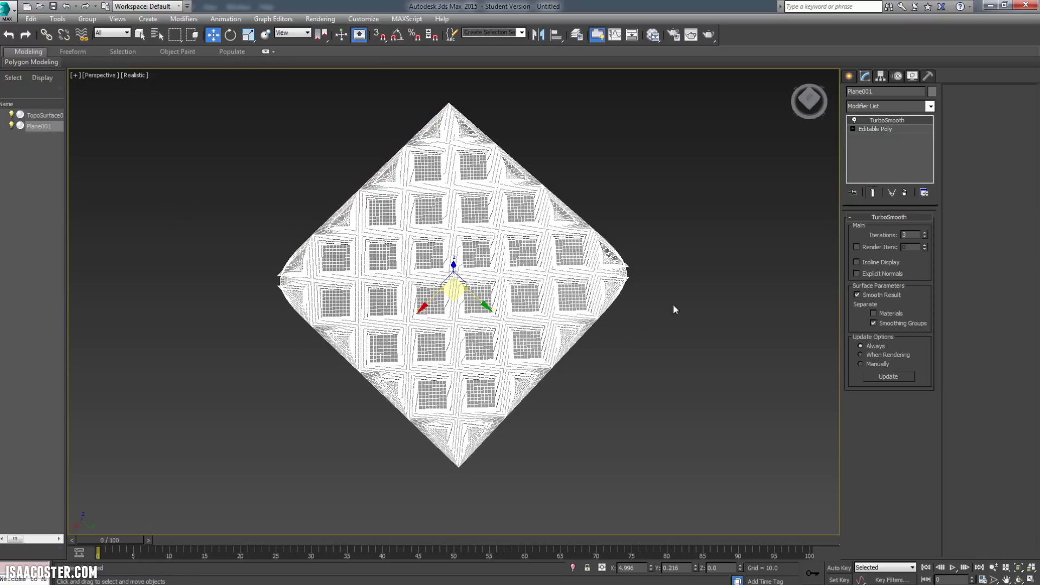
- Inspect the corners and recess edges of the smoothed panel, comparing its shaded surface with its wireframe
alt+middle_drag(673, 304, 579, 349)
click(647, 304)
scroll(490, 282, up, 3)
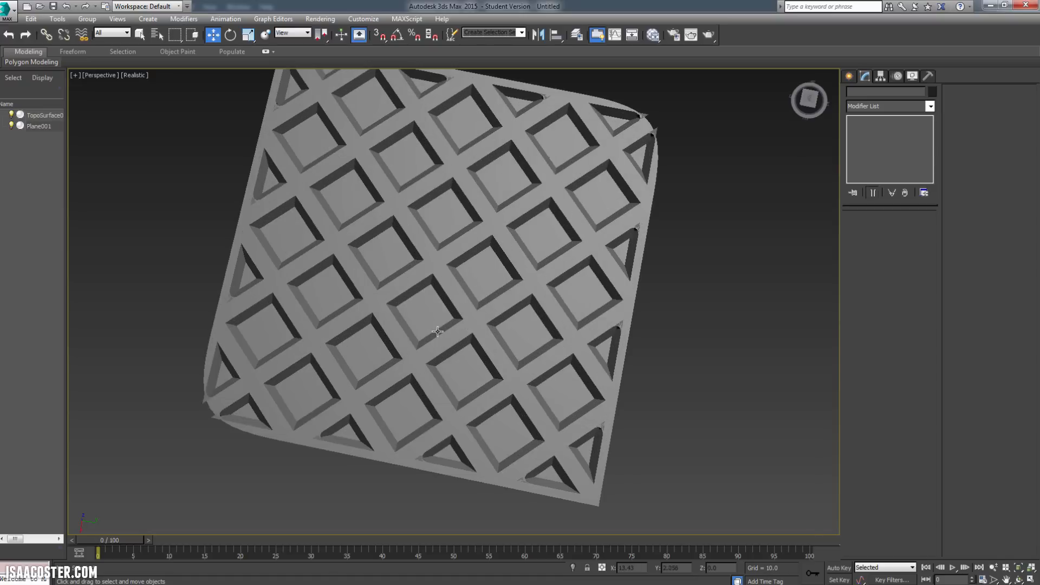
alt+middle_drag(437, 331, 577, 483)
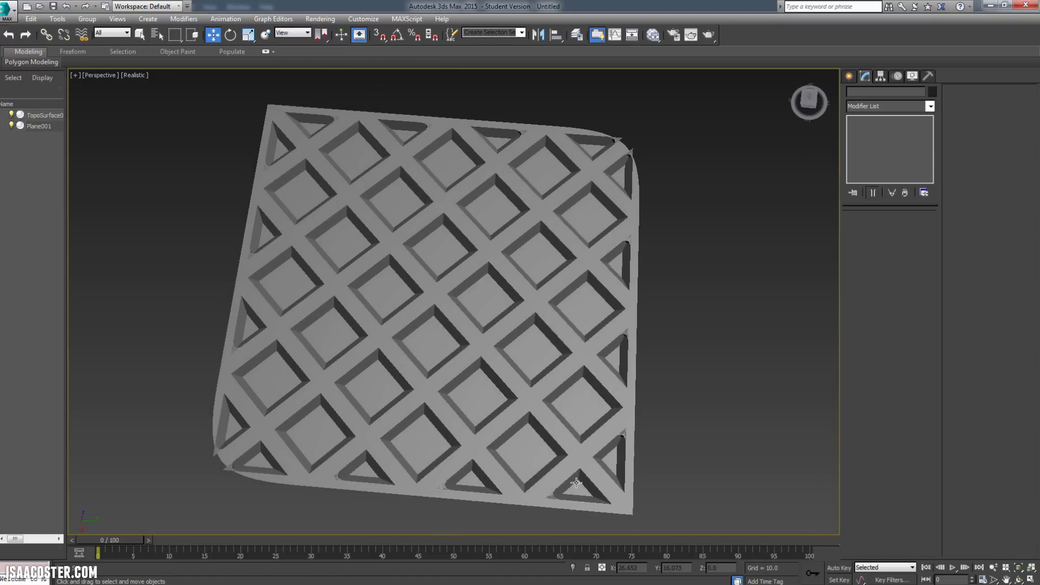
click(427, 274)
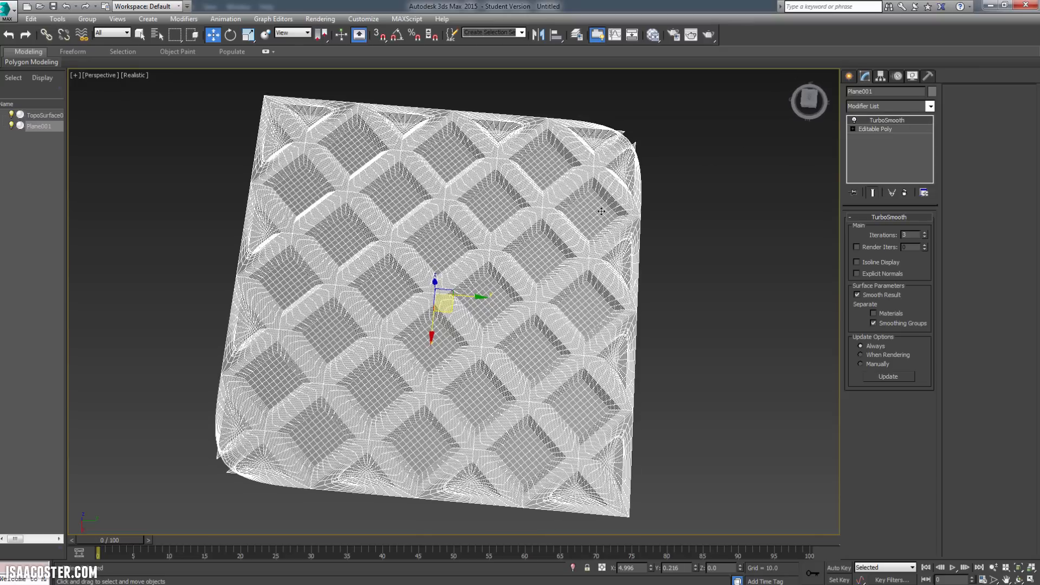
click(680, 247)
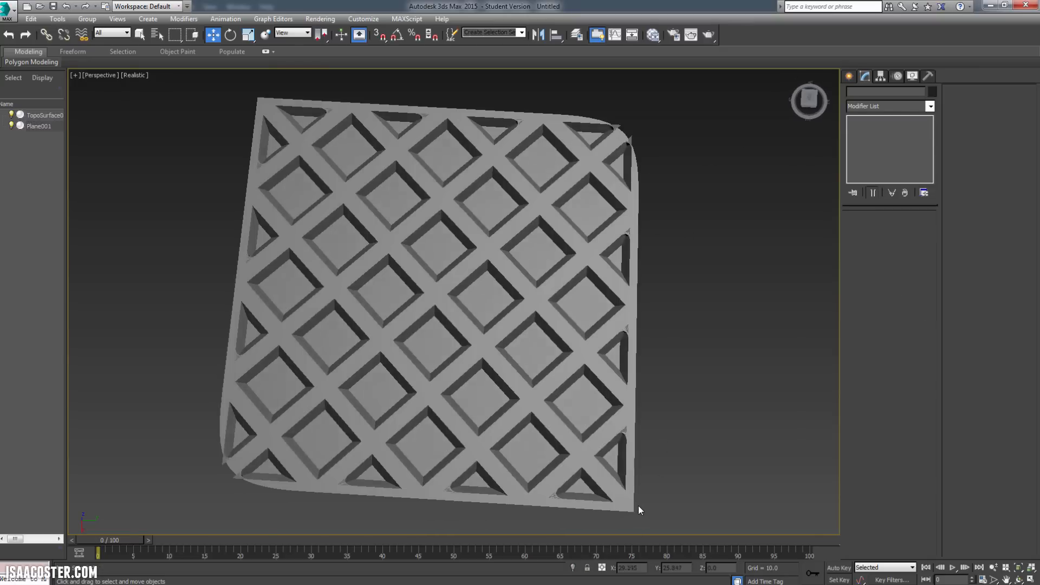
click(459, 355)
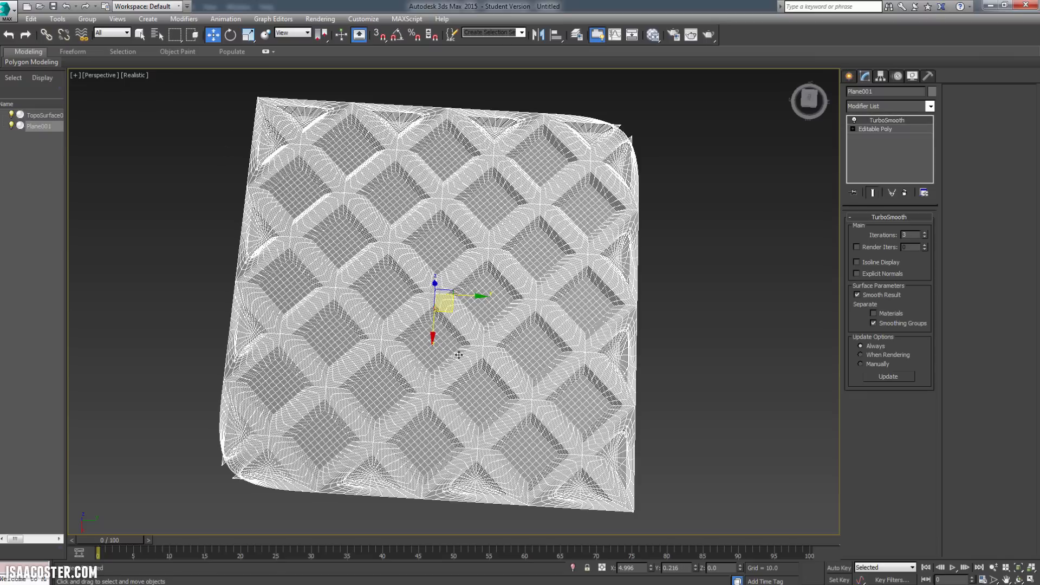
- In the base Editable Poly, select only the polygons of the triangular cells at the two opposite rounded corners
click(876, 129)
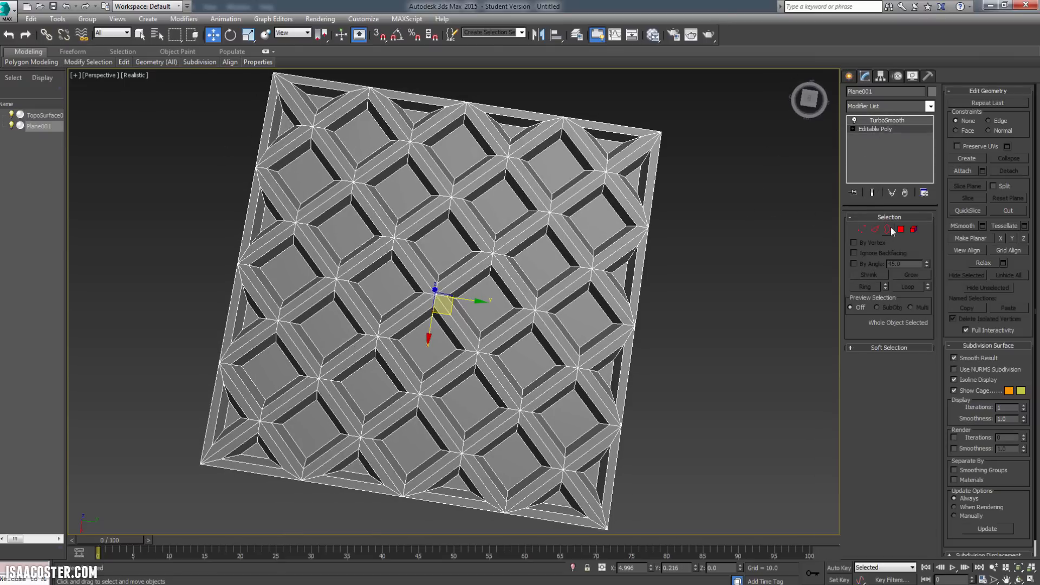
click(900, 230)
alt+middle_drag(683, 171, 679, 201)
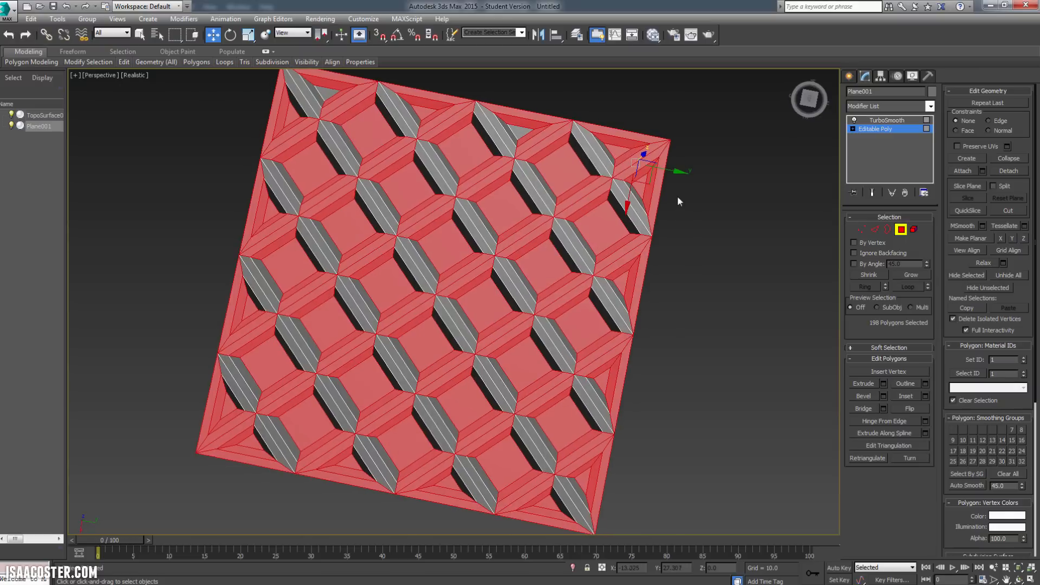
click(643, 184)
ctrl+click(617, 145)
middle_drag(618, 149, 649, 120)
ctrl+click(287, 428)
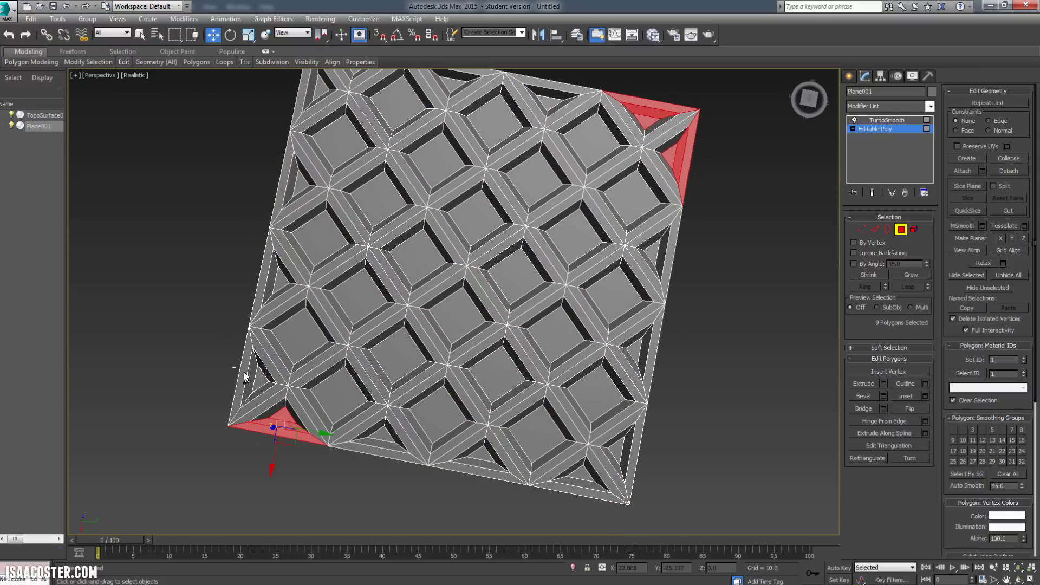
ctrl+click(257, 379)
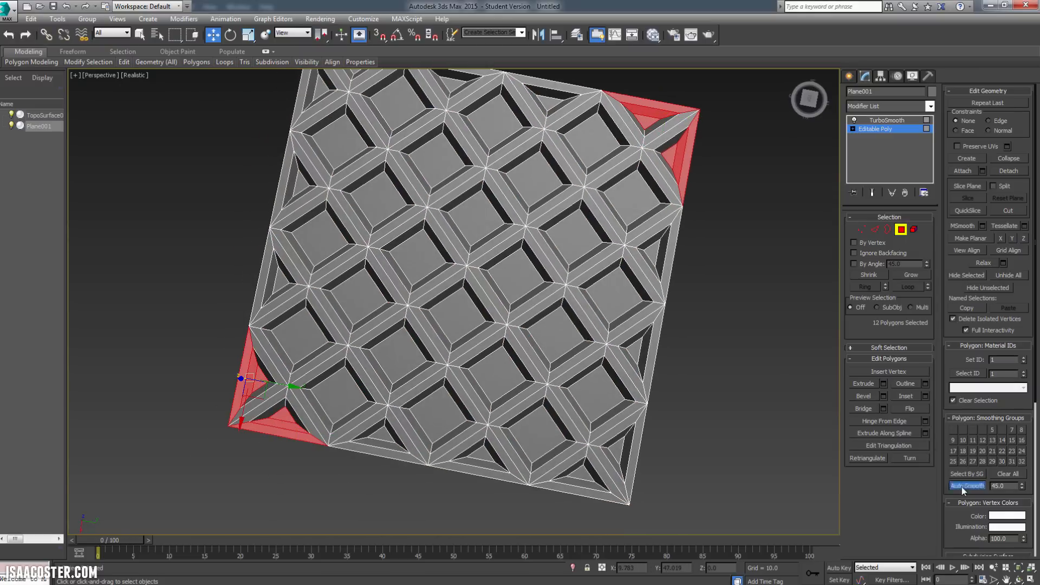
- Leave polygon editing, return to the TurboSmooth level, and inspect the shaded panel with its selection cleared
click(901, 232)
click(886, 120)
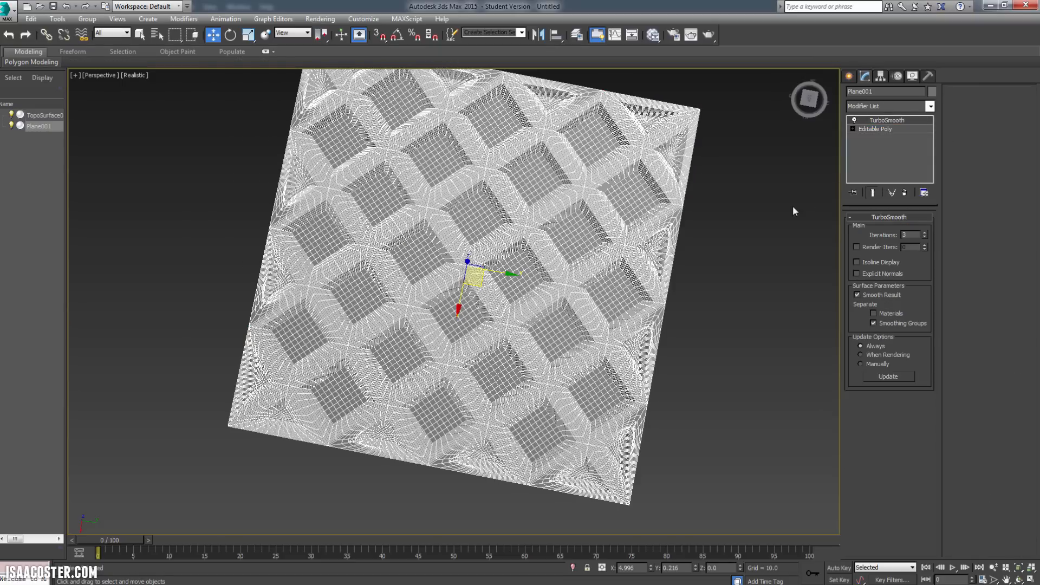
click(795, 211)
alt+middle_drag(429, 371, 328, 179)
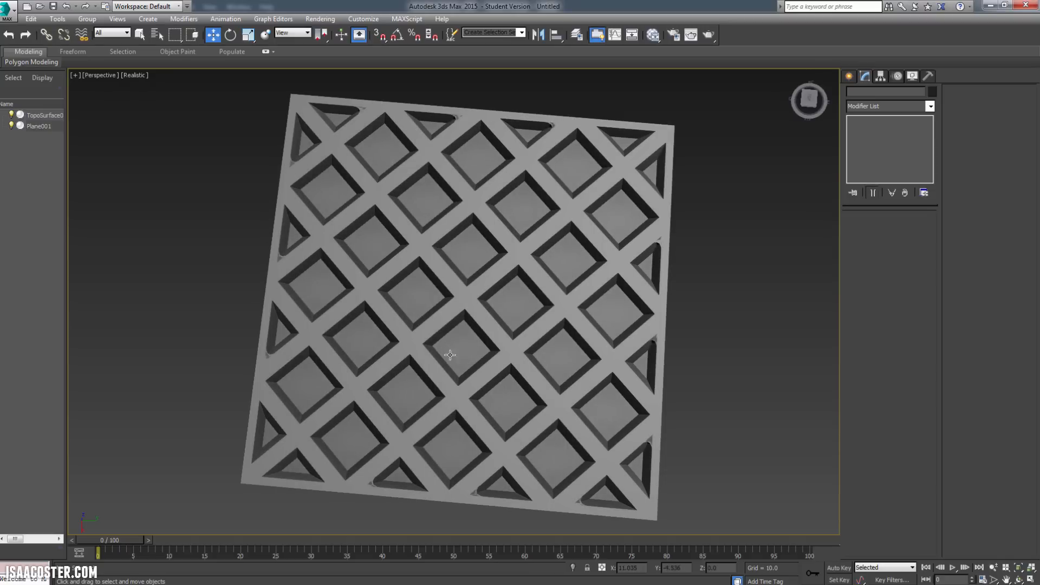
- Add a second TurboSmooth modifier above the first one on the lattice panel
click(554, 278)
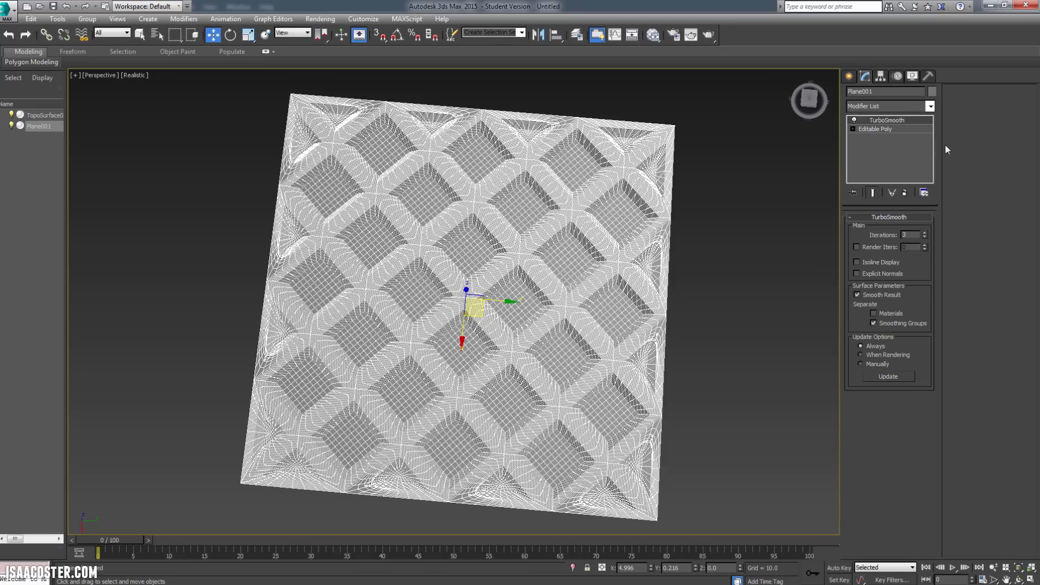
click(930, 106)
drag(931, 164, 933, 400)
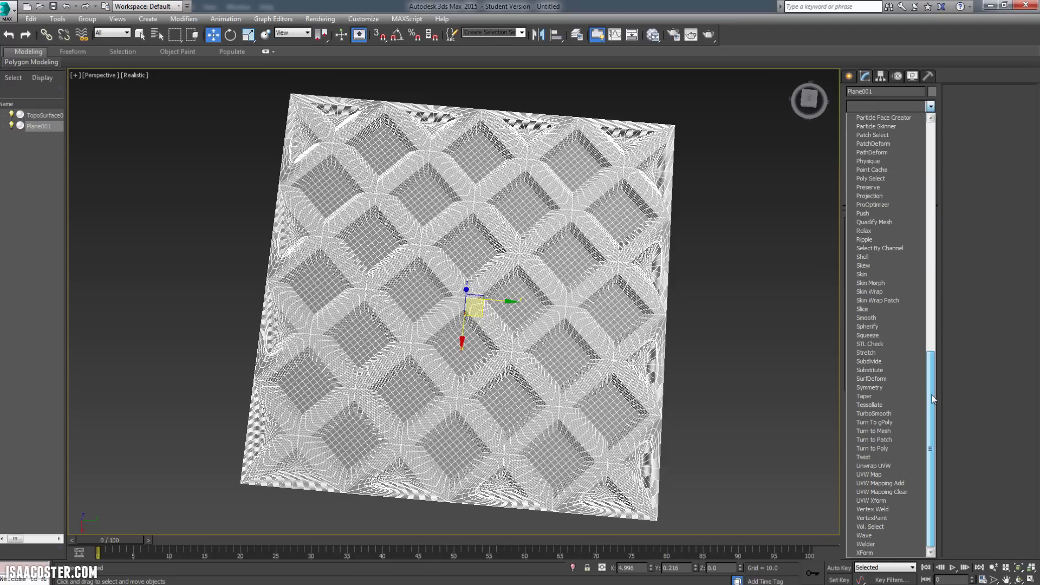
click(906, 411)
click(783, 363)
- Inspect the twice-smoothed panel from several angles, comparing its shaded surface with its dense wireframe
alt+middle_drag(764, 366, 766, 351)
alt+middle_drag(526, 238, 533, 298)
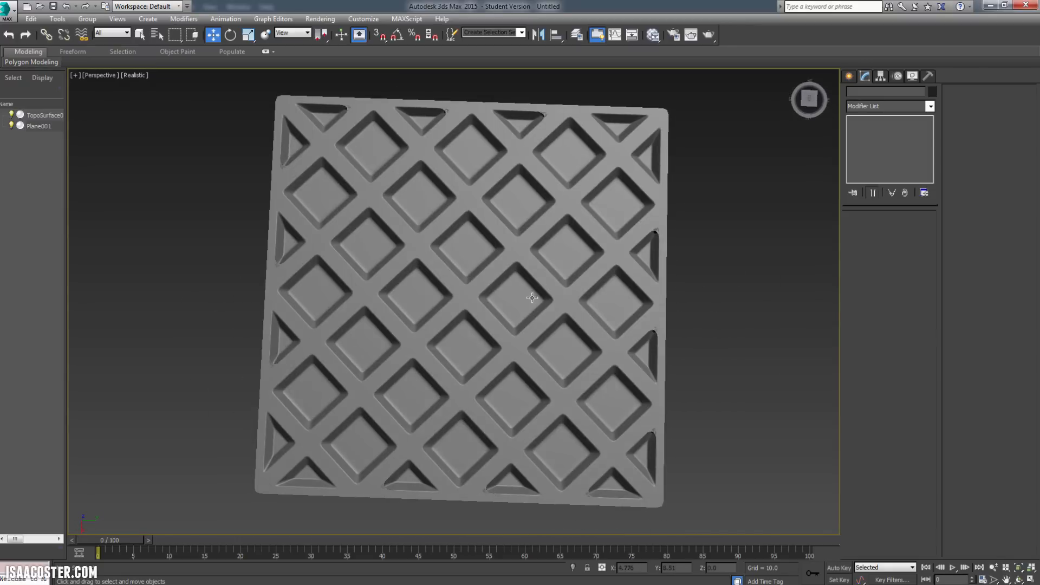
click(533, 297)
alt+middle_drag(730, 181, 664, 204)
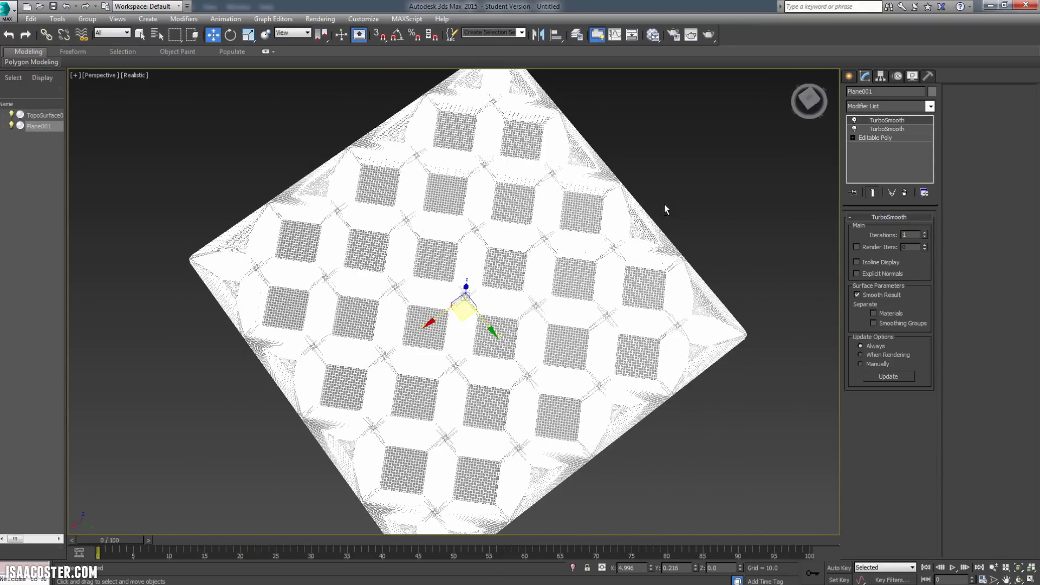
click(694, 199)
alt+middle_drag(608, 240, 617, 241)
click(616, 242)
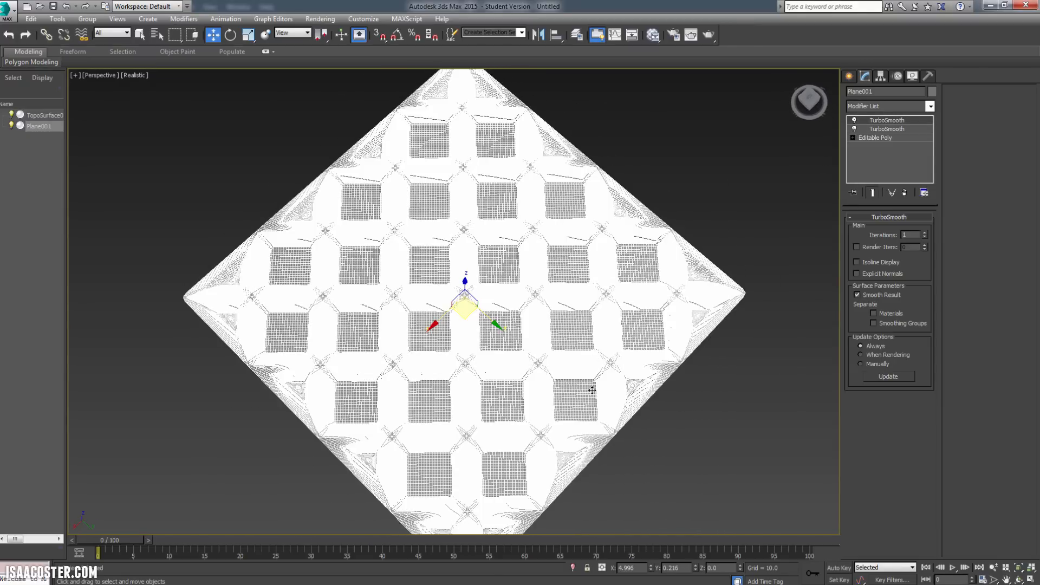
- Frame the whole panel in the Top view and check its recesses and outline straight on
key(t)
scroll(592, 382, up, 3)
click(590, 378)
middle_drag(420, 255, 508, 314)
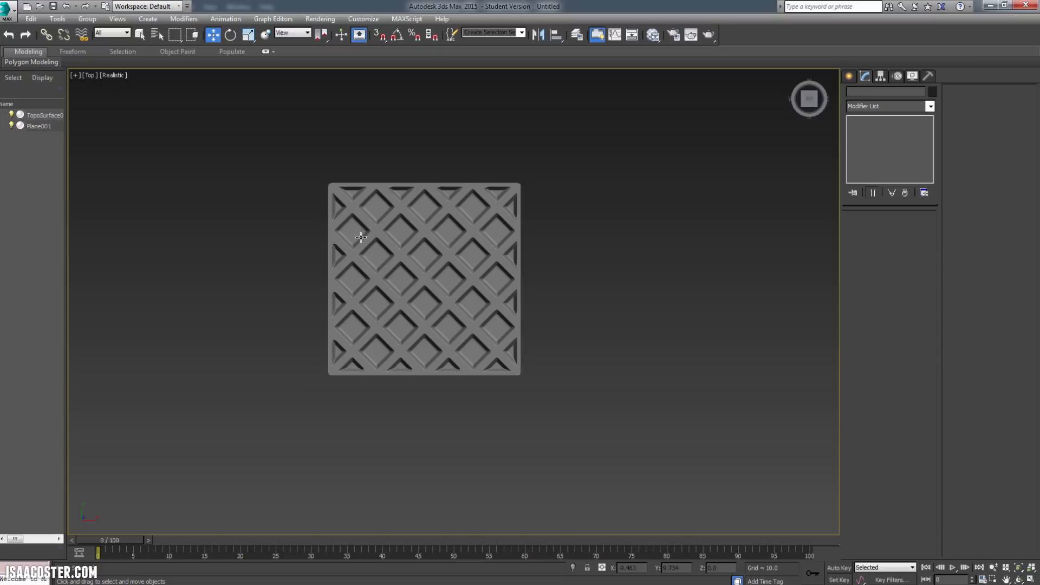
middle_drag(610, 322, 716, 323)
scroll(635, 310, up, 2)
click(551, 276)
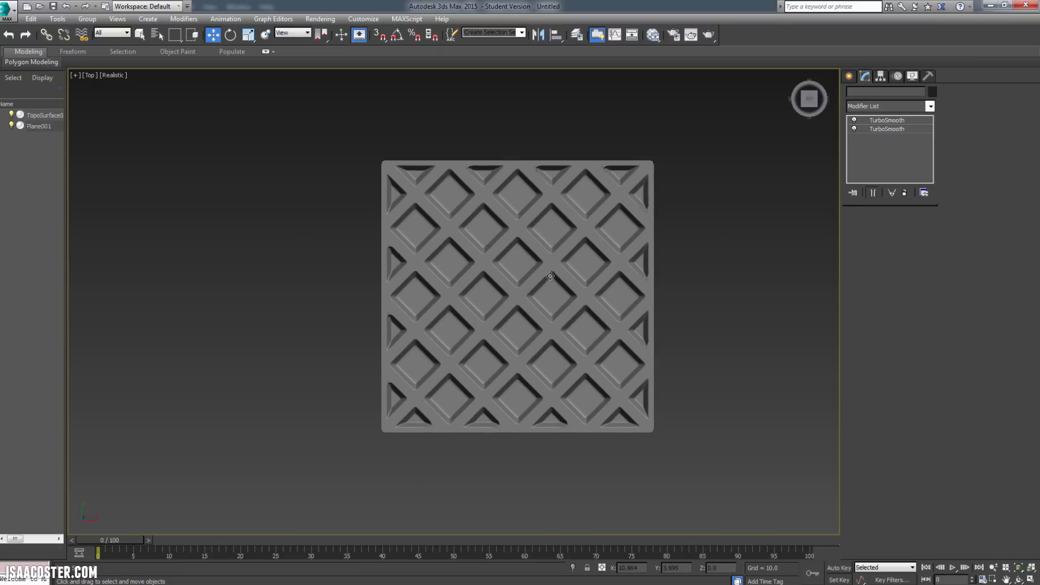
click(7, 8)
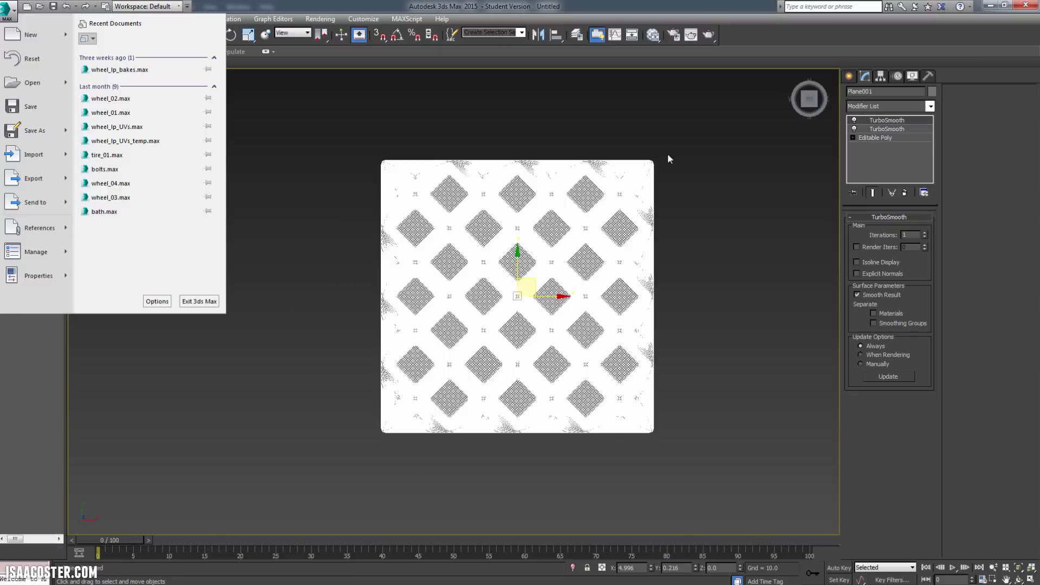
click(716, 143)
click(266, 243)
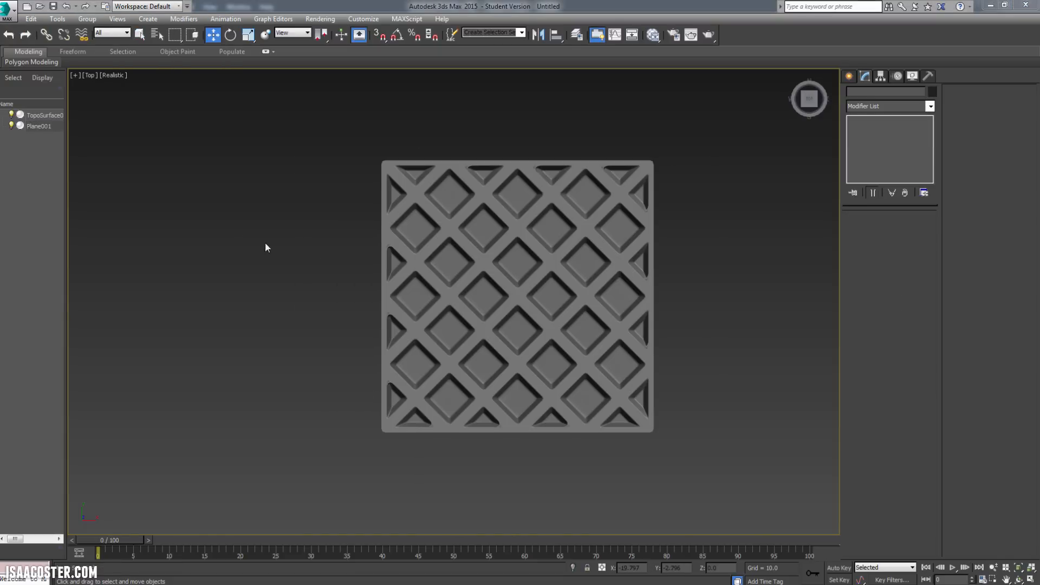
click(8, 10)
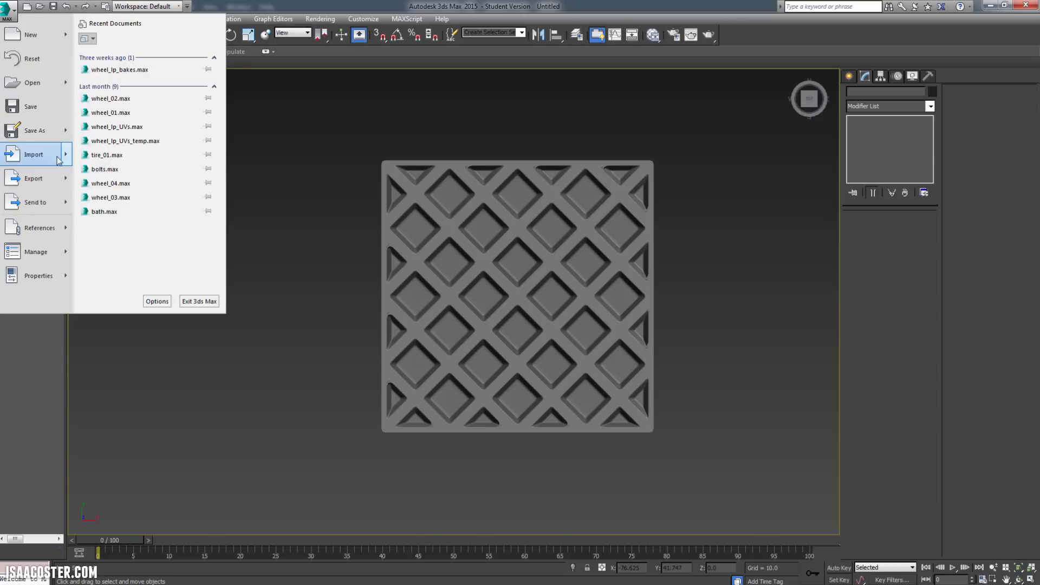
click(65, 178)
click(335, 220)
- Select the lattice panel and export it as an OBJ named pattern_plane_HP into the tube folder, overwriting the existing file
click(414, 231)
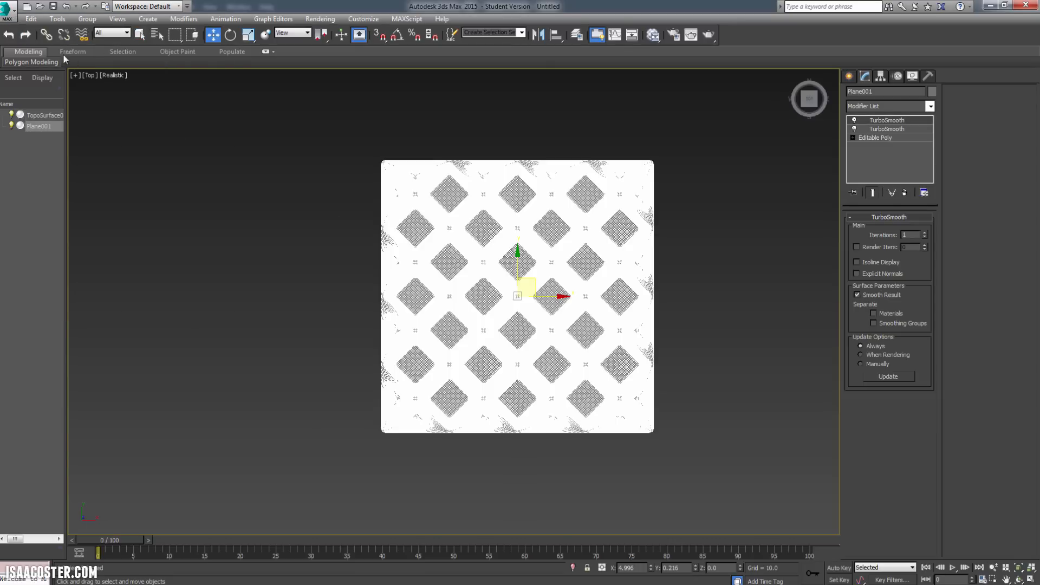
click(8, 10)
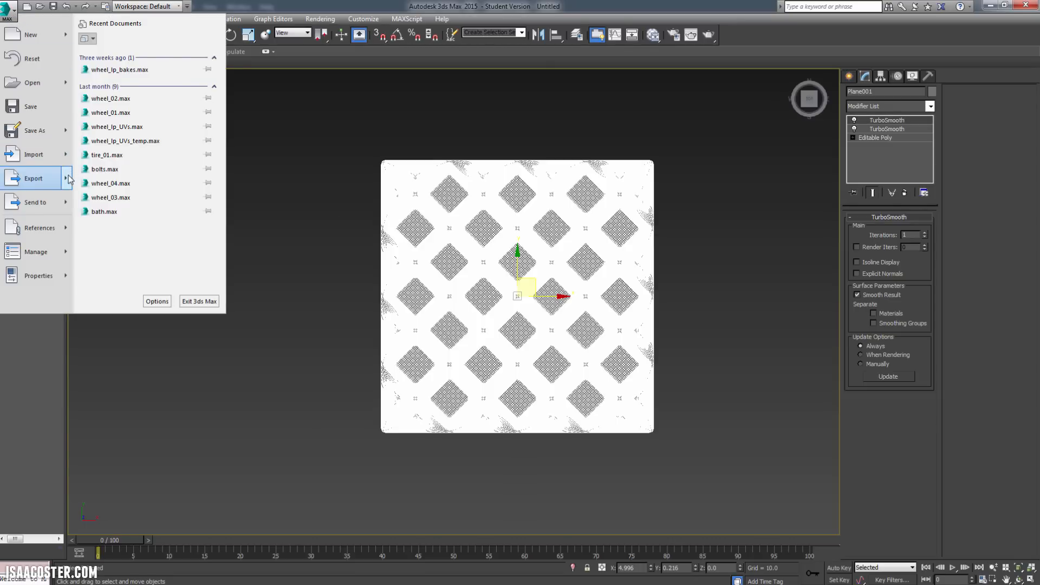
mouse_move(66, 178)
click(115, 95)
click(96, 98)
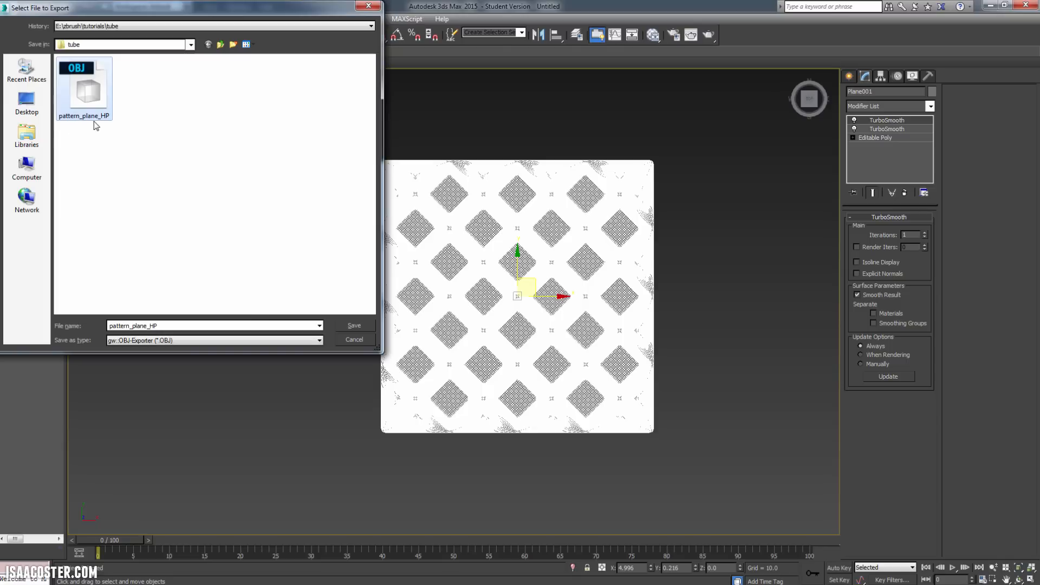
click(353, 326)
click(555, 339)
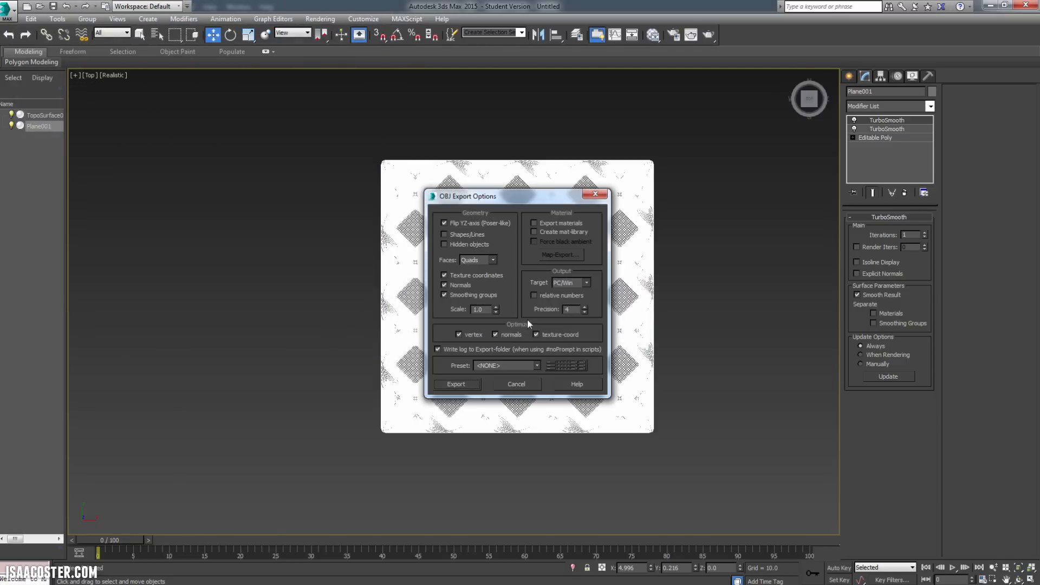
click(464, 384)
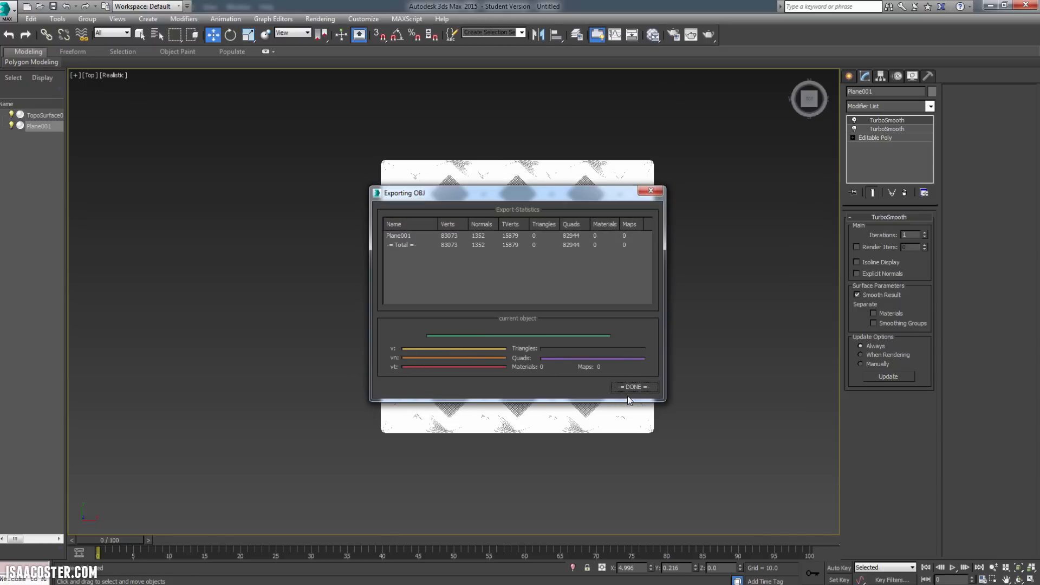
click(631, 386)
click(672, 337)
alt+middle_drag(672, 337, 611, 262)
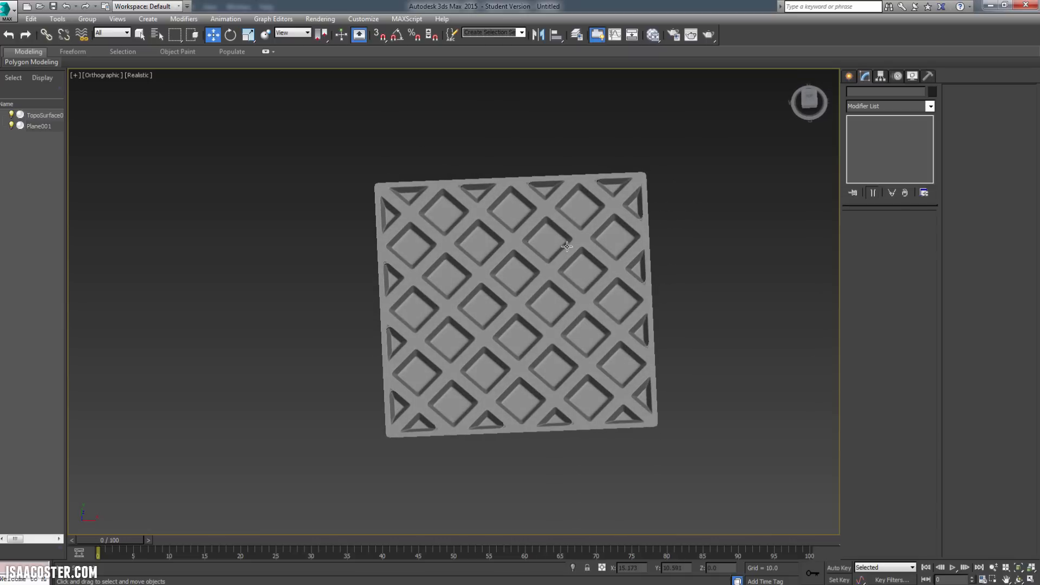
alt+middle_drag(546, 286, 539, 302)
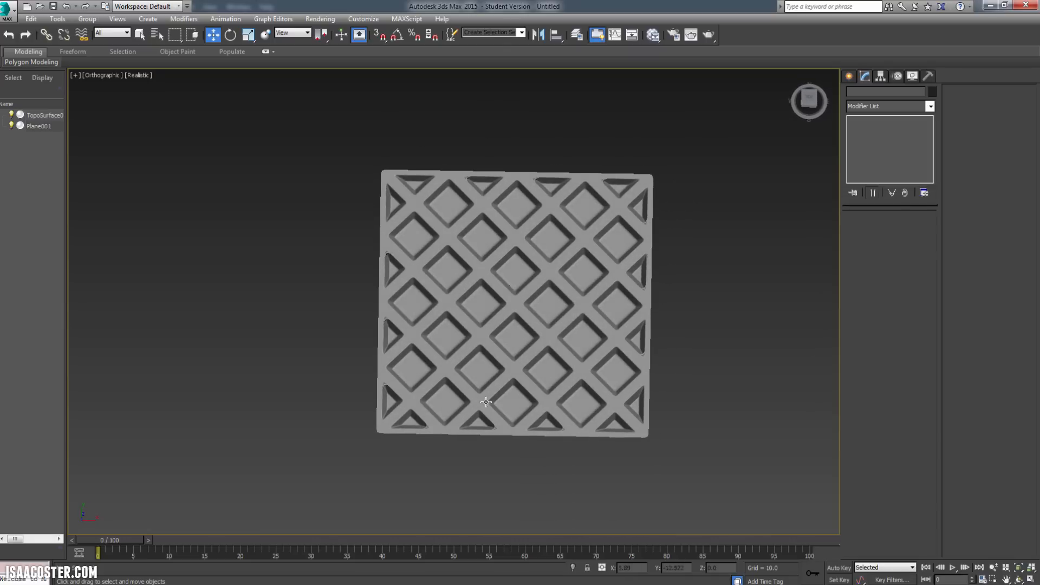
- Switch to ZBrush, draw a PolyMesh3D star on the canvas and put it in Edit mode
key(alt+Tab)
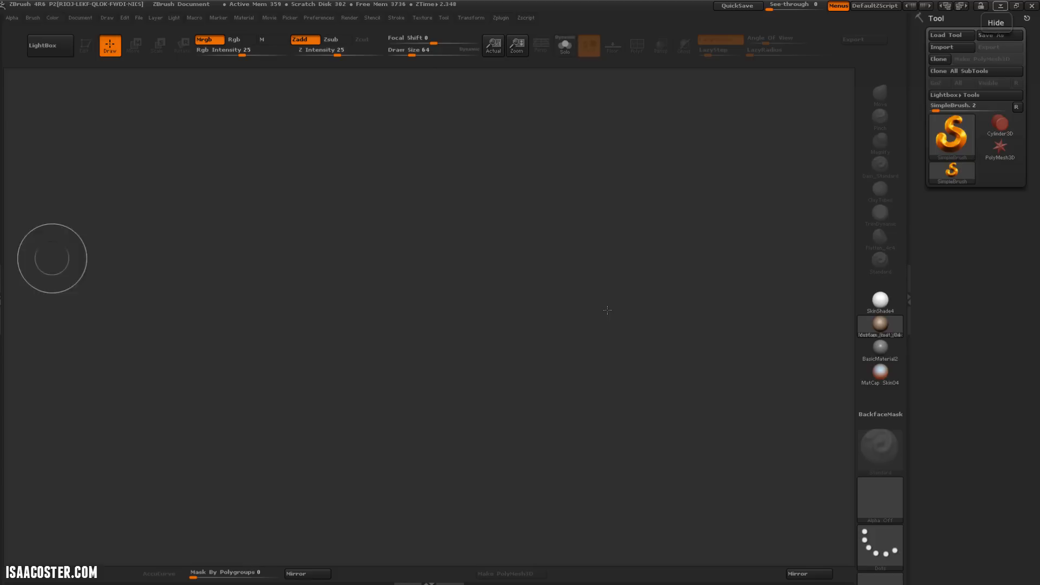
click(1000, 146)
drag(565, 207, 598, 336)
click(85, 45)
mouse_move(430, 237)
mouse_down()
mouse_move(412, 223)
mouse_move(428, 233)
mouse_up()
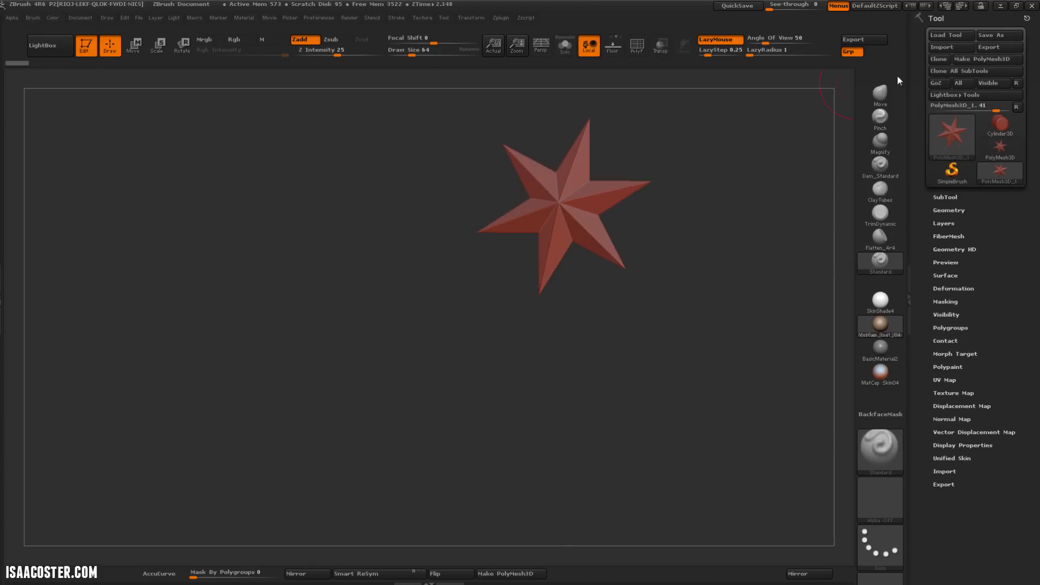
- Import pattern_plane_HP from the zbrush tutorials tube folder in place of the star and turn the panel to face the view
click(941, 48)
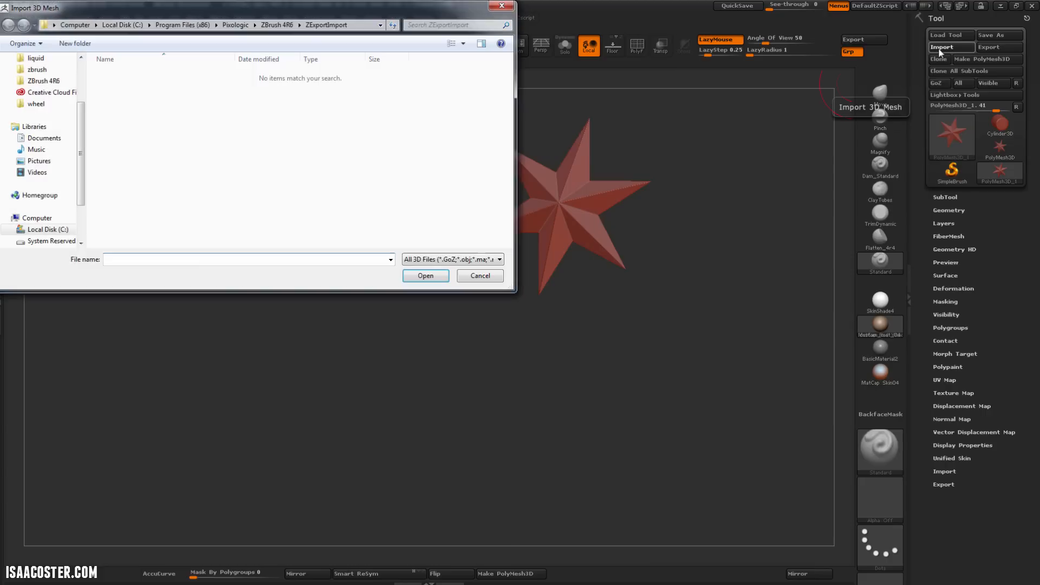
click(36, 104)
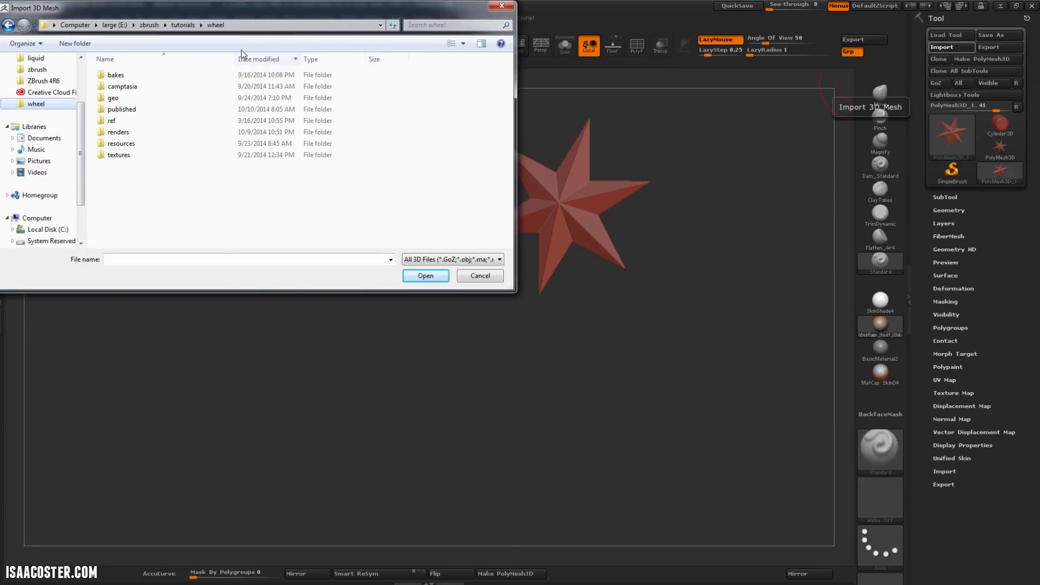
click(182, 25)
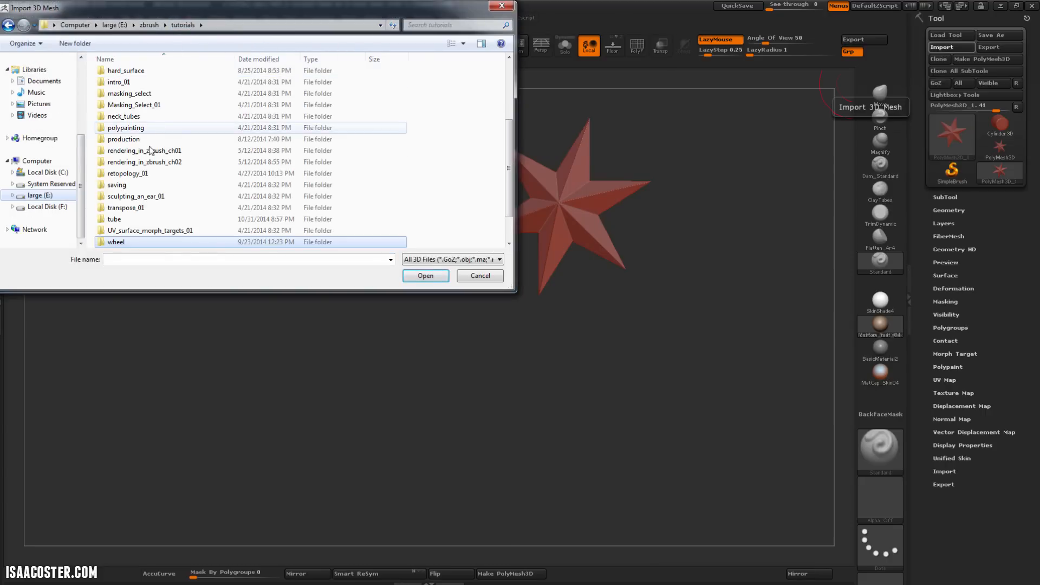
click(126, 218)
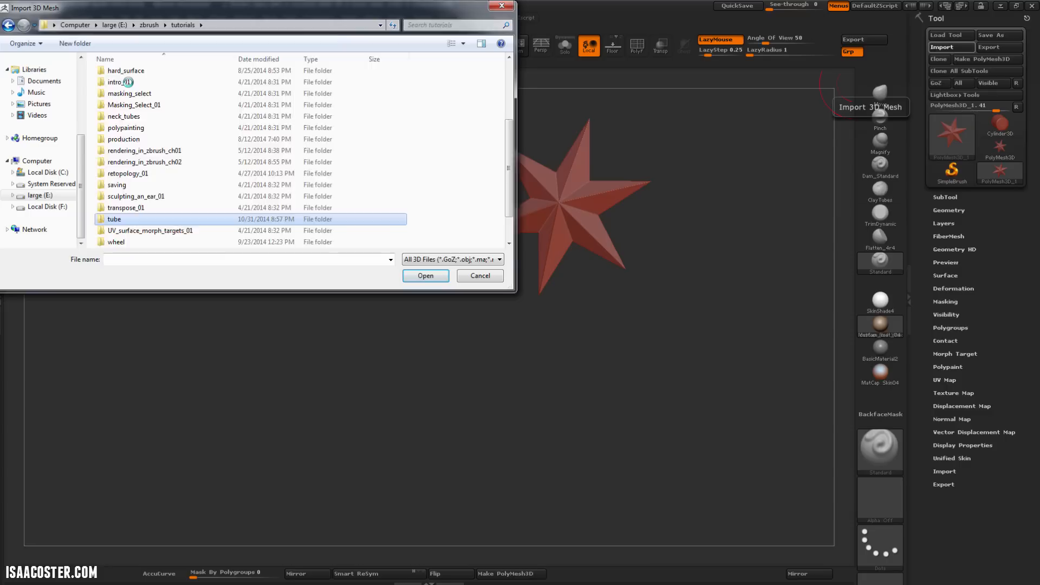
key(Return)
double_click(138, 100)
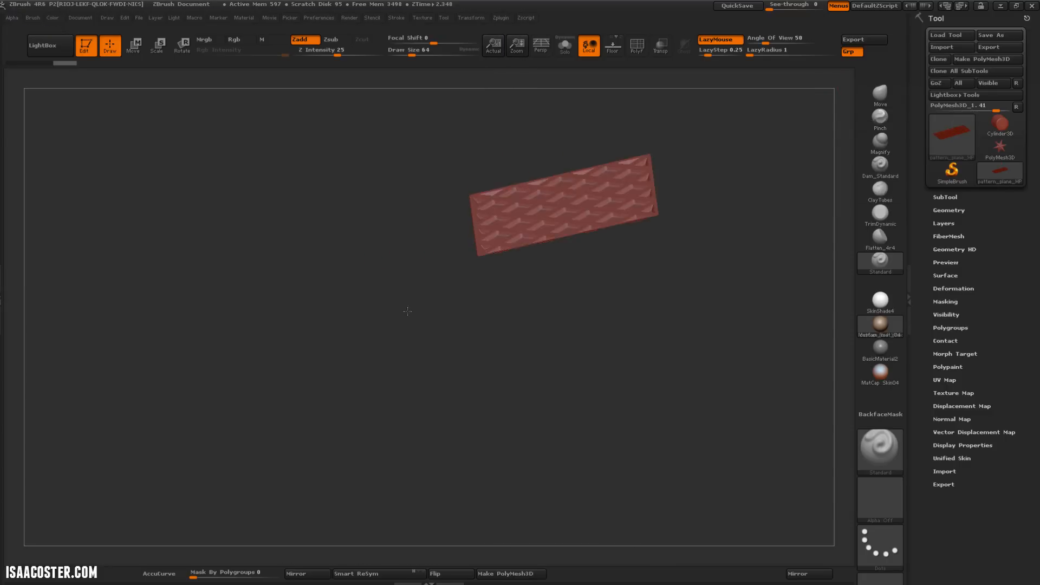
drag(407, 311, 282, 245)
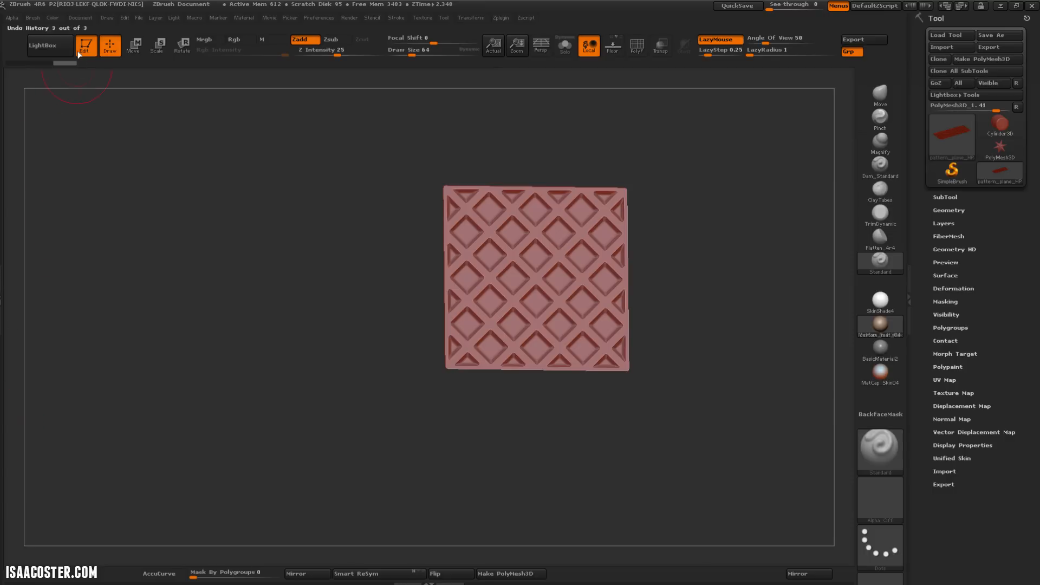
- Turn off the document's constrained proportions and set its width to 2048
click(80, 18)
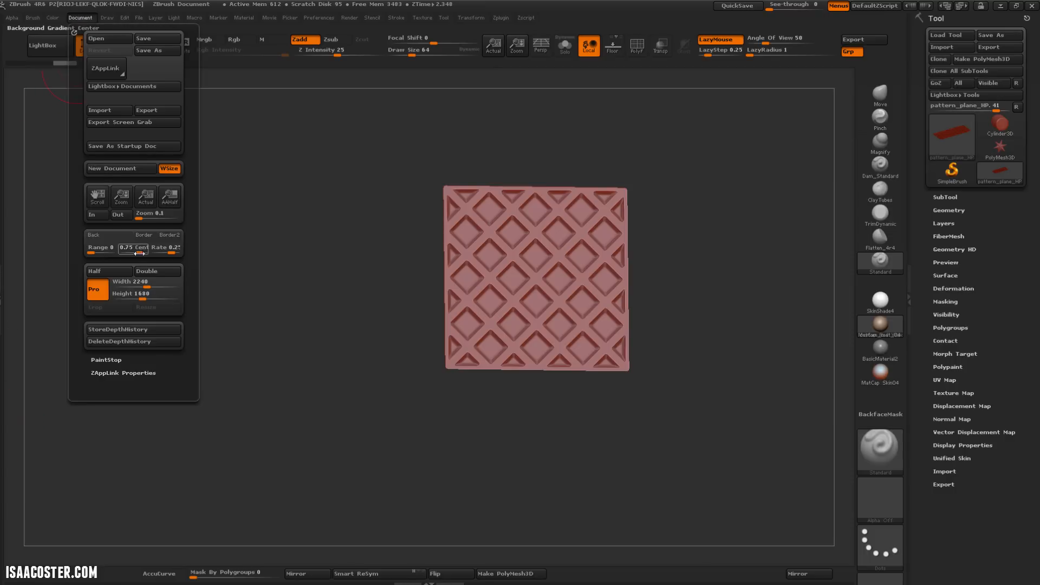
click(101, 291)
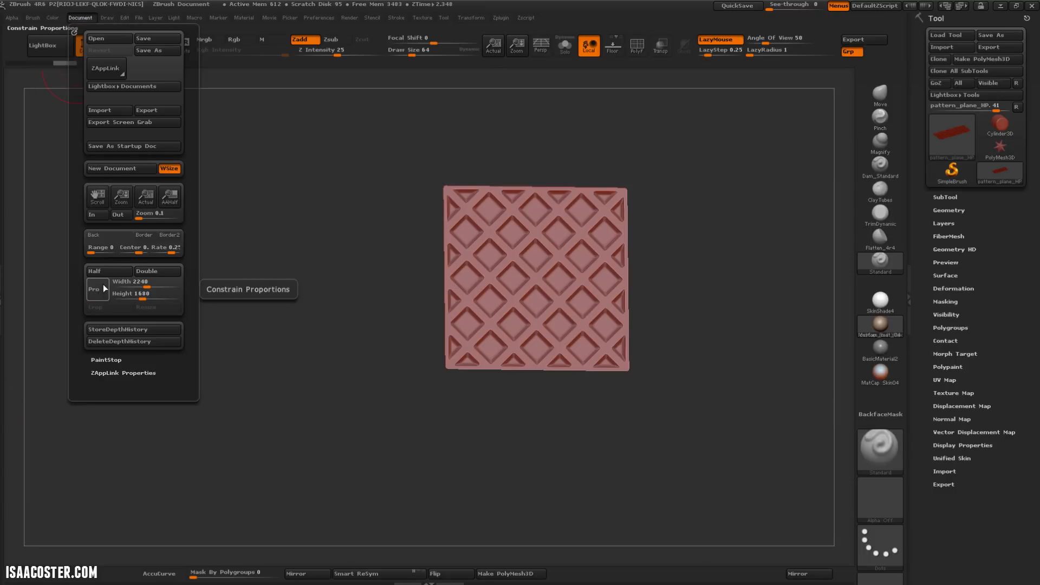
click(133, 283)
text(2048)
key(Return)
- Set the document height to 2048
click(34, 18)
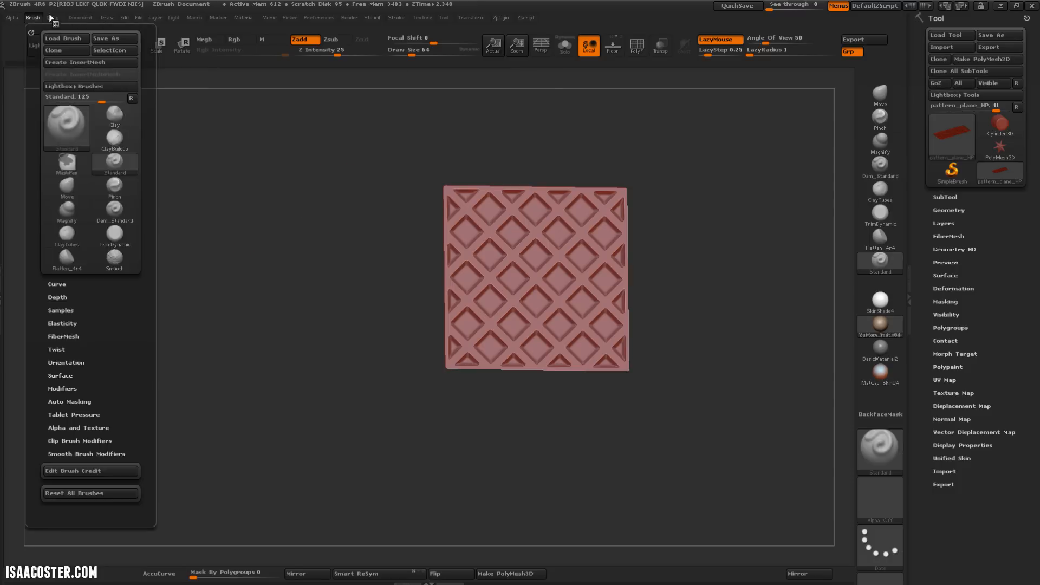
click(80, 17)
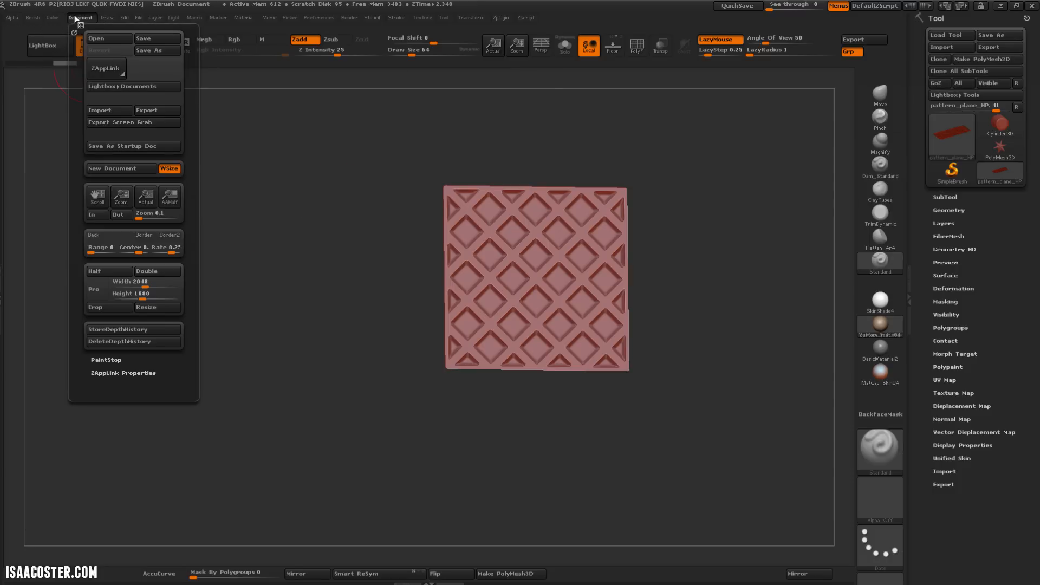
click(147, 292)
text(2)
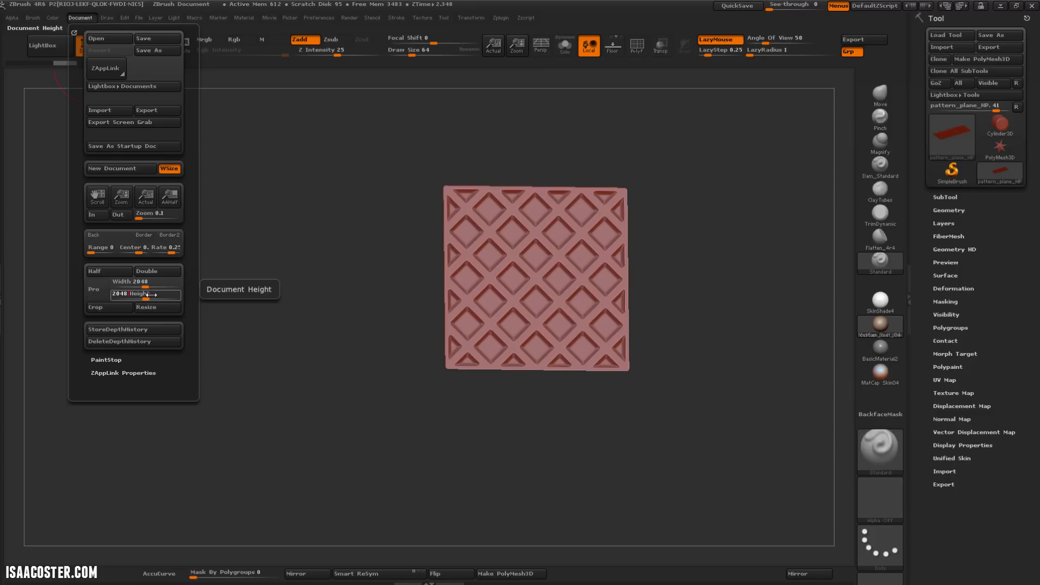
text(048)
key(Return)
- Resize the document to the new dimensions, accepting that it cannot be undone, and clear the canvas
click(157, 307)
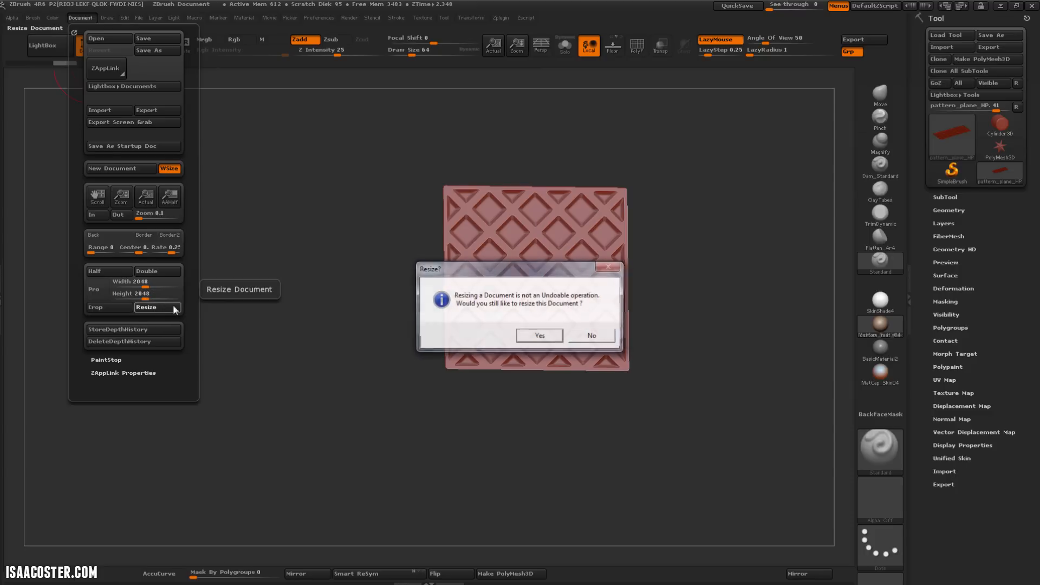
click(552, 336)
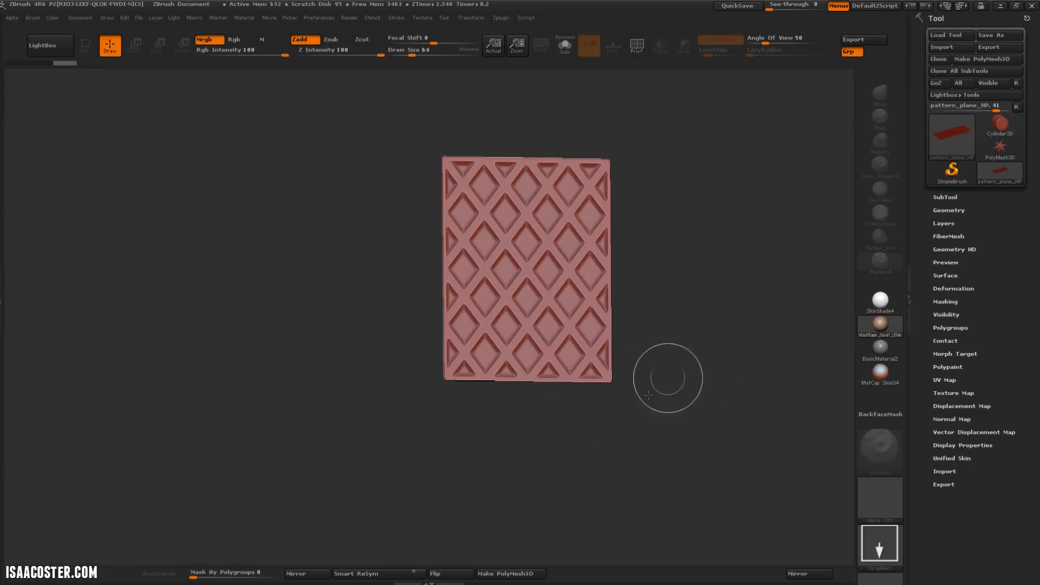
key(ctrl+n)
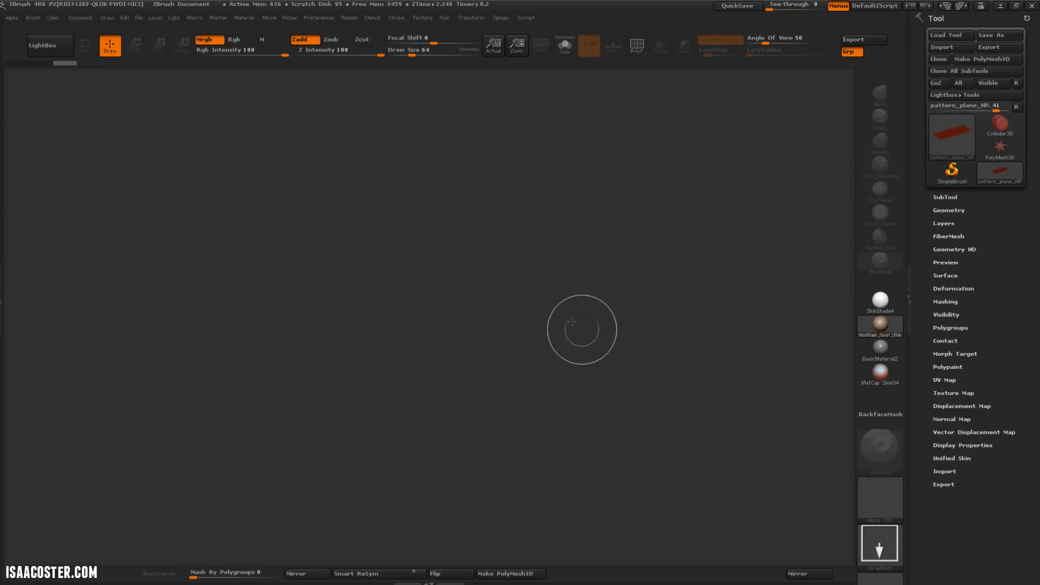
- Draw the panel on the resized canvas, make it editable and turn its lattice face straight to the view
drag(401, 279, 439, 471)
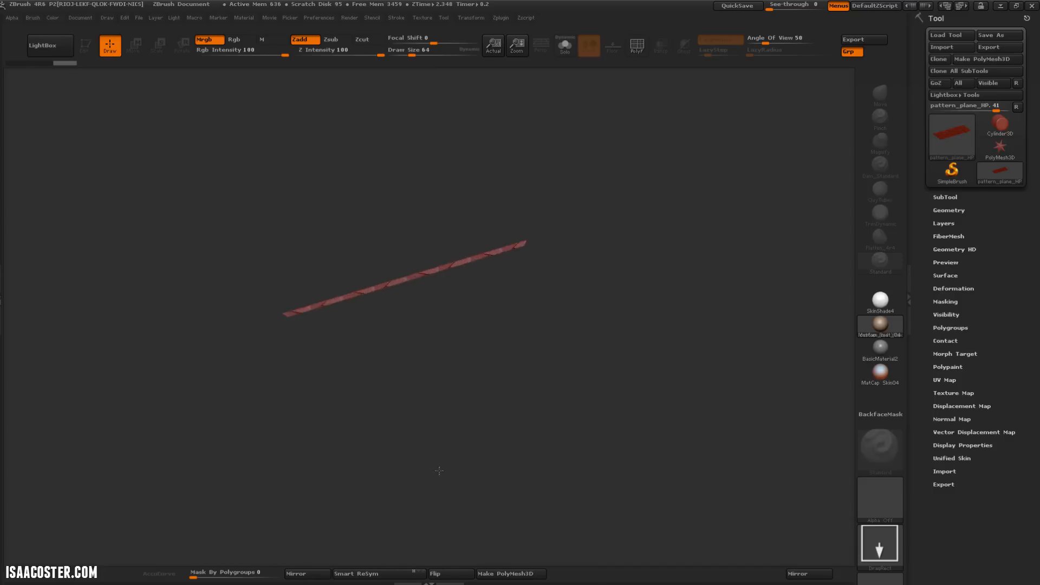
key(t)
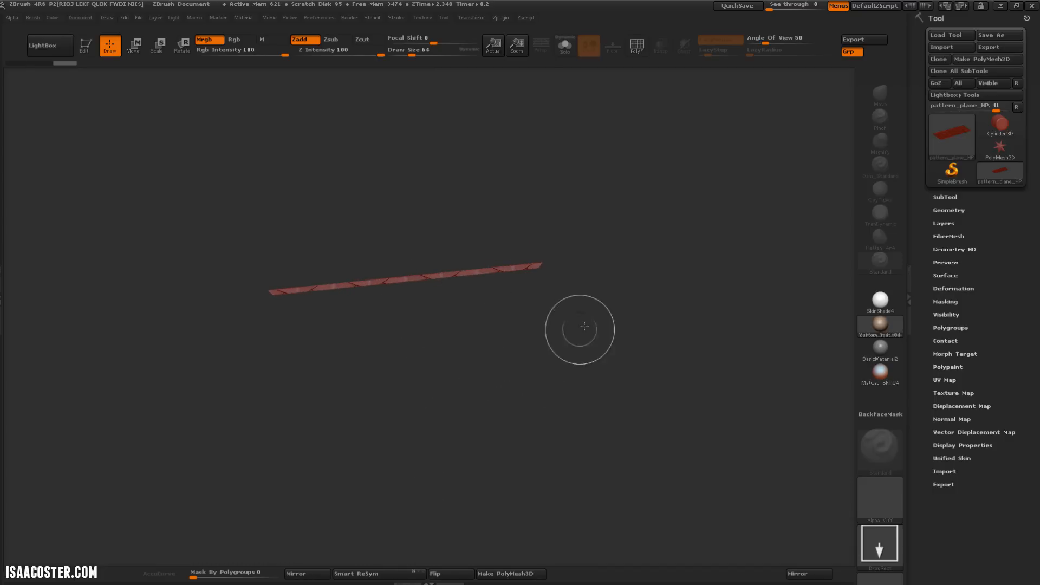
click(85, 45)
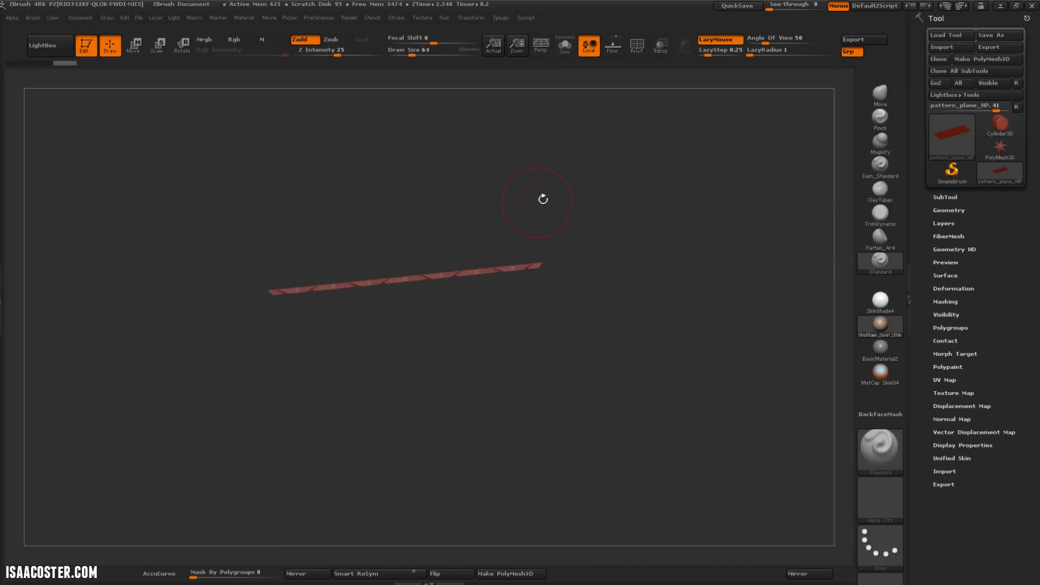
drag(543, 200, 573, 348)
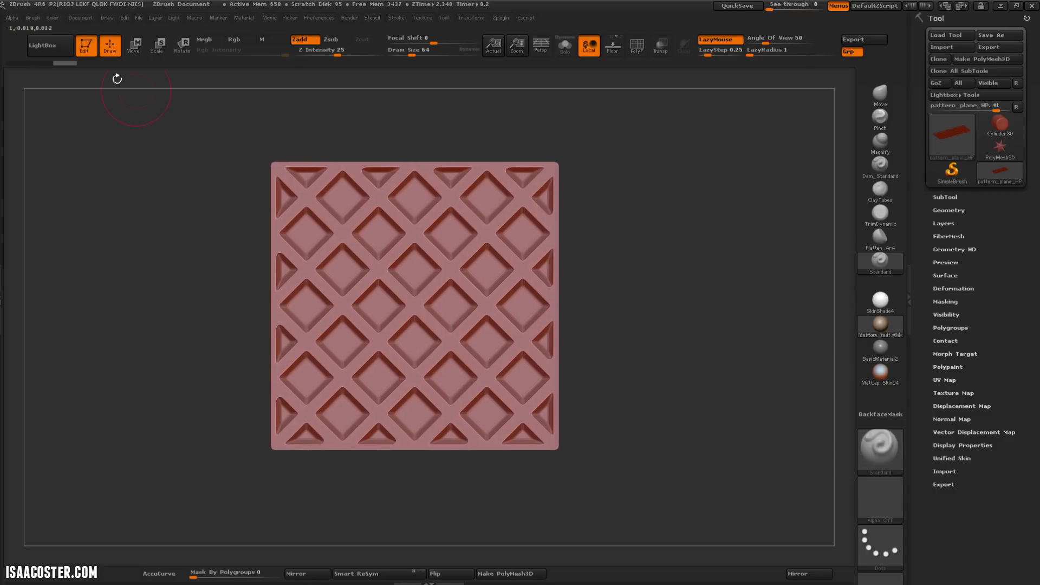
- Zoom the document out until the whole canvas shows and frame the panel to fill it
click(81, 18)
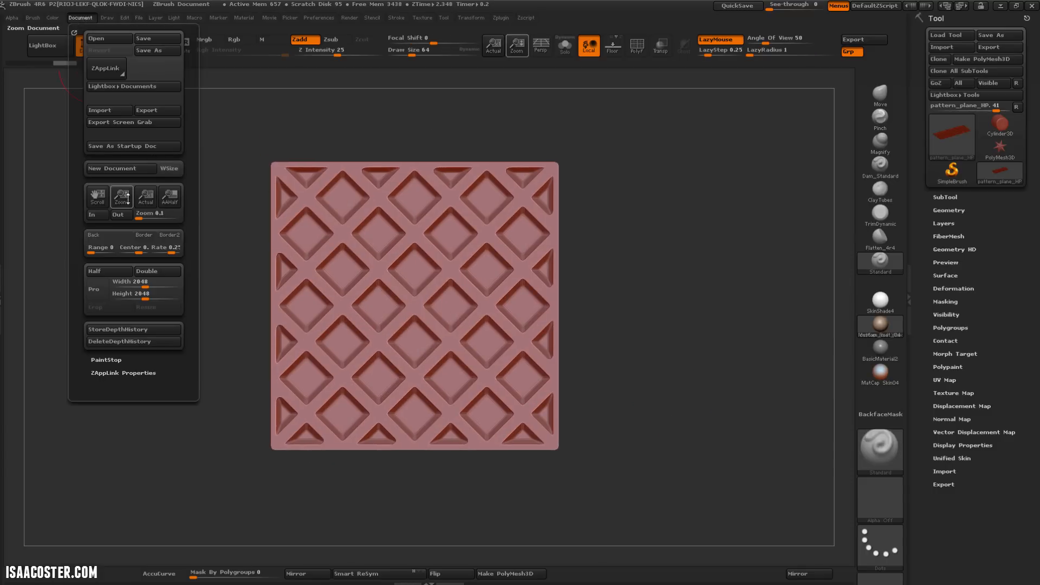
drag(121, 198, 132, 90)
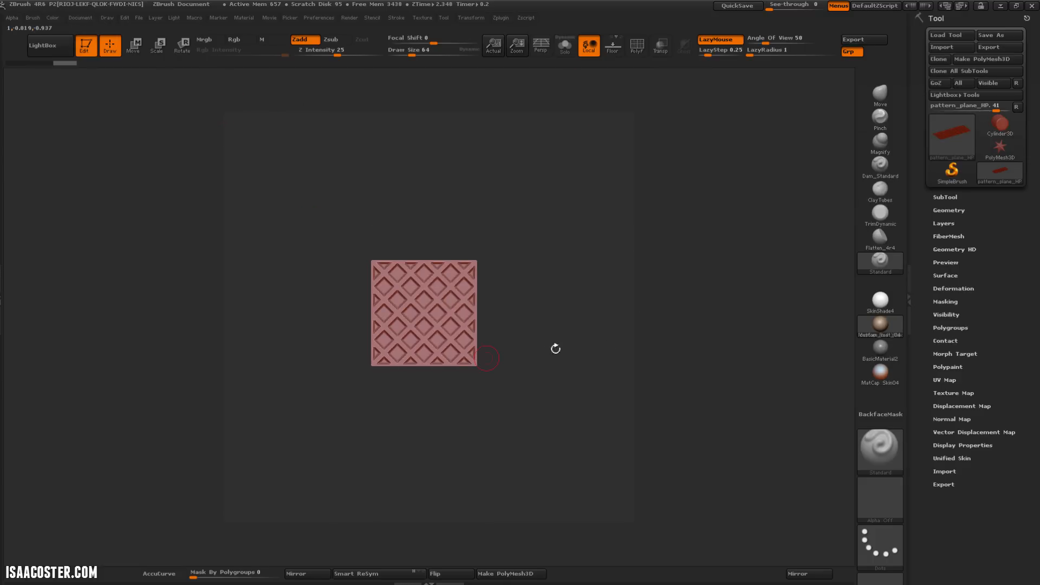
drag(633, 319, 553, 355)
key(f)
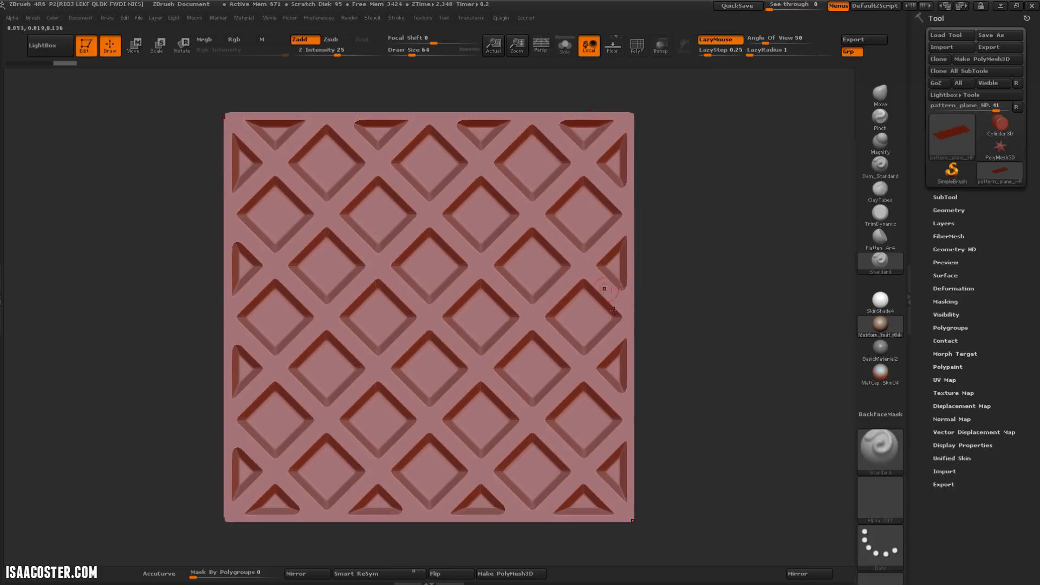
- Subdivide the panel mesh once and frame it squarely to fill the canvas again
key(ctrl+d)
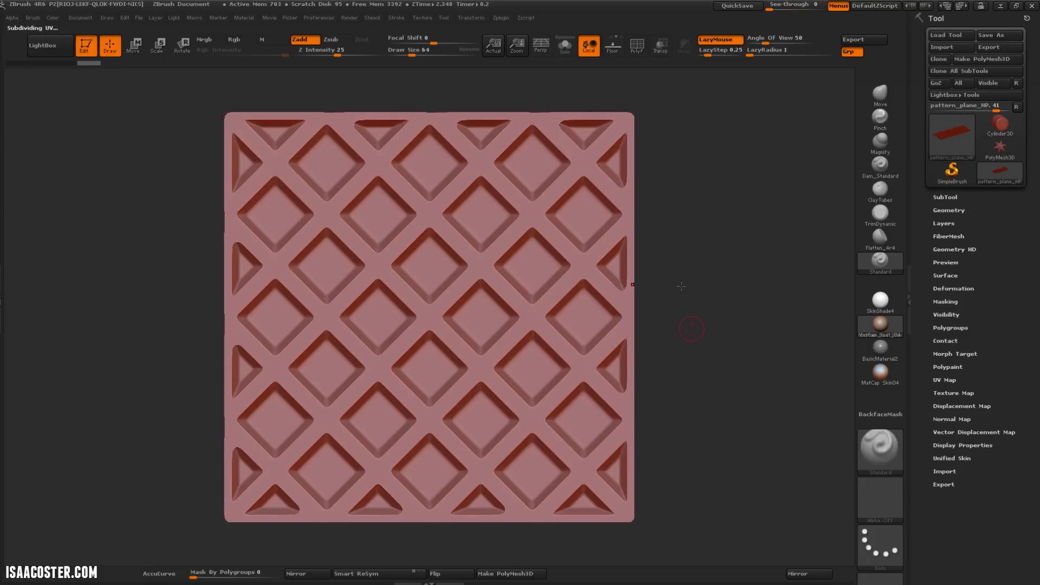
alt+drag(682, 286, 677, 255)
drag(604, 239, 560, 311)
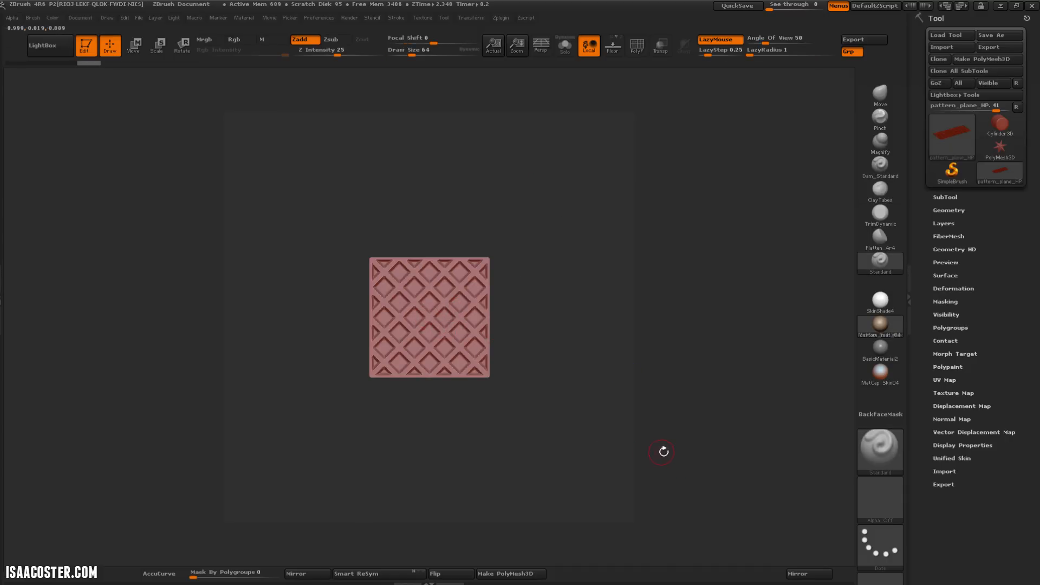
key(f)
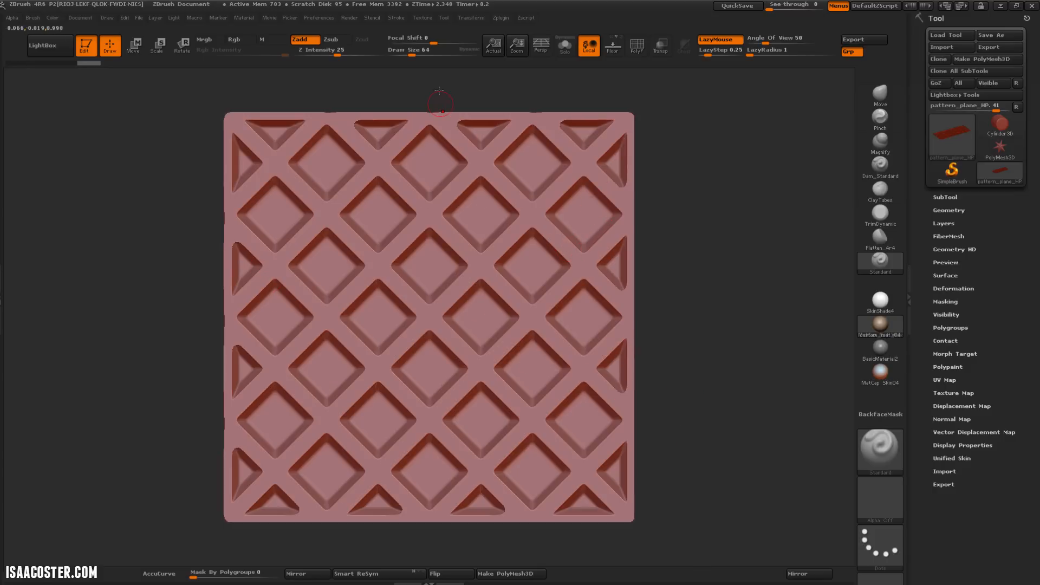
- Render the framed panel with BPR to generate its render pass maps
click(350, 17)
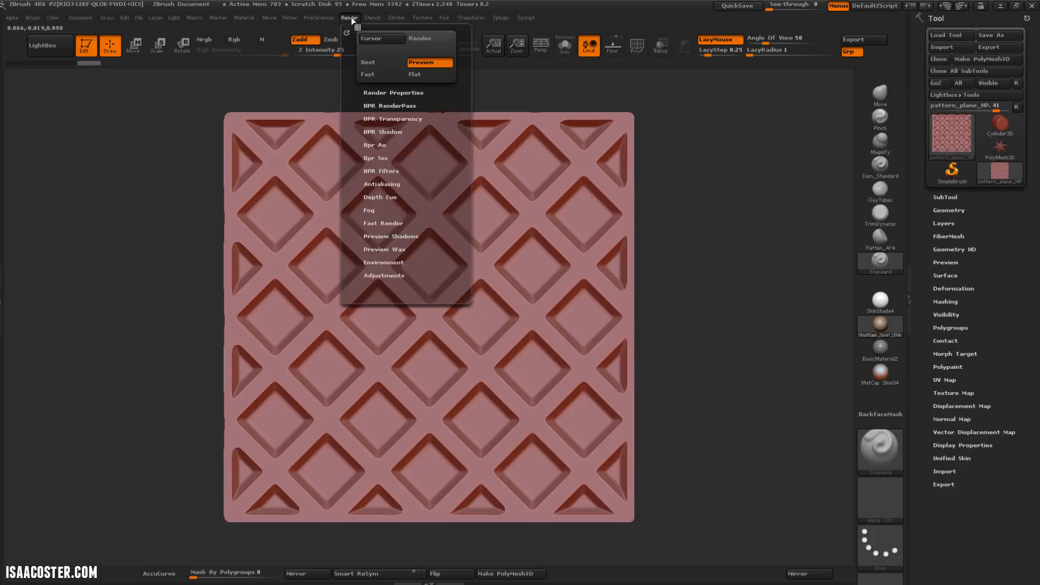
click(398, 94)
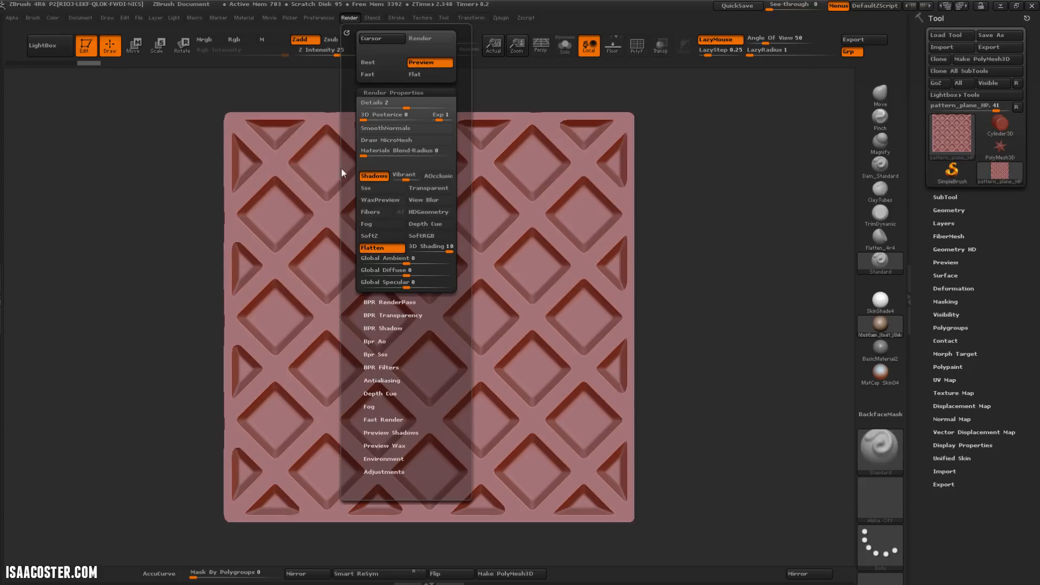
click(380, 94)
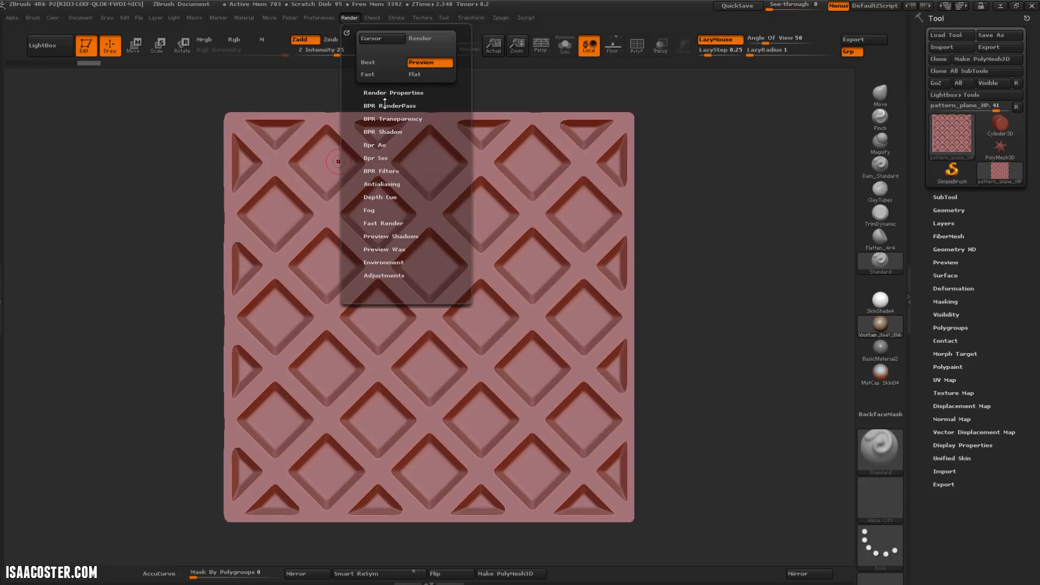
click(385, 105)
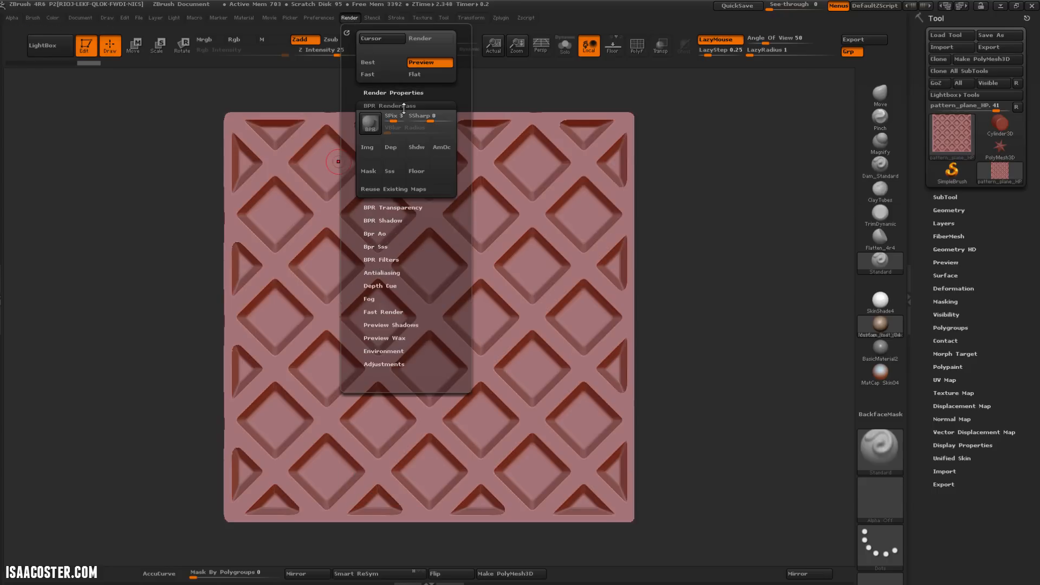
click(371, 124)
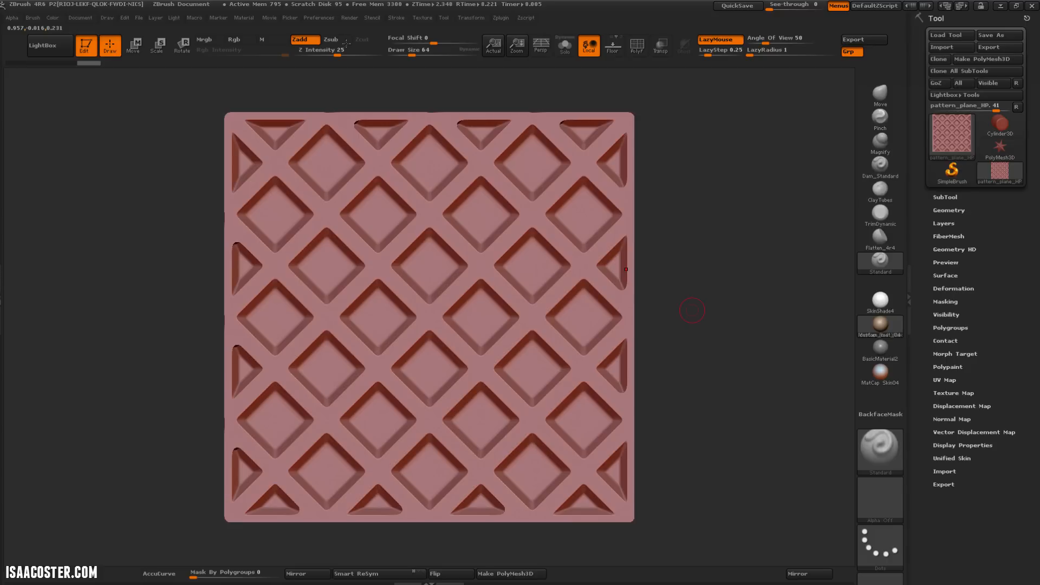
- Export the BPR depth pass as the Photoshop file alpha_01 in the tube folder
click(351, 20)
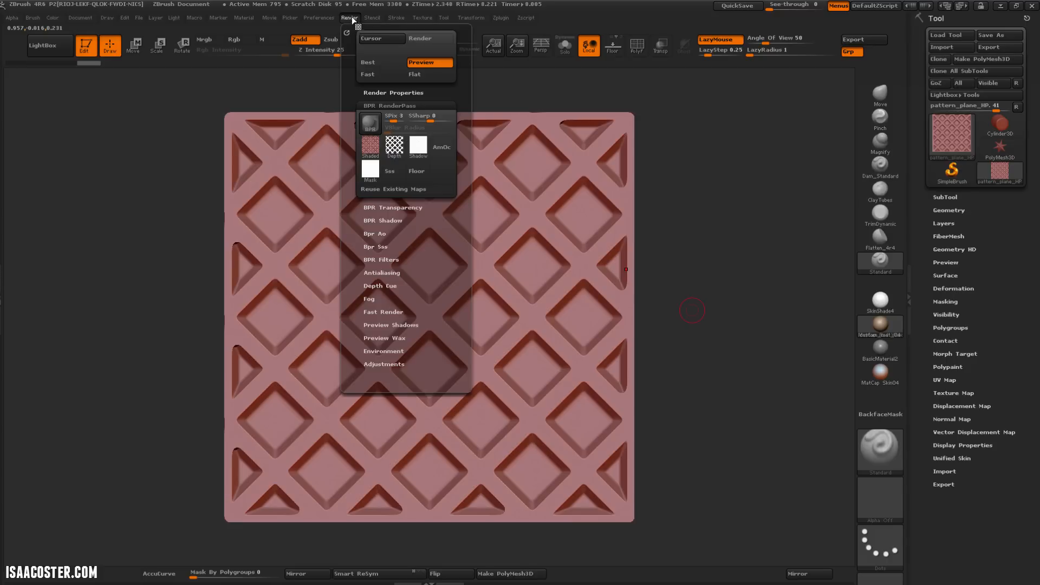
click(401, 154)
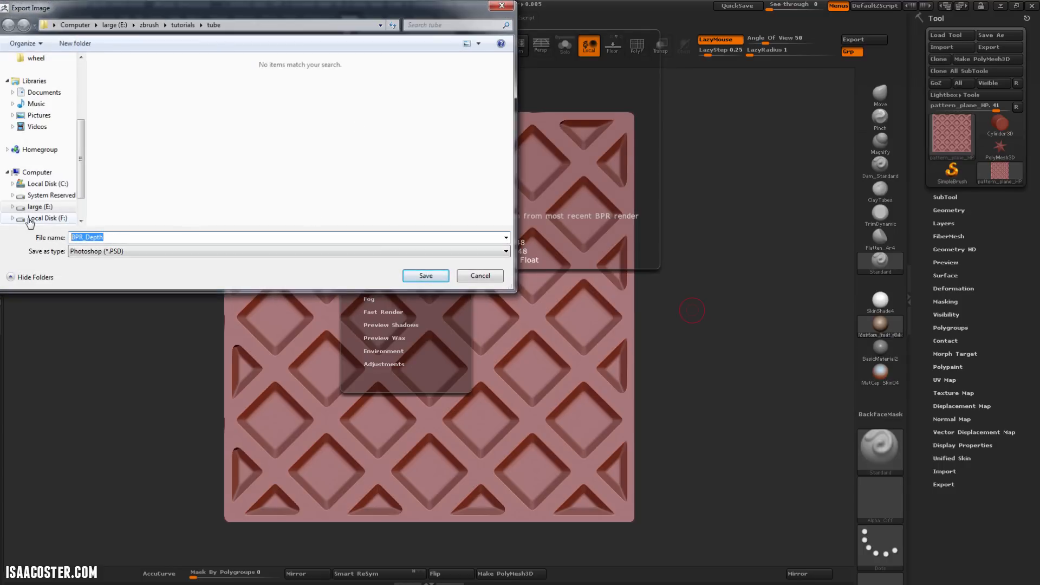
text(alpha_01)
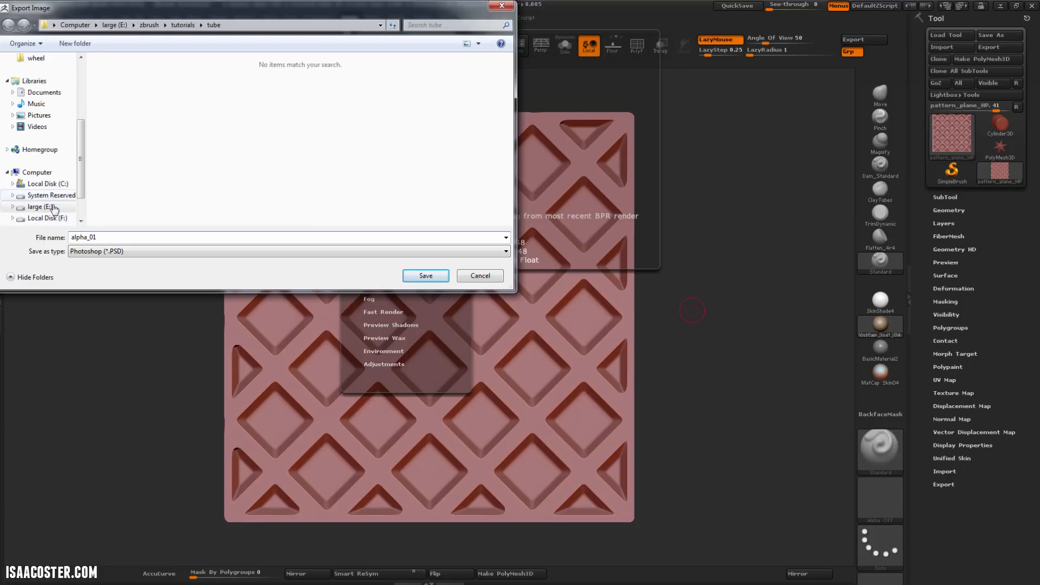
click(428, 276)
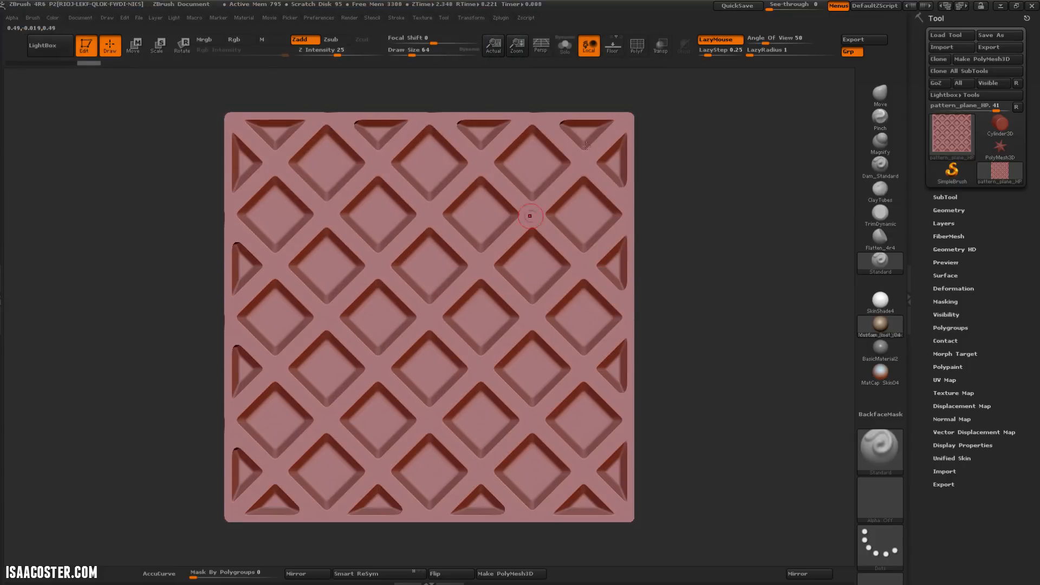
- Switch to Photoshop and open alpha_01 from the tube folder
key(alt+Tab)
click(519, 300)
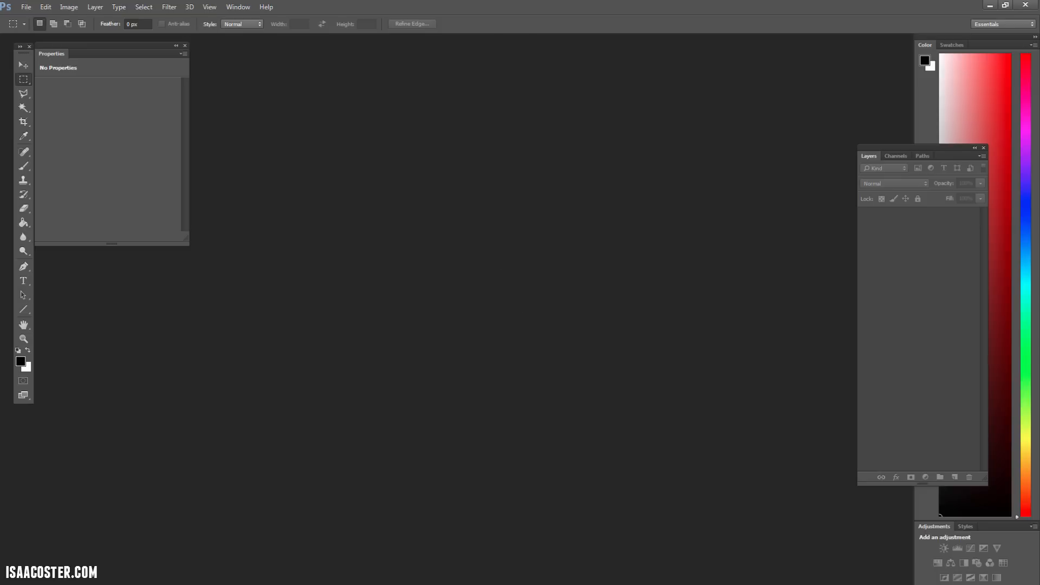
click(25, 7)
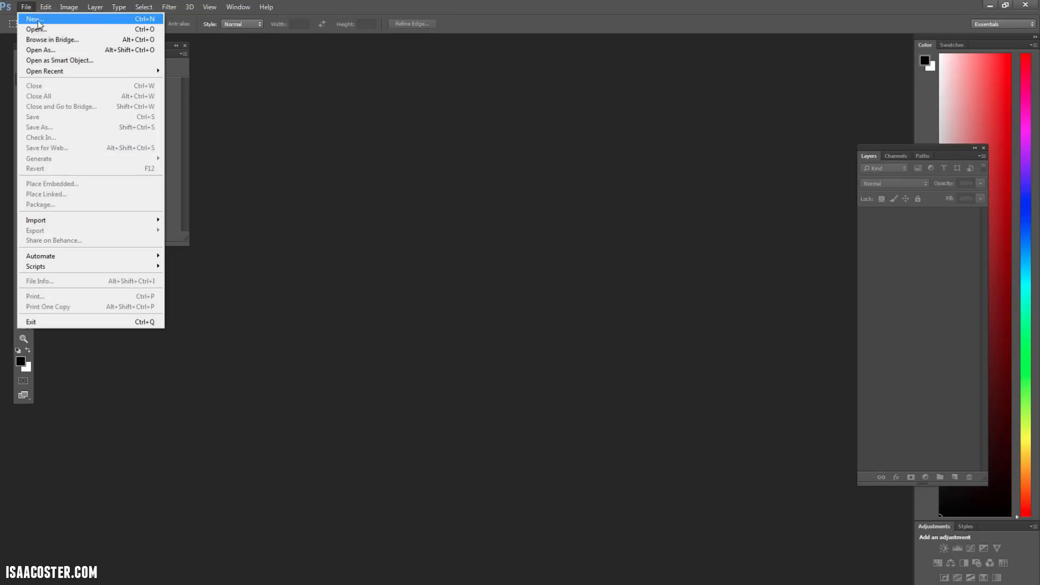
click(36, 29)
click(351, 204)
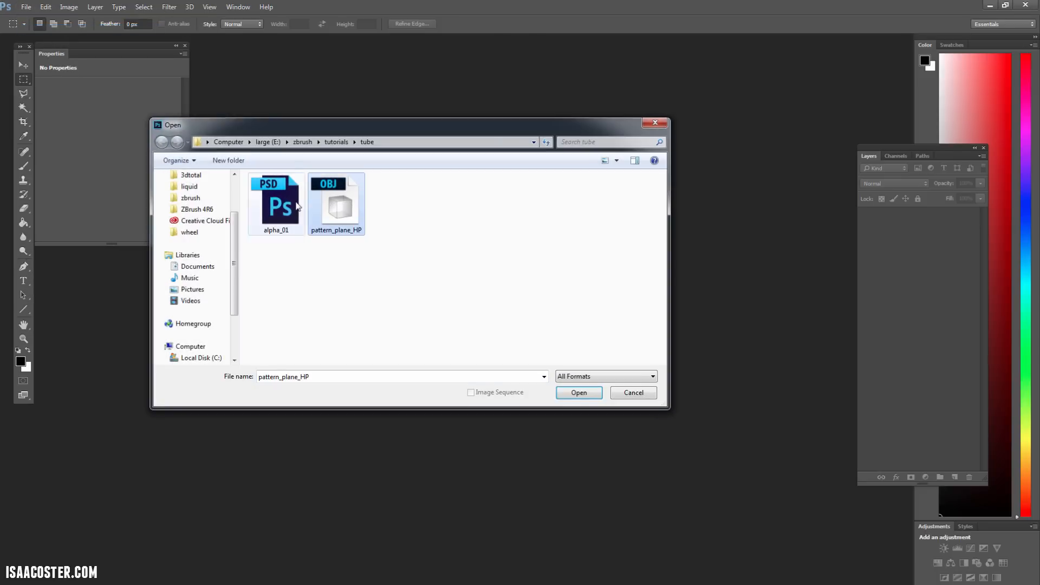
double_click(297, 205)
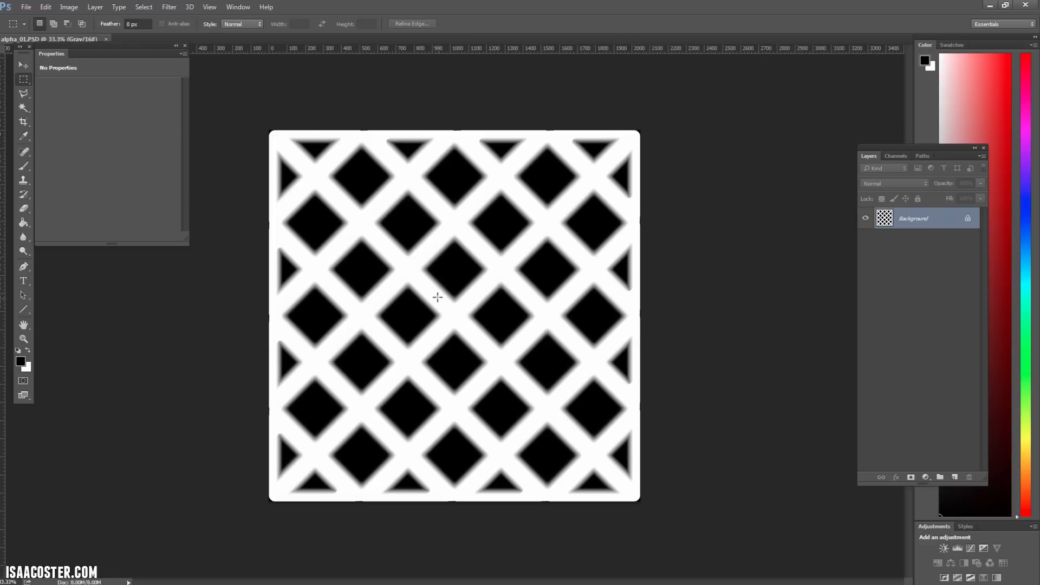
- Check the image size of alpha_01 and leave it as it is
click(69, 7)
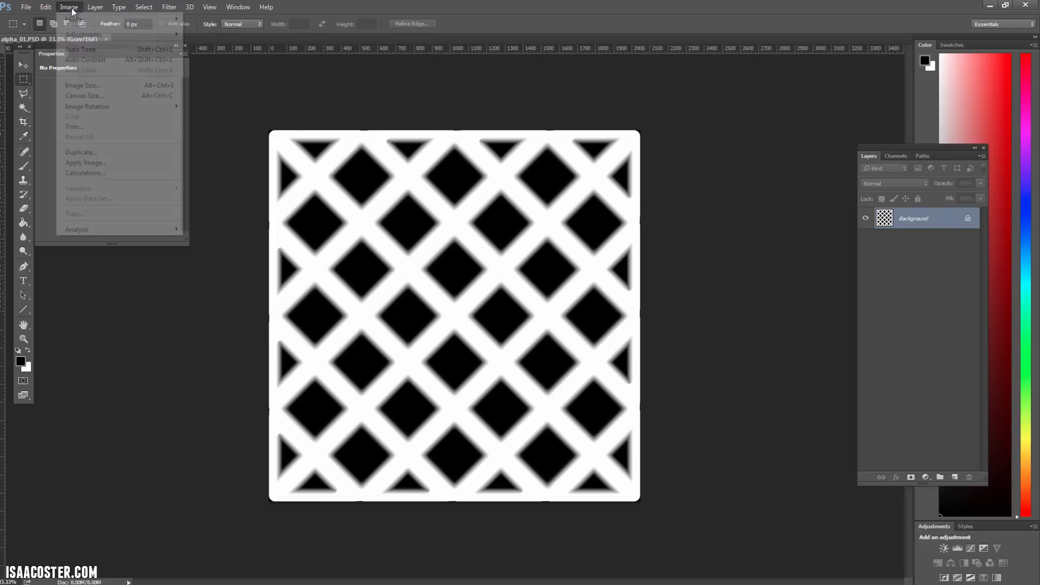
click(81, 86)
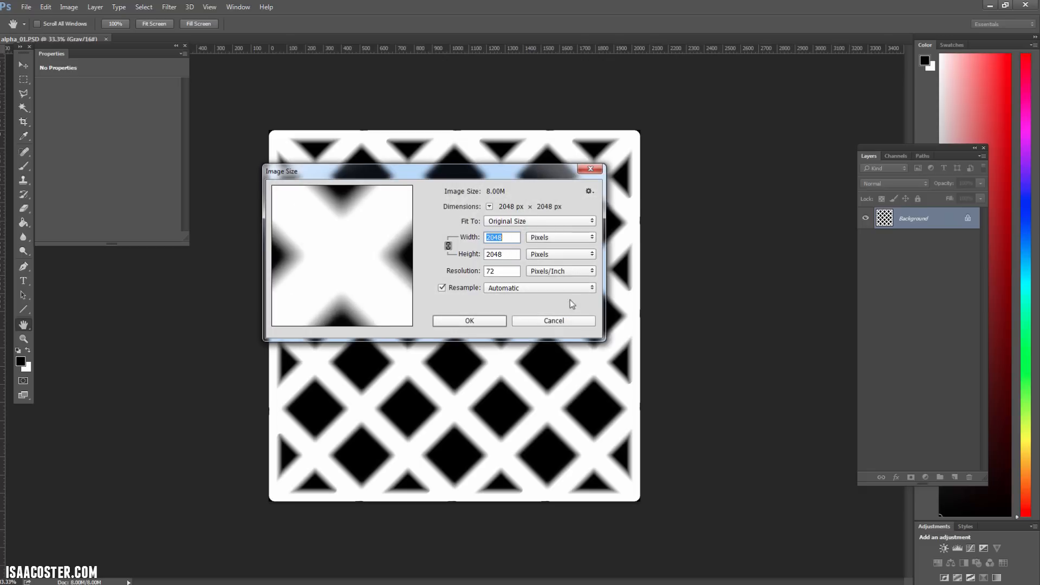
click(554, 321)
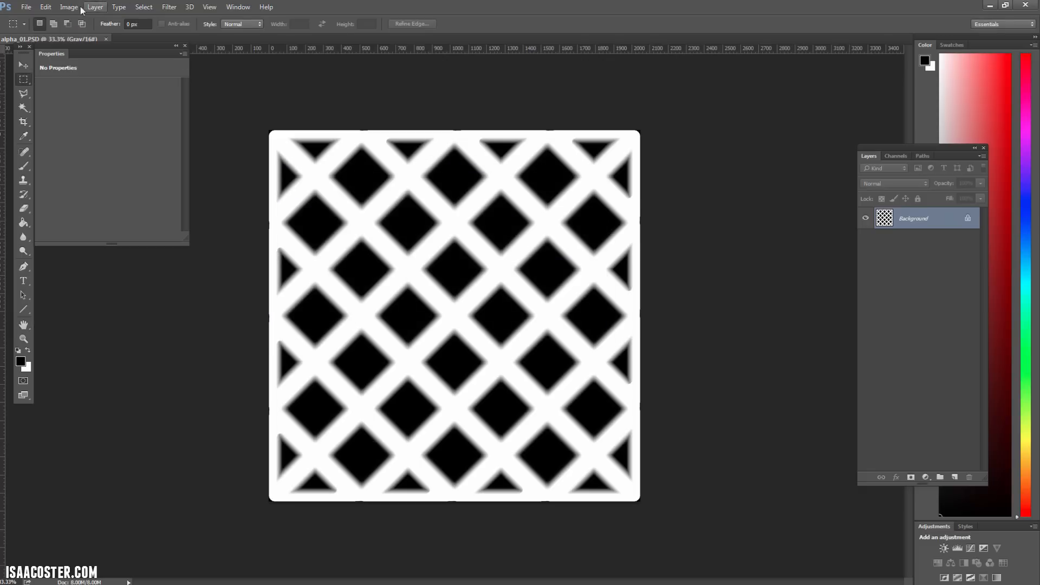
- Crop the canvas about its center to 1024 x 1024 pixels, accepting the clipping
click(71, 8)
click(81, 96)
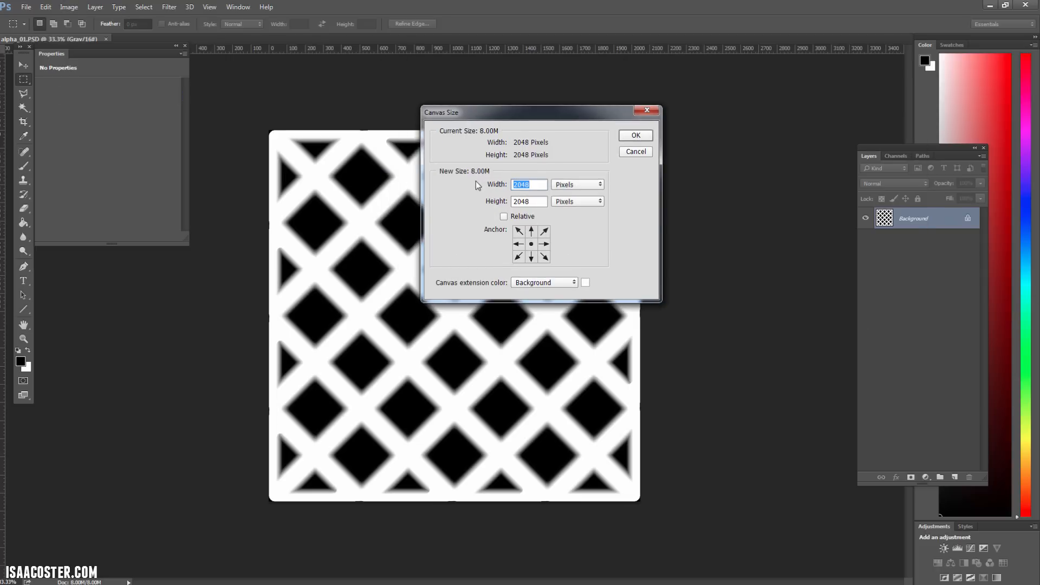
text(1024)
double_click(537, 187)
double_click(527, 201)
text(1024)
click(626, 139)
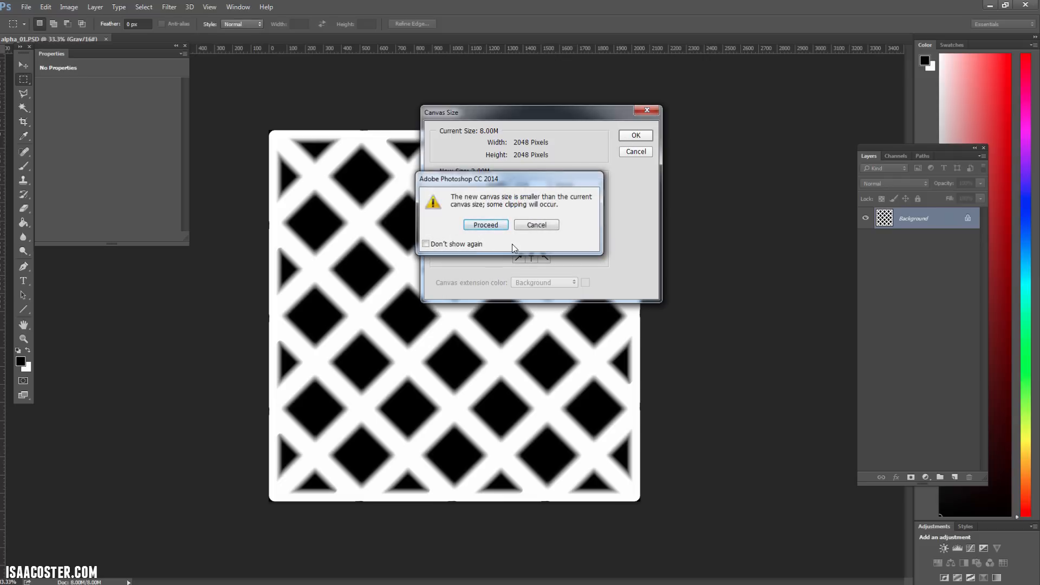
click(487, 226)
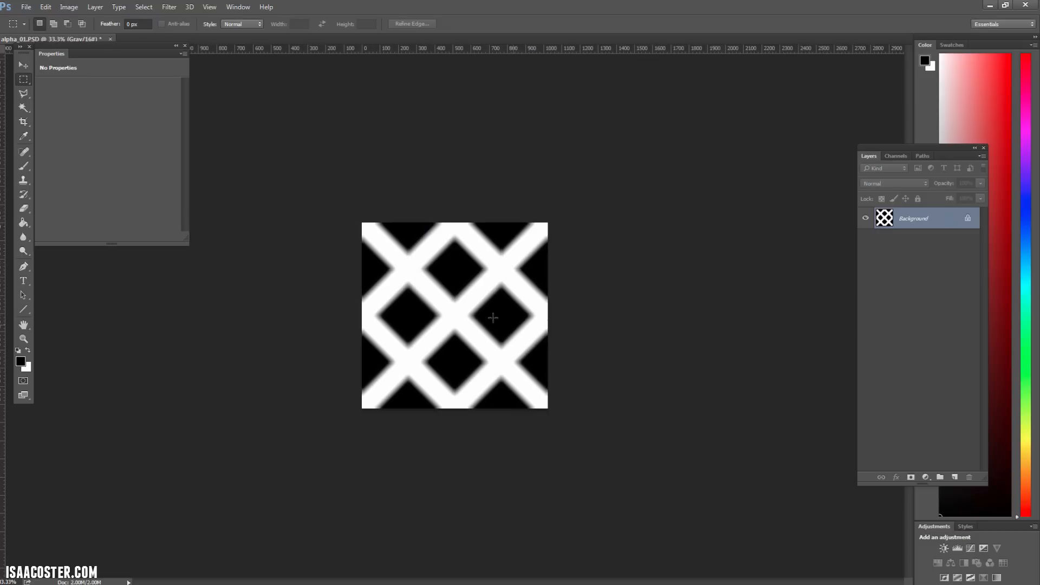
- Preview the tile's seams with a wrap-around Offset of -1398 pixels horizontally and +804 vertically, and discard the offset
click(144, 7)
mouse_move(169, 7)
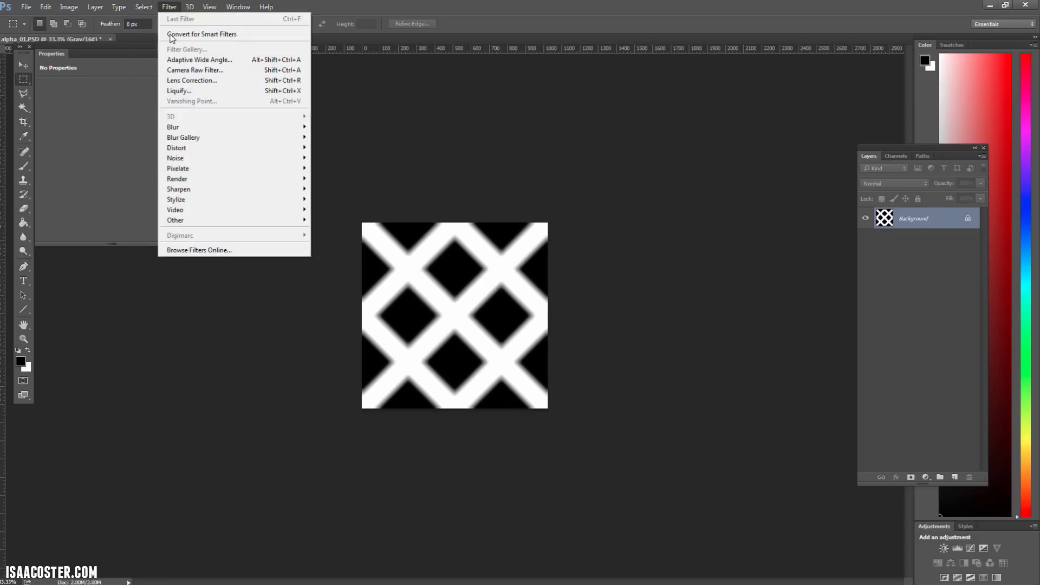
mouse_move(188, 221)
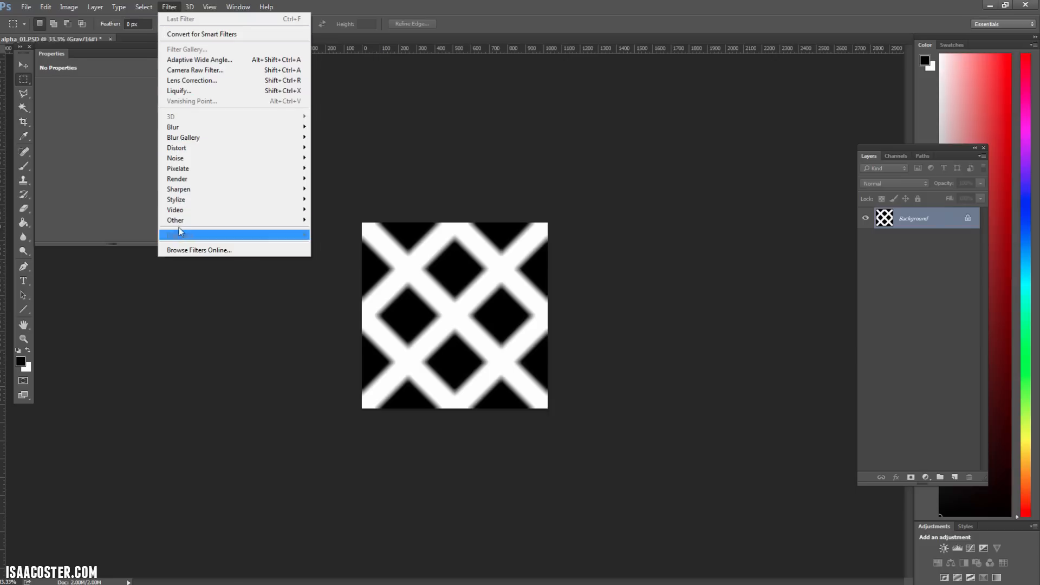
click(133, 259)
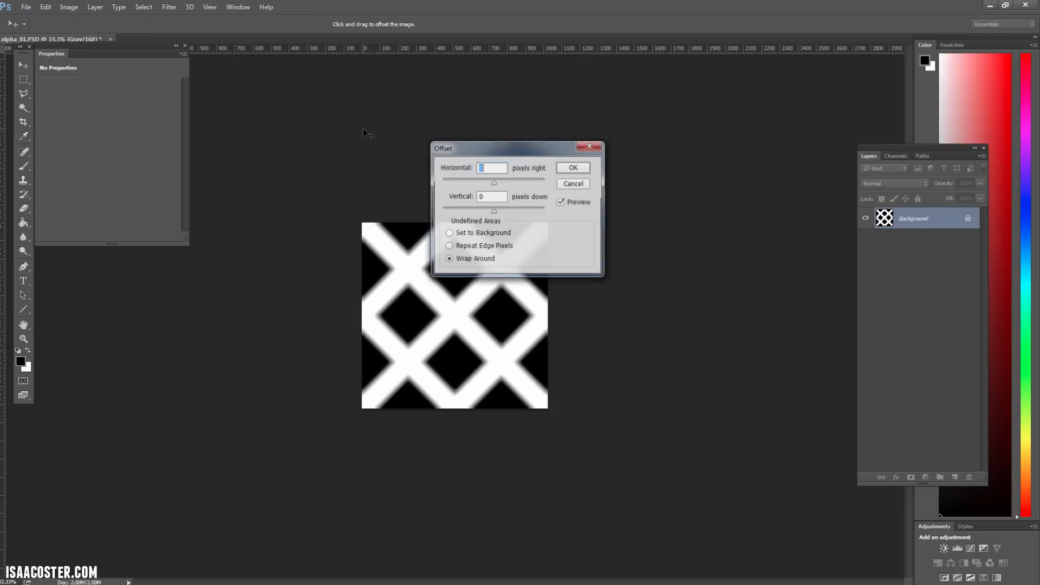
drag(509, 157, 555, 173)
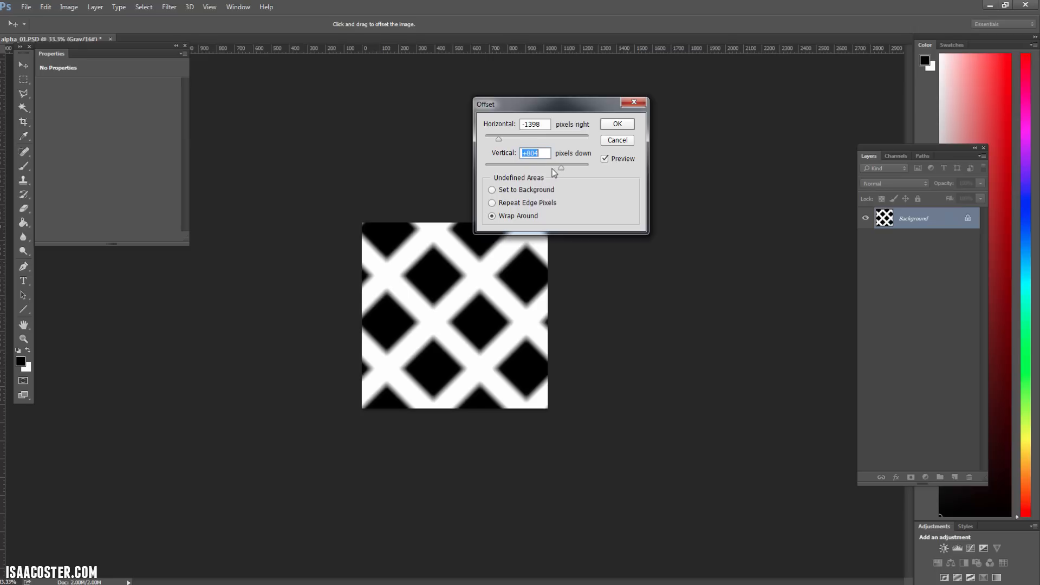
click(617, 141)
- Save the cropped image as a Photoshop file over the existing alpha_01 in the tube folder
click(26, 8)
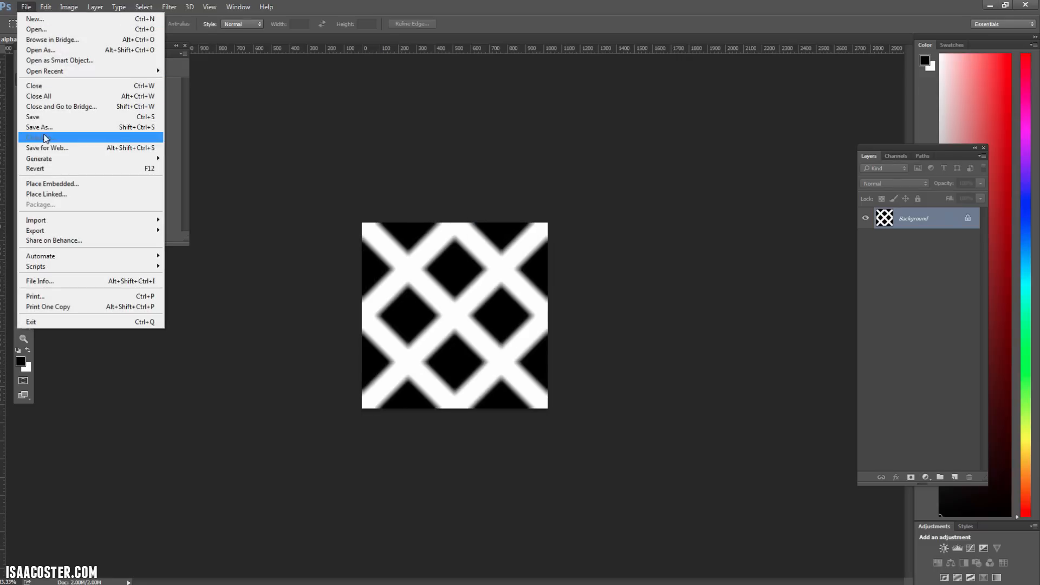
click(39, 127)
click(278, 209)
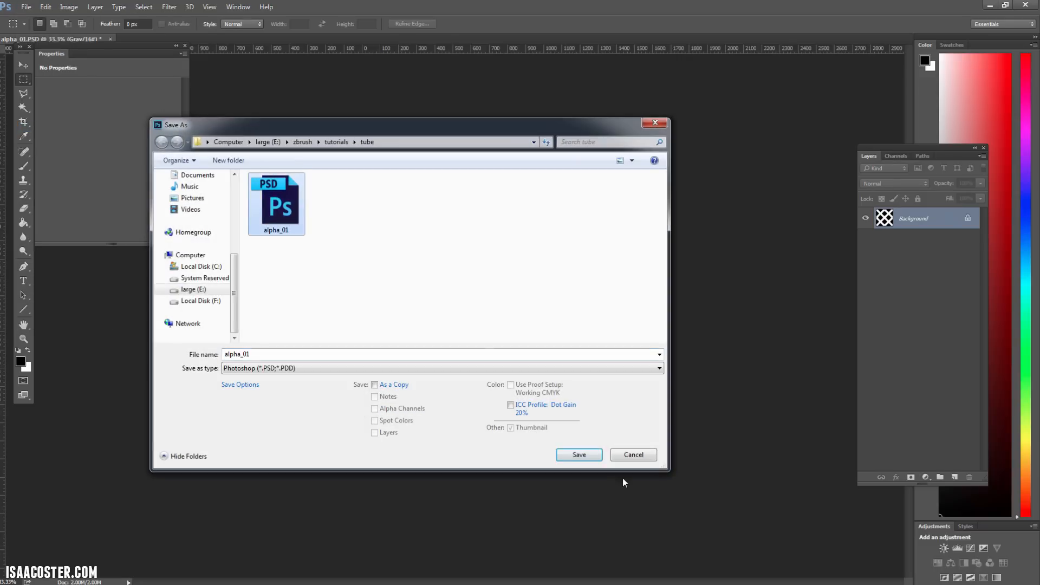
click(581, 455)
click(545, 300)
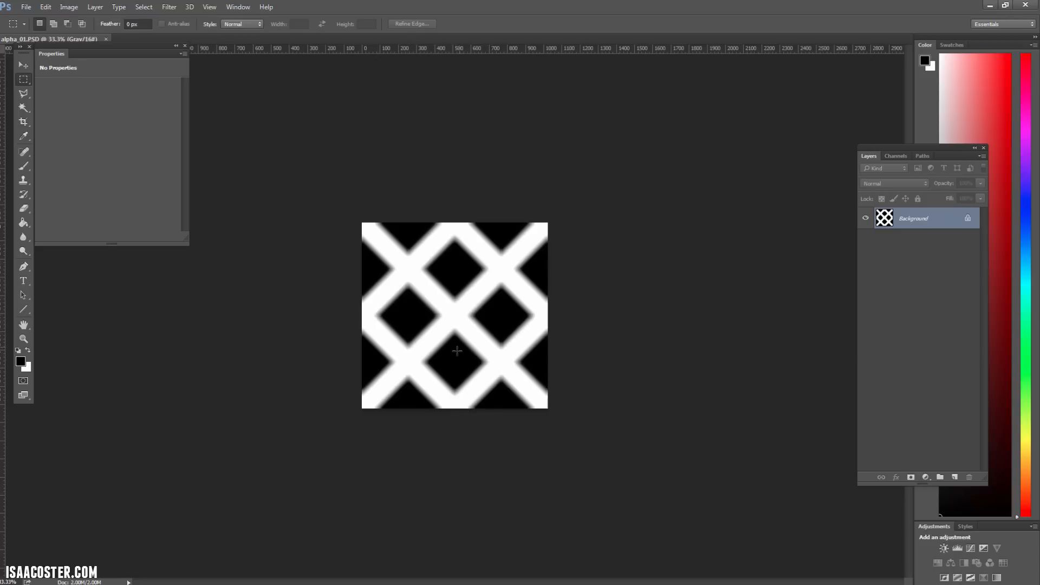
- Switch to 3ds Max and hide the diamond lattice panel
key(alt+Tab)
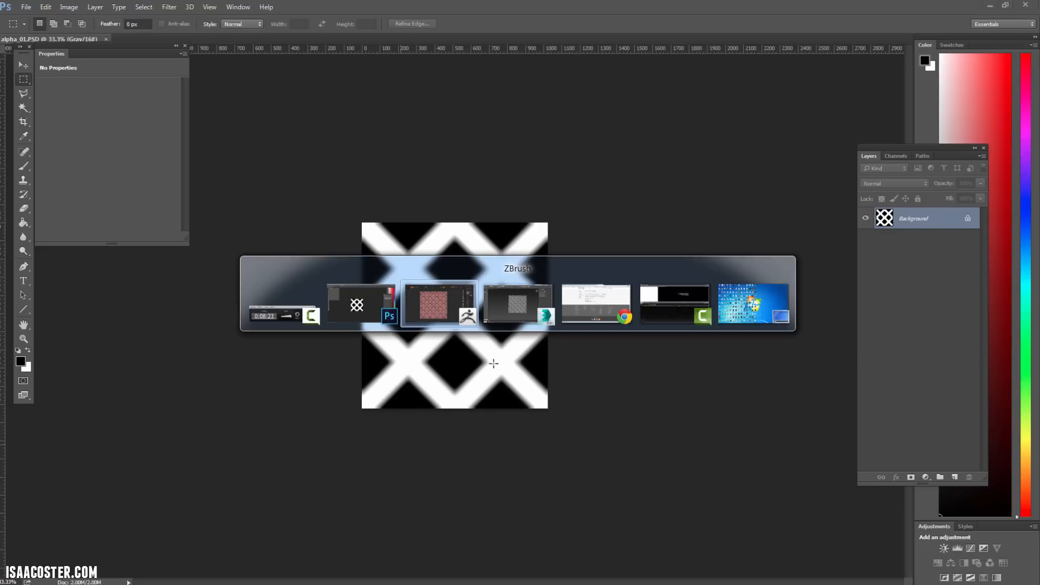
key(alt+Tab)
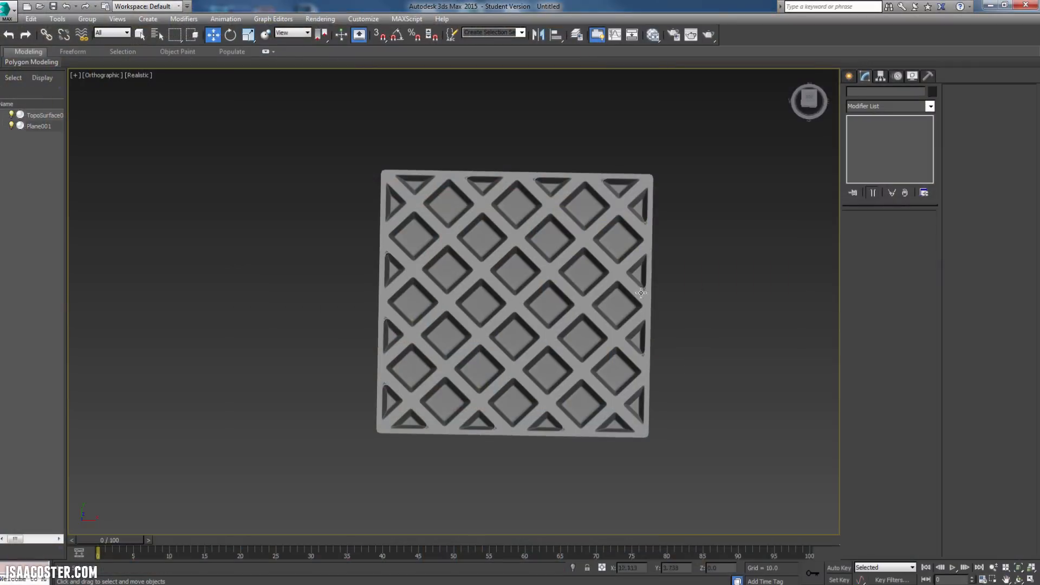
alt+middle_drag(642, 361, 569, 239)
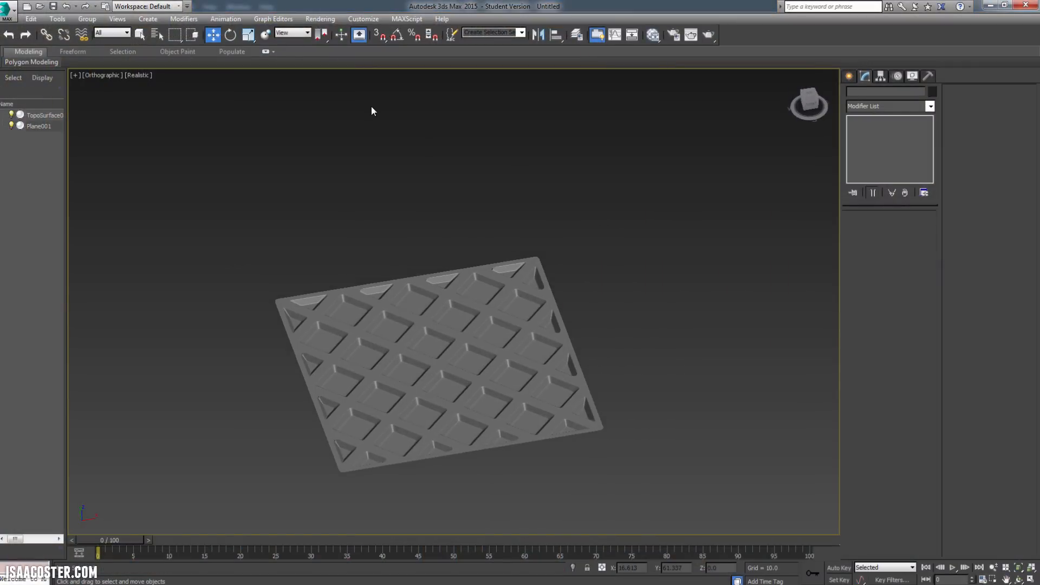
click(401, 325)
right_click(591, 341)
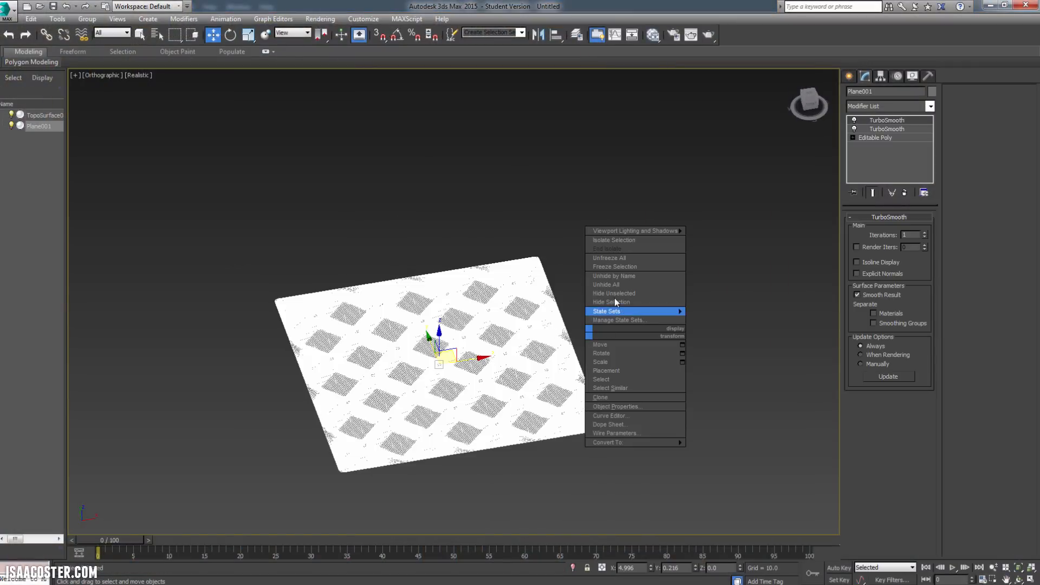
click(616, 303)
click(149, 20)
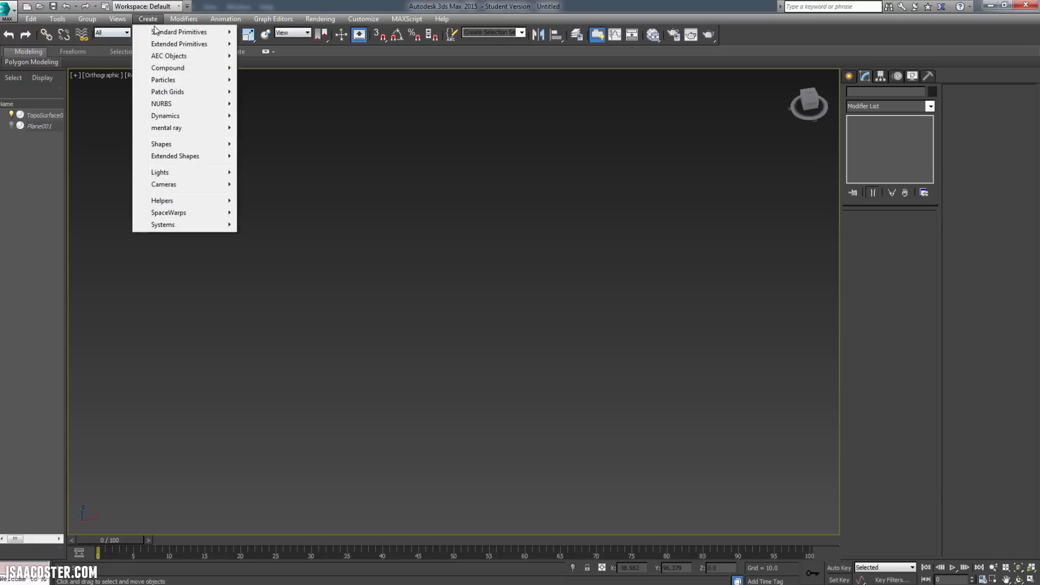
mouse_move(155, 31)
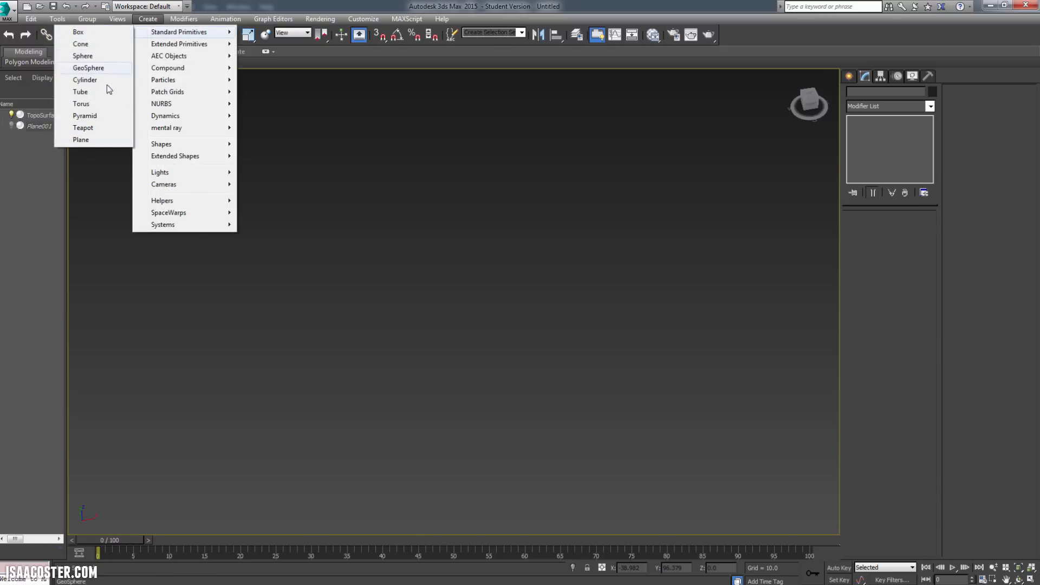
click(408, 187)
- In the Left view with the grid shown, draw an open six-point S-shaped line with Smooth initial and drag types, rising from near the origin
key(l)
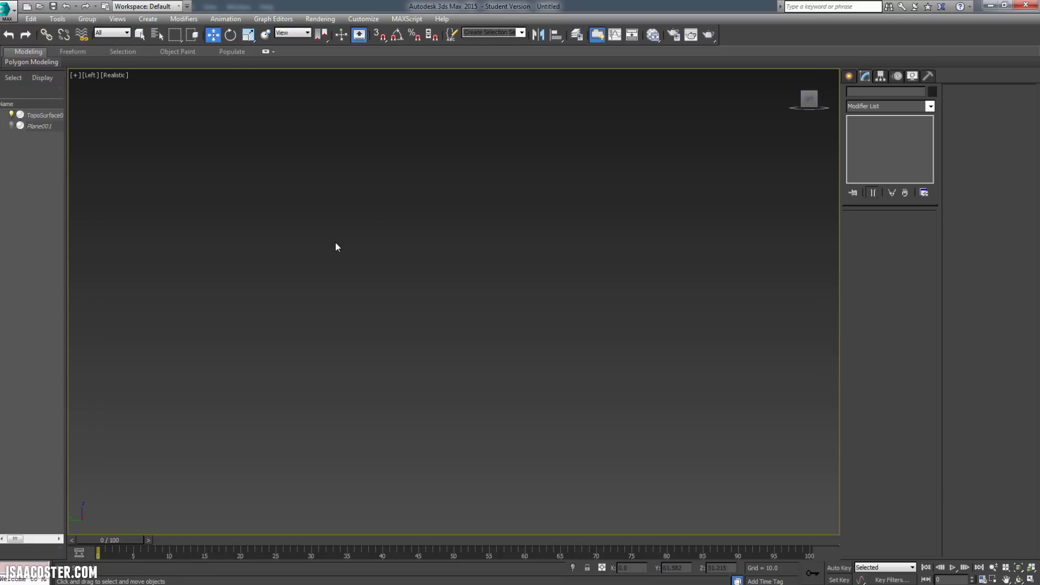
key(g)
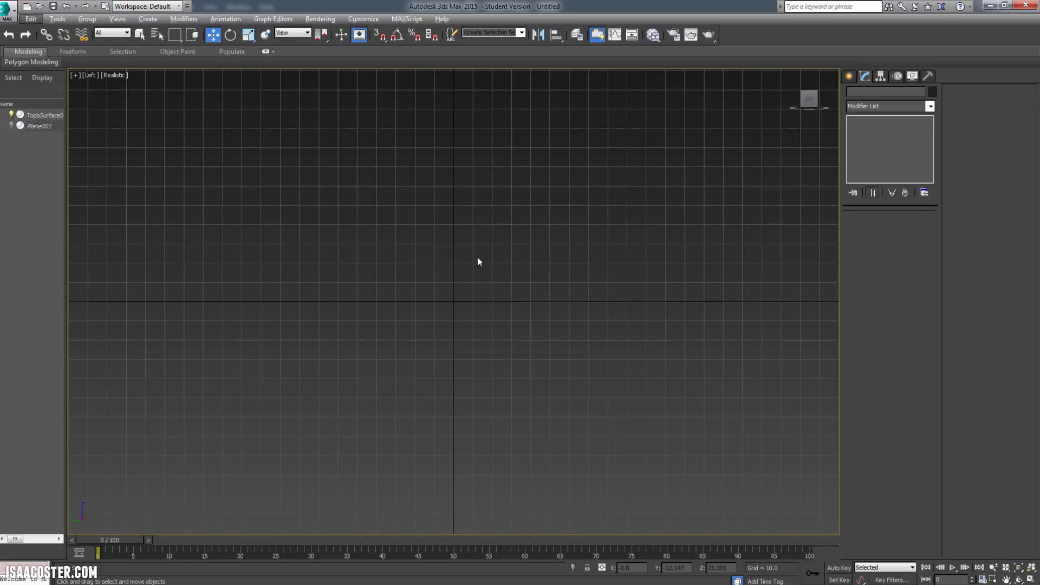
middle_drag(478, 260, 448, 385)
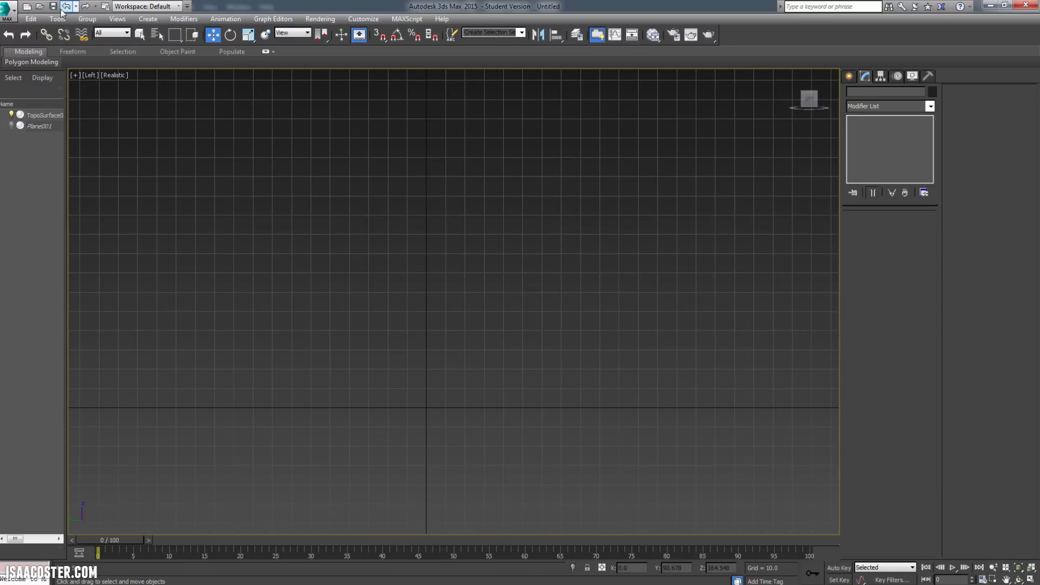
click(147, 19)
mouse_move(168, 148)
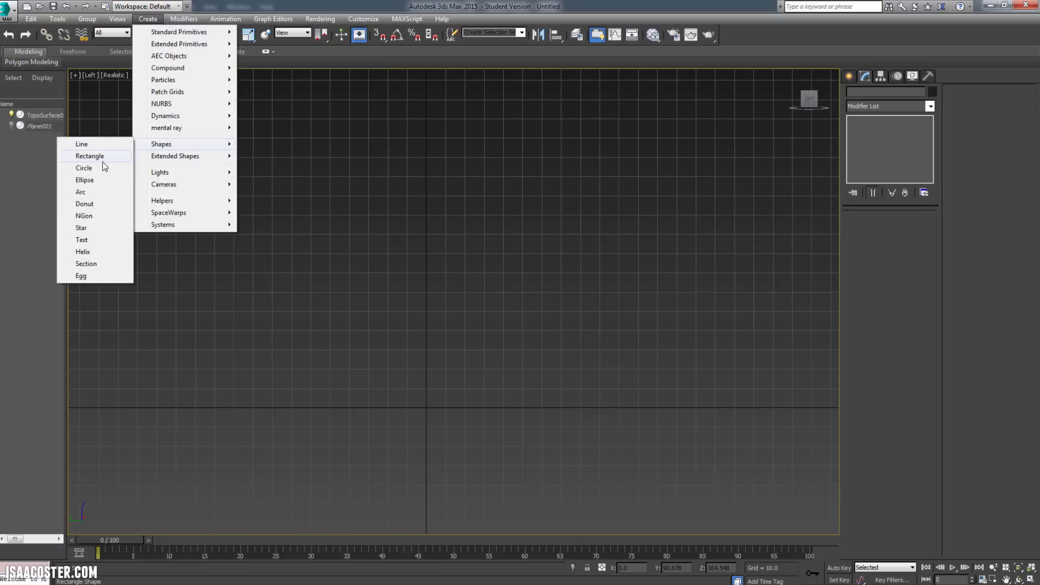
click(86, 145)
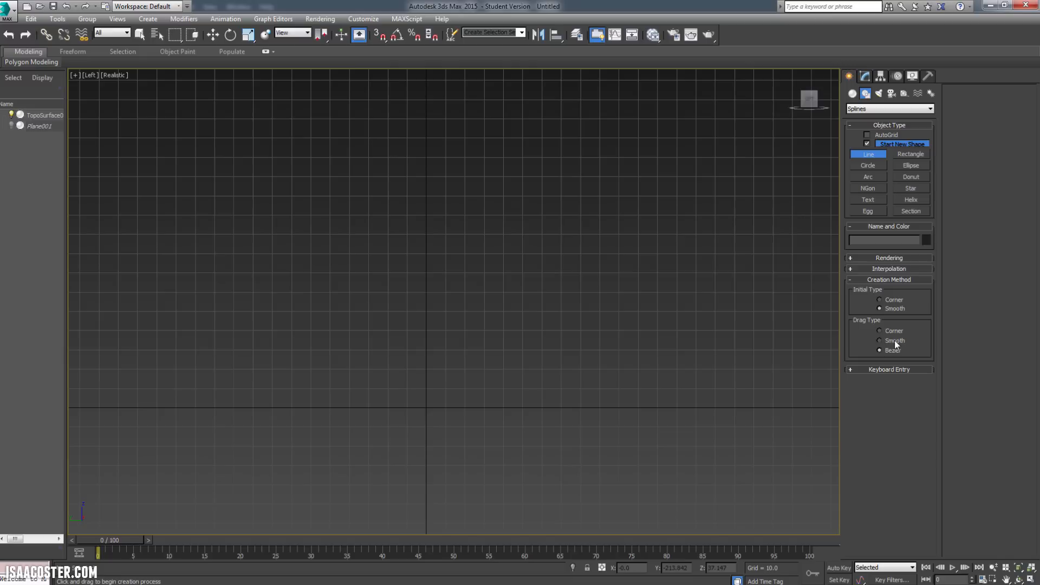
click(450, 411)
click(335, 340)
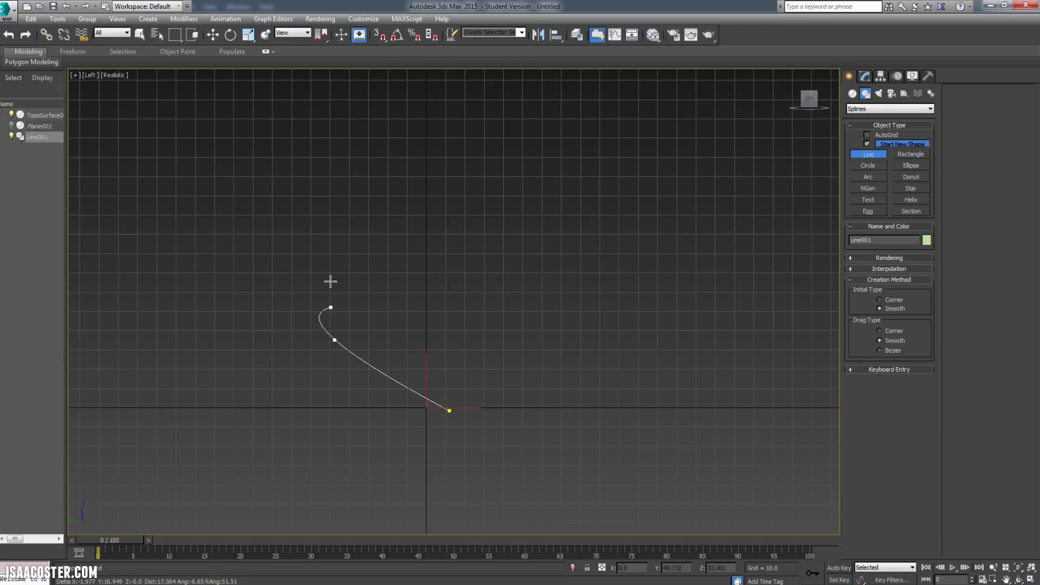
click(375, 166)
click(529, 173)
click(611, 167)
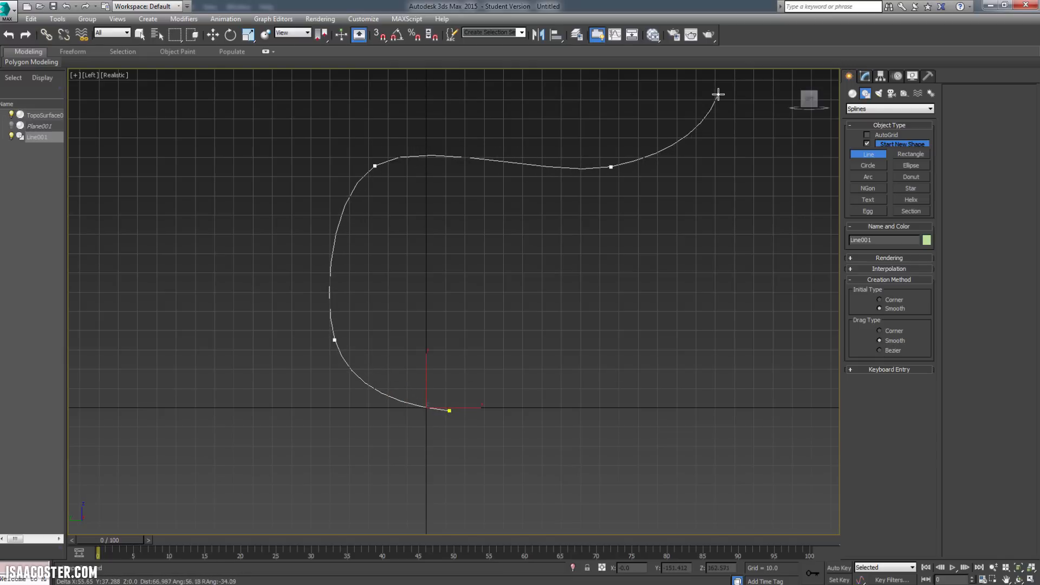
click(718, 95)
click(631, 2)
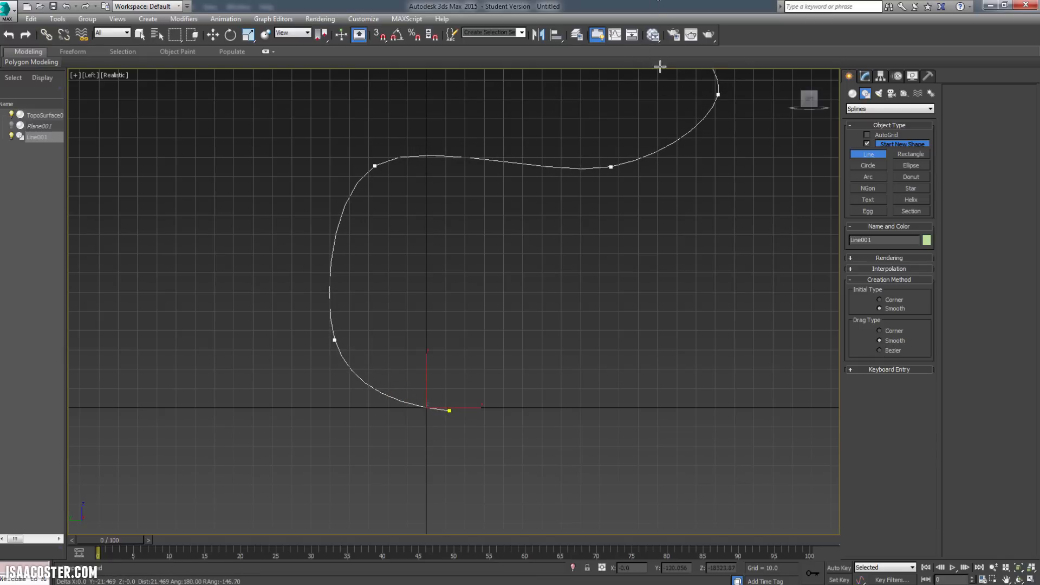
right_click(661, 109)
- Switch to the Perspective view and convert the S-shaped line to an editable spline
scroll(662, 169, down, 2)
alt+middle_drag(662, 190, 581, 337)
key(p)
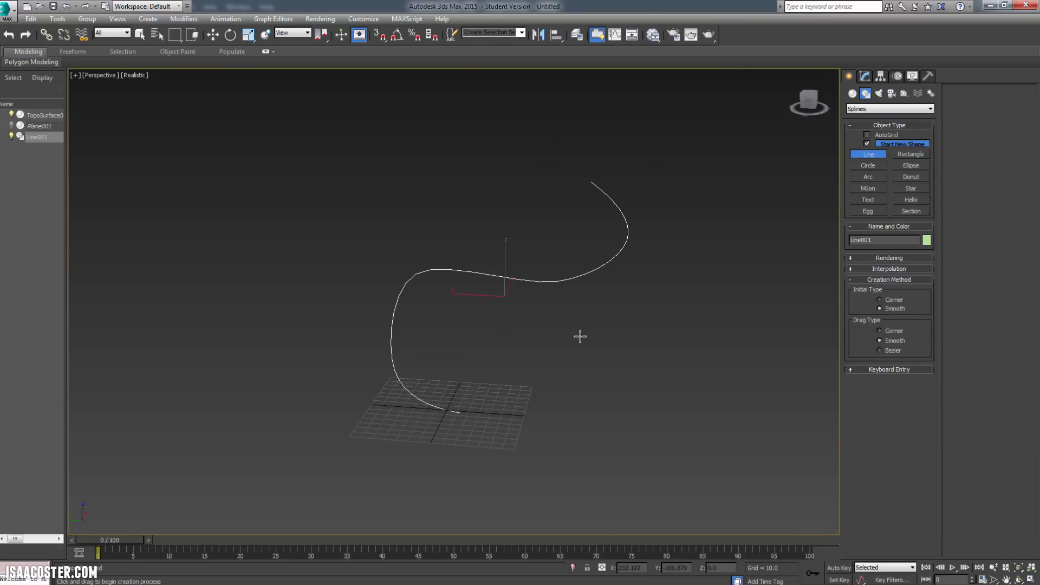
click(866, 76)
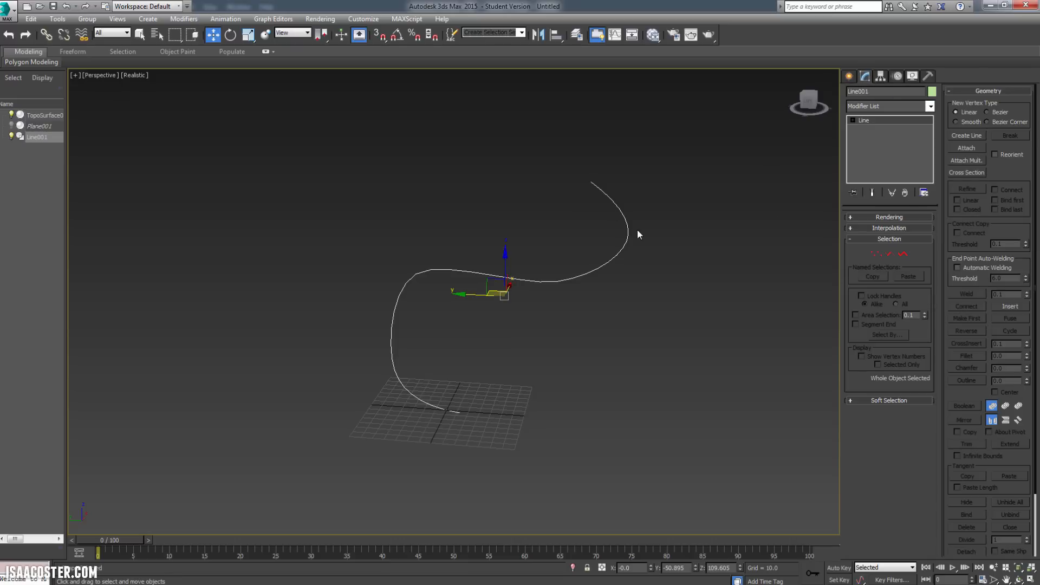
right_click(617, 212)
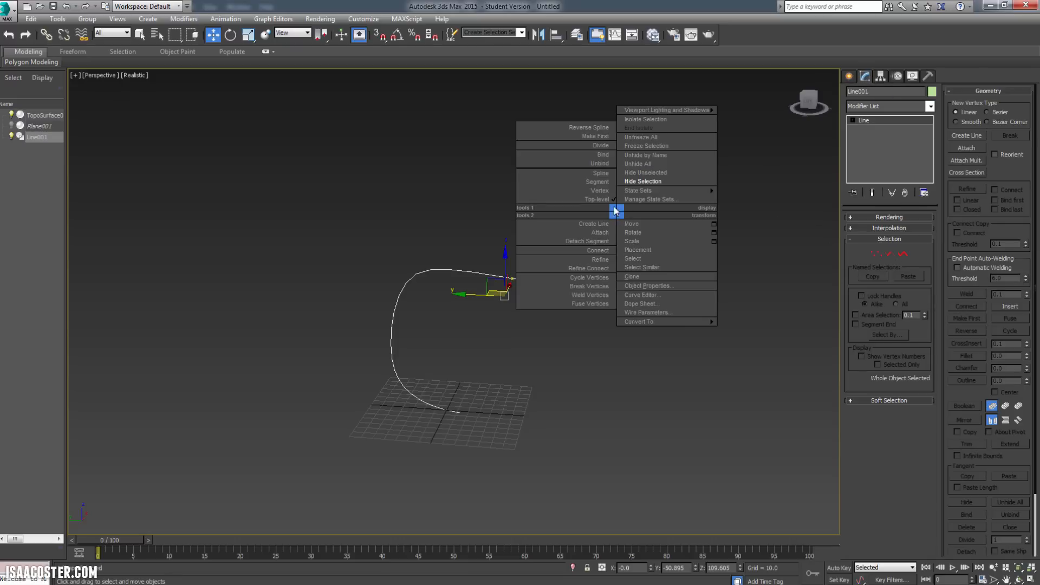
mouse_move(665, 322)
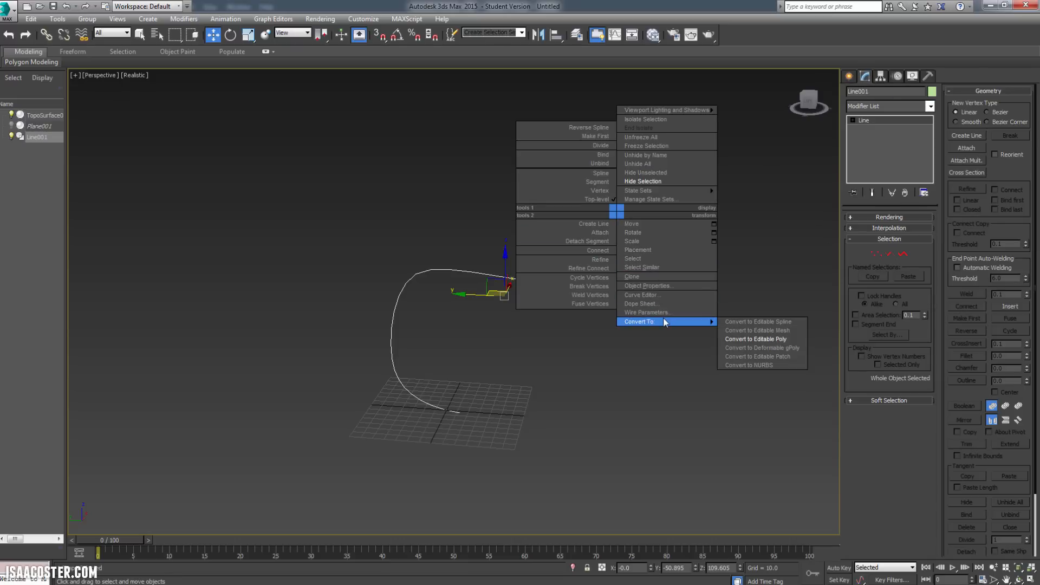
click(775, 322)
- Move the line's third vertex inward and slightly down, to about Y 7.5 and Z 115.4
click(872, 255)
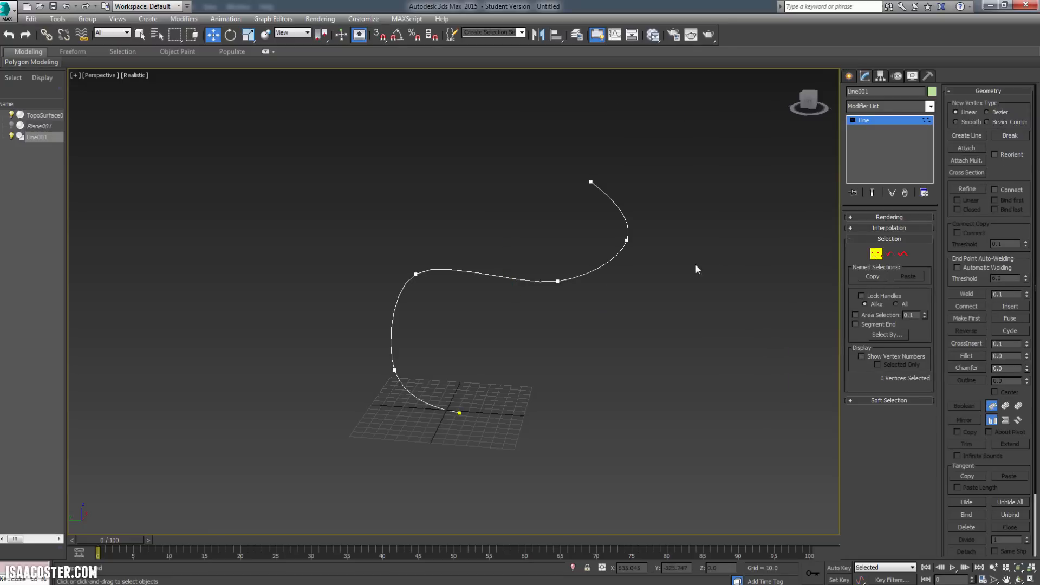
alt+middle_drag(694, 264, 705, 249)
click(414, 277)
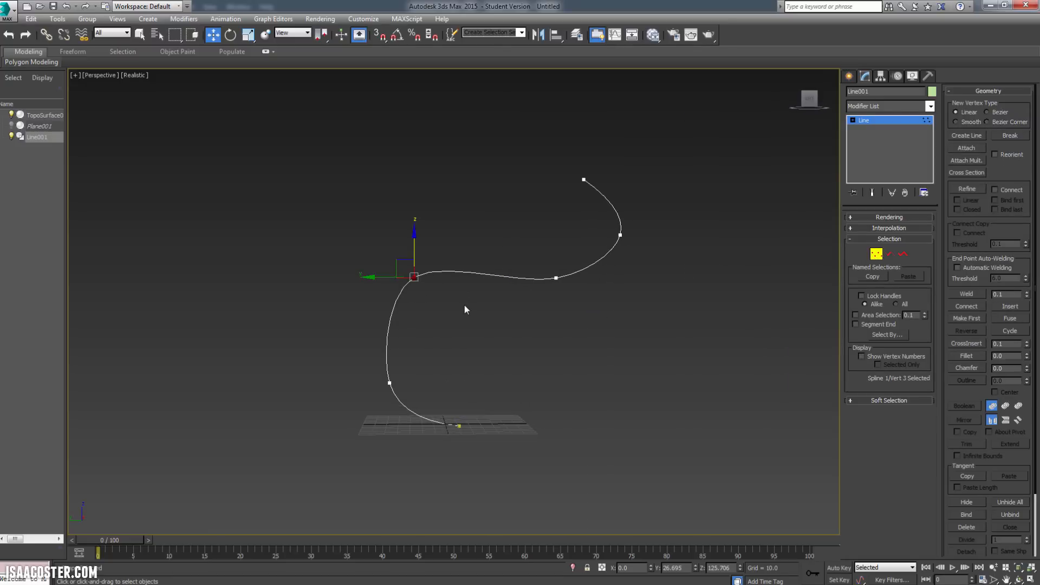
drag(389, 279, 412, 278)
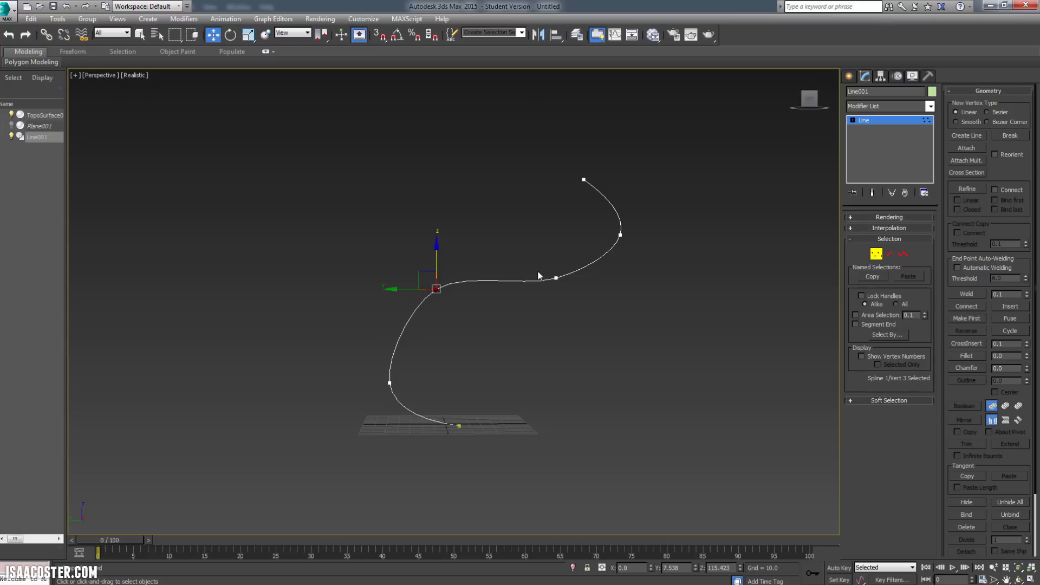
- Rotate the line's upper three vertices about 72 degrees around the World Z axis, using their selection center as pivot
click(556, 278)
alt+middle_drag(617, 343, 609, 359)
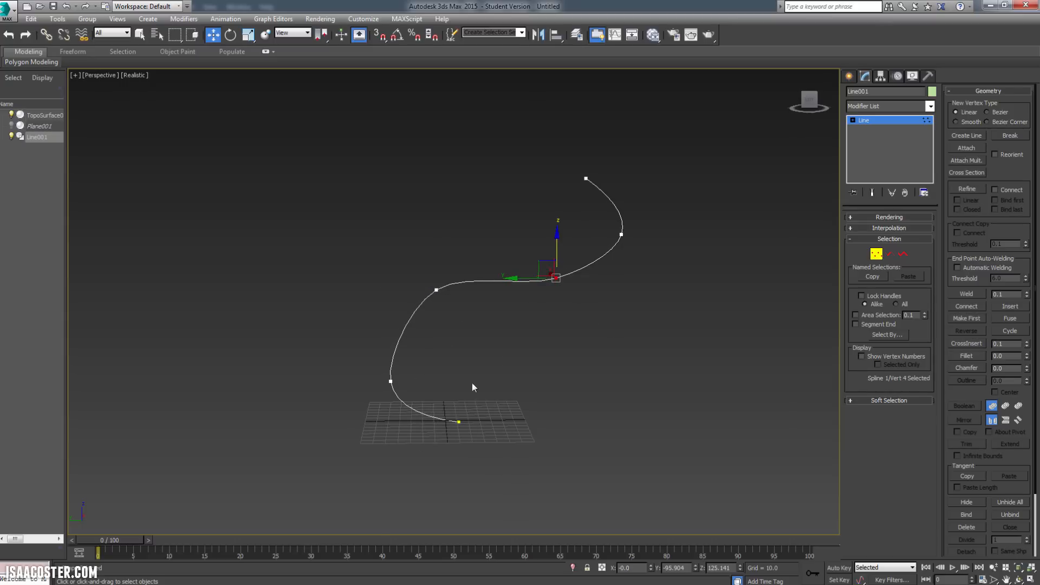
alt+middle_drag(693, 272, 628, 290)
drag(652, 323, 652, 323)
key(e)
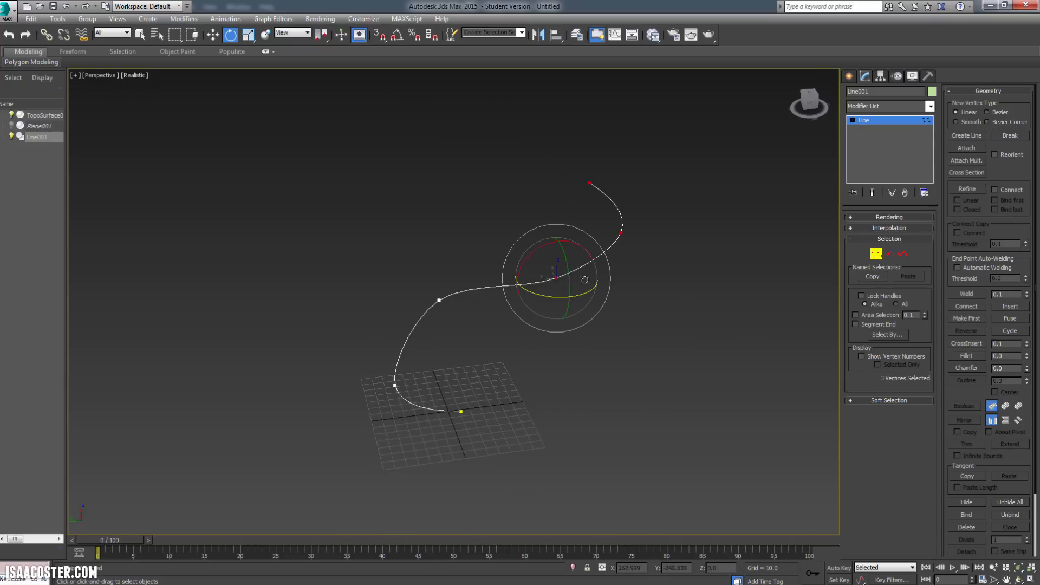
click(306, 34)
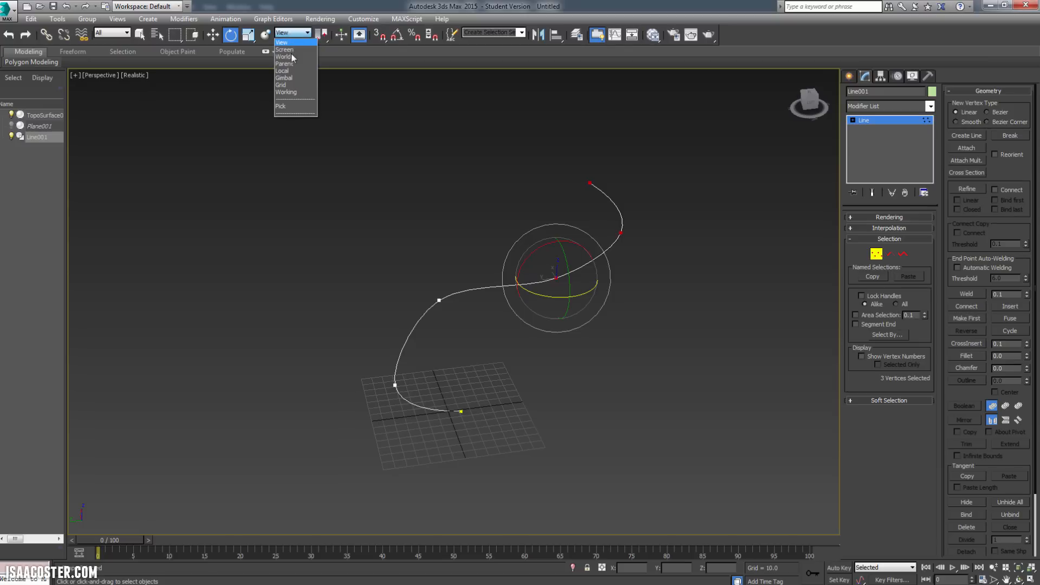
click(291, 58)
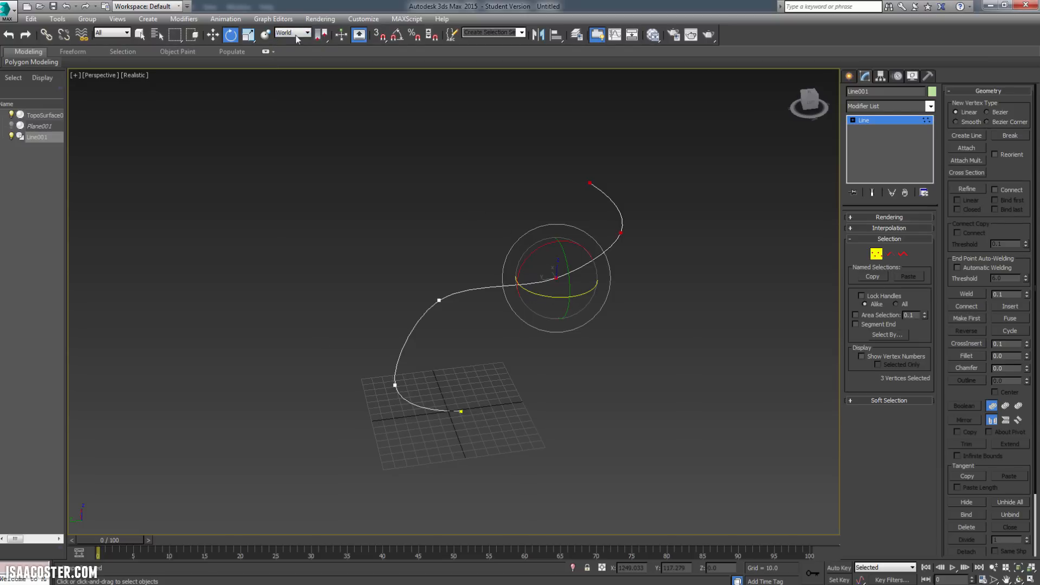
drag(321, 34, 321, 60)
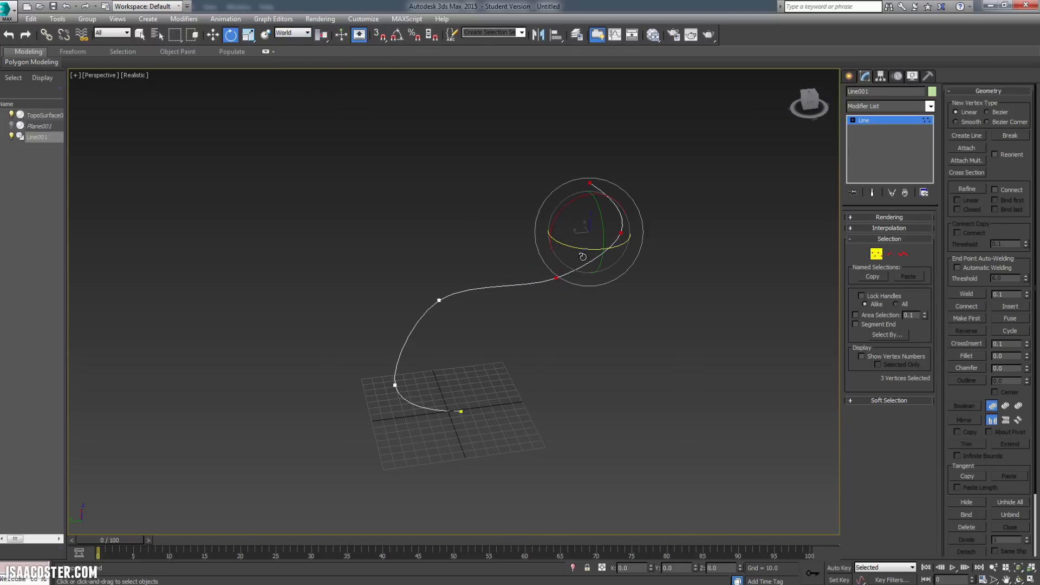
drag(582, 249, 662, 251)
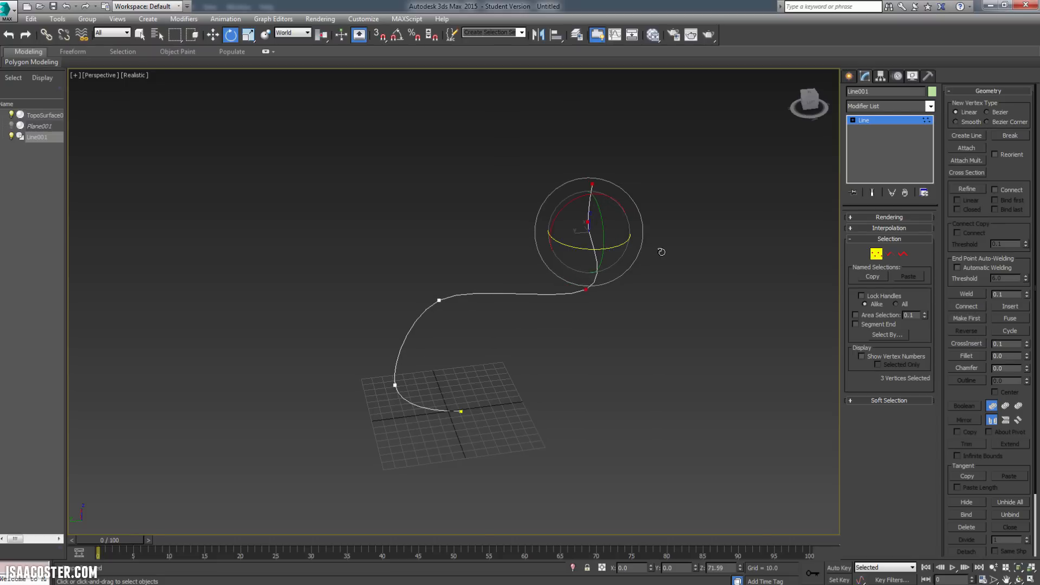
- Move the line's rotated upper section closer to its lower part to refine the curve, and leave vertex editing
key(w)
alt+middle_drag(611, 323, 570, 316)
drag(548, 297, 518, 308)
alt+middle_drag(518, 308, 537, 286)
drag(524, 270, 492, 269)
alt+middle_drag(492, 270, 503, 298)
click(877, 254)
- Draw a small circle on the grid just beyond the line's lower end
alt+middle_drag(774, 263, 672, 298)
click(148, 19)
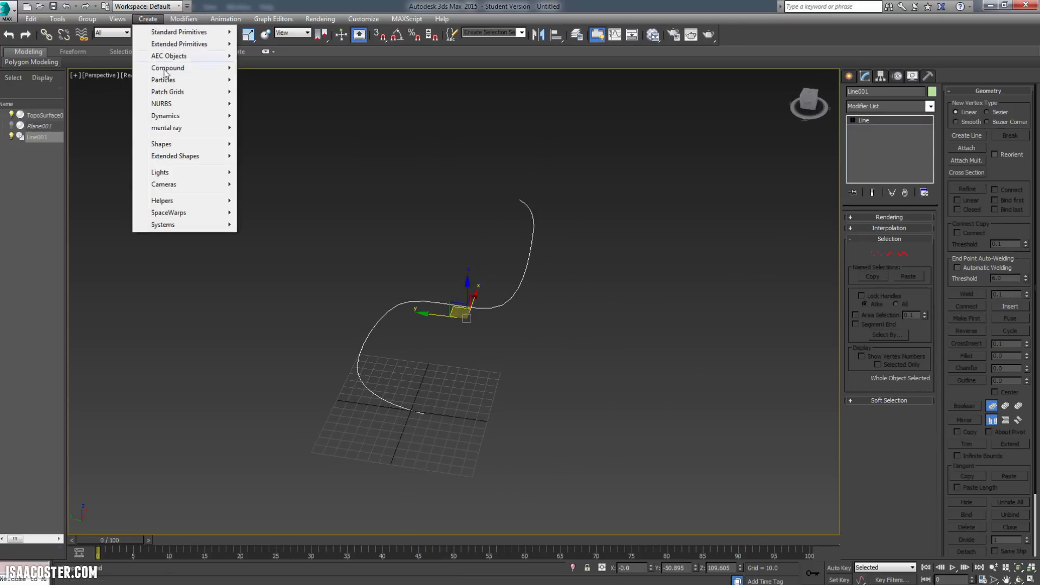
mouse_move(161, 146)
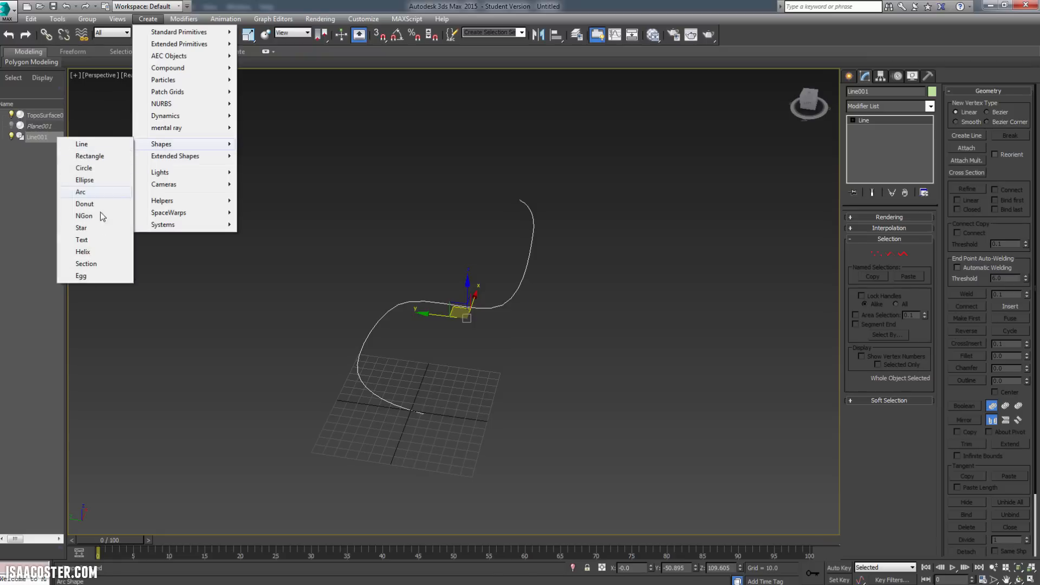
click(84, 168)
scroll(477, 412, up, 5)
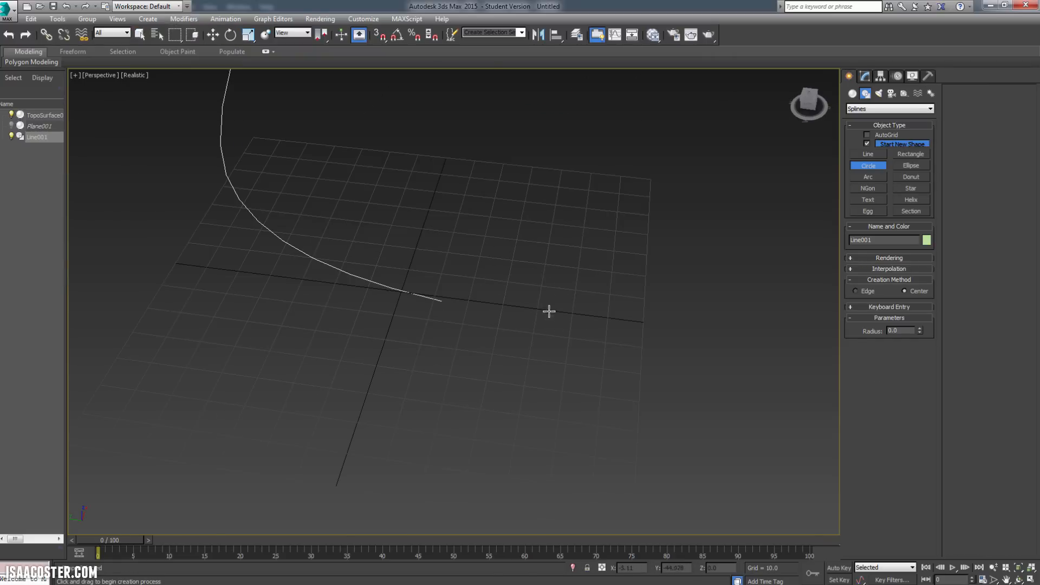
drag(536, 306, 561, 310)
alt+middle_drag(586, 363, 638, 235)
key(w)
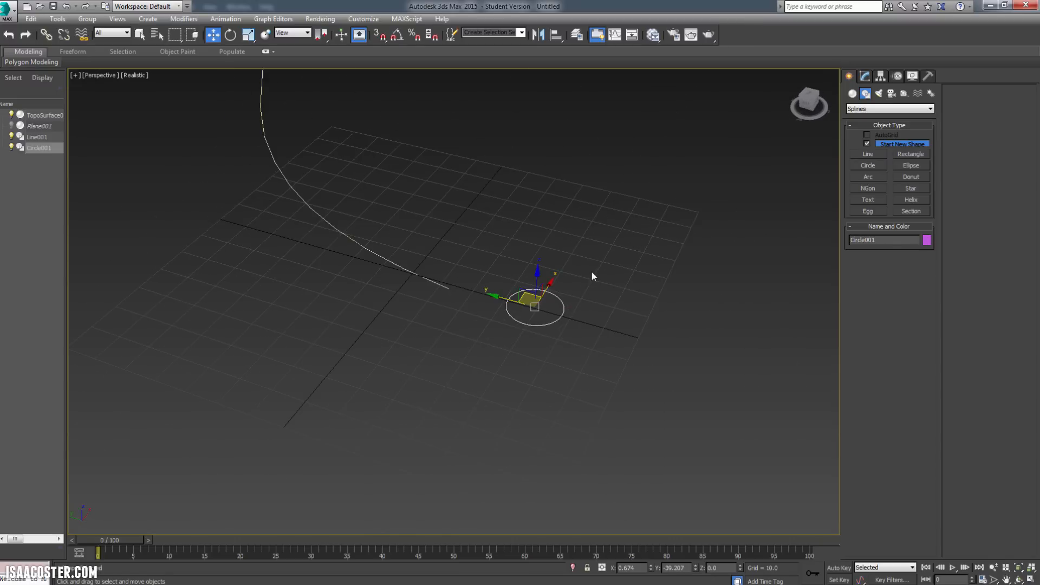
- Convert the circle to an editable spline
alt+middle_drag(592, 272, 571, 310)
right_click(572, 310)
mouse_move(620, 418)
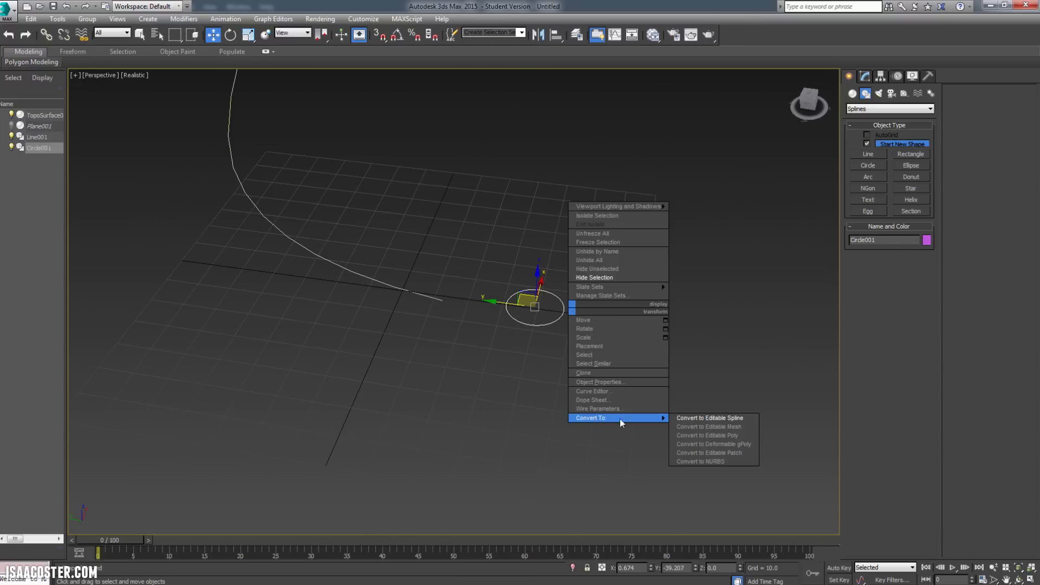
click(716, 420)
- Move the circle farther from the line's lower end along the Y axis, to about Y -95.6
alt+middle_drag(698, 409, 594, 451)
key(r)
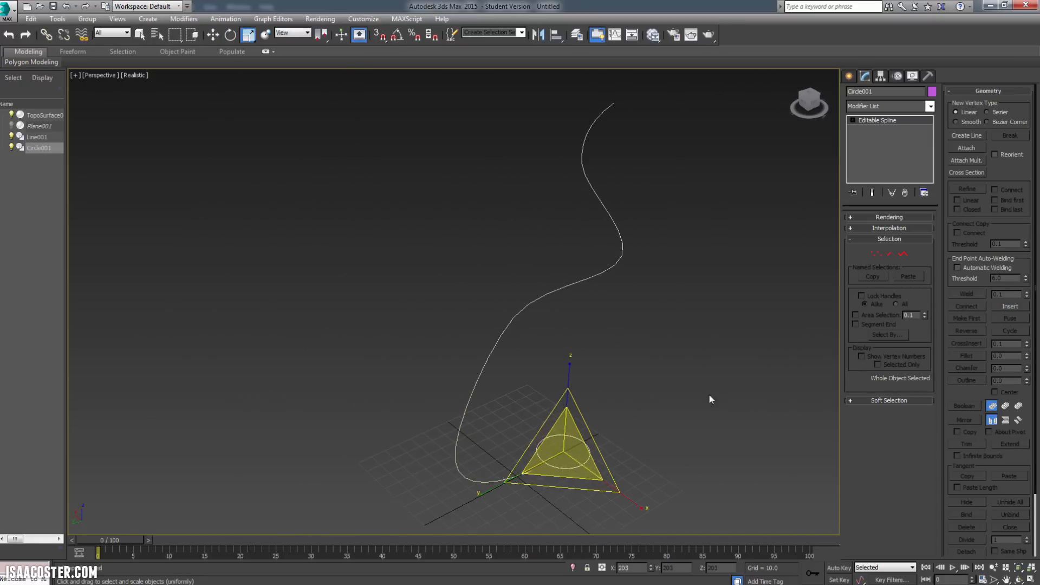
key(w)
drag(538, 467, 596, 433)
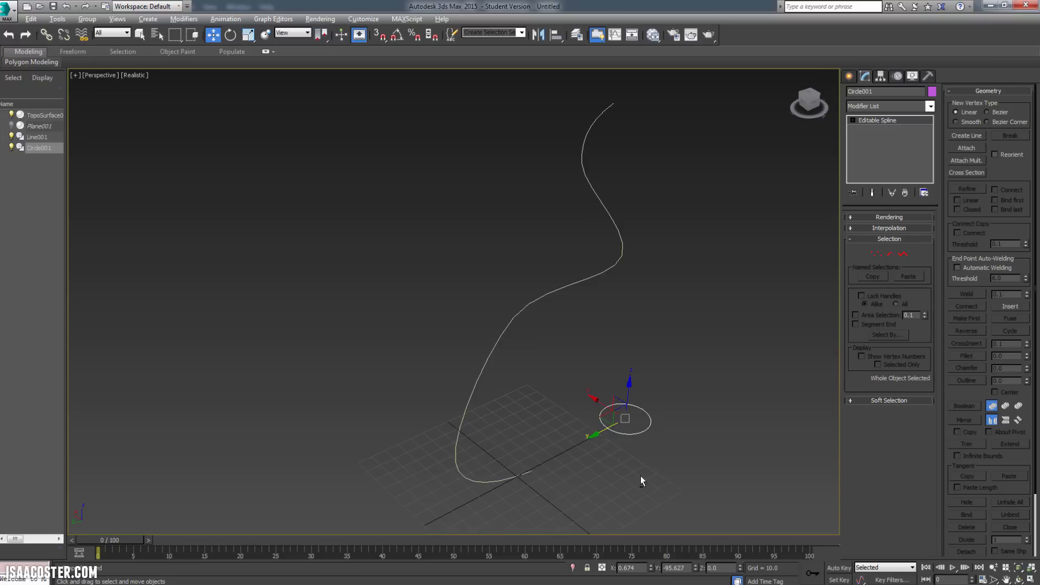
alt+middle_drag(641, 475, 599, 485)
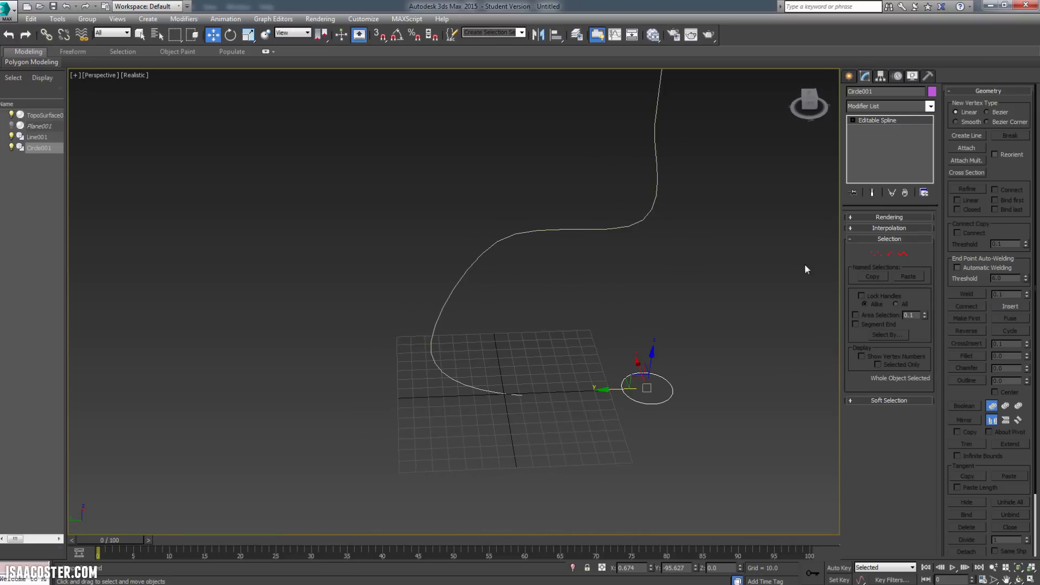
- Reselect the circle and switch geometry creation to the Compound Objects category
click(774, 185)
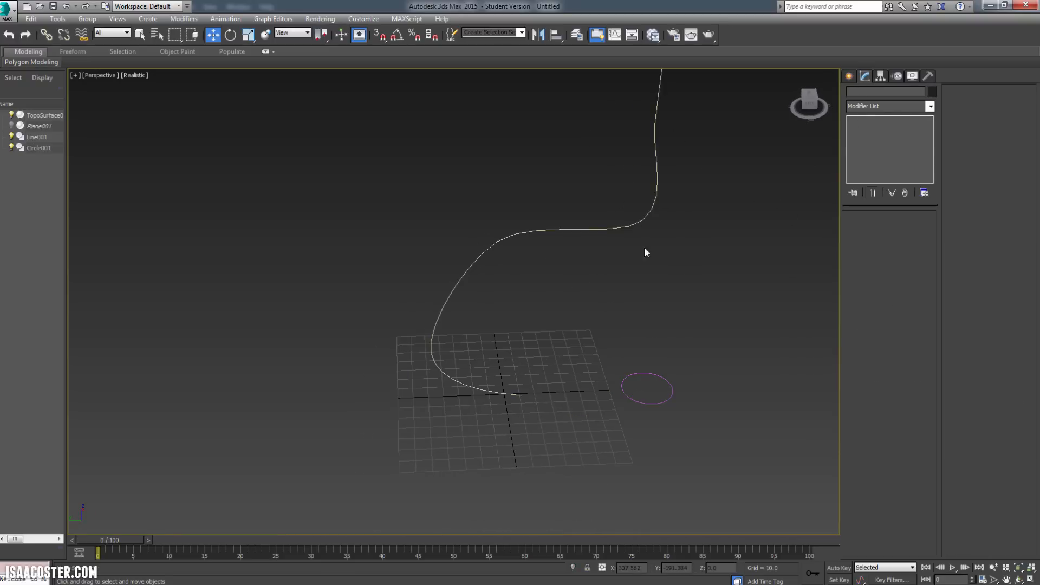
click(672, 385)
alt+middle_drag(746, 330, 759, 357)
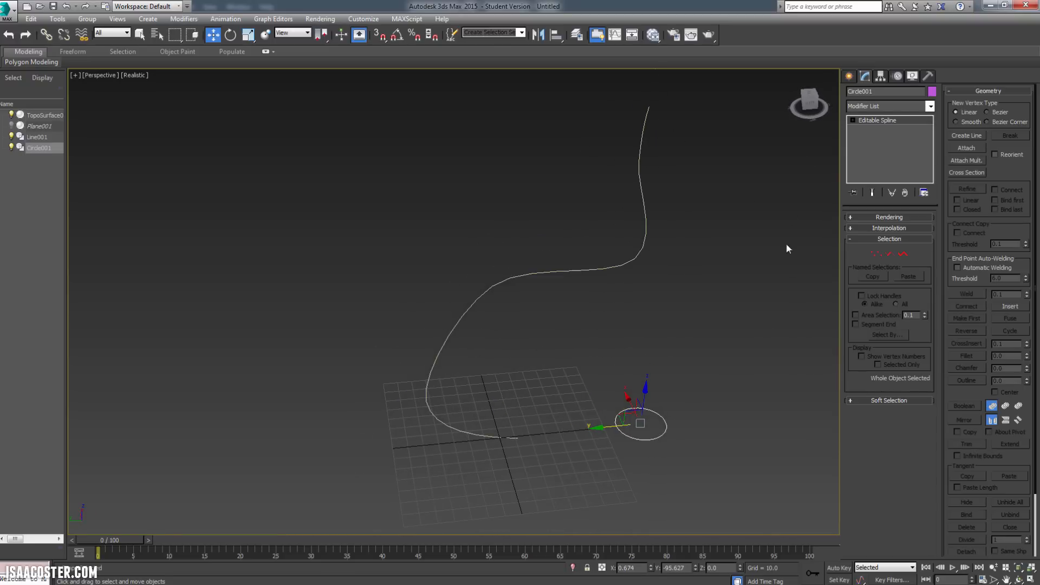
click(849, 77)
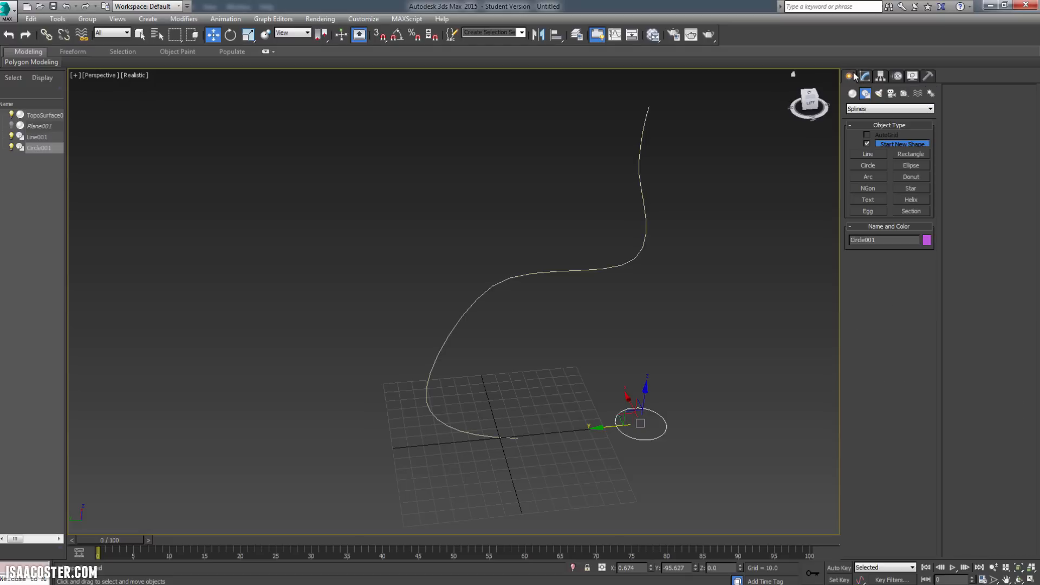
click(882, 108)
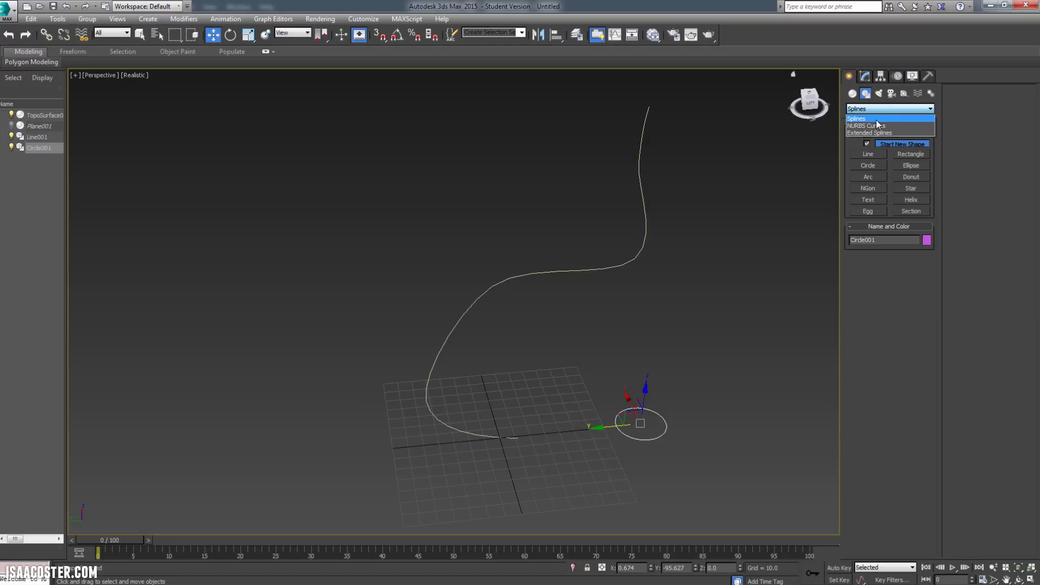
click(853, 93)
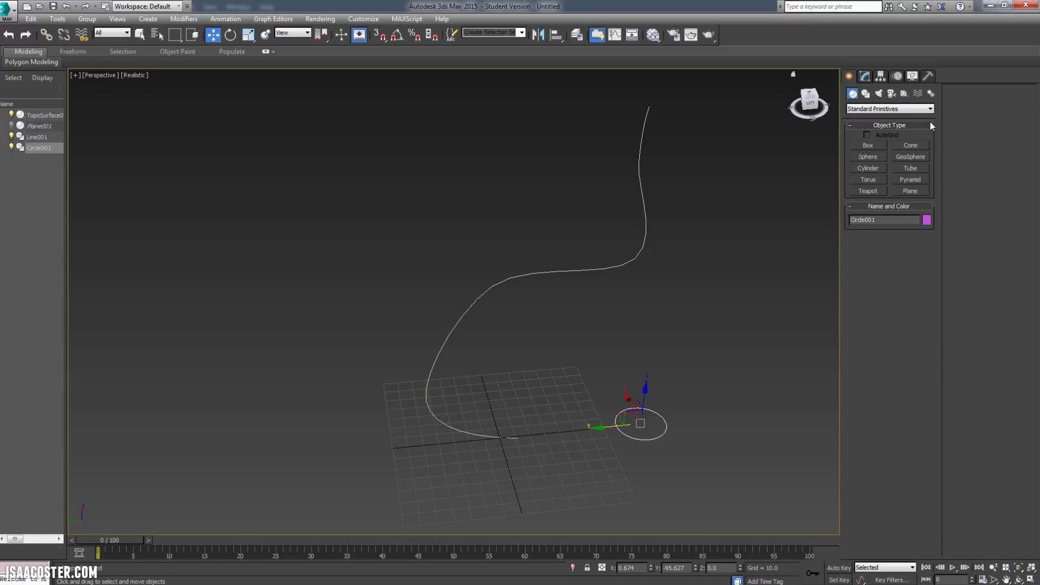
click(877, 109)
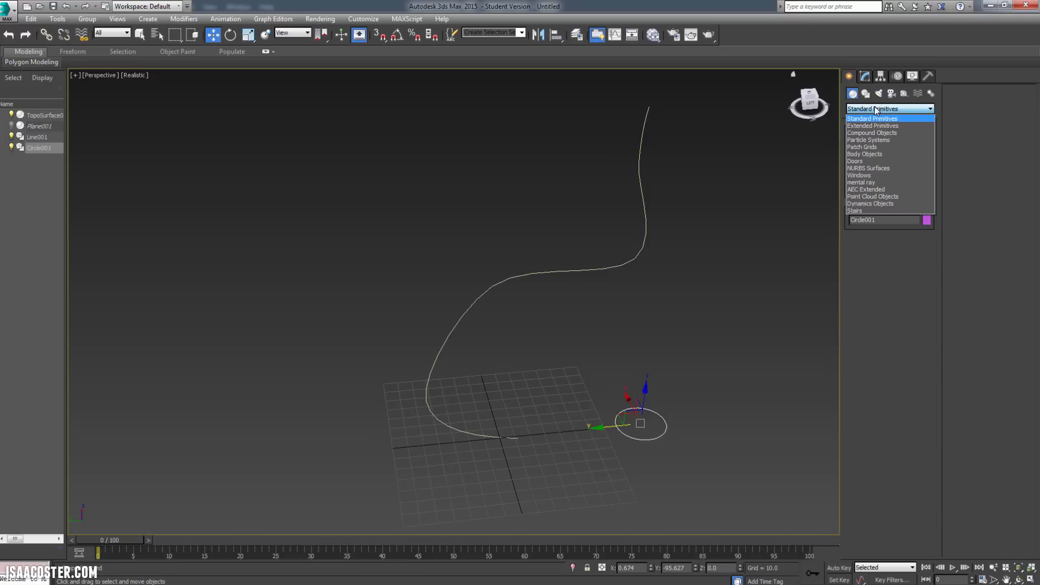
click(881, 135)
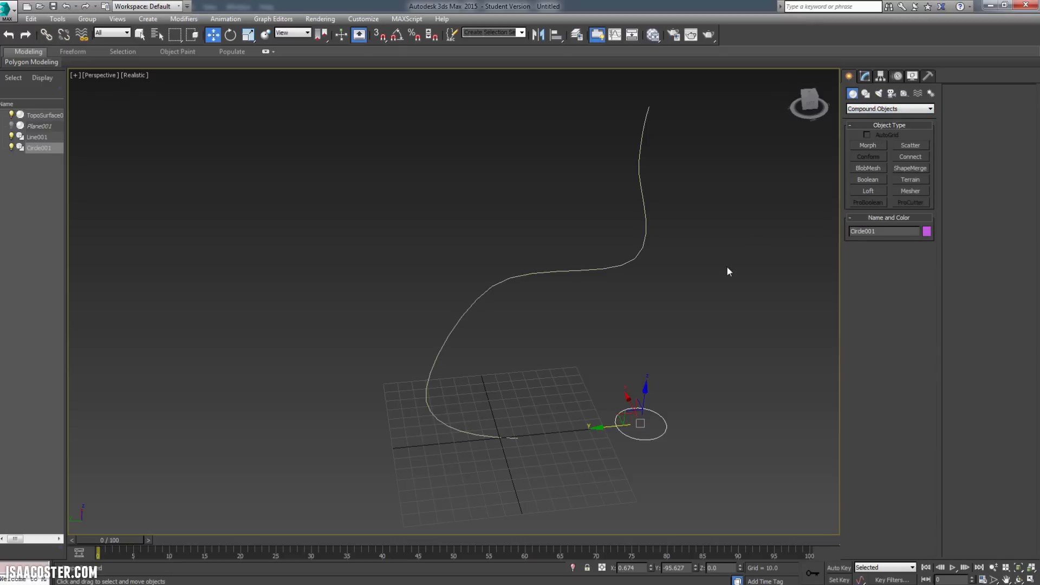
alt+middle_drag(731, 270, 723, 275)
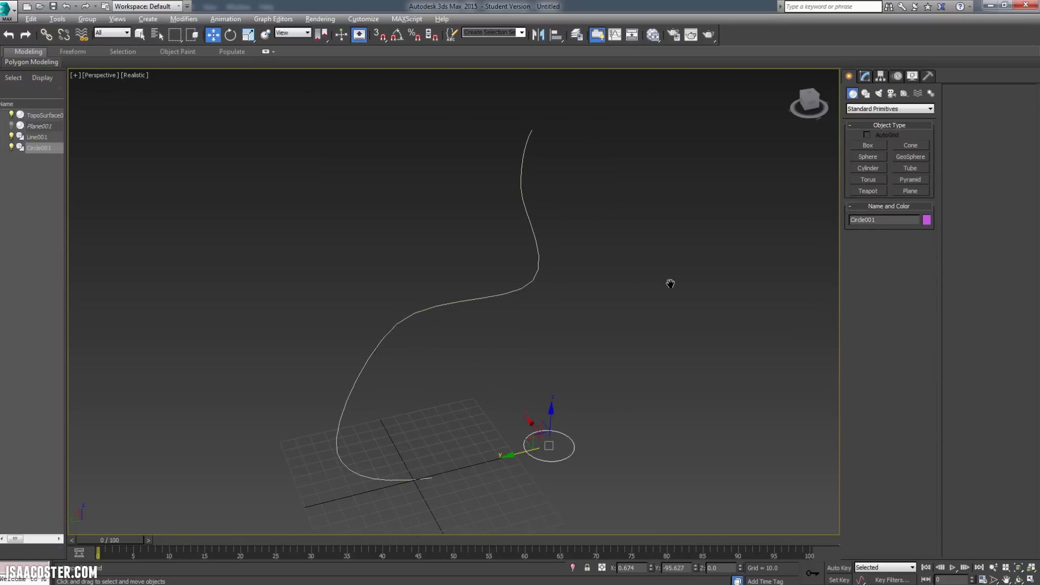
alt+middle_drag(672, 283, 678, 285)
click(892, 108)
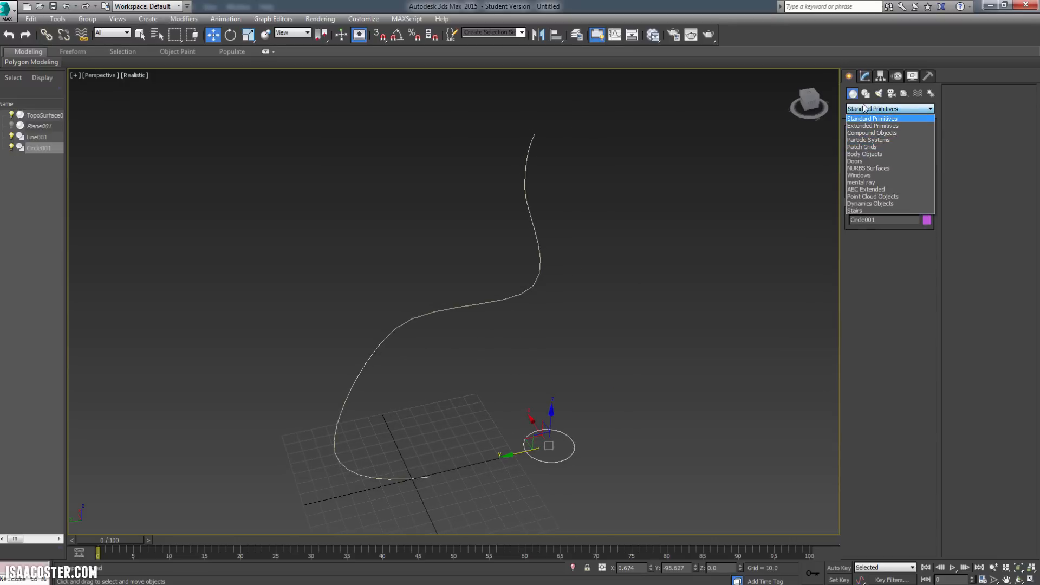
click(869, 140)
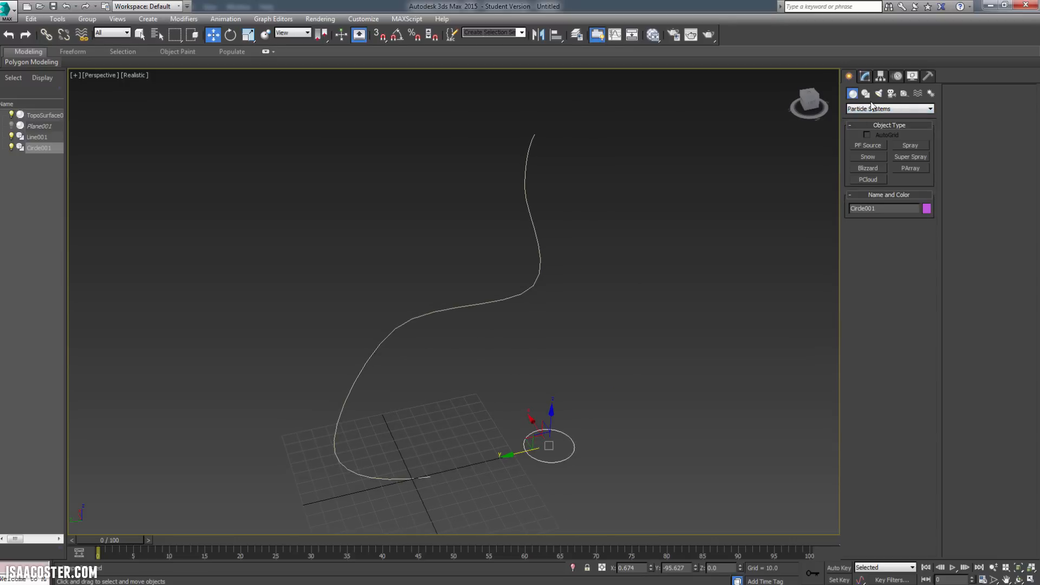
click(867, 131)
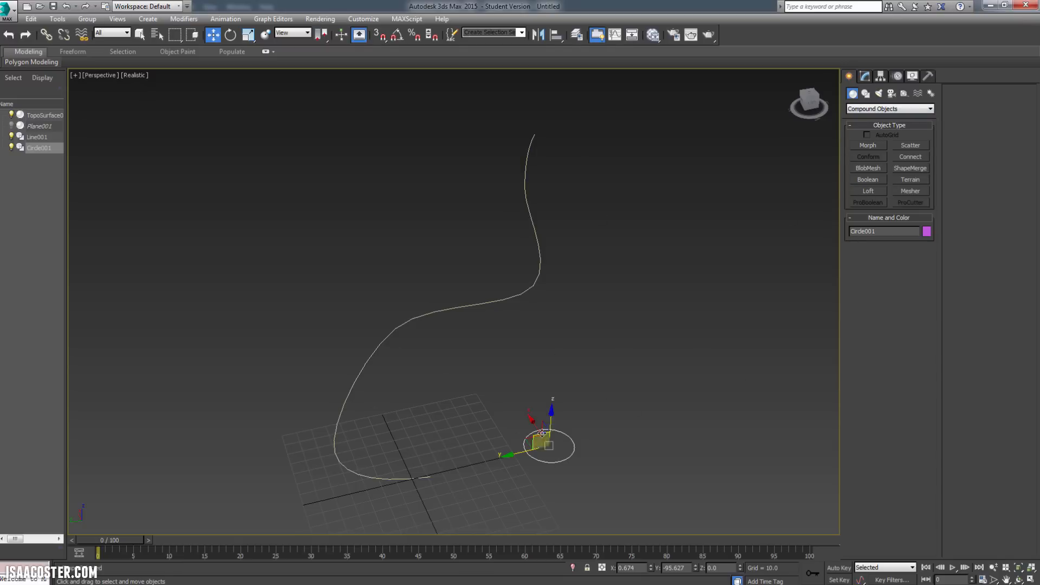
- Try lofting the circle with the curved line as its path, and undo the loft
click(868, 191)
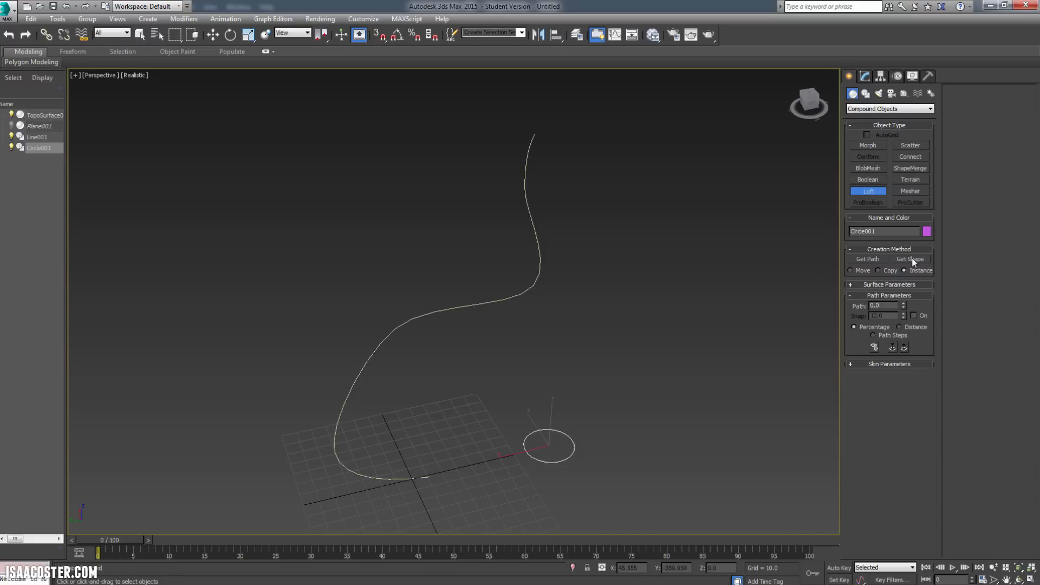
click(867, 260)
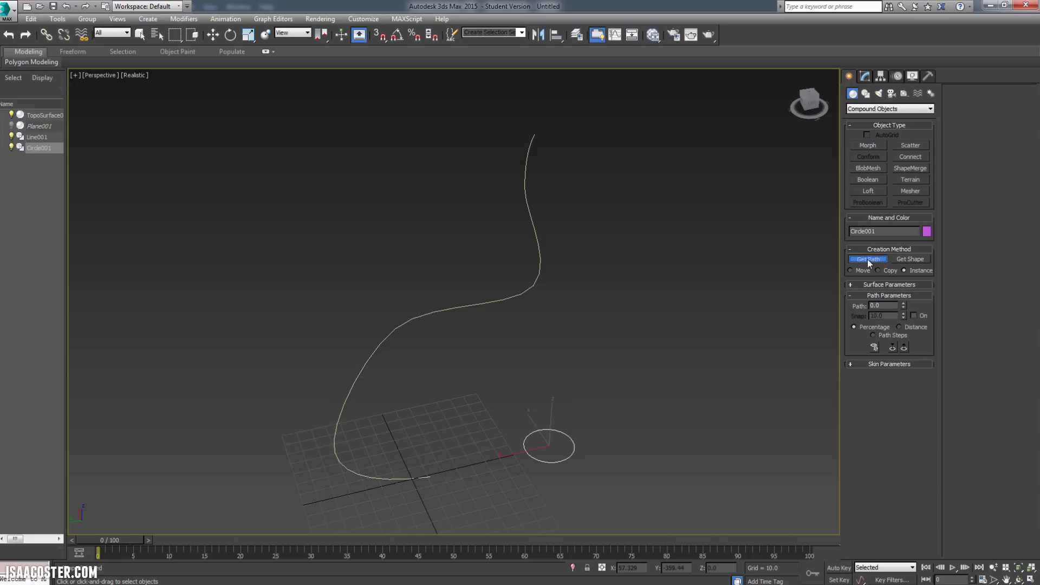
click(530, 287)
alt+middle_drag(646, 349, 641, 246)
scroll(554, 229, down, 3)
key(ctrl+z)
- Loft the curved line into a tube, using the circle as its cross-section shape with the Instance option
alt+middle_drag(555, 249, 606, 334)
click(633, 260)
click(609, 273)
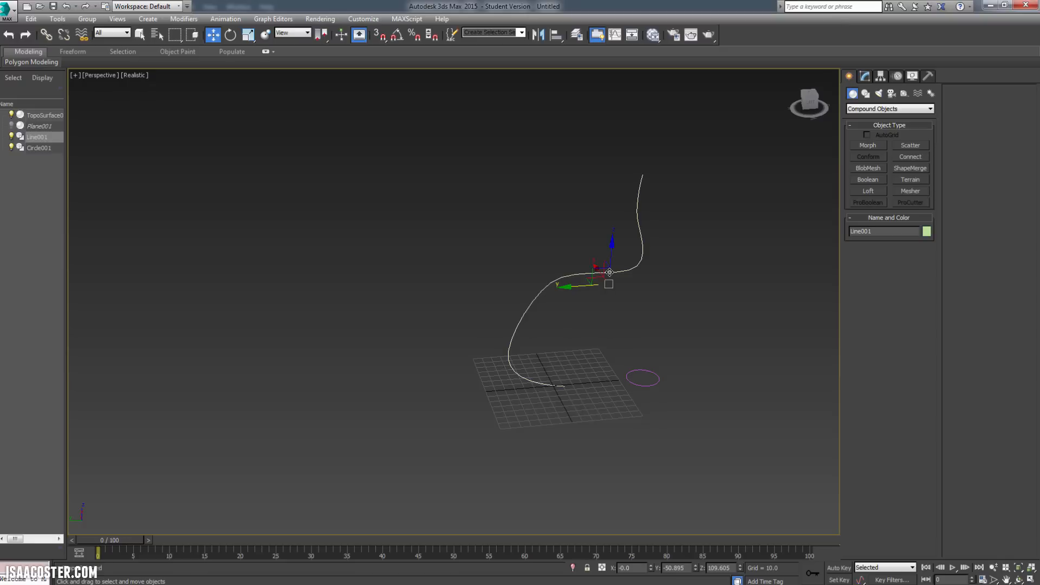
alt+middle_drag(610, 274, 623, 293)
click(867, 190)
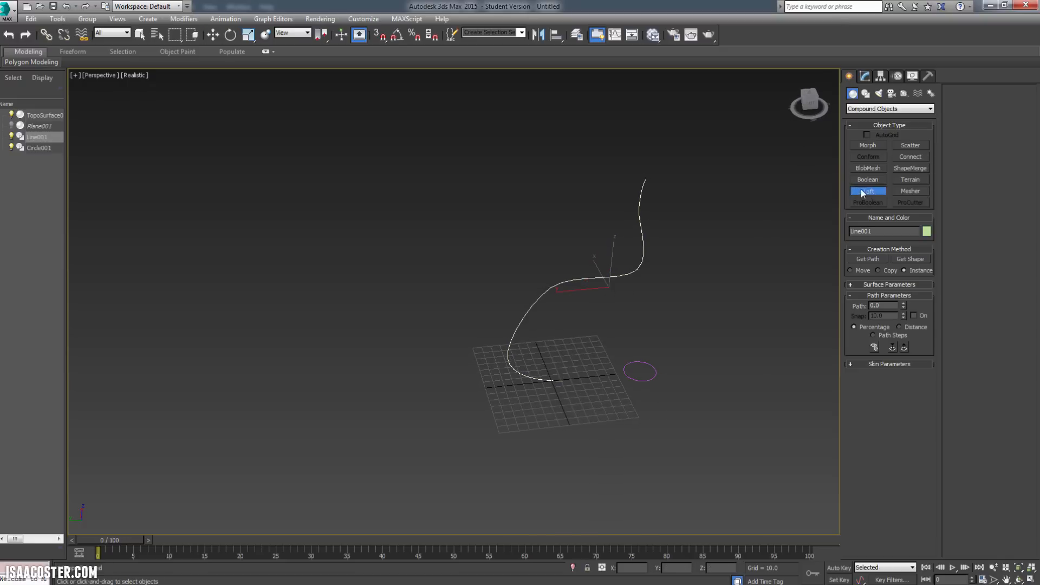
click(912, 260)
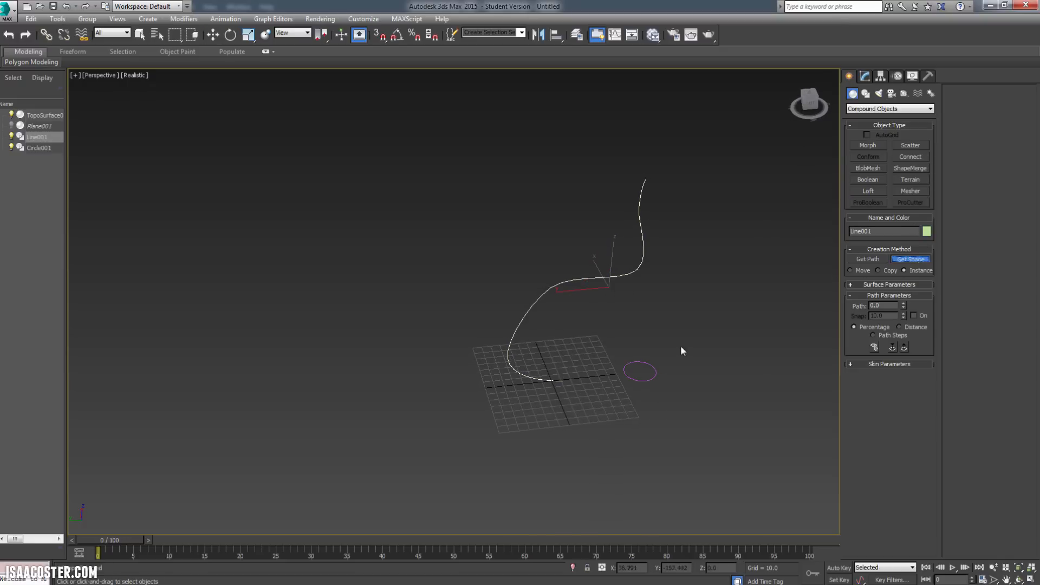
click(649, 362)
alt+middle_drag(649, 359, 634, 309)
scroll(559, 355, up, 3)
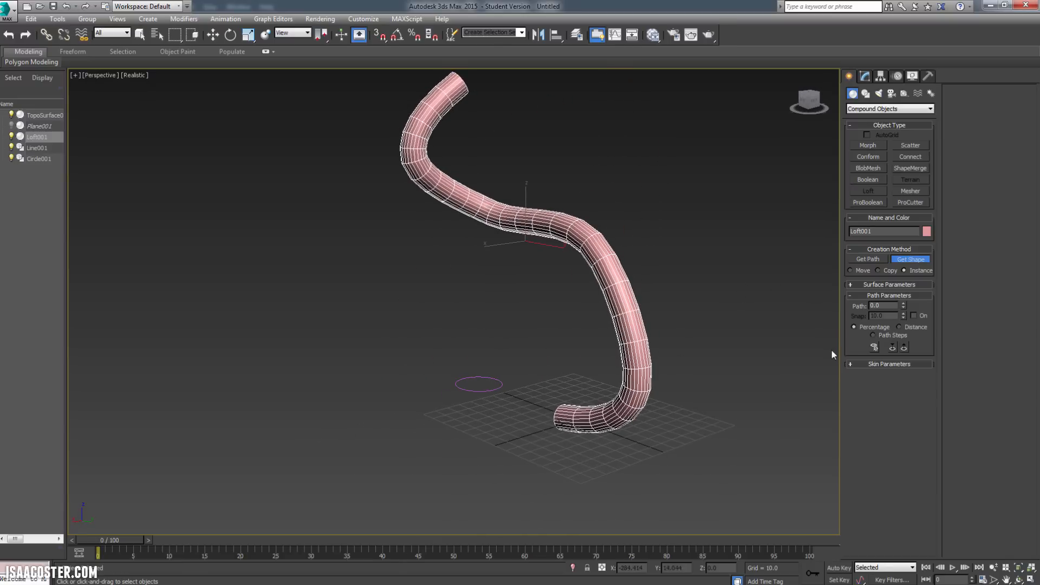
- Set the loft's skin Shape Steps to 1 for a simpler cross-section
alt+middle_drag(668, 306, 527, 432)
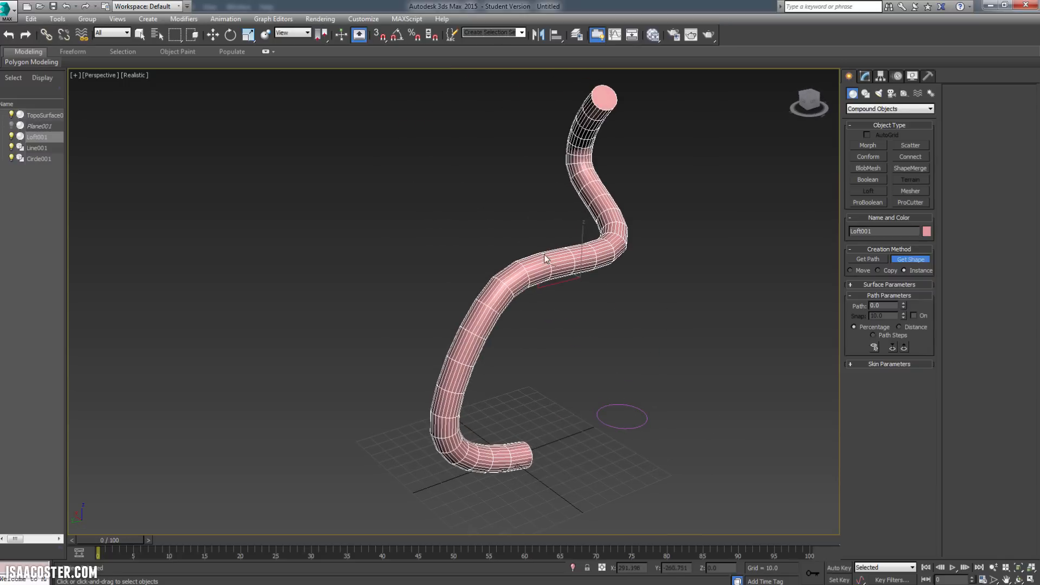
alt+middle_drag(586, 272, 665, 263)
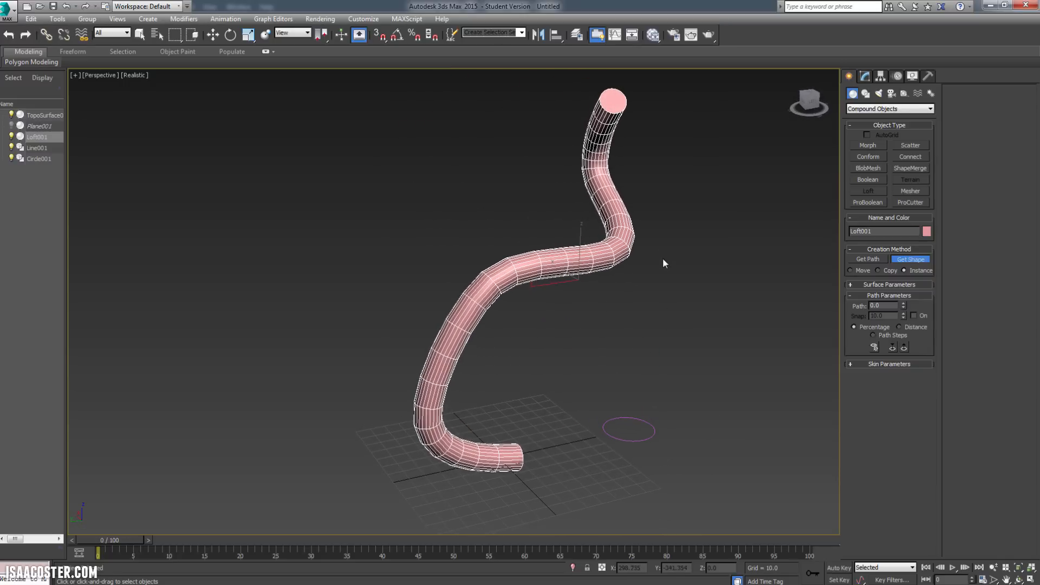
click(853, 363)
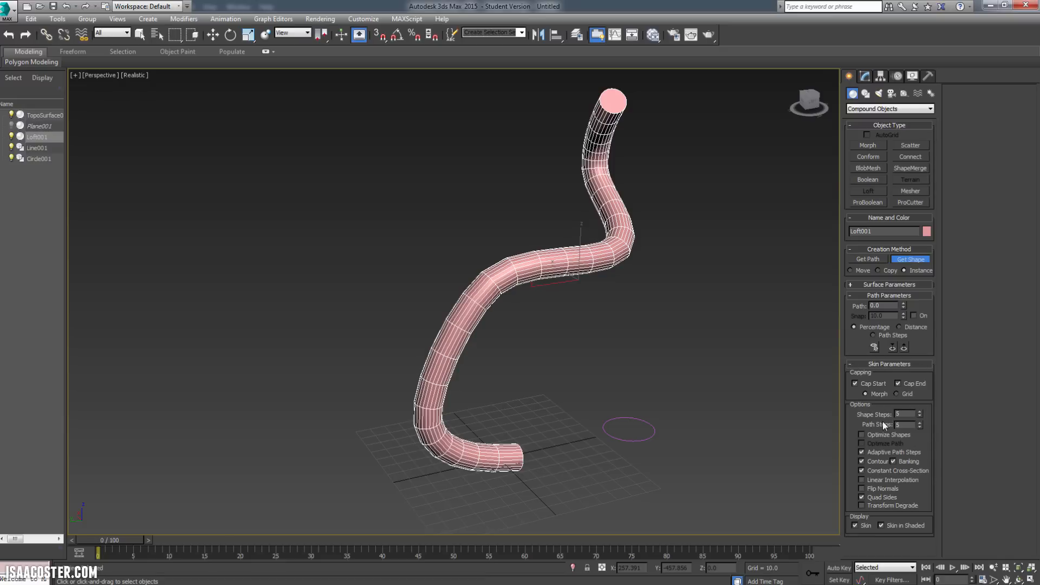
click(920, 416)
click(920, 416)
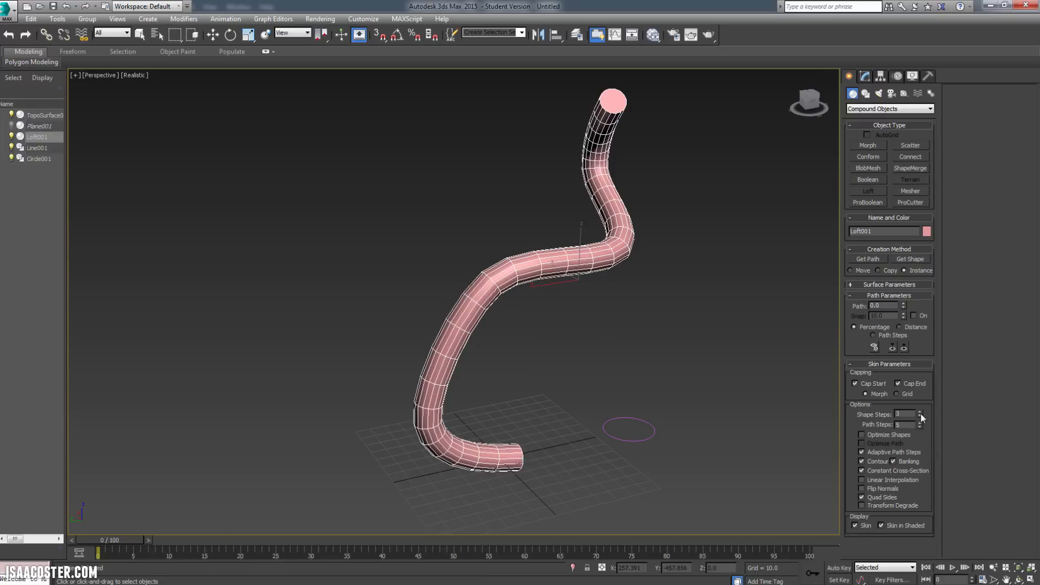
click(920, 415)
click(920, 415)
click(920, 416)
alt+middle_drag(635, 316, 611, 317)
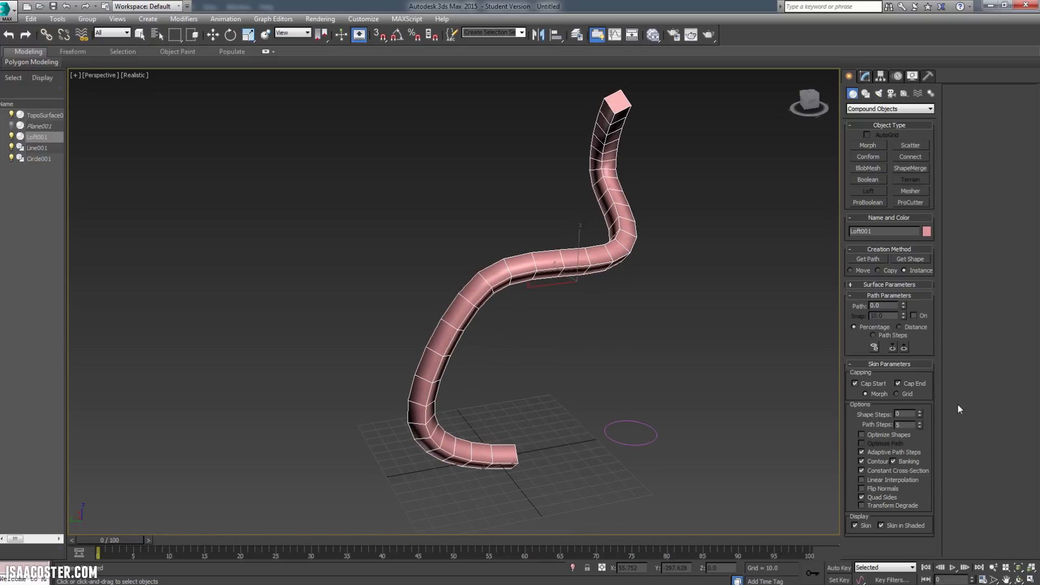
click(920, 412)
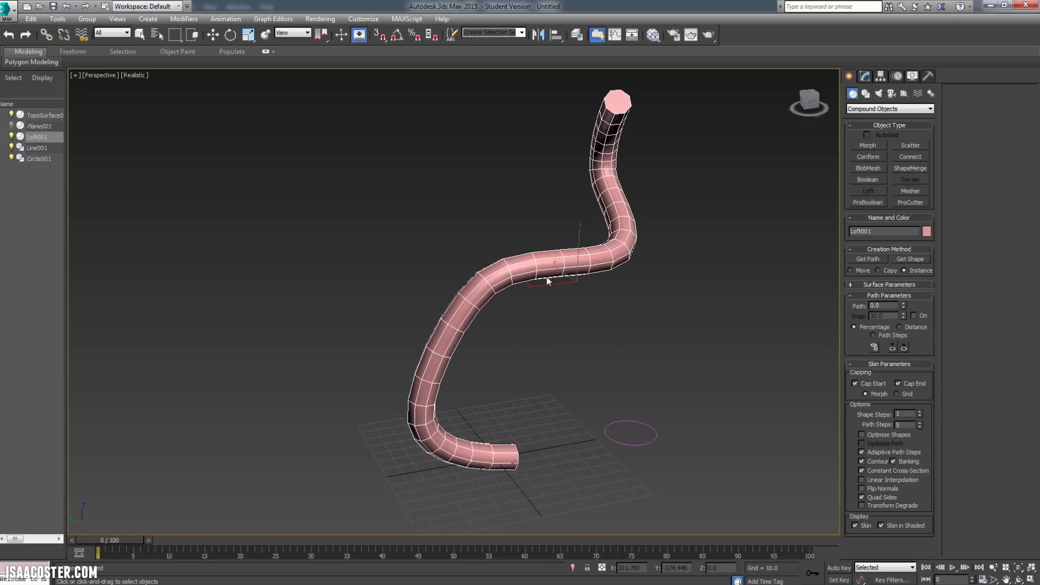
- Add an Edit Poly modifier to the loft and switch it to polygon editing
alt+middle_drag(546, 275, 882, 208)
alt+middle_drag(771, 175, 878, 126)
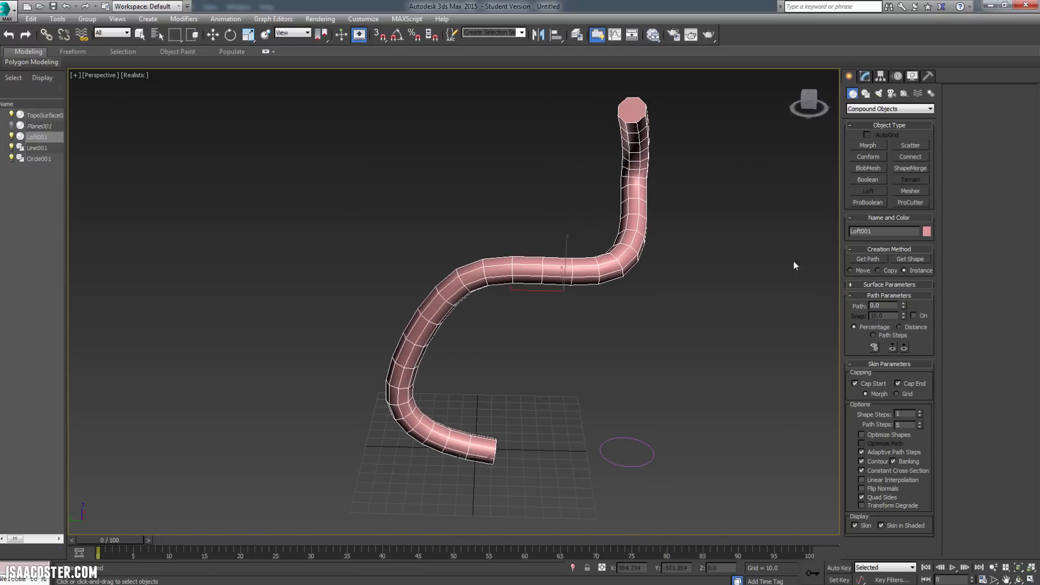
alt+middle_drag(794, 260, 762, 224)
scroll(701, 307, up, 4)
scroll(739, 231, down, 3)
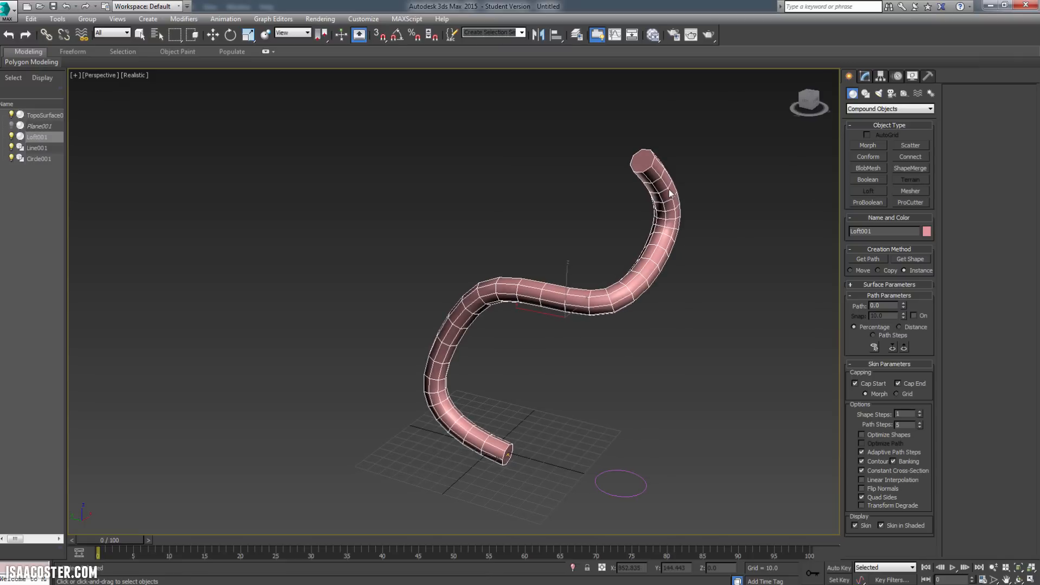
key(w)
alt+middle_drag(787, 283, 772, 268)
click(865, 77)
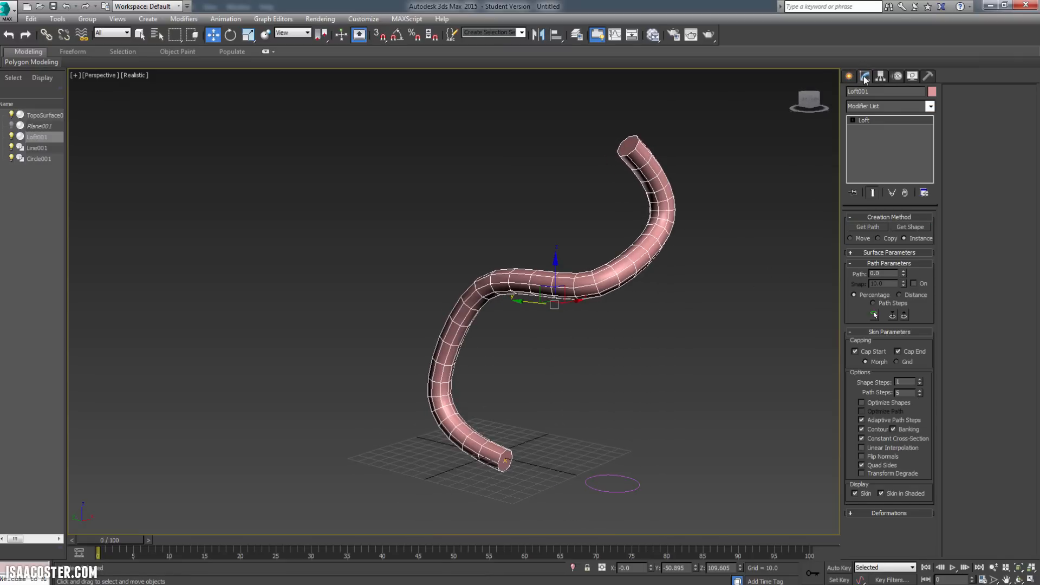
click(930, 106)
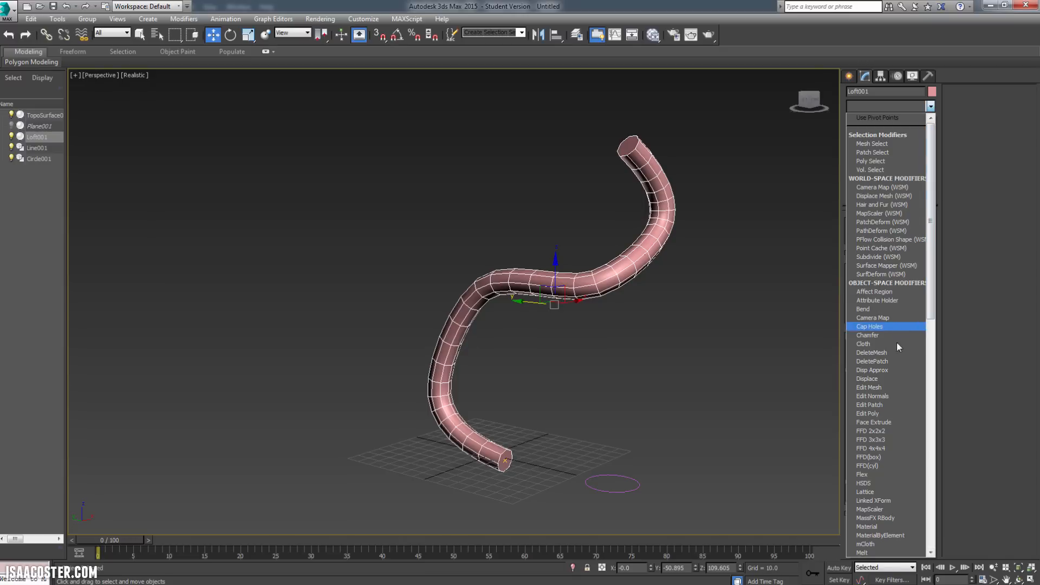
click(878, 413)
alt+middle_drag(791, 298, 575, 301)
alt+middle_drag(530, 413, 454, 426)
alt+middle_drag(667, 182, 526, 466)
click(901, 301)
- Try deleting the cap polygons at both ends of the tube, and undo the deletion
click(630, 160)
ctrl+click(518, 478)
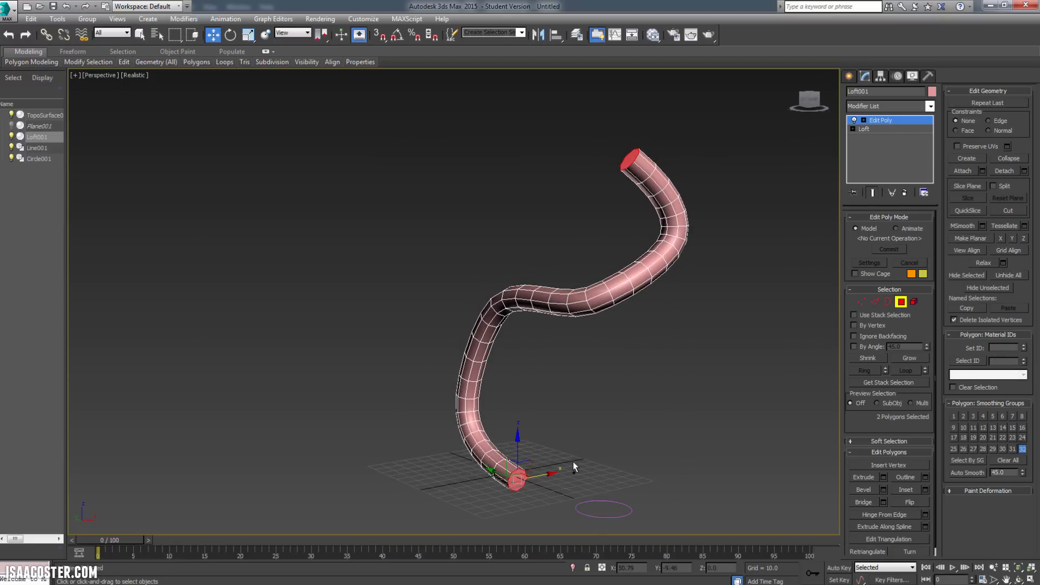
key(Delete)
alt+middle_drag(778, 334, 773, 365)
key(ctrl+z)
- Delete the cap polygons at both ends of the tube and leave polygon editing
middle_drag(716, 322, 705, 367)
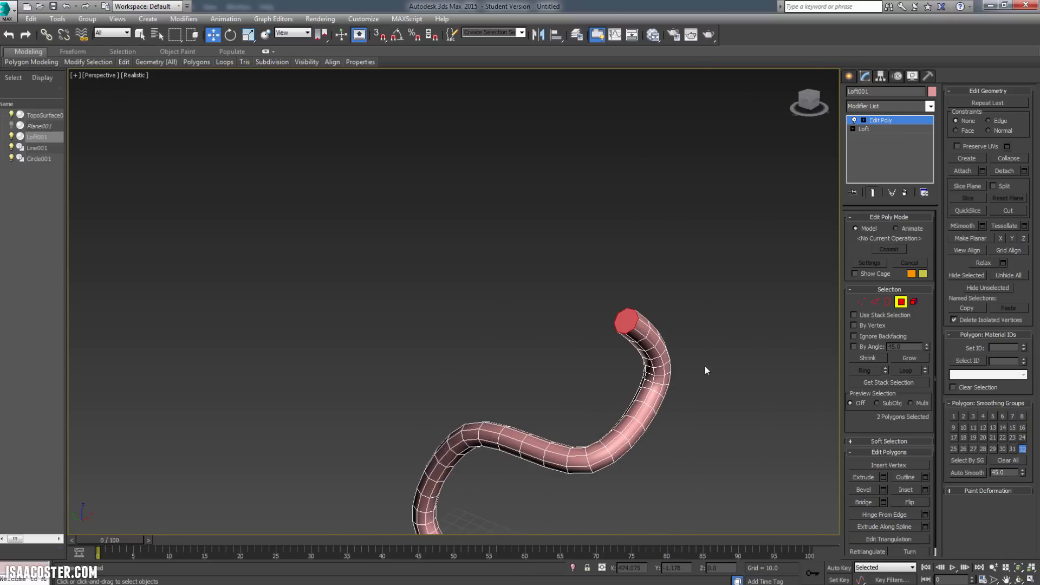
scroll(699, 364, up, 5)
click(667, 354)
scroll(664, 349, down, 4)
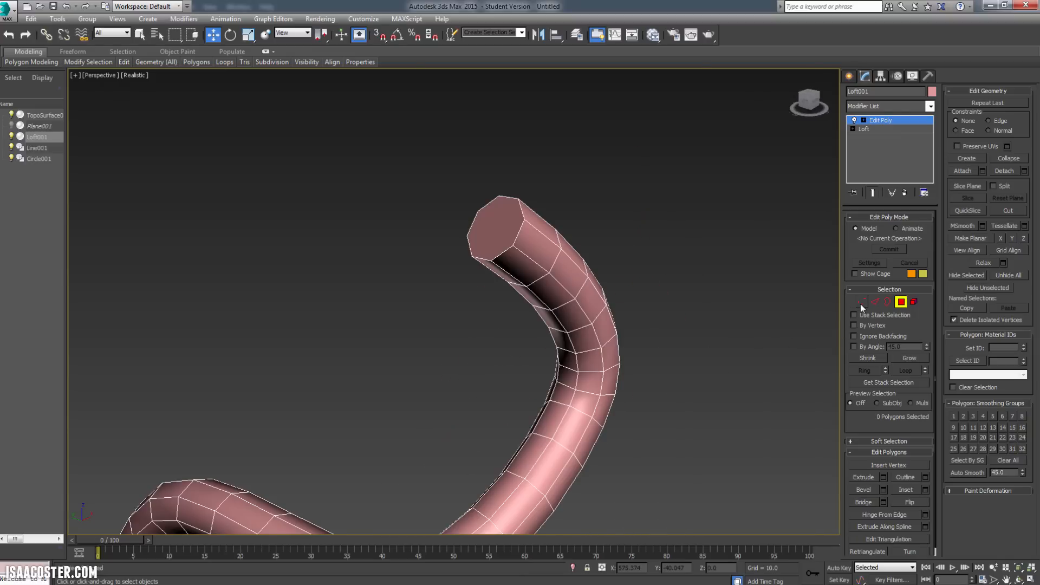
click(491, 217)
scroll(491, 216, down, 8)
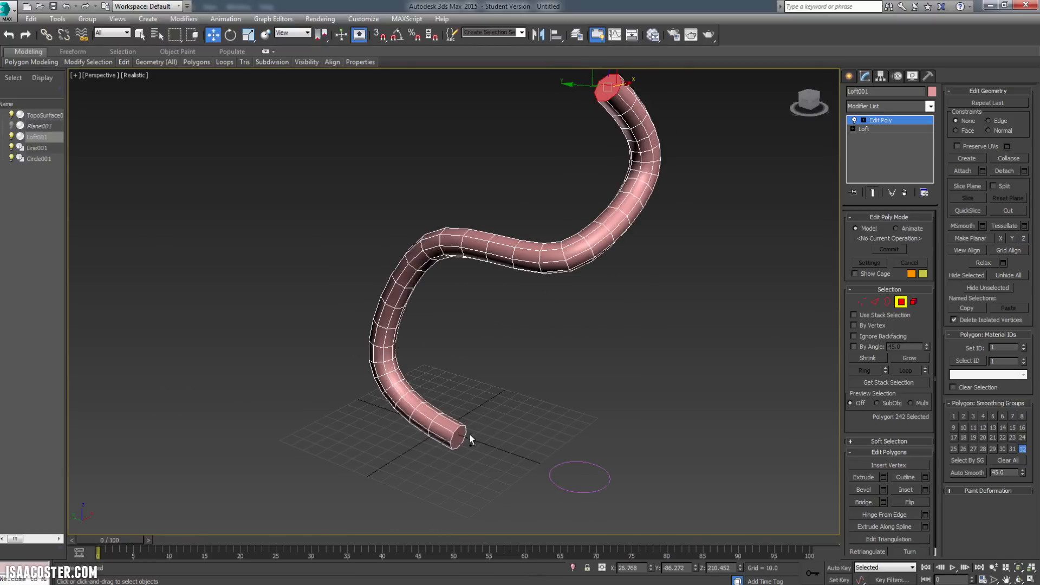
ctrl+click(459, 436)
key(Delete)
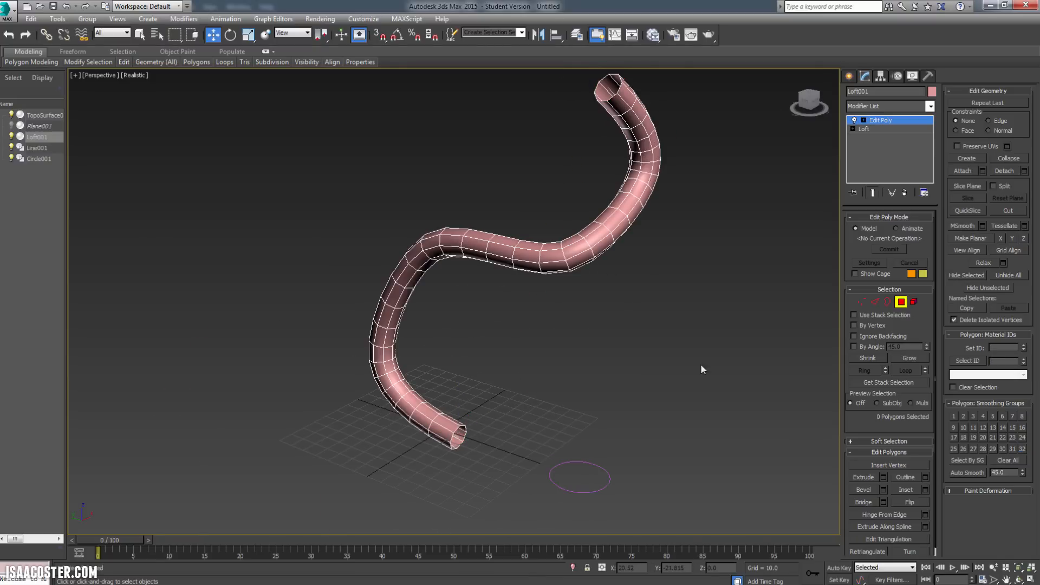
click(903, 304)
- Add an Unwrap UVW modifier to the tube and open its UV editor beside the model
click(930, 106)
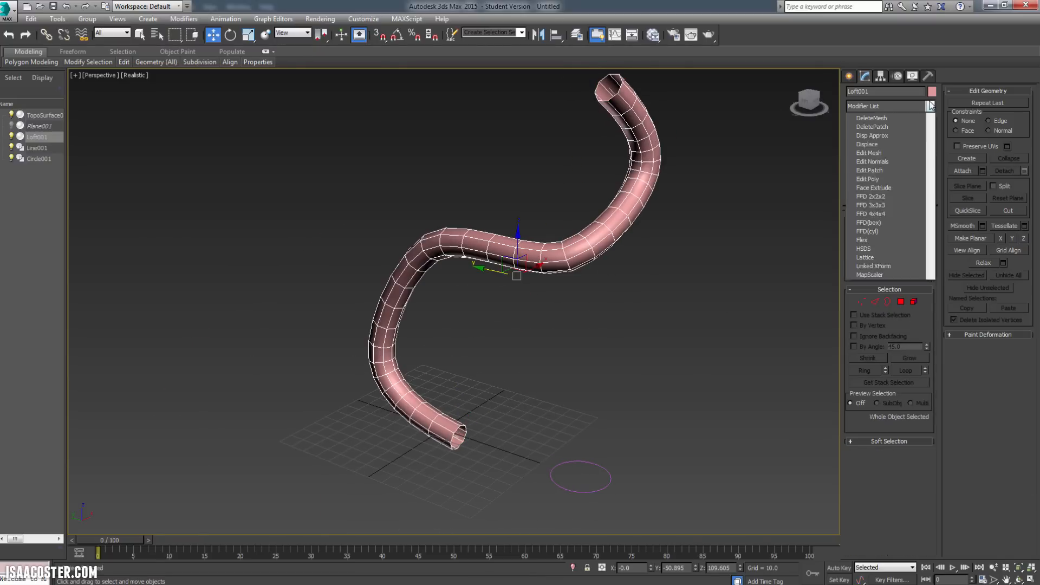
drag(930, 136, 931, 433)
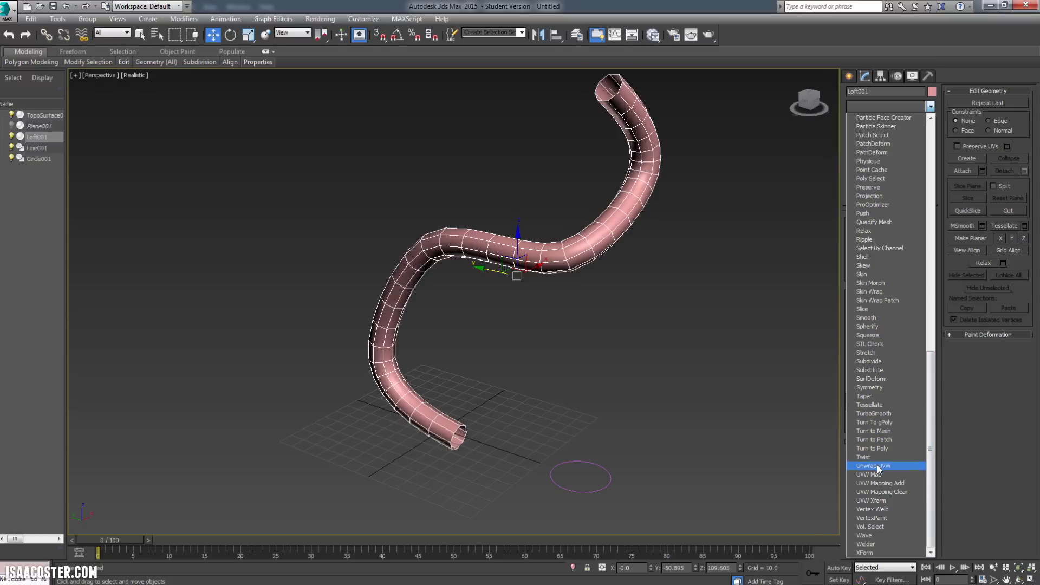
click(915, 465)
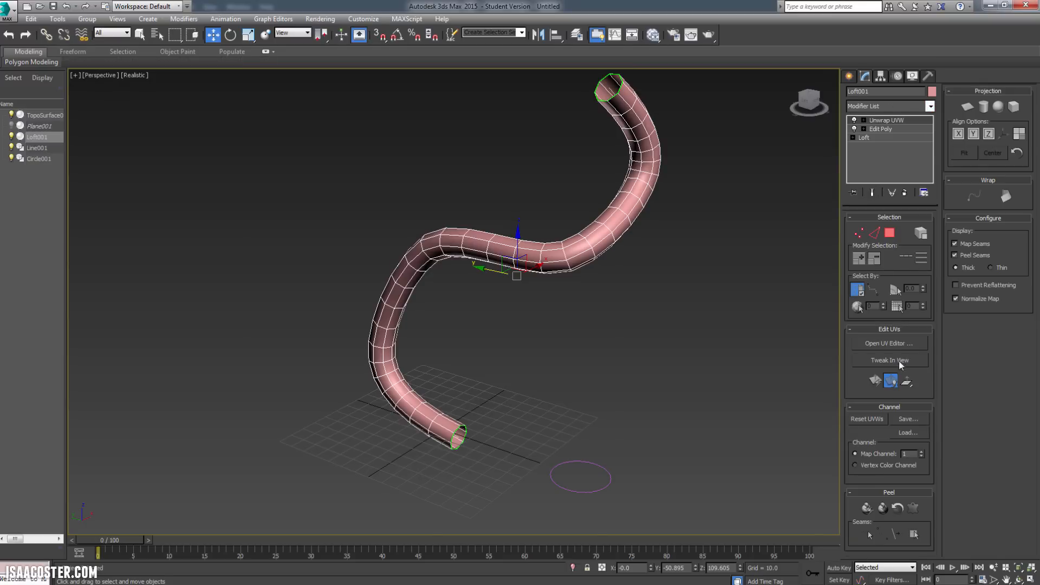
click(902, 342)
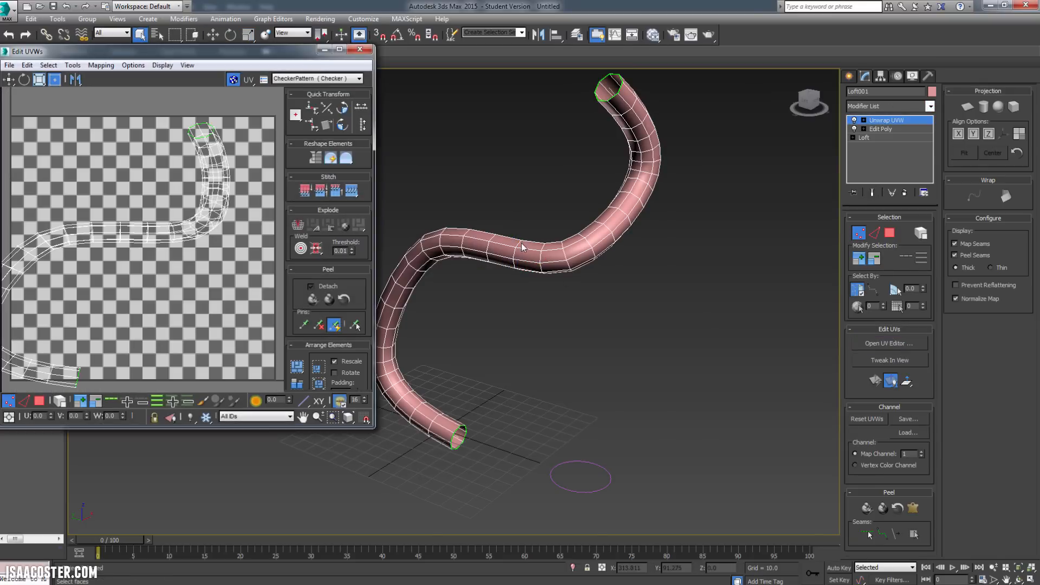
drag(254, 54, 891, 141)
- Select one lengthwise edge loop along the whole tube and break it into a UV seam
click(662, 488)
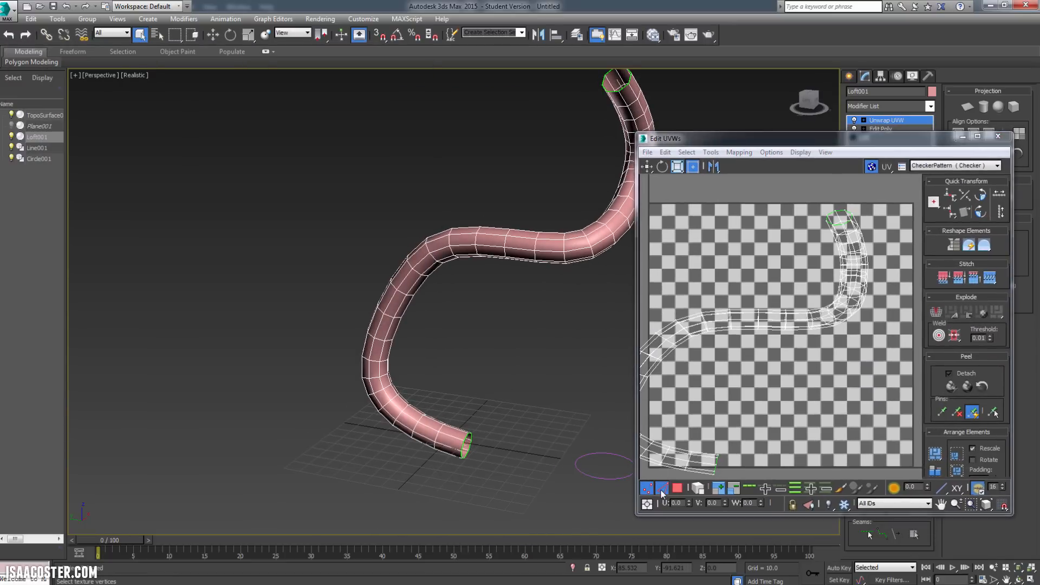
middle_drag(489, 308, 424, 313)
click(551, 106)
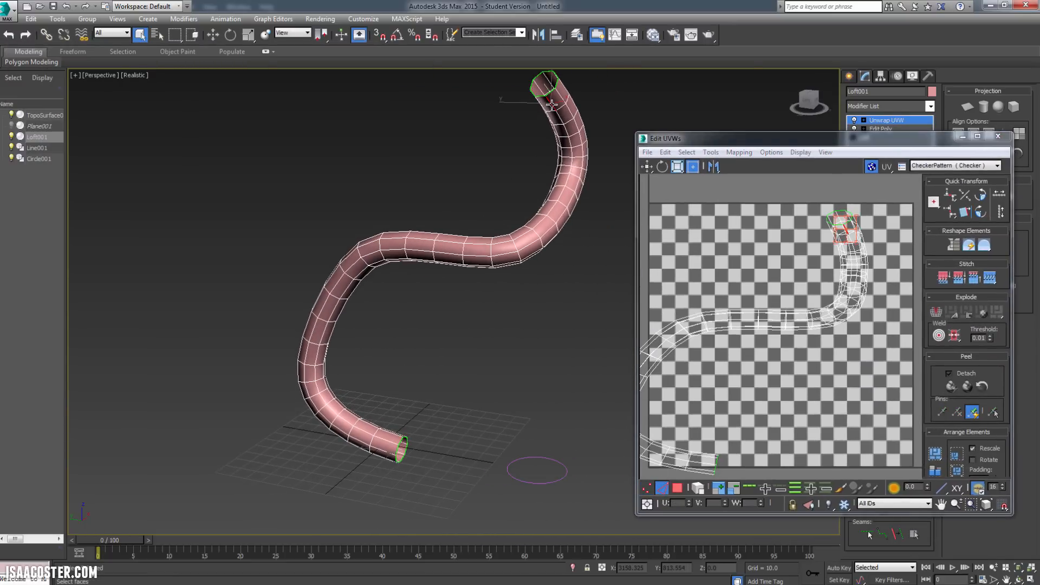
click(747, 489)
scroll(780, 326, up, 1)
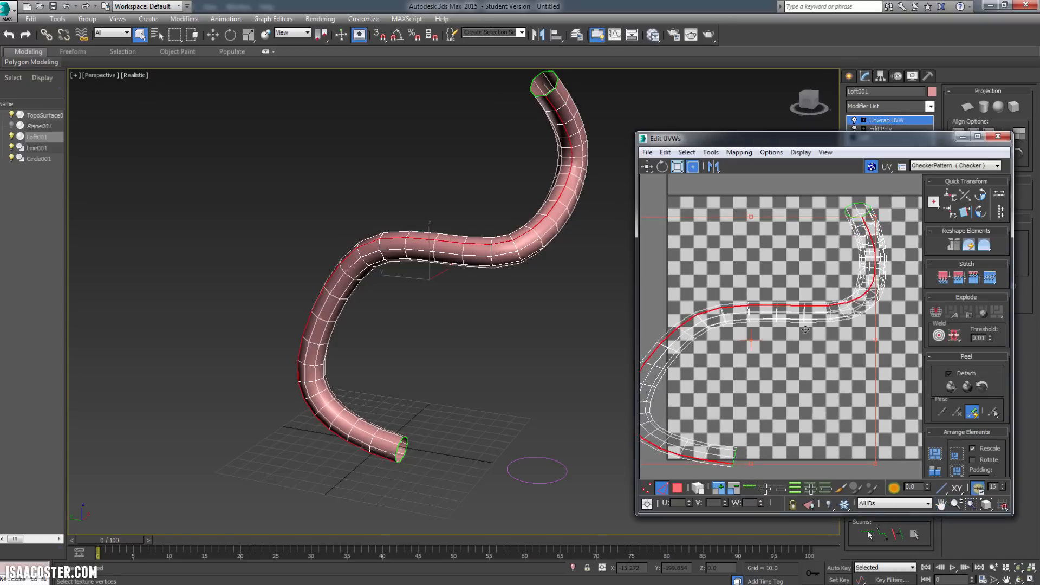
right_click(802, 319)
click(785, 348)
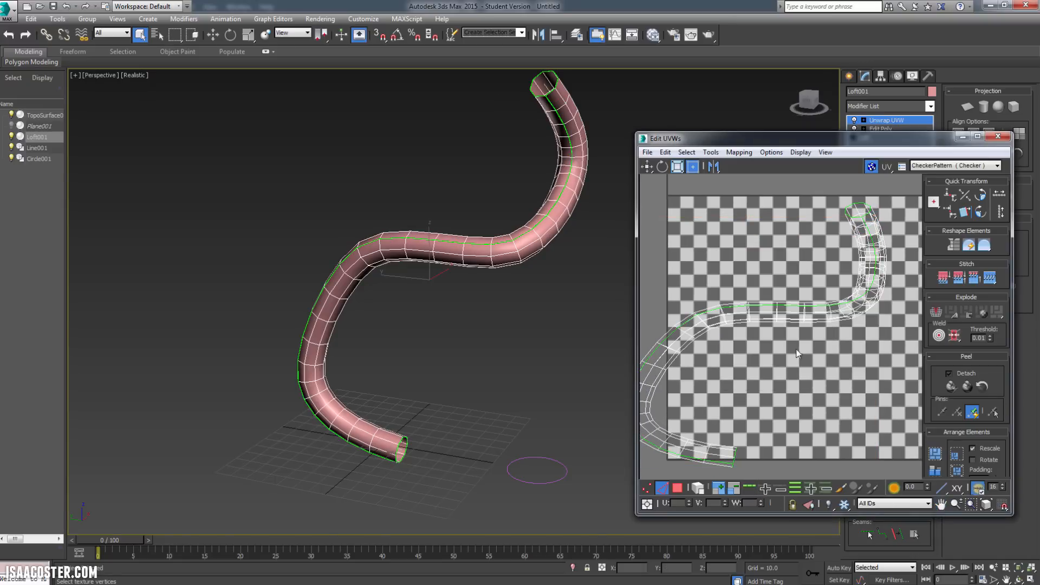
- Hide the checker background in the UV editor and select all of the tube's UV polygons
scroll(829, 350, down, 2)
scroll(857, 331, up, 1)
click(872, 166)
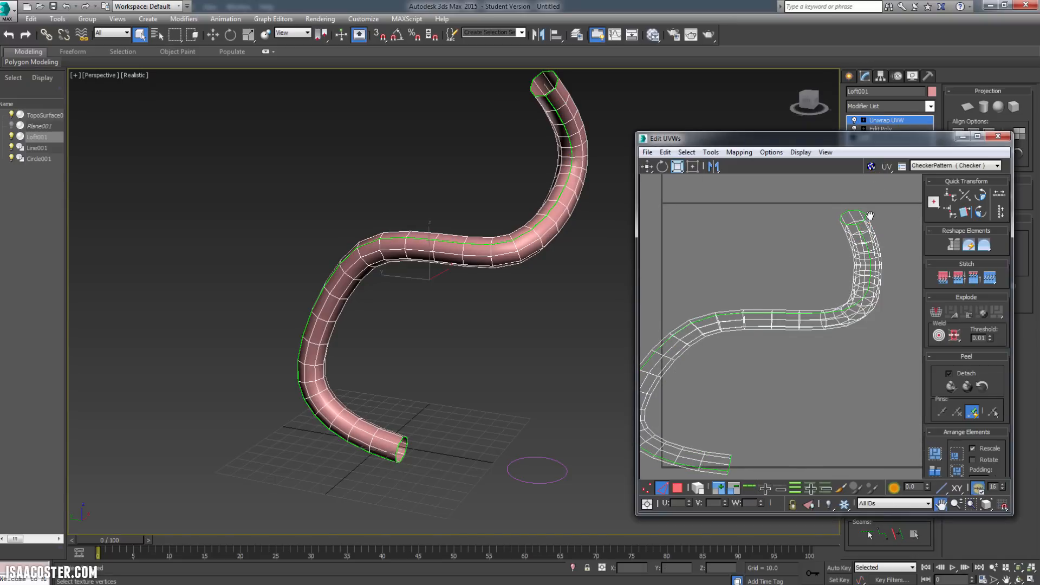
scroll(870, 223, down, 1)
click(677, 489)
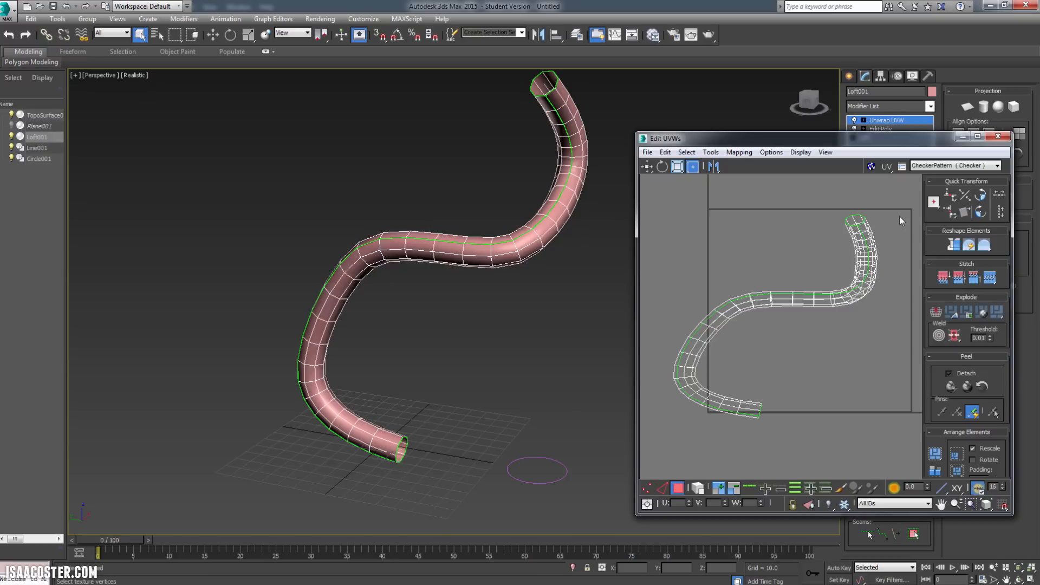
drag(897, 190, 671, 451)
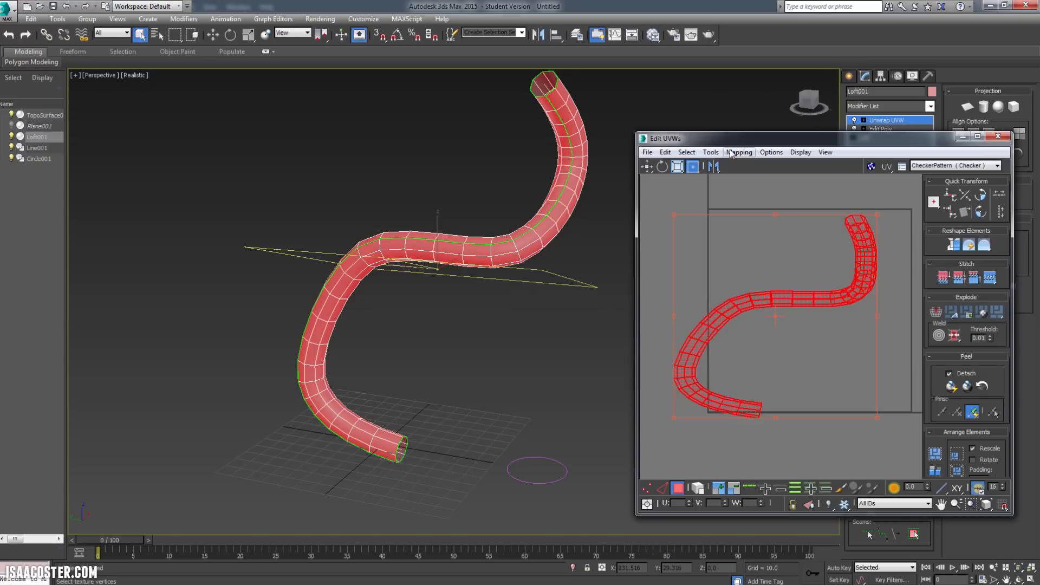
- Relax the selected UVs with the Relax By Polygon Angles method to unfold the tube into a flat strip
click(711, 152)
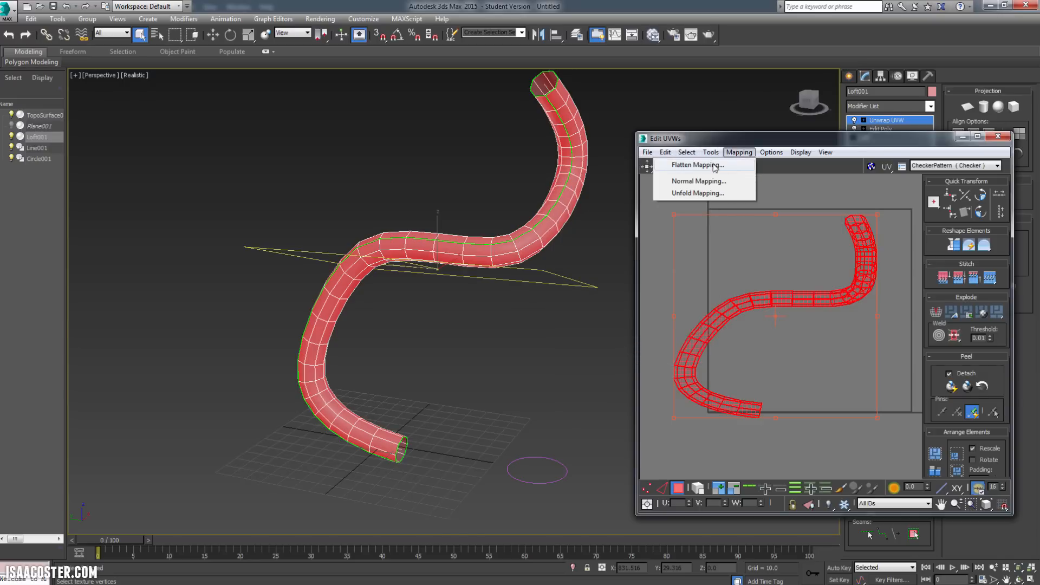
mouse_move(711, 152)
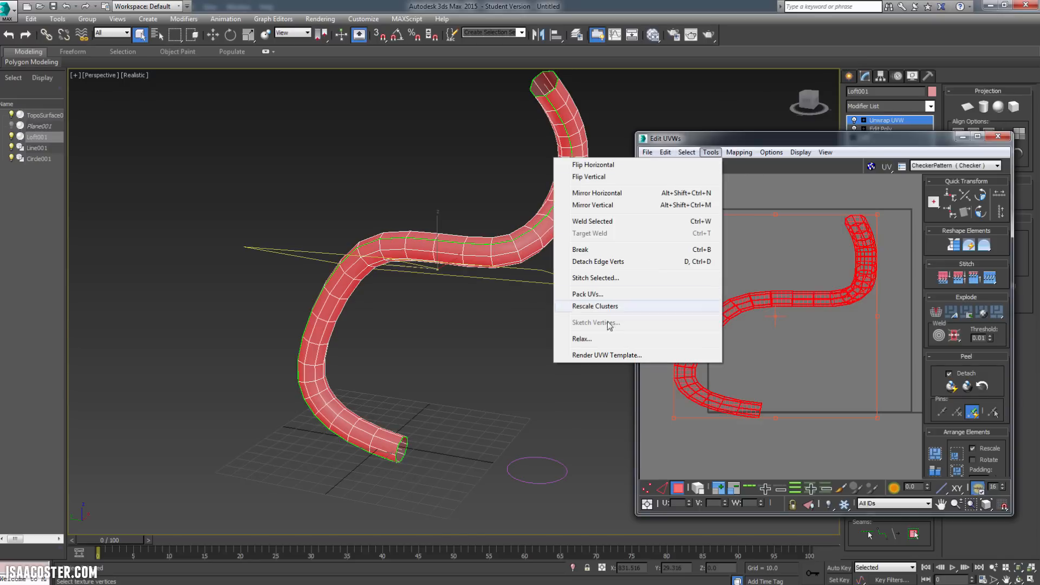
click(582, 339)
click(727, 186)
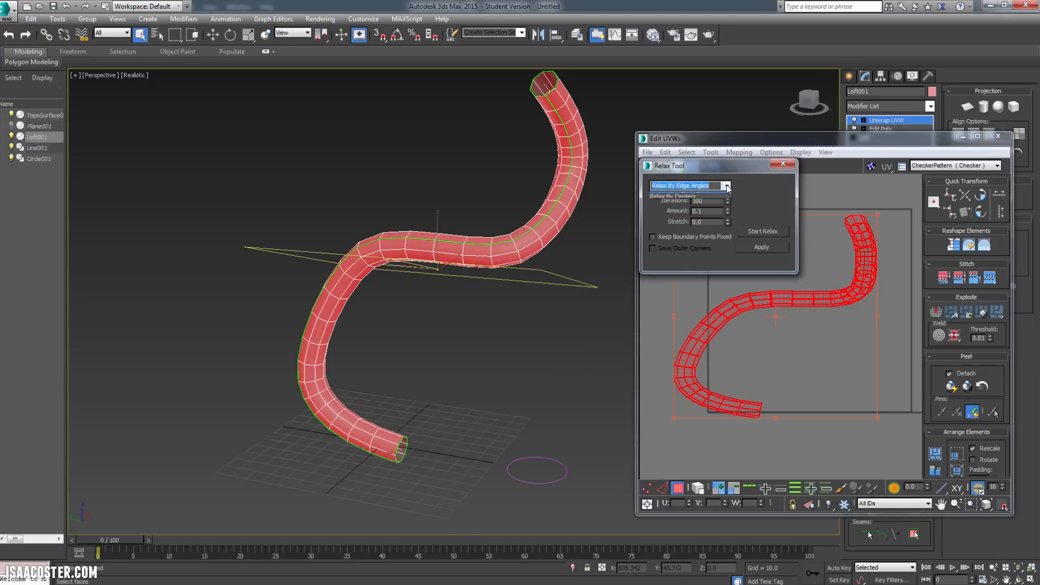
click(716, 201)
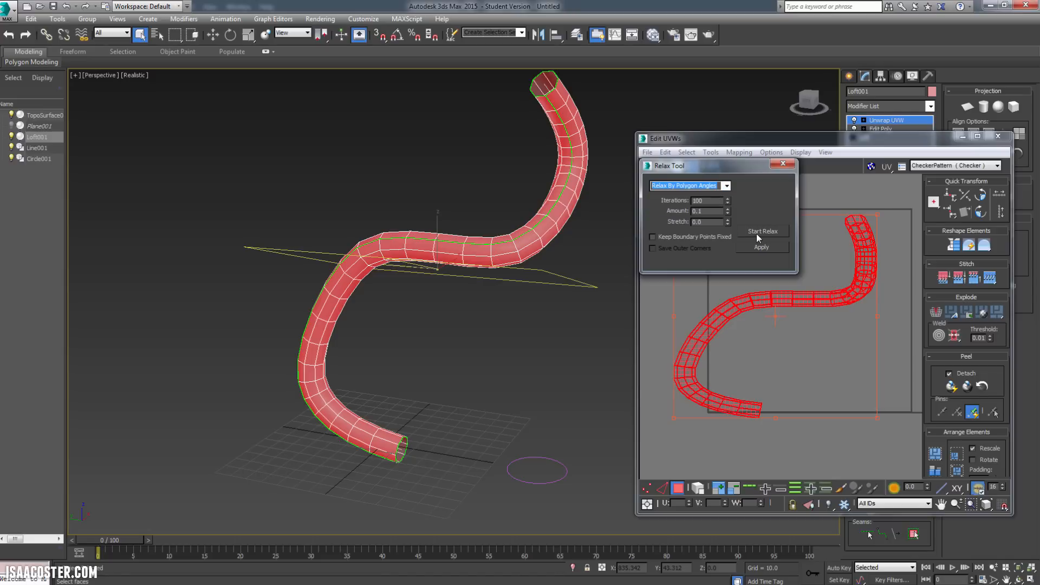
click(758, 237)
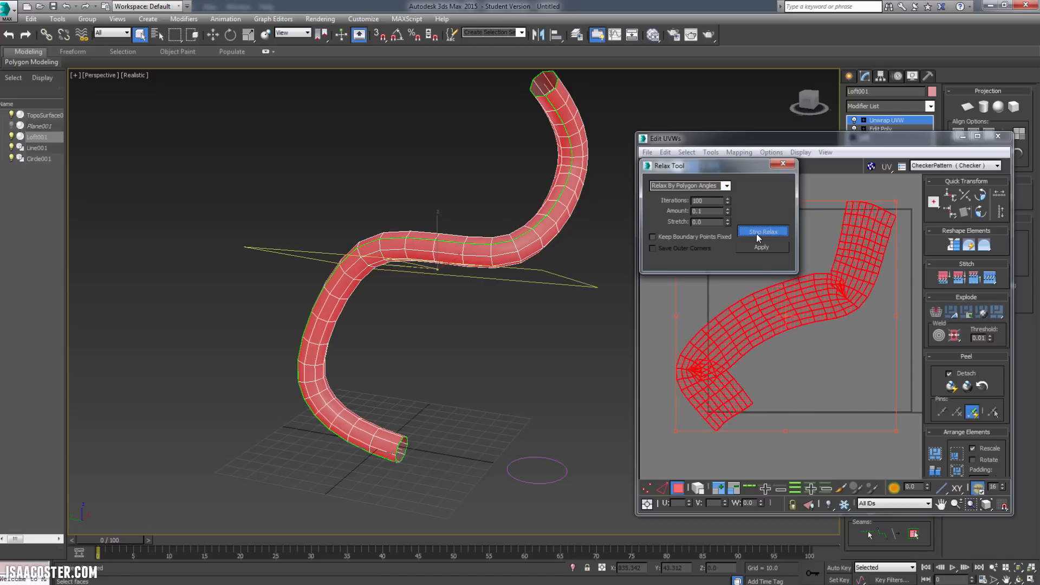
click(760, 234)
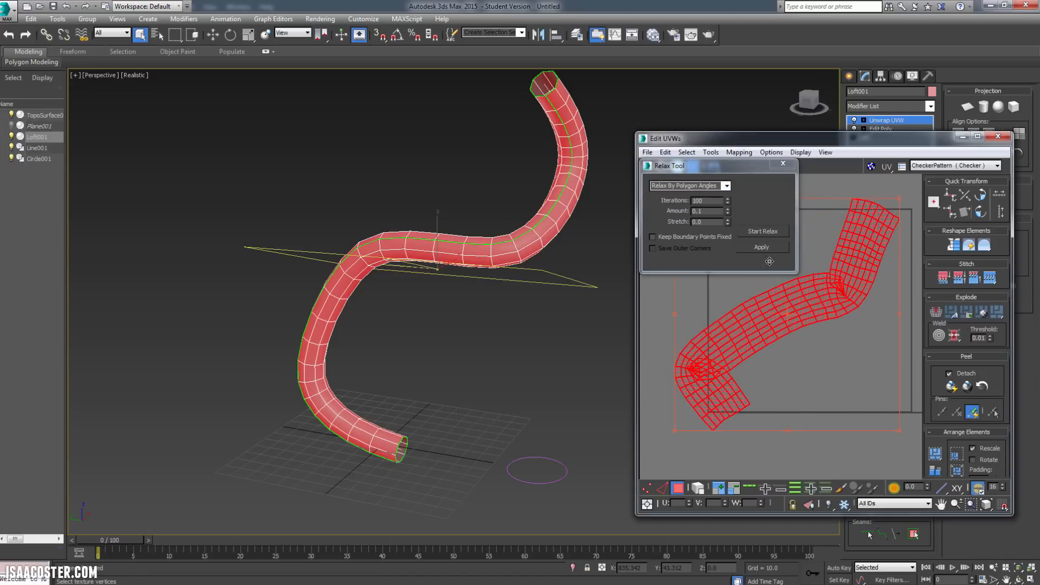
click(770, 232)
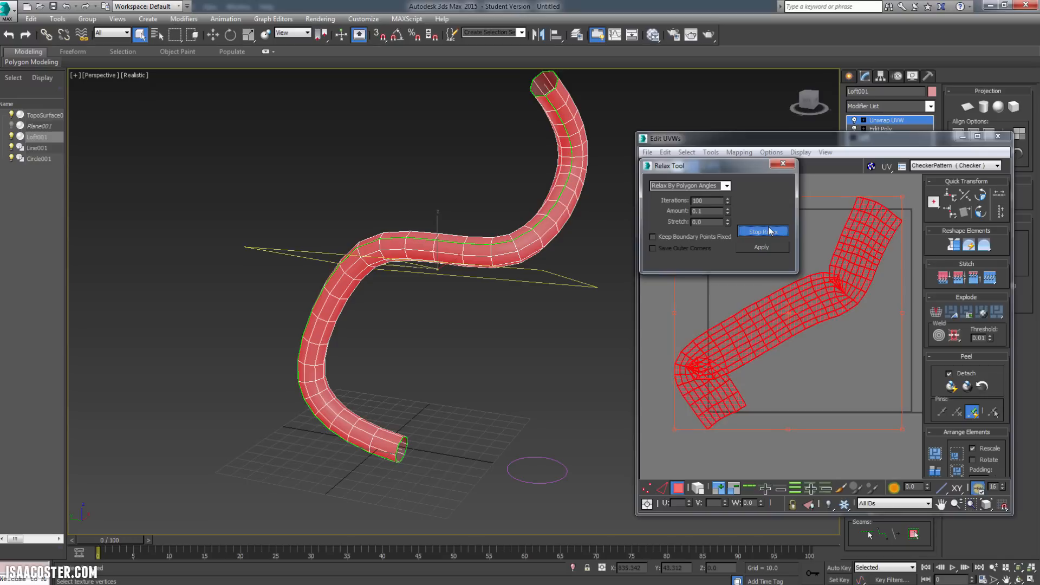
- Relax the tube's UV shell by edge angles in several runs until its kinks open up
click(836, 286)
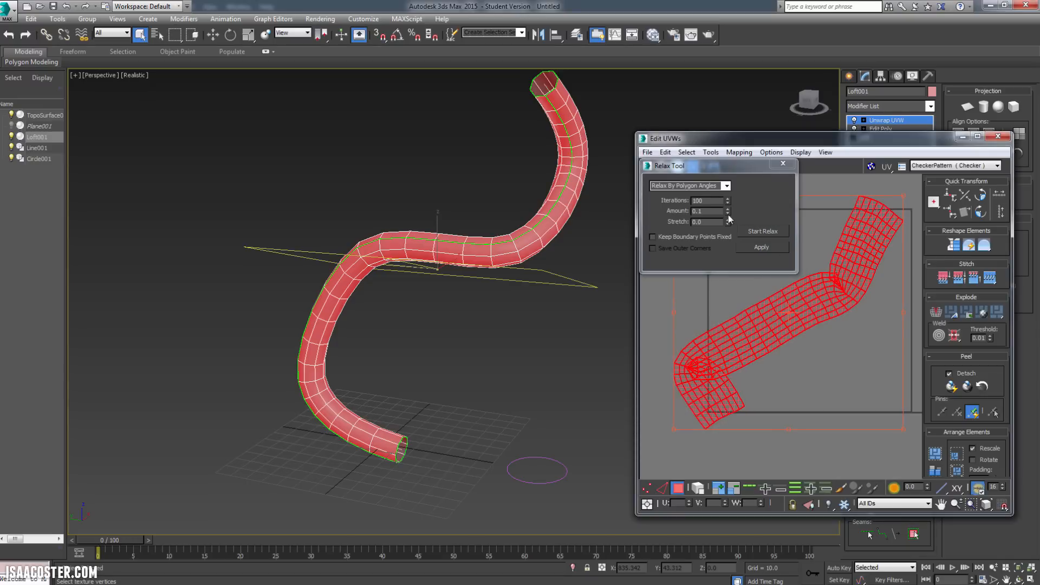
click(726, 186)
click(704, 199)
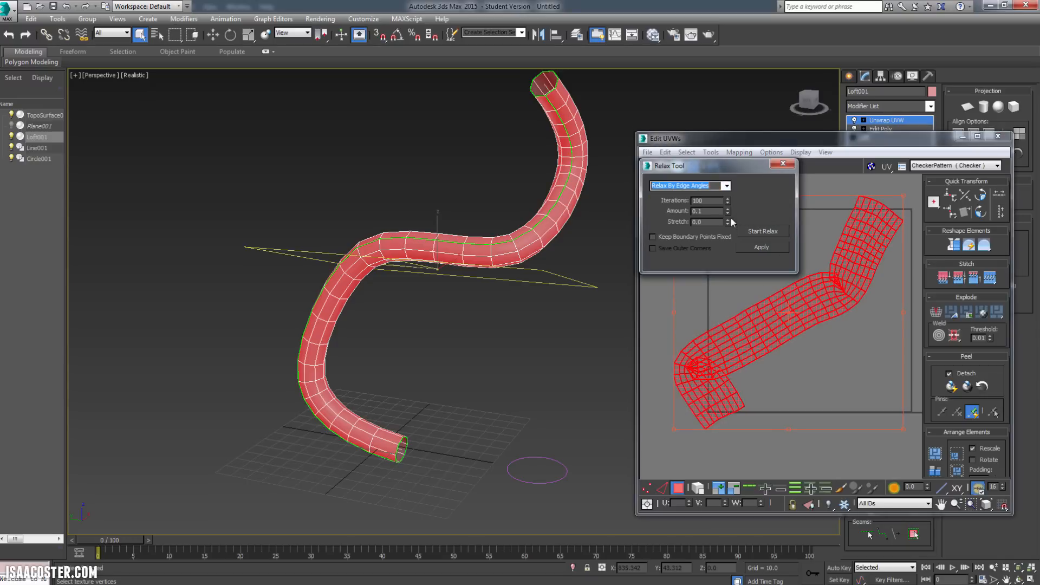
click(750, 232)
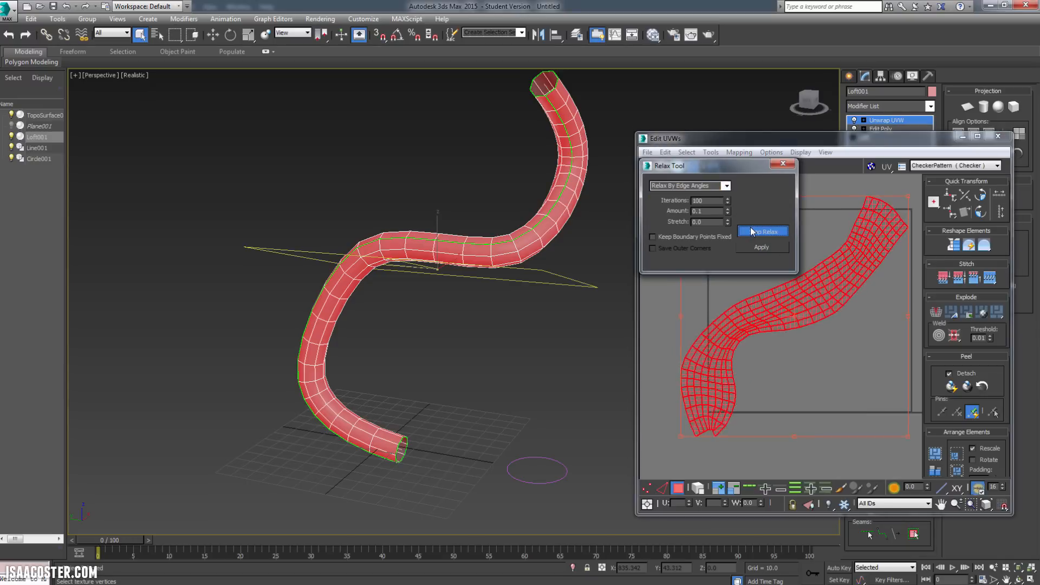
click(695, 438)
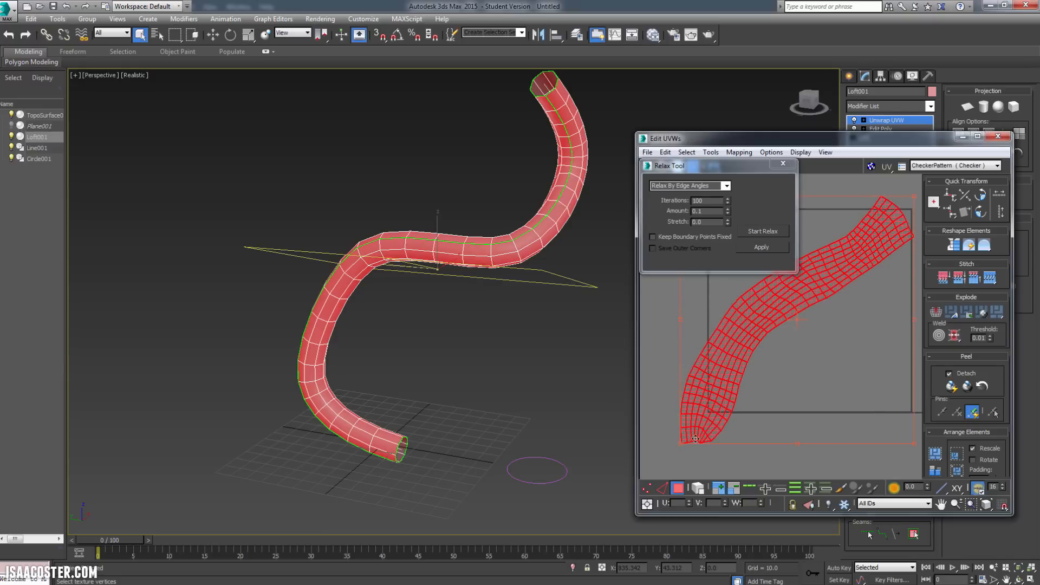
click(752, 231)
click(720, 447)
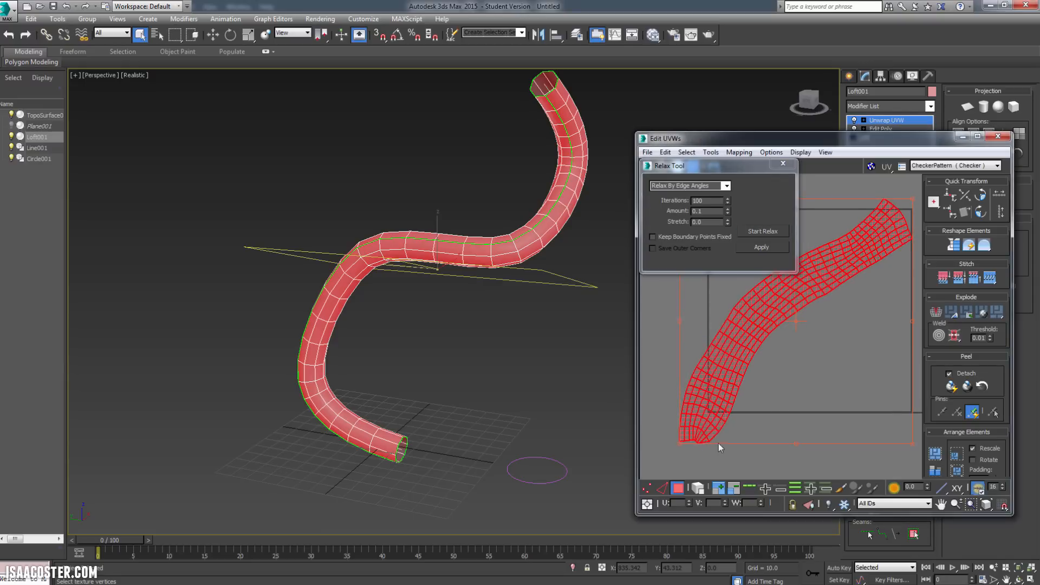
click(780, 232)
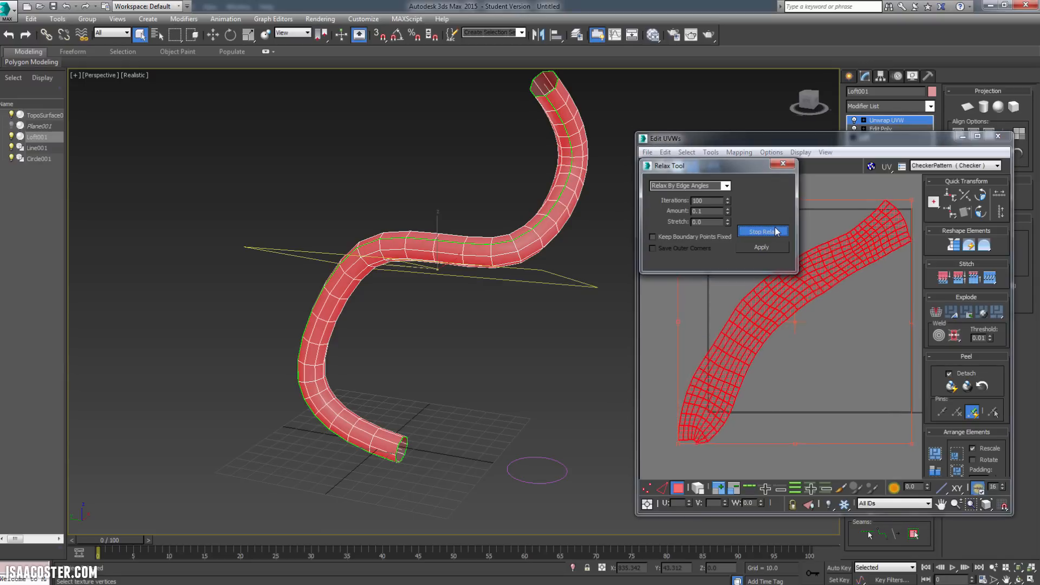
click(777, 232)
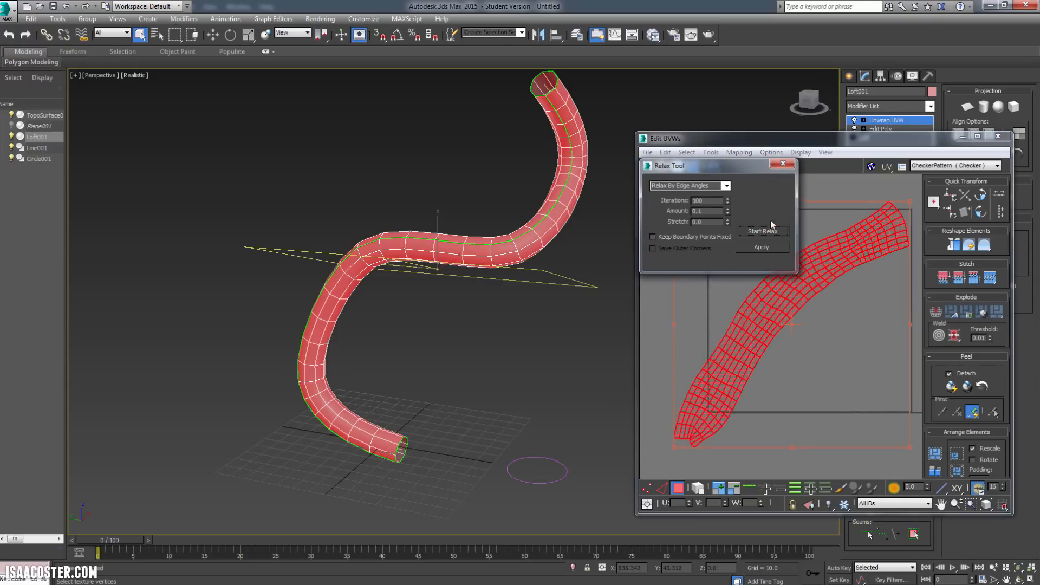
- Relax the tube's UV shell again using Relax By Polygon Angles
click(726, 186)
click(729, 215)
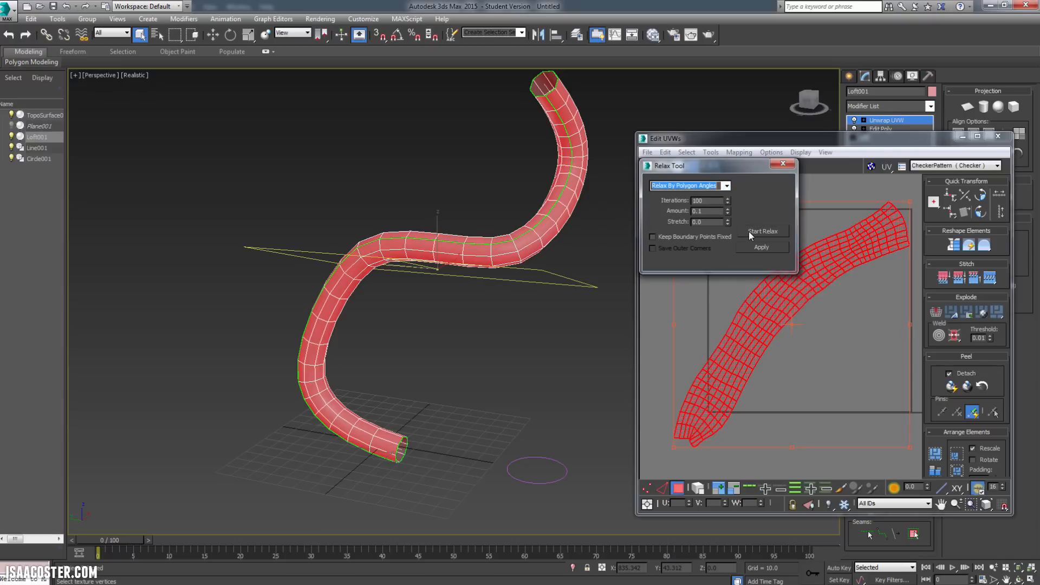
click(750, 232)
click(712, 429)
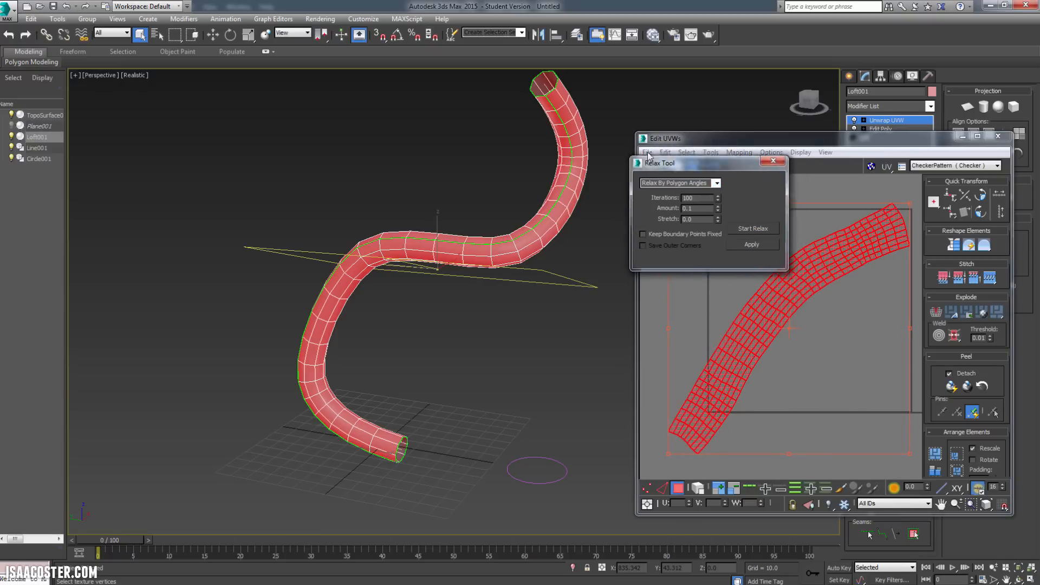
- Move the Relax Tool dialog away from the UV layout and rotate the shell until it stands roughly upright
drag(752, 167, 645, 154)
drag(768, 361, 545, 288)
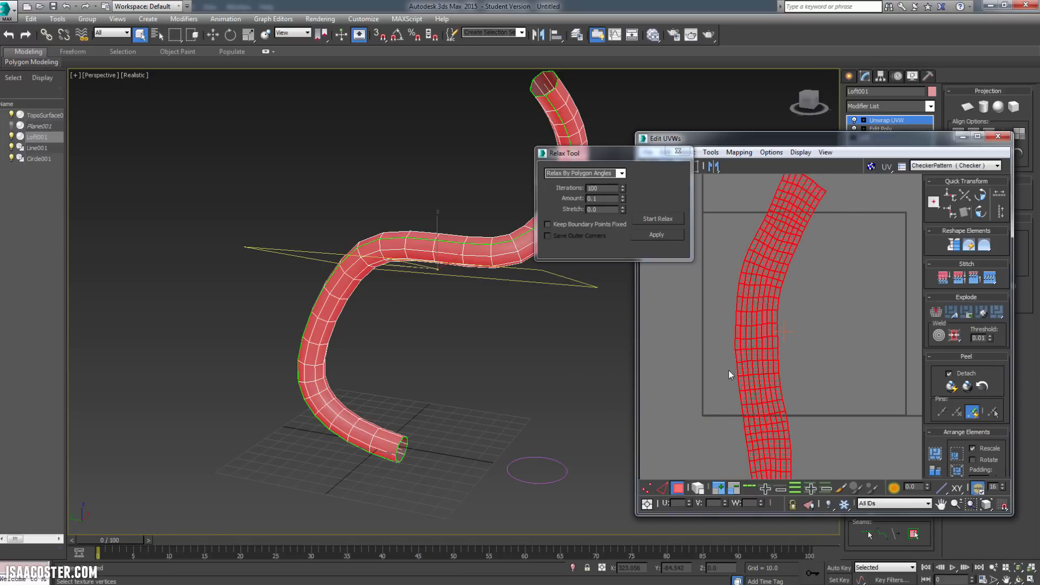
scroll(741, 363, down, 2)
middle_drag(743, 363, 772, 356)
drag(780, 353, 784, 357)
middle_drag(827, 308, 841, 309)
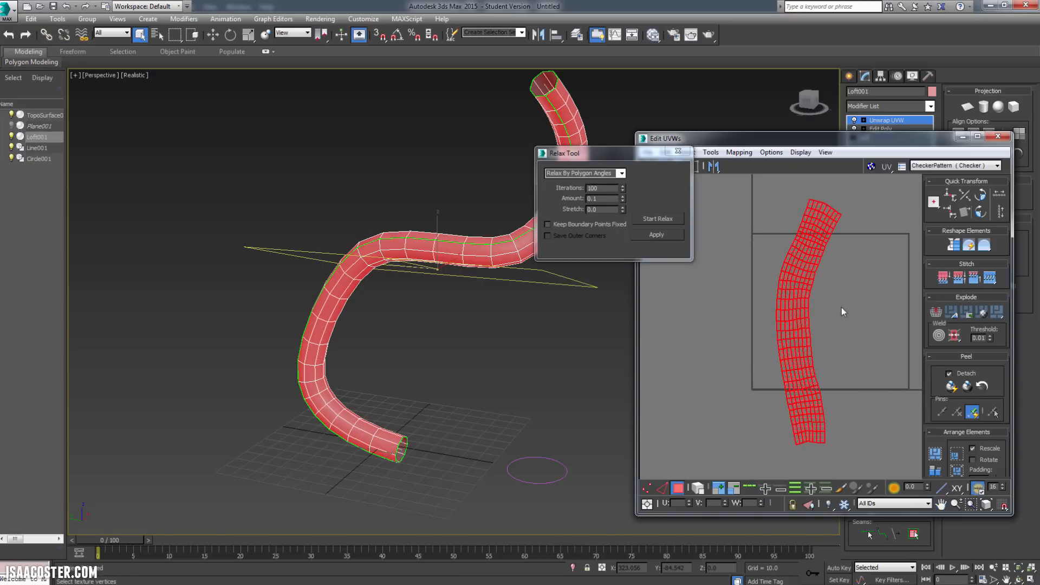
- Align the shell's left border edge loop vertically to its pivot and freeze it
click(662, 489)
scroll(780, 346, up, 4)
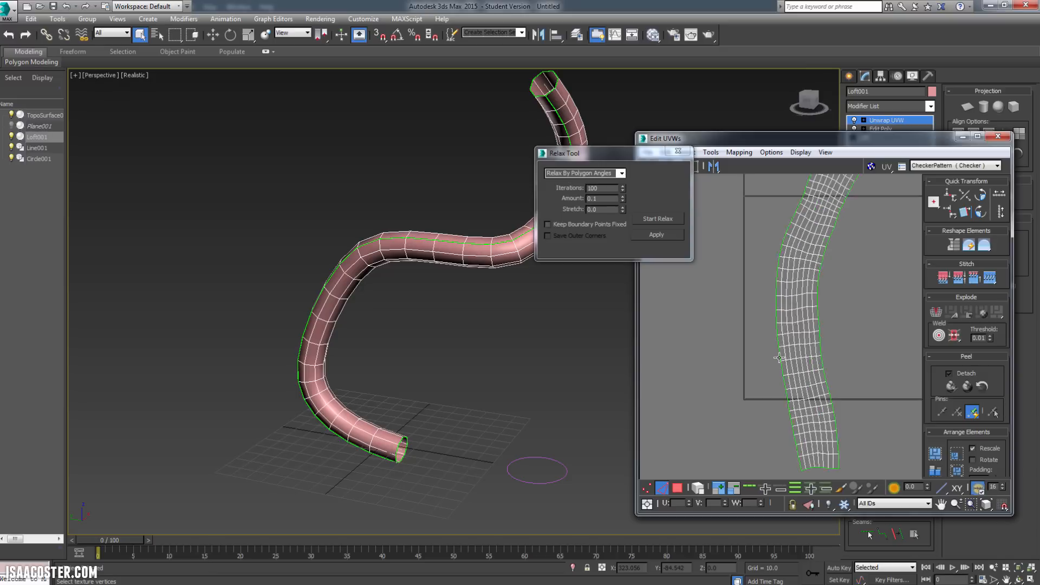
double_click(776, 309)
scroll(755, 314, down, 3)
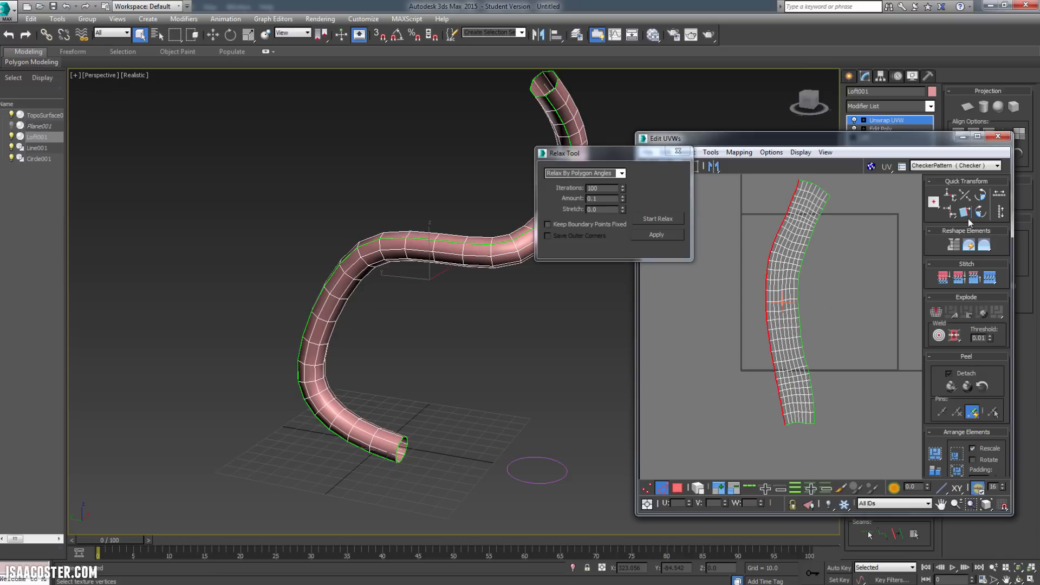
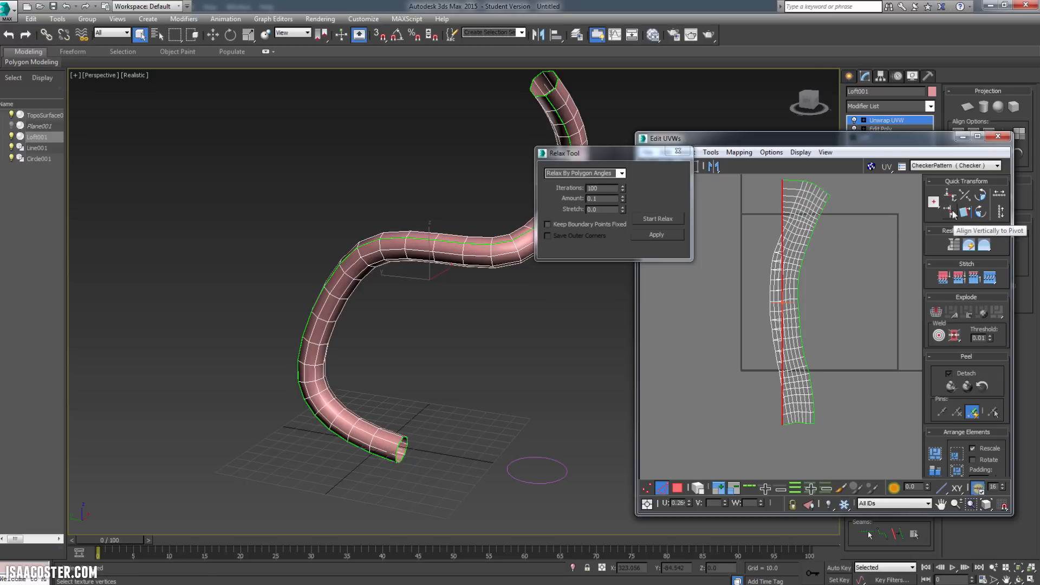
click(844, 505)
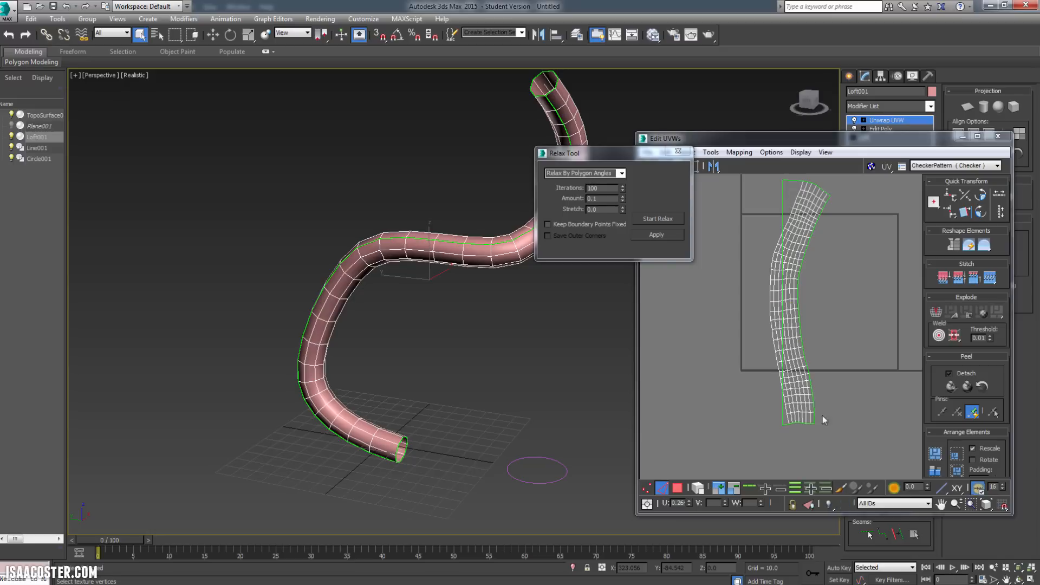
- Select the shell's unfrozen edges and relax them by polygon angles against the frozen straight border
middle_drag(832, 395, 832, 398)
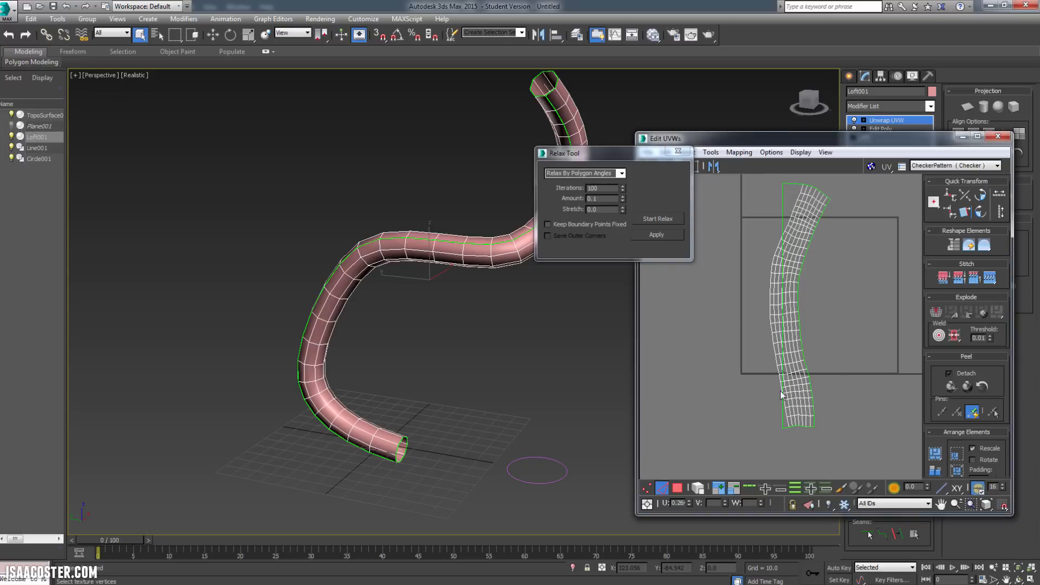
drag(848, 442, 761, 163)
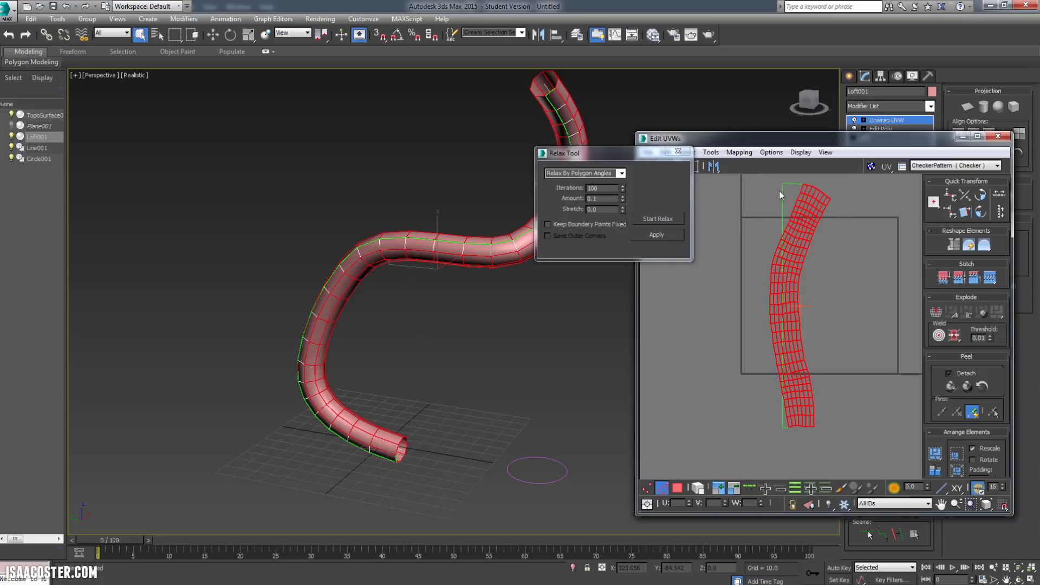
click(670, 219)
click(671, 219)
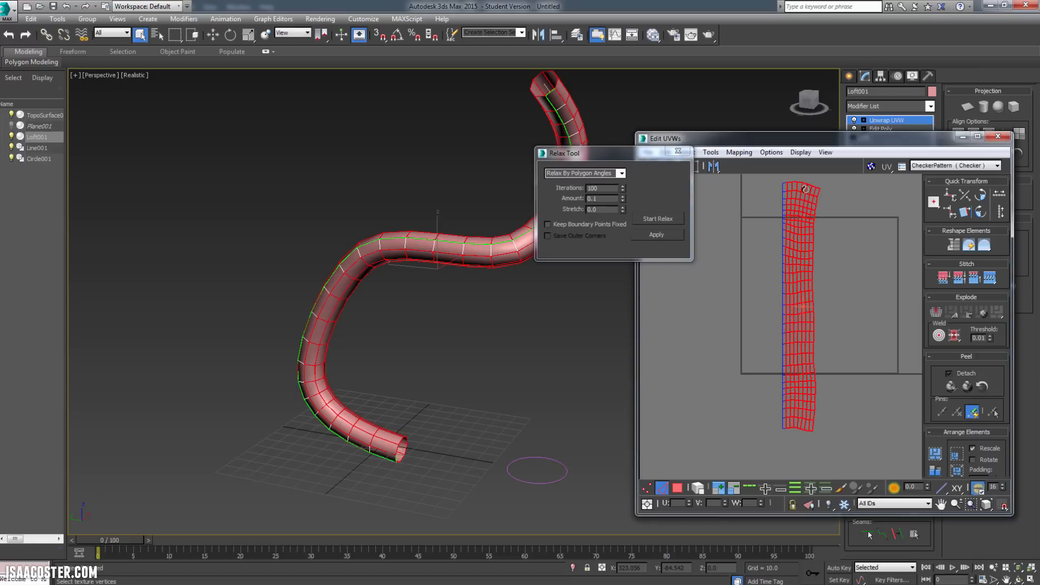
click(676, 218)
- Set the relax amount to 1.0, relax the shell once more and clear the selection
drag(624, 197, 685, 142)
click(679, 150)
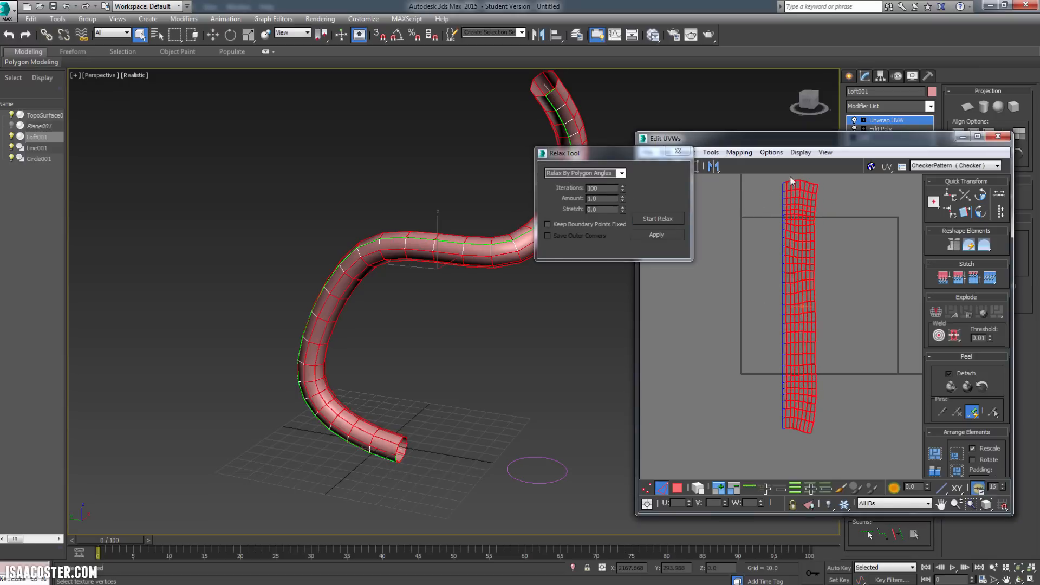
click(669, 221)
click(668, 221)
click(751, 251)
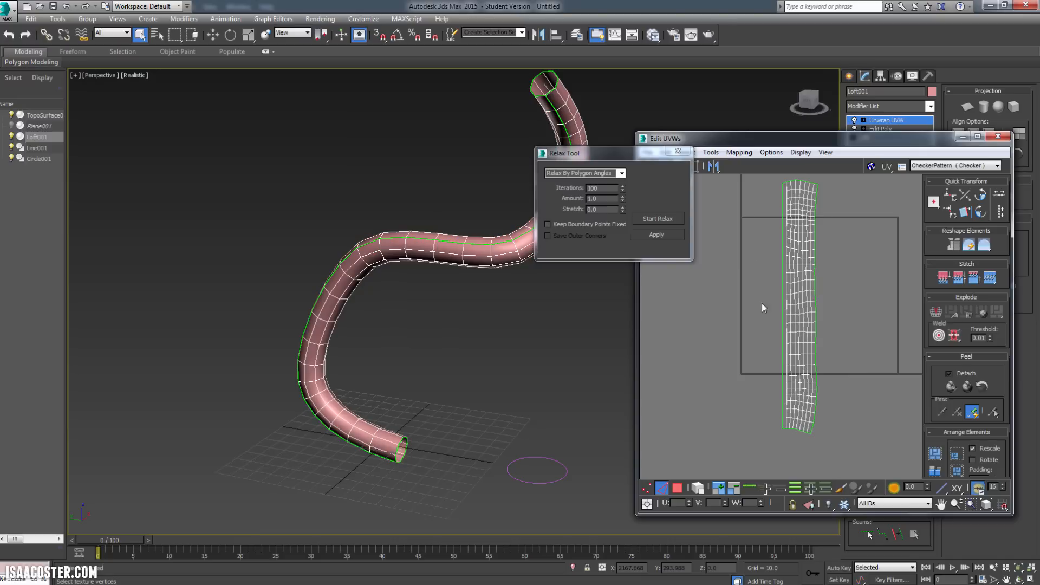
- Unfreeze the straightened left border of the UV shell
middle_drag(837, 308, 838, 310)
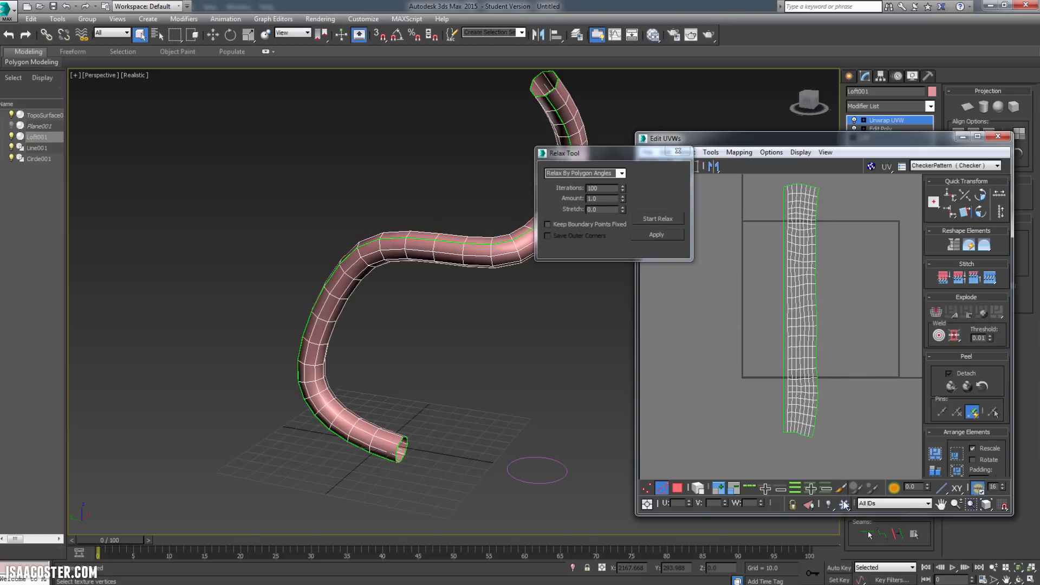
drag(846, 505, 847, 521)
scroll(764, 271, up, 3)
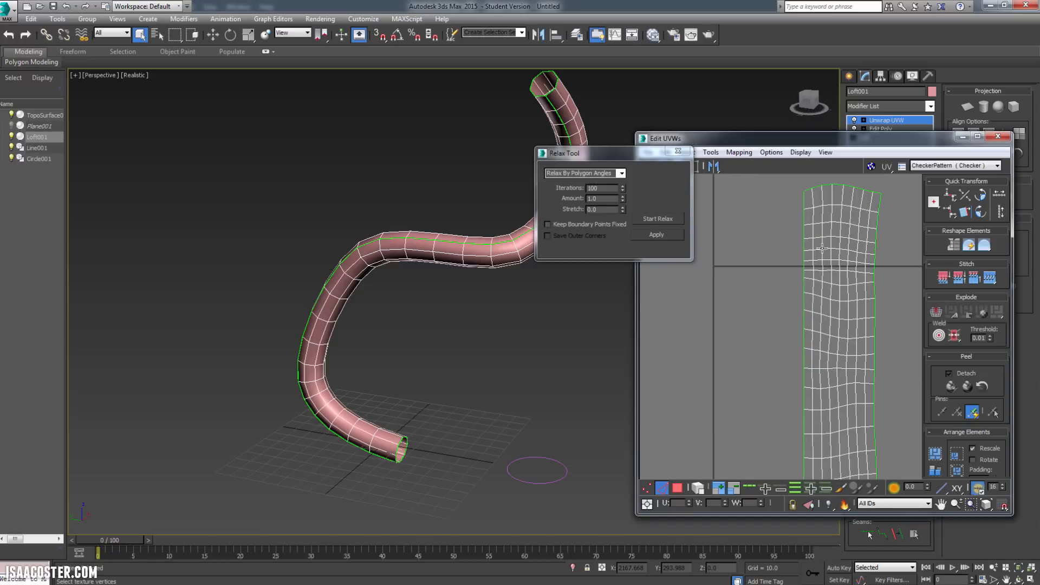
- Align the four lengthwise edge loops nearest the shell's left border vertically, one loop at a time
double_click(813, 248)
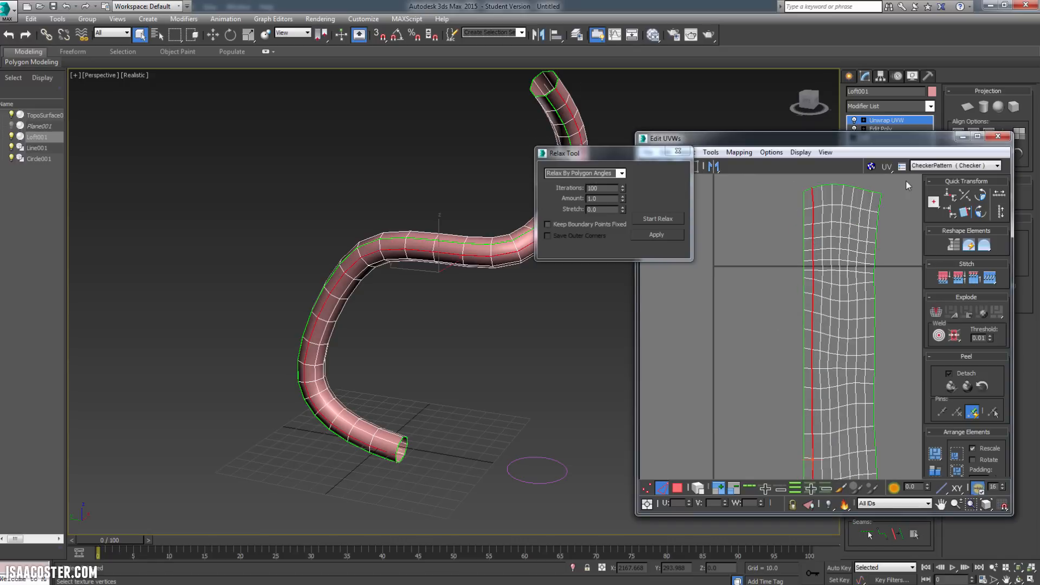
click(948, 193)
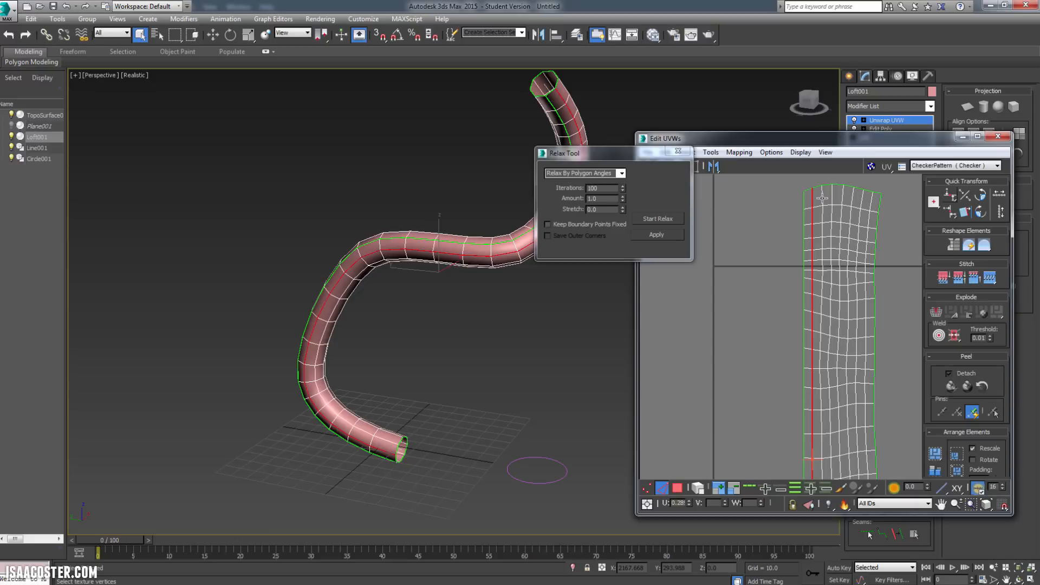
double_click(822, 199)
click(948, 194)
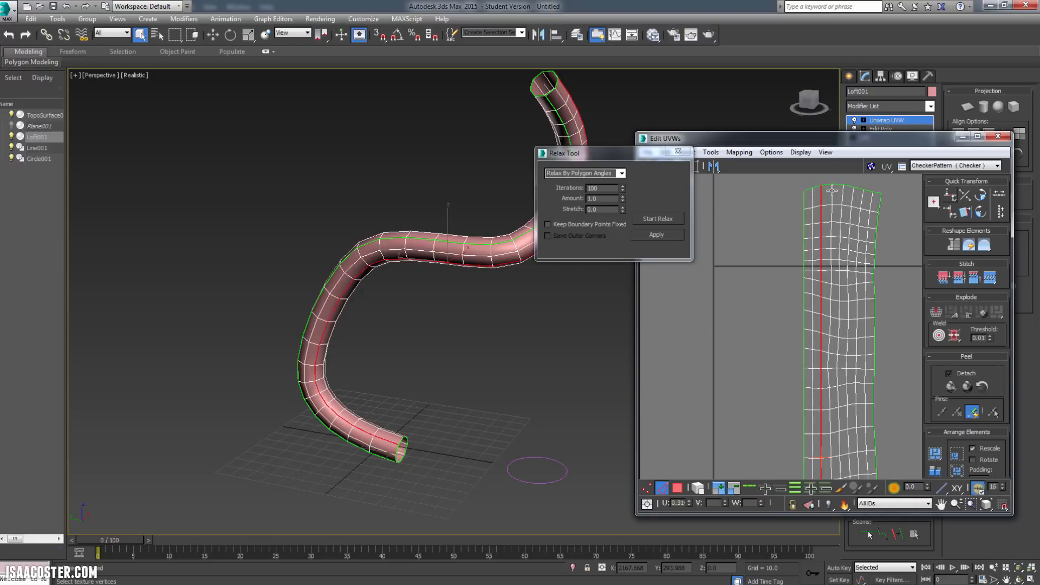
double_click(831, 191)
click(949, 194)
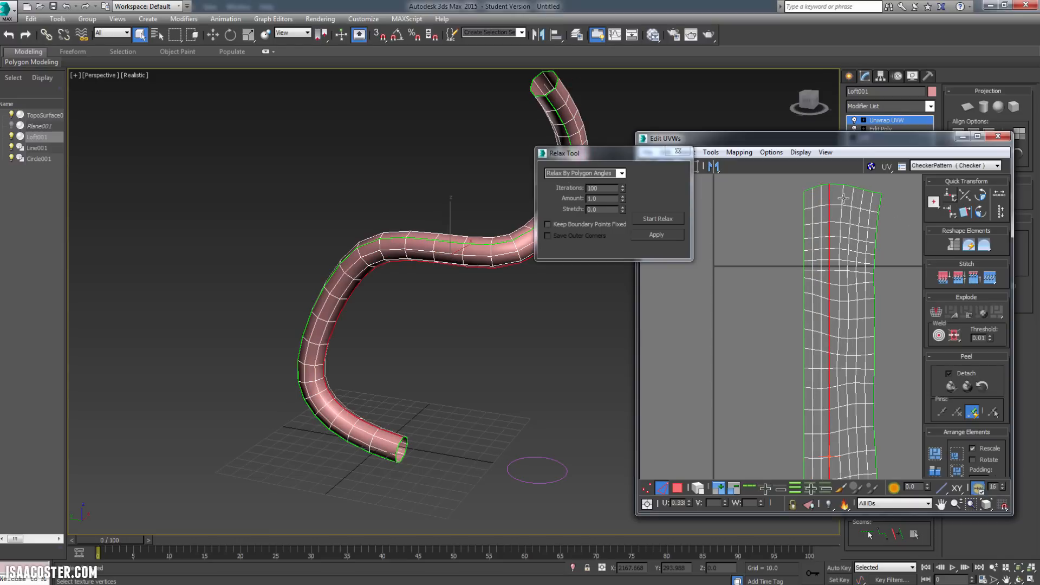
double_click(843, 200)
click(952, 212)
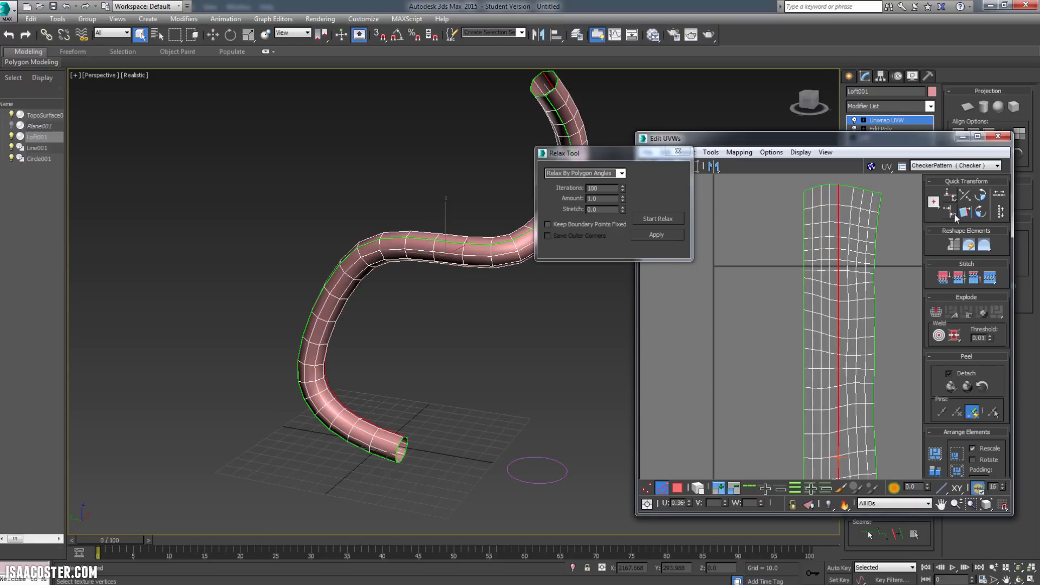
- Align the remaining lengthwise edge loops vertically one by one, up to and including the shell's right border
double_click(849, 202)
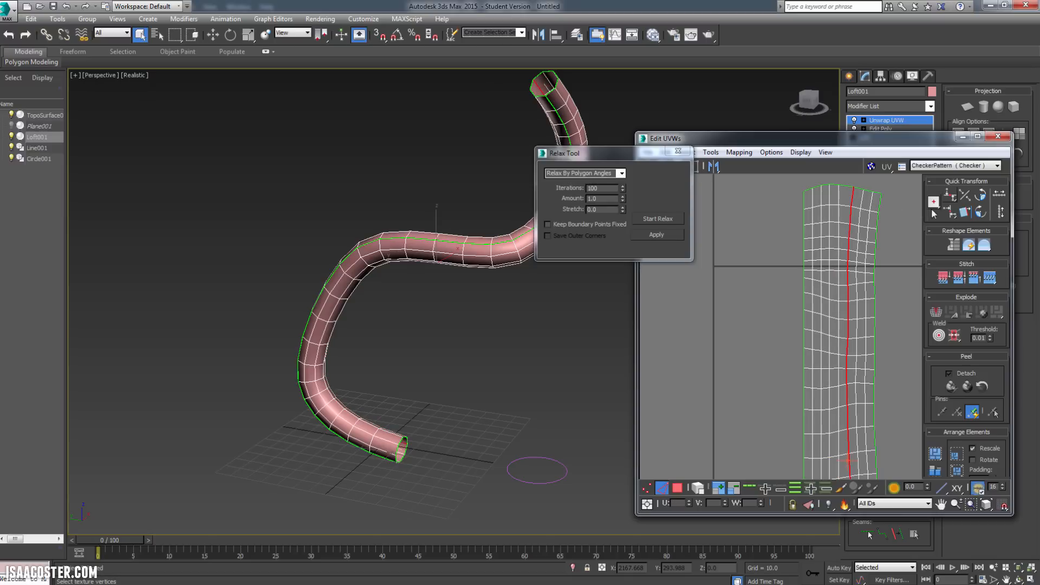
click(952, 213)
double_click(866, 203)
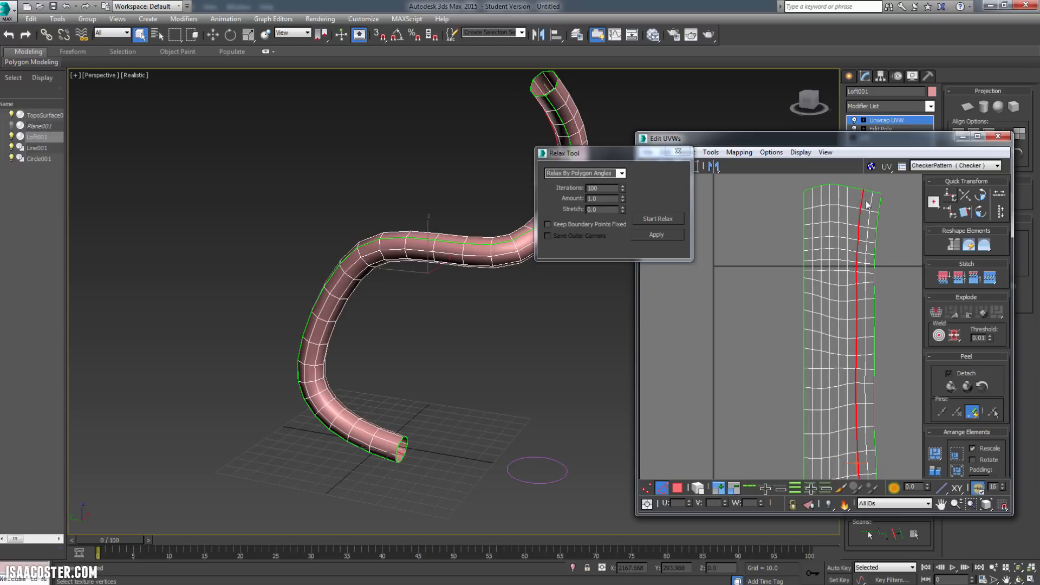
click(954, 210)
double_click(872, 203)
click(950, 210)
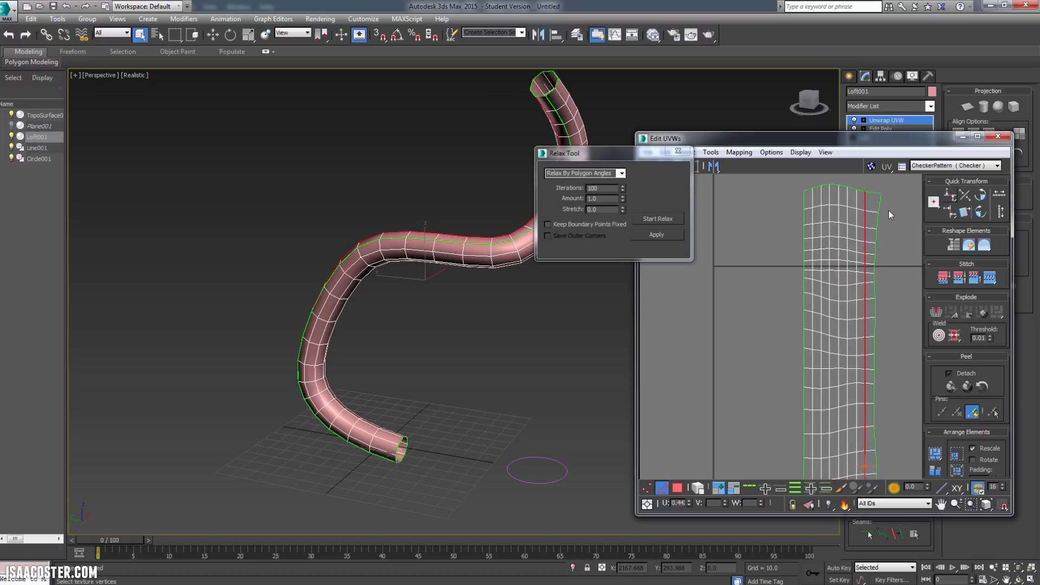
double_click(878, 205)
click(951, 211)
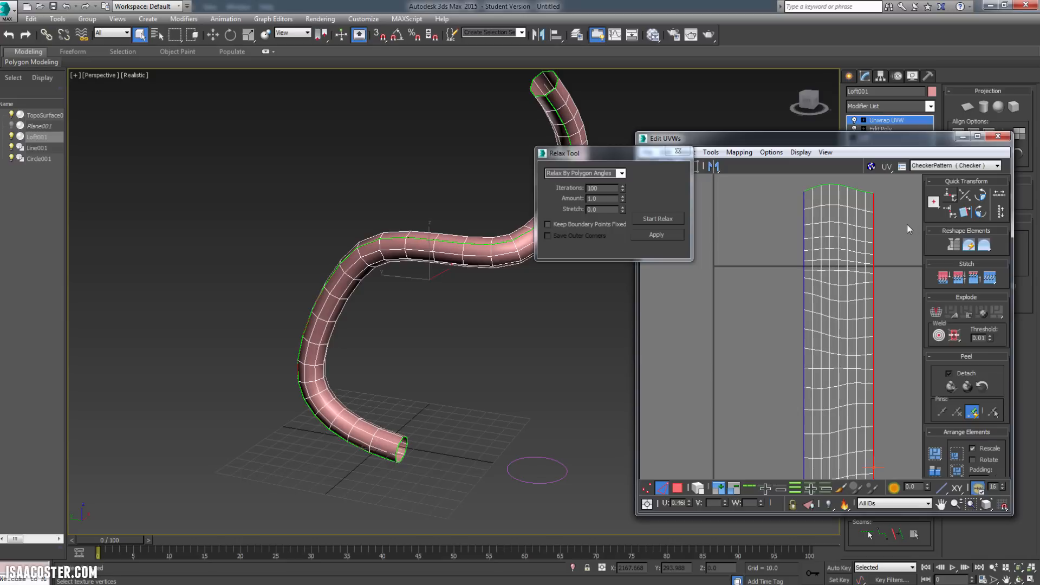
- Align the shell's bottom border edges horizontally
click(908, 225)
scroll(905, 222, down, 1)
middle_drag(835, 271, 818, 198)
middle_drag(816, 317, 807, 195)
middle_drag(824, 395, 816, 299)
middle_drag(808, 345, 785, 396)
scroll(792, 383, up, 2)
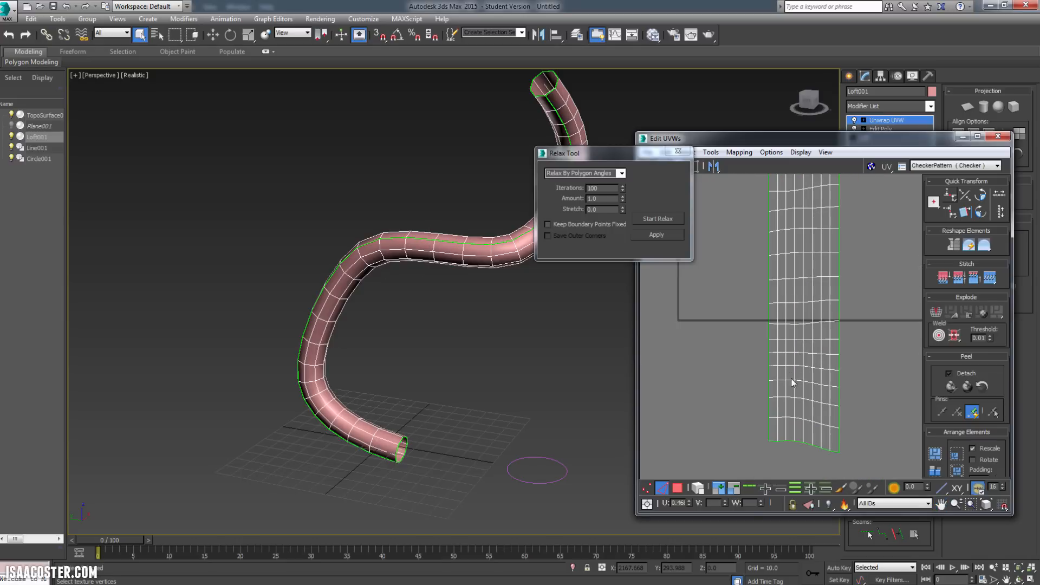
double_click(789, 442)
click(951, 197)
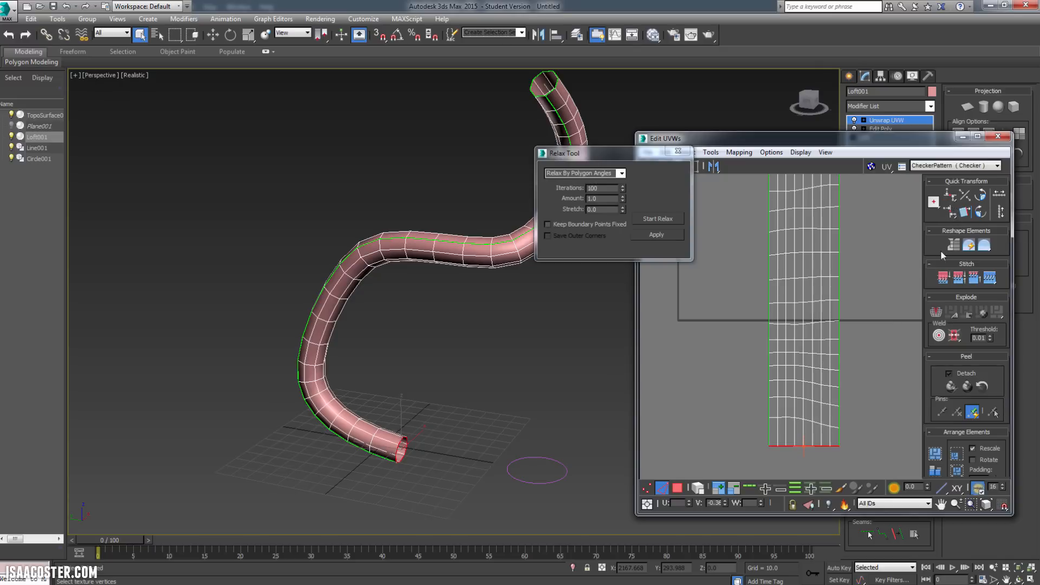
- Align the crosswise edge loops horizontally one by one, from the shell's bottom border up to its top border
double_click(828, 427)
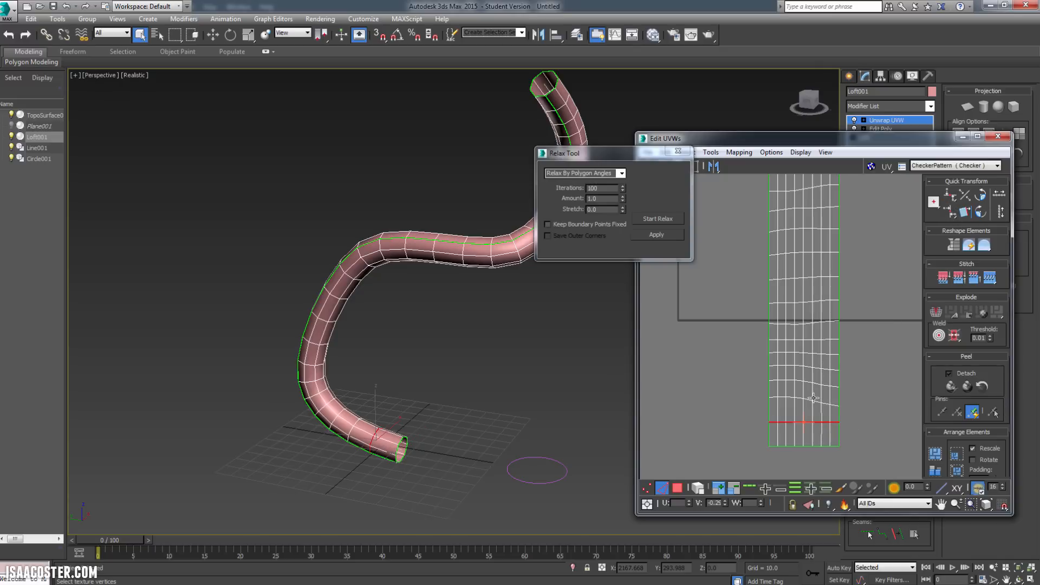
double_click(816, 401)
scroll(797, 404, down, 3)
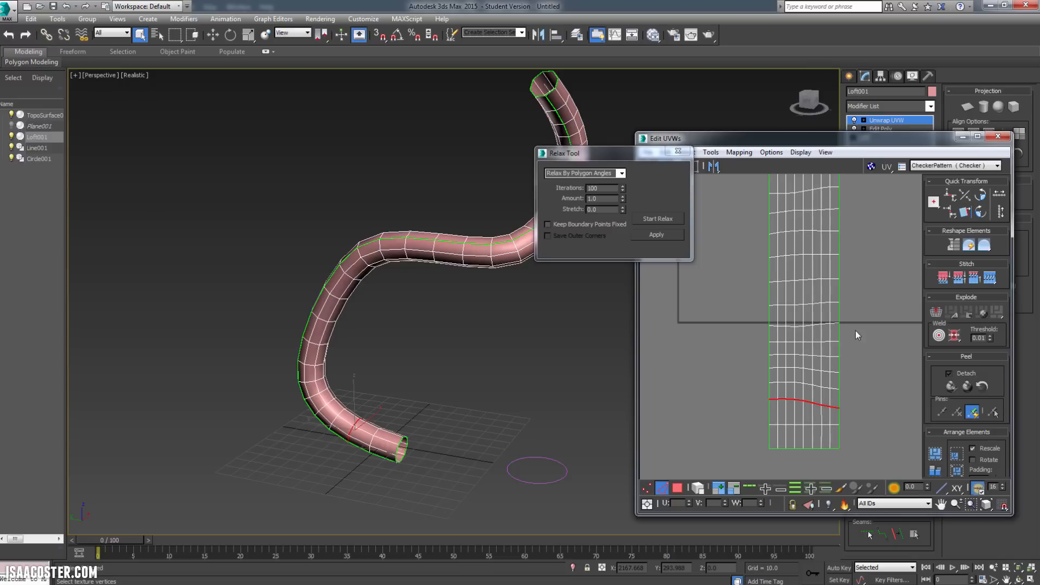
middle_drag(809, 377, 801, 388)
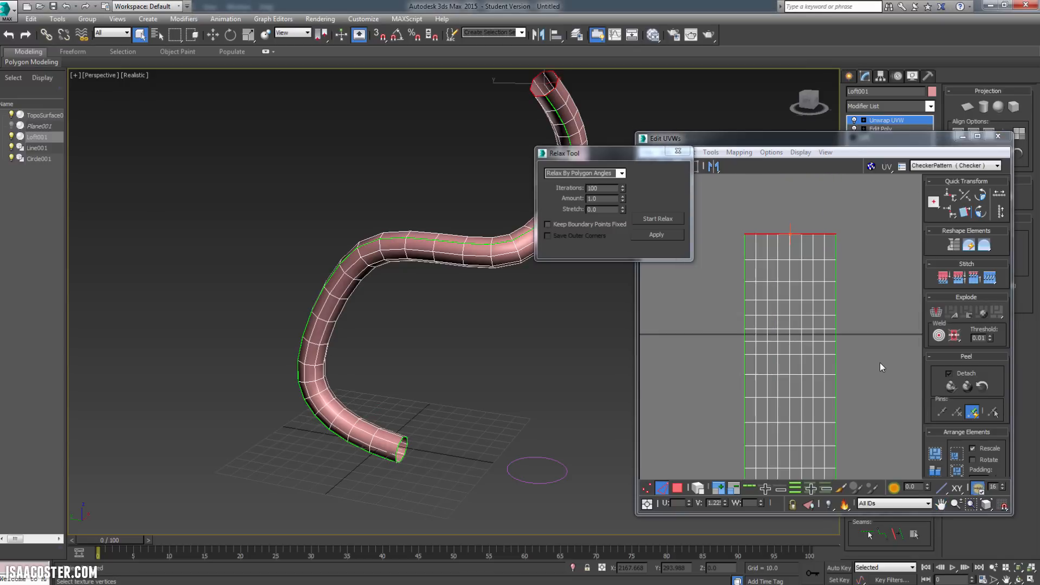
scroll(848, 286, down, 5)
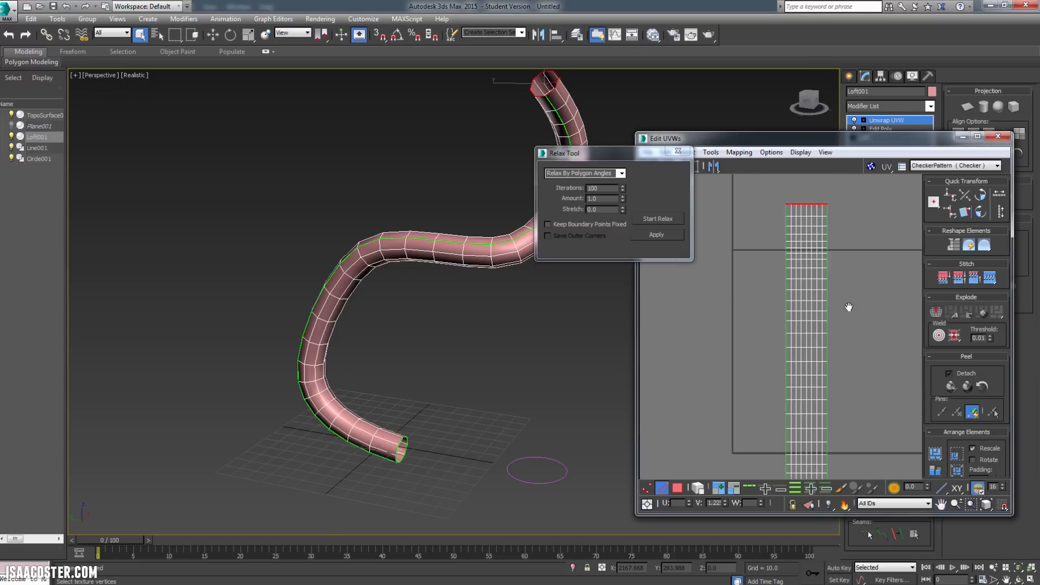
middle_drag(848, 304, 827, 283)
scroll(828, 293, down, 2)
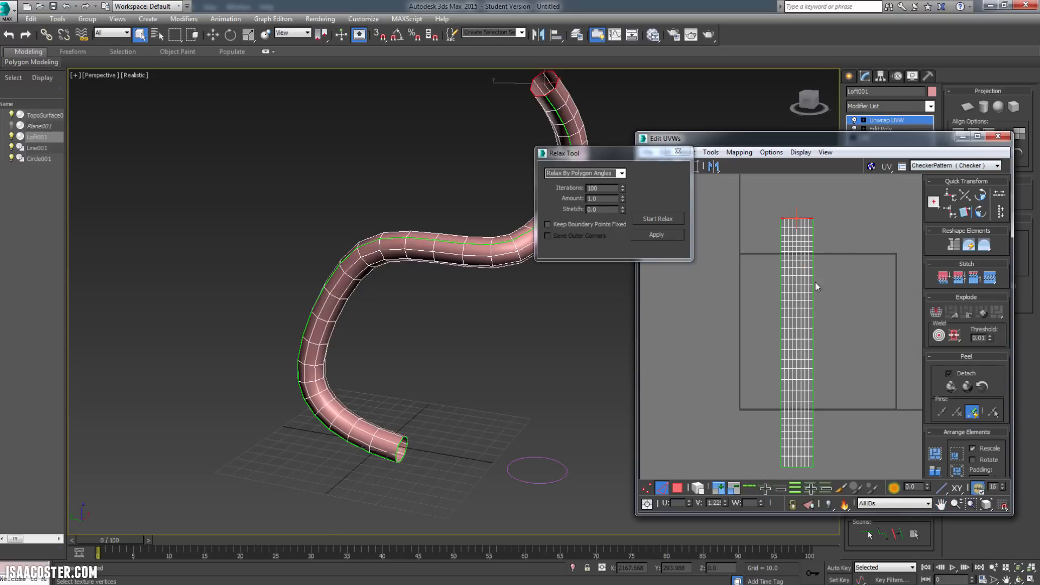
middle_drag(862, 285, 853, 291)
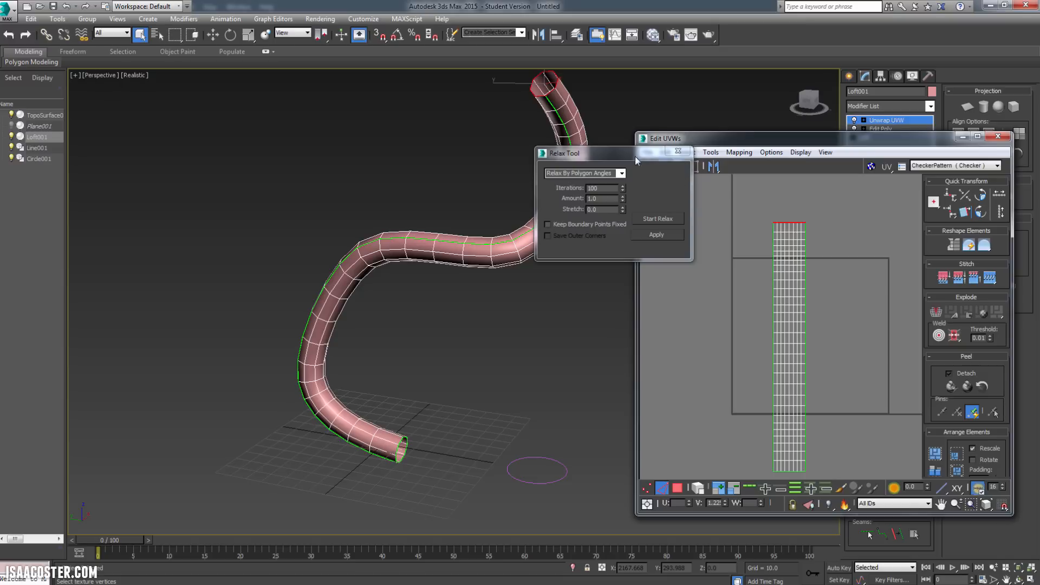
- Move the Relax Tool dialog clear of the UV editor and display CheckerPattern behind the shell and on the tube
drag(636, 156, 269, 103)
middle_drag(840, 241, 840, 224)
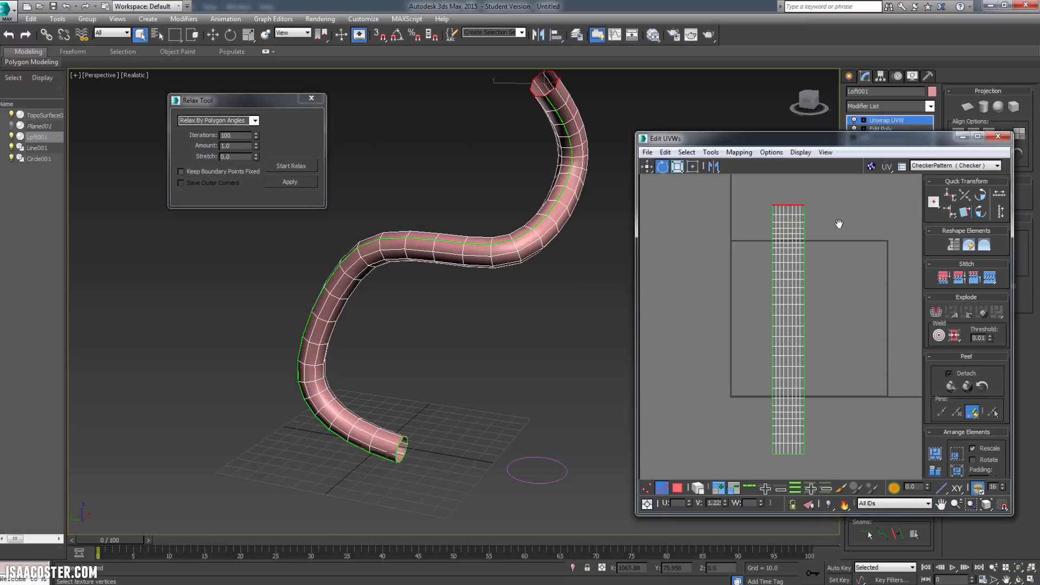
click(840, 224)
click(871, 166)
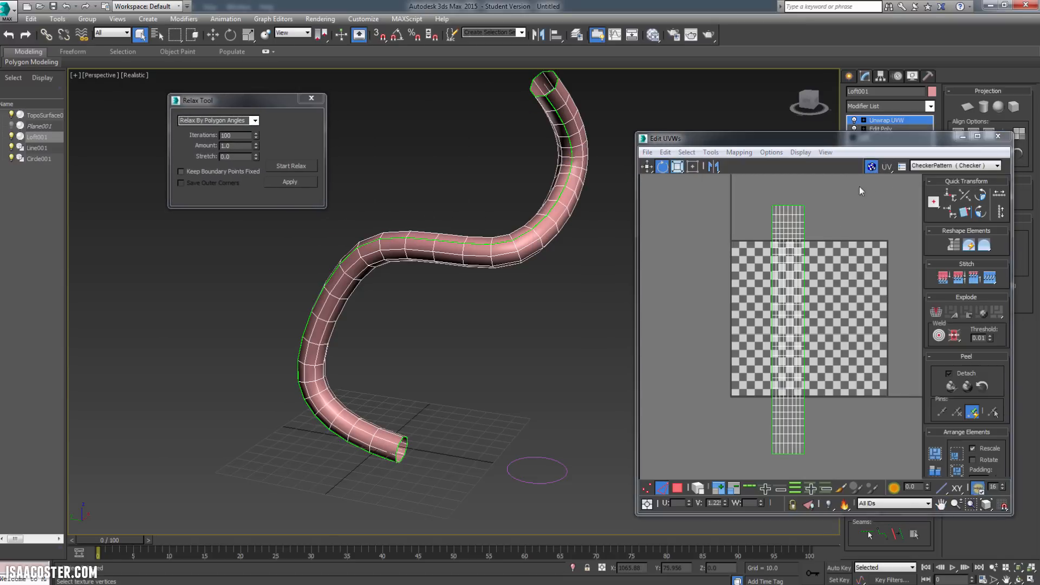
click(934, 166)
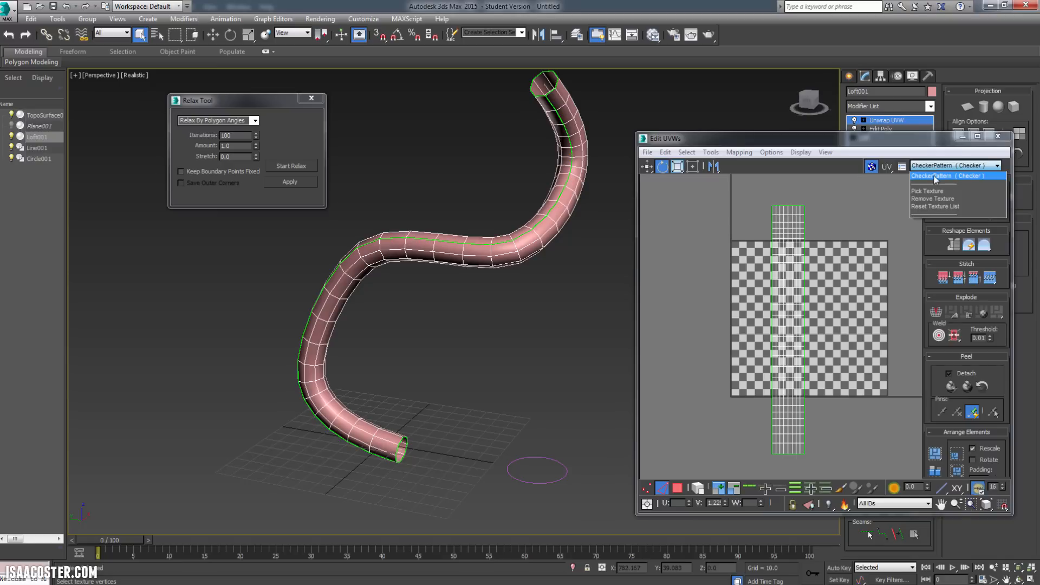
click(936, 177)
alt+middle_drag(584, 261, 894, 177)
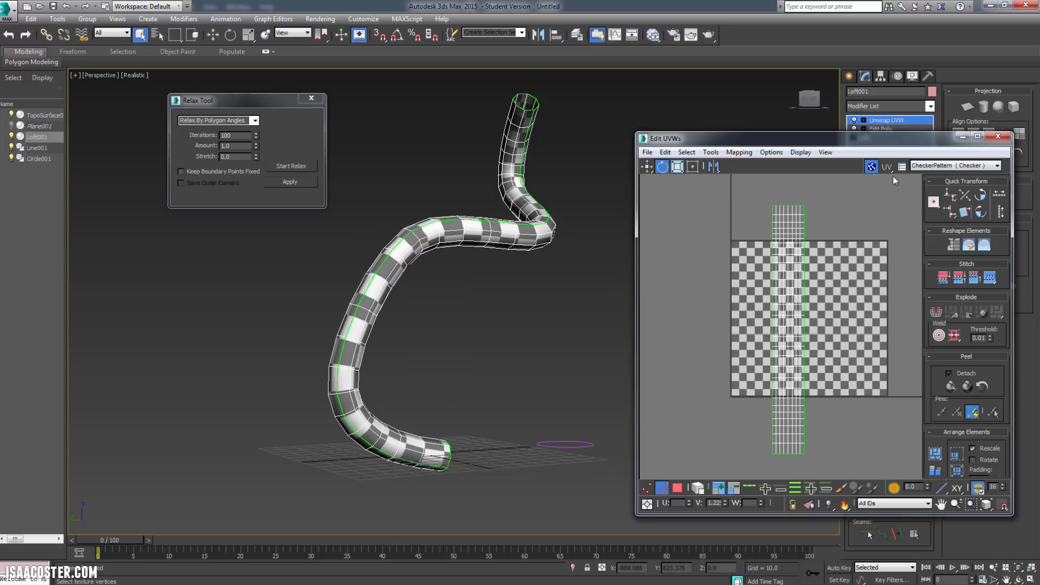
- Examine the checker pattern along the tube from several angles for stretching and square size
click(934, 166)
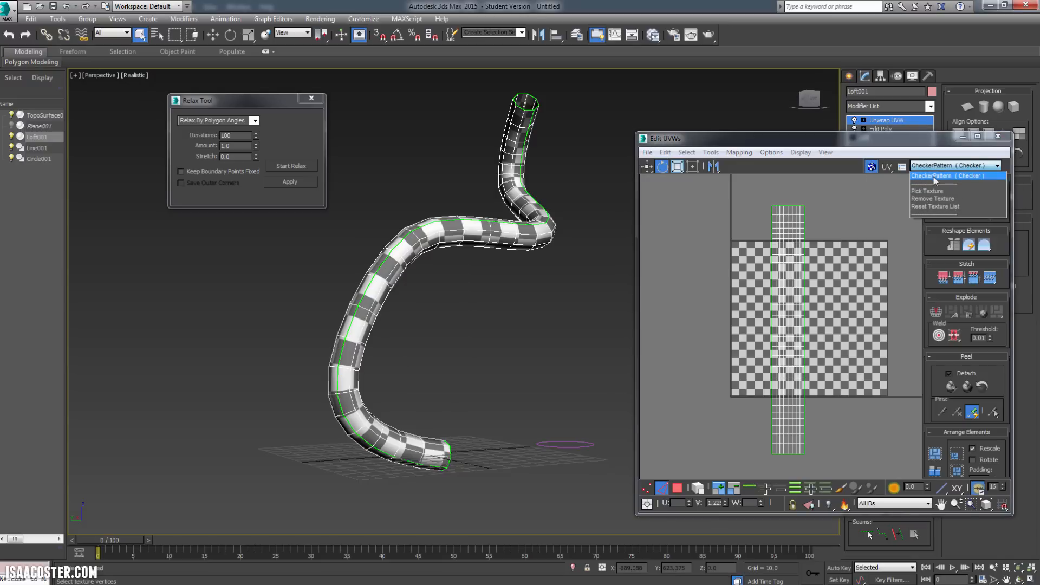
alt+middle_drag(538, 268, 499, 272)
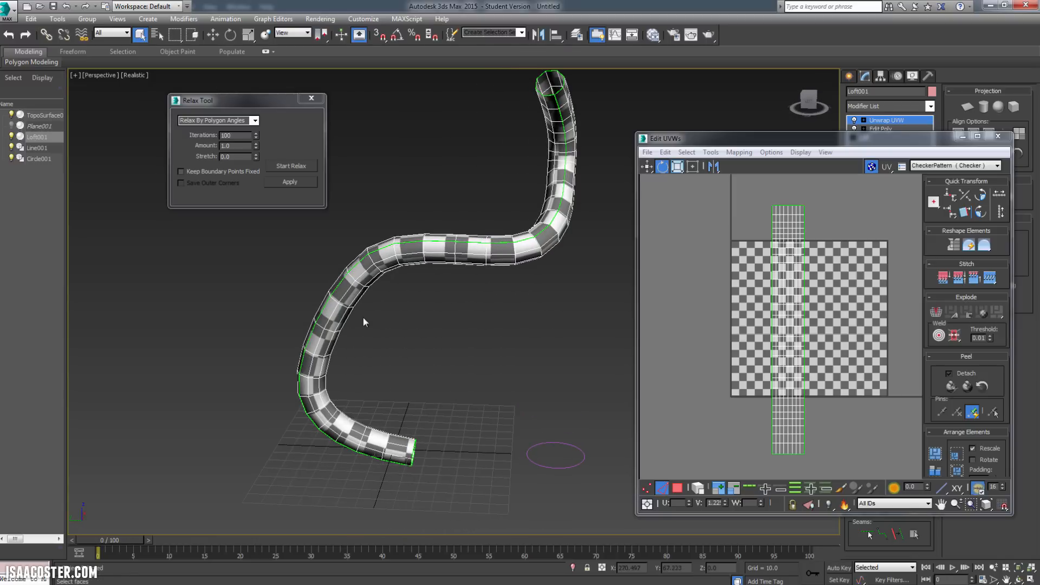
alt+middle_drag(630, 283, 560, 314)
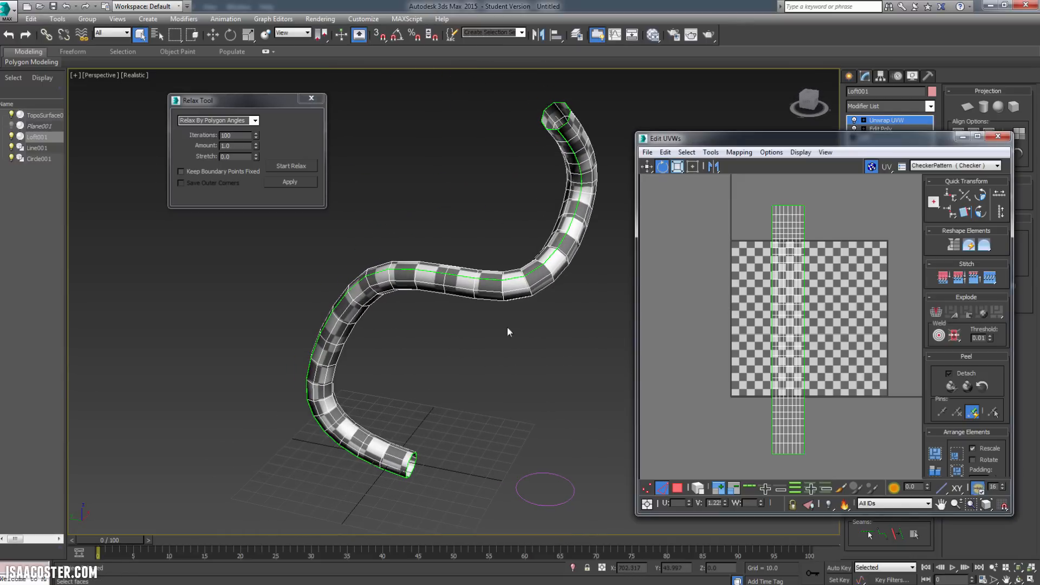
alt+middle_drag(344, 333, 422, 387)
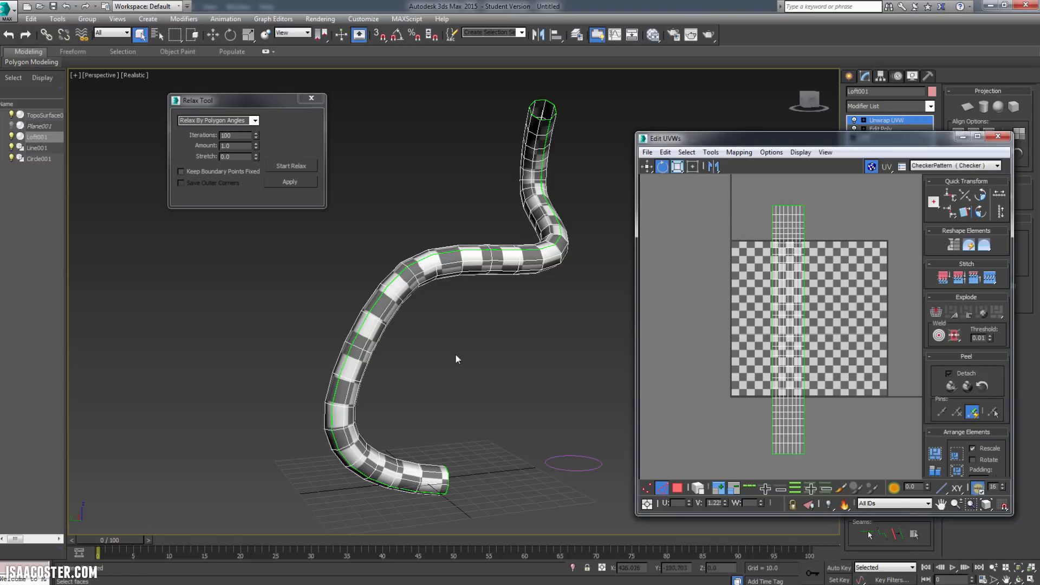
alt+middle_drag(455, 358, 548, 358)
- Select the shell's polygons and move the shell onto the lower-left corner of the UV square
scroll(710, 307, down, 2)
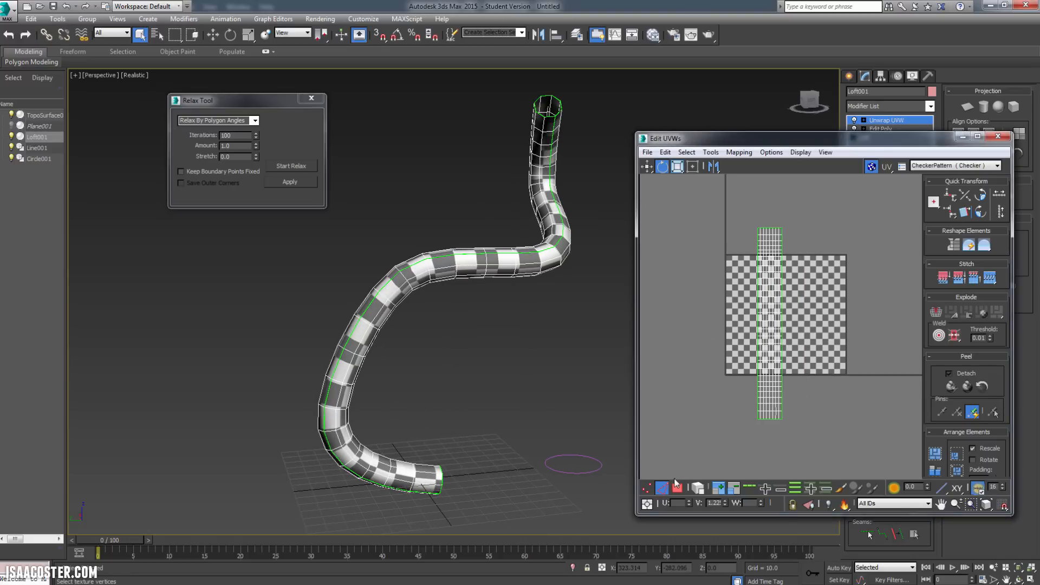
click(677, 487)
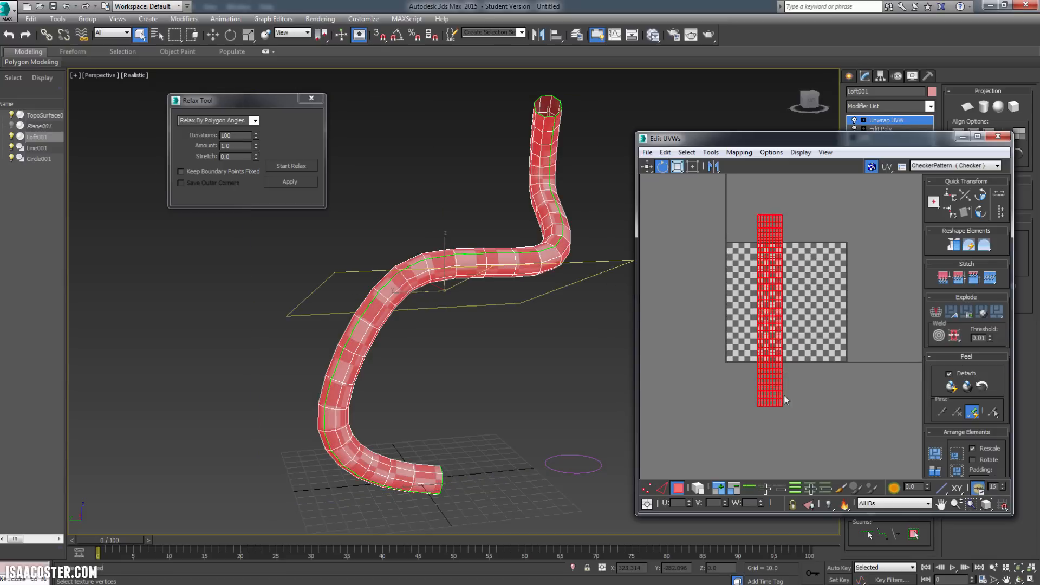
key(w)
drag(776, 390, 744, 346)
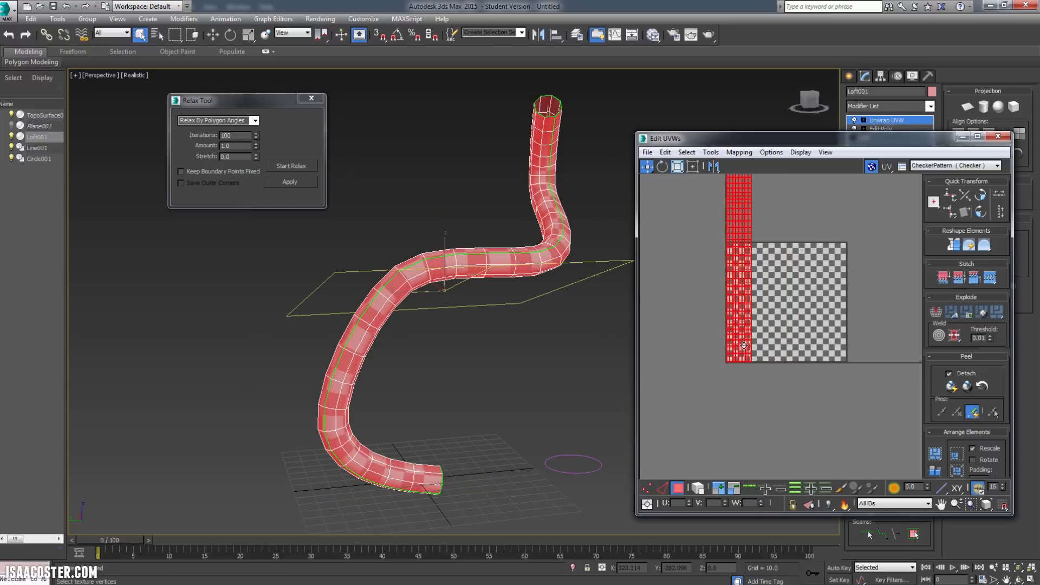
- Scale the shell up proportionally from its lower-left corner until its width fills the UV square
click(693, 167)
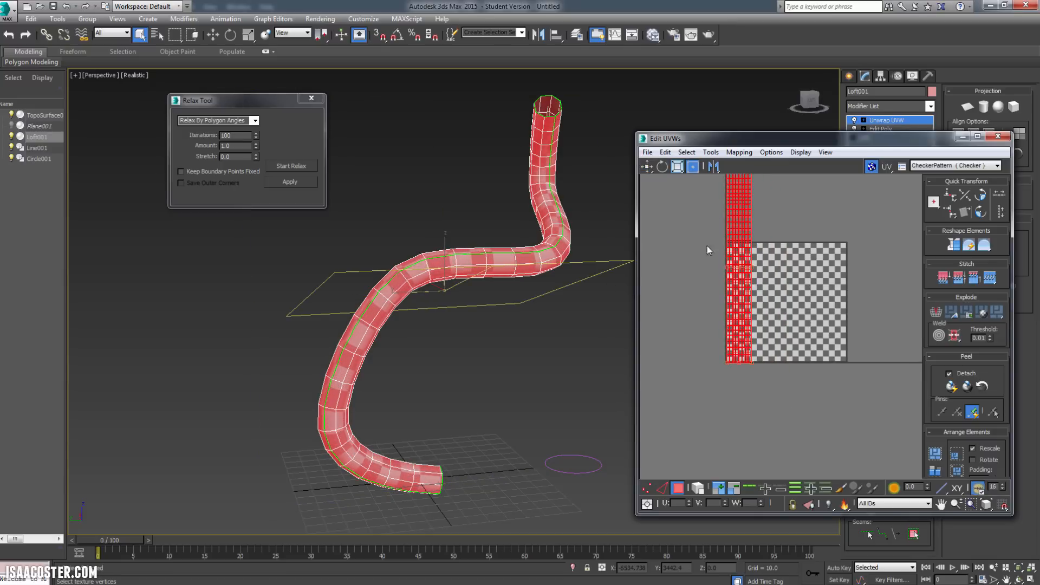
scroll(706, 258, down, 4)
drag(741, 217, 777, 186)
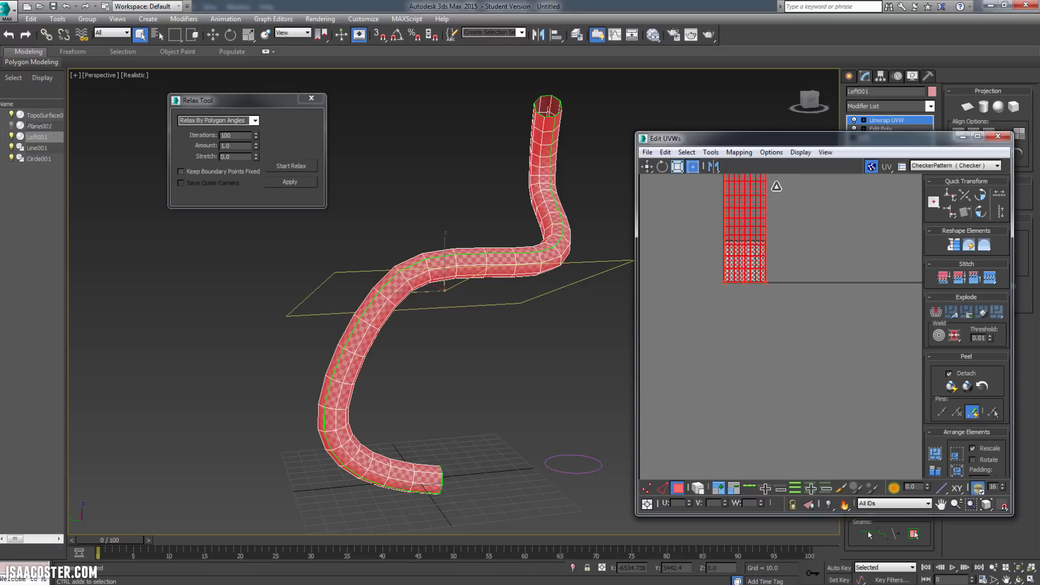
scroll(794, 255, up, 3)
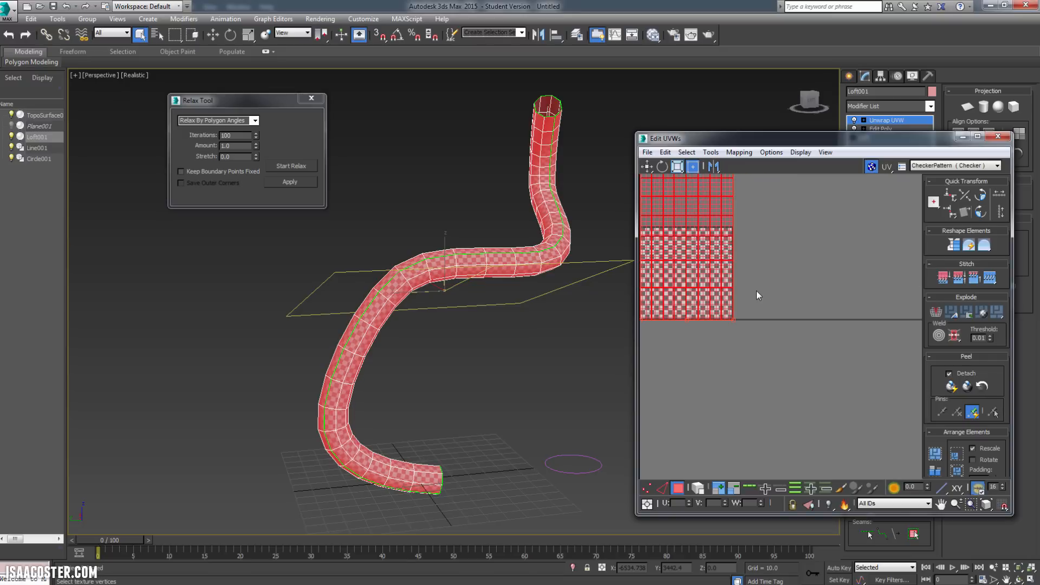
middle_drag(756, 290, 897, 334)
scroll(897, 333, up, 1)
scroll(814, 374, up, 1)
click(731, 385)
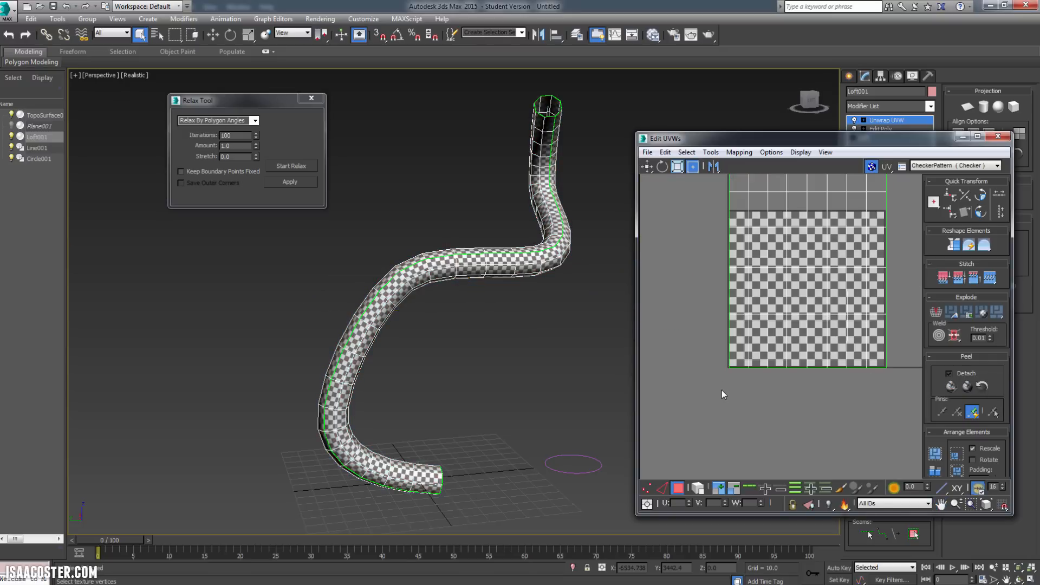
- Set the U coordinate of the shell's left border edges to 0.0 and of its right border edges to 1.0
click(663, 488)
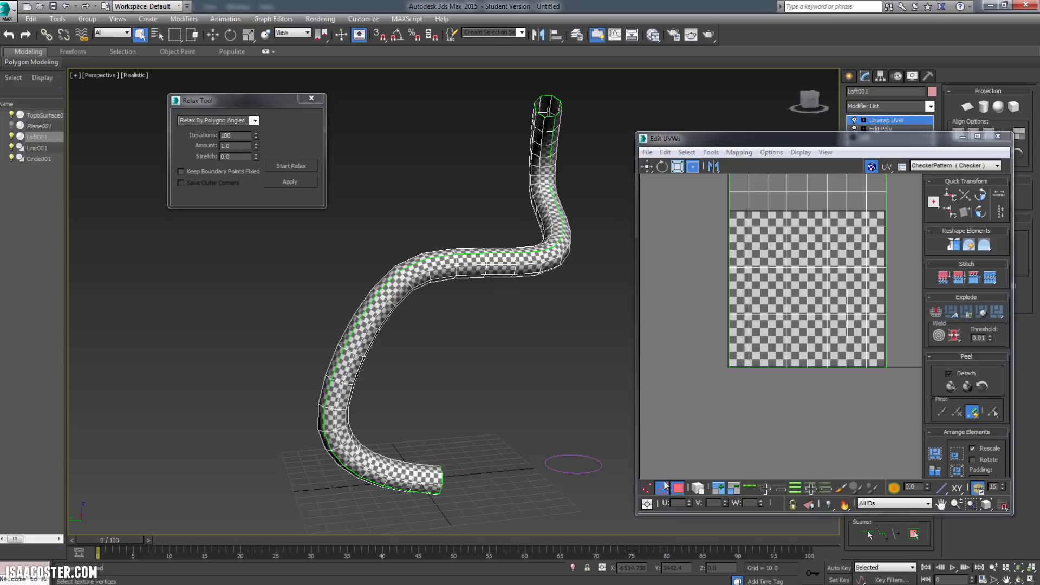
double_click(730, 358)
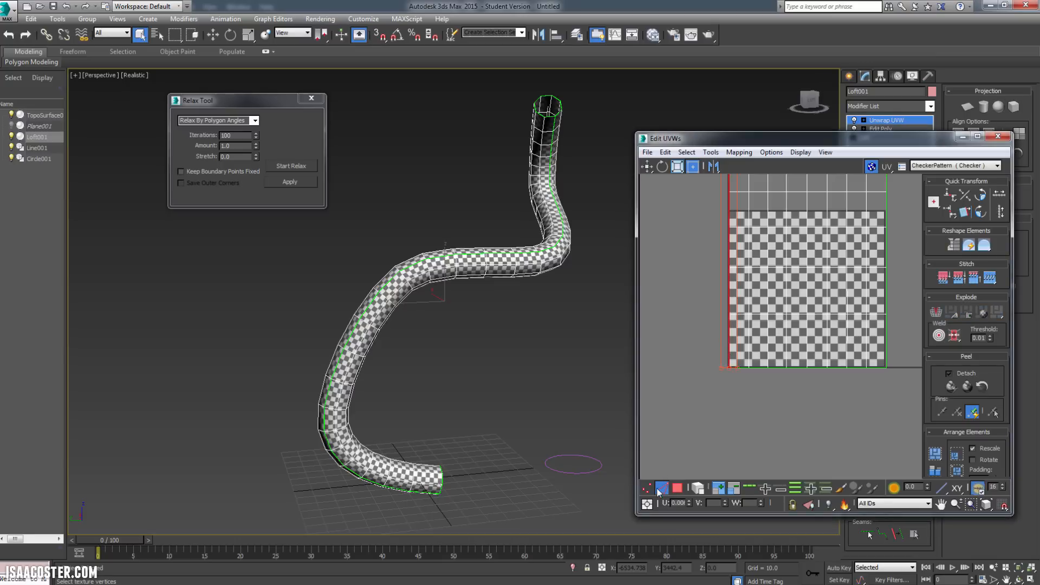
click(812, 398)
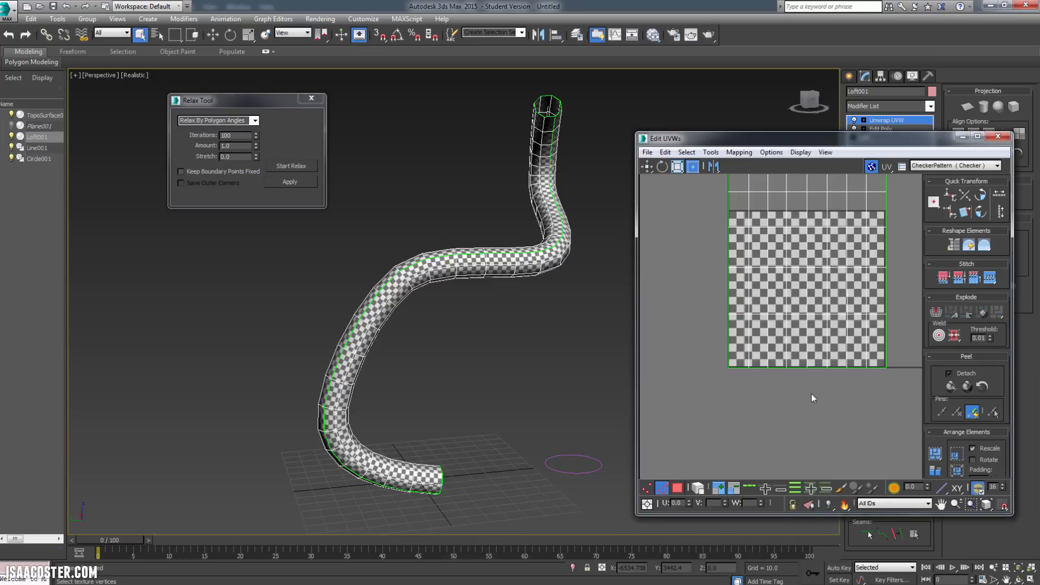
double_click(886, 354)
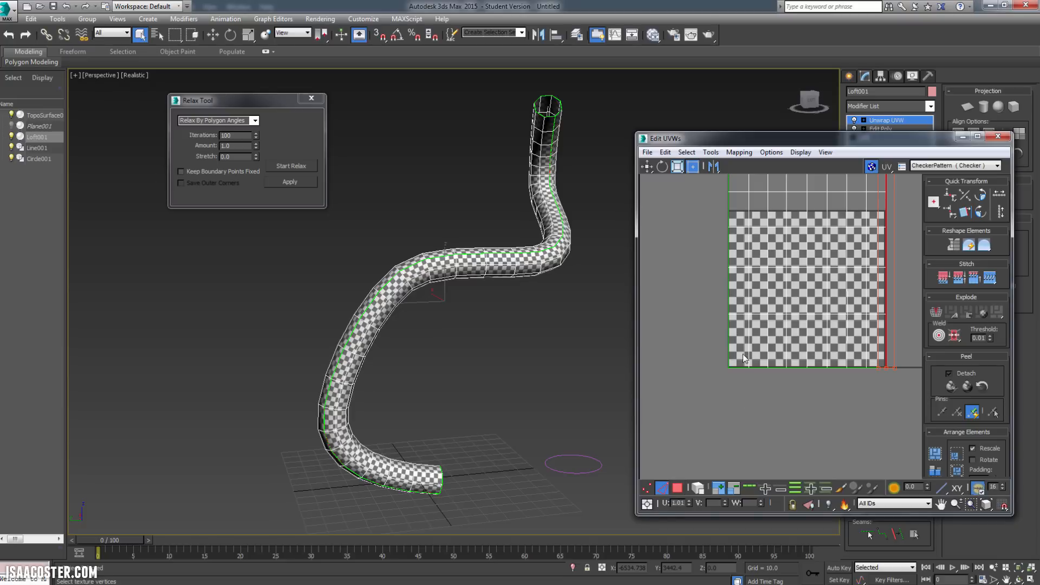
middle_drag(792, 428, 745, 431)
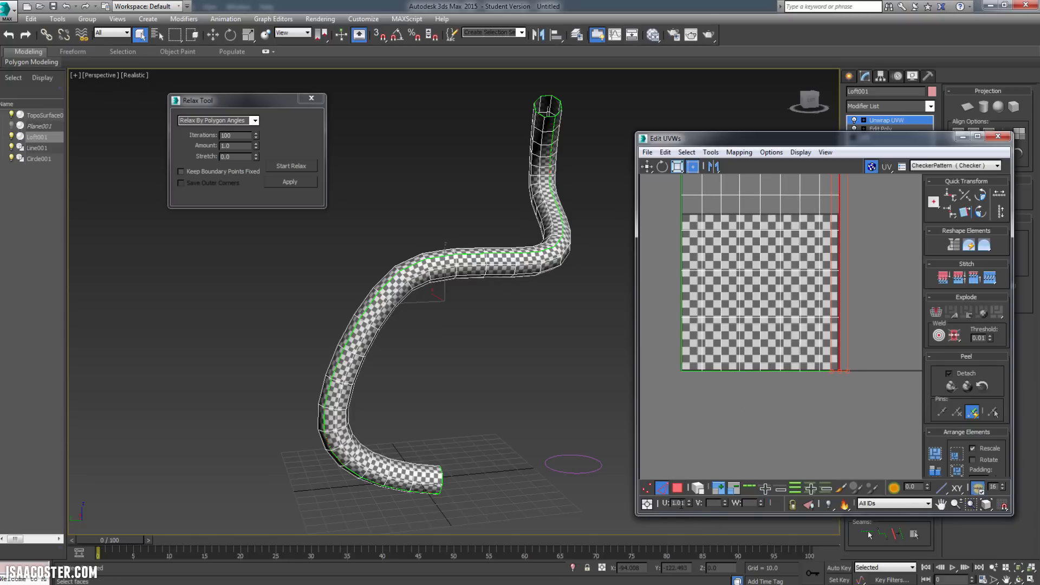
drag(682, 504, 714, 502)
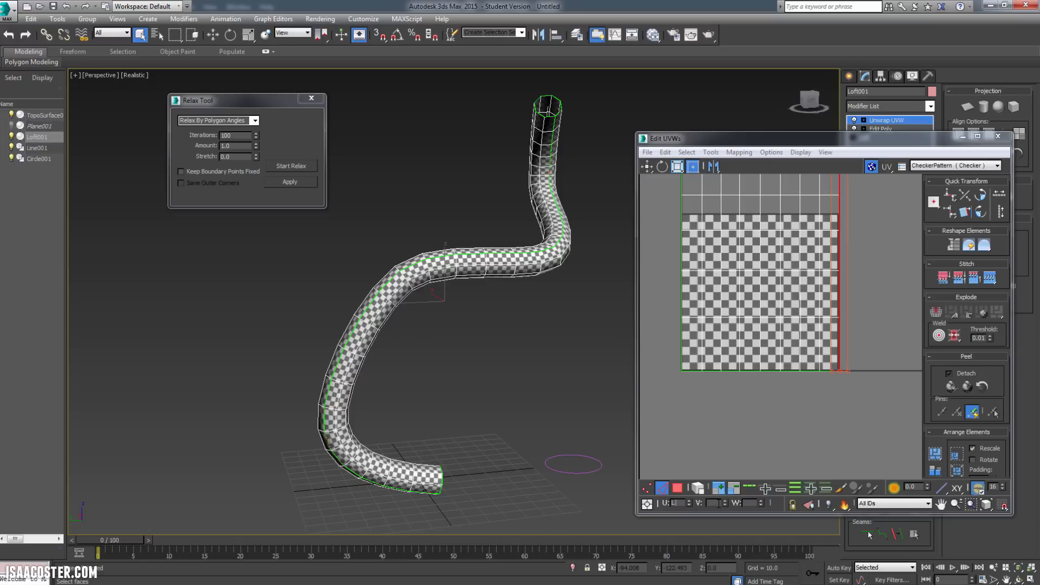
key(Return)
click(772, 447)
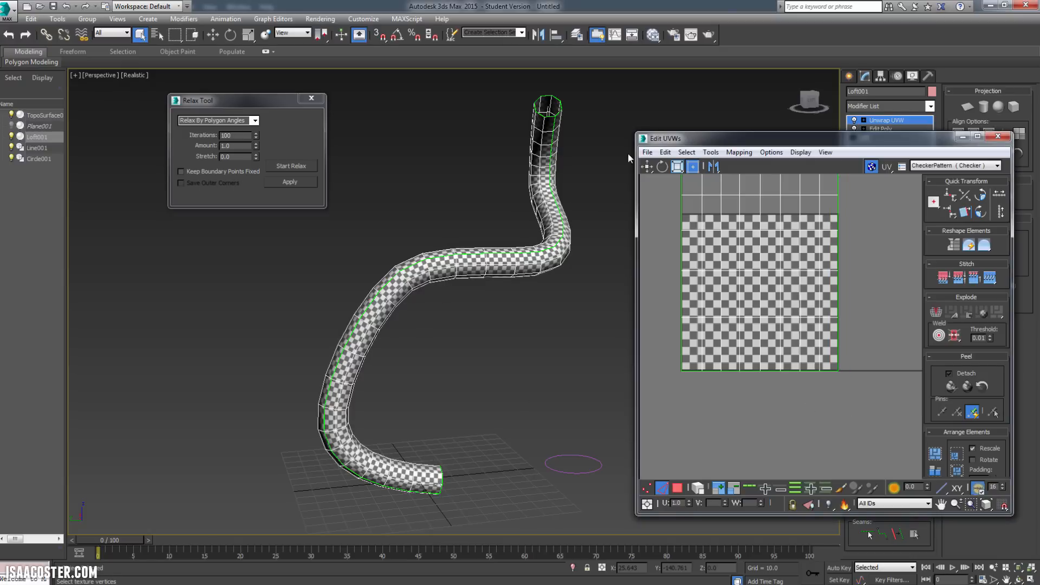
- Convert the unwrapped tube to an Editable Poly
scroll(844, 378, down, 10)
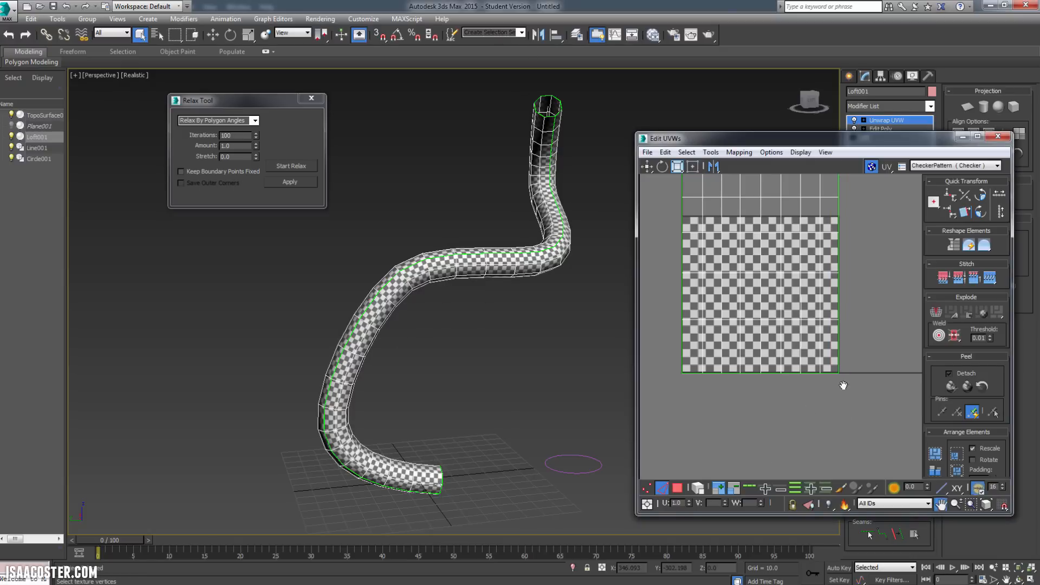
scroll(850, 375, up, 5)
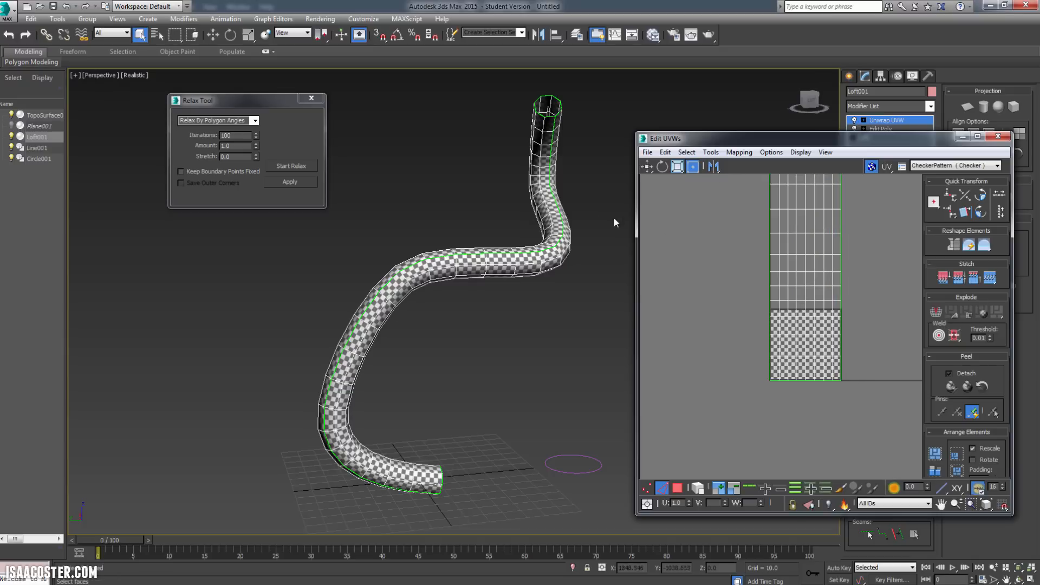
right_click(477, 261)
mouse_move(504, 372)
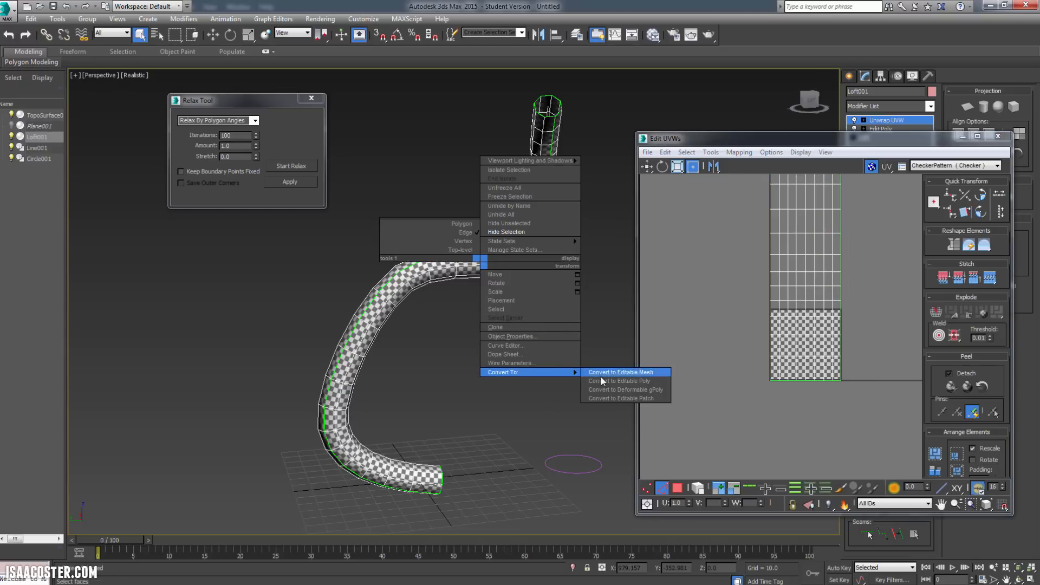
click(607, 381)
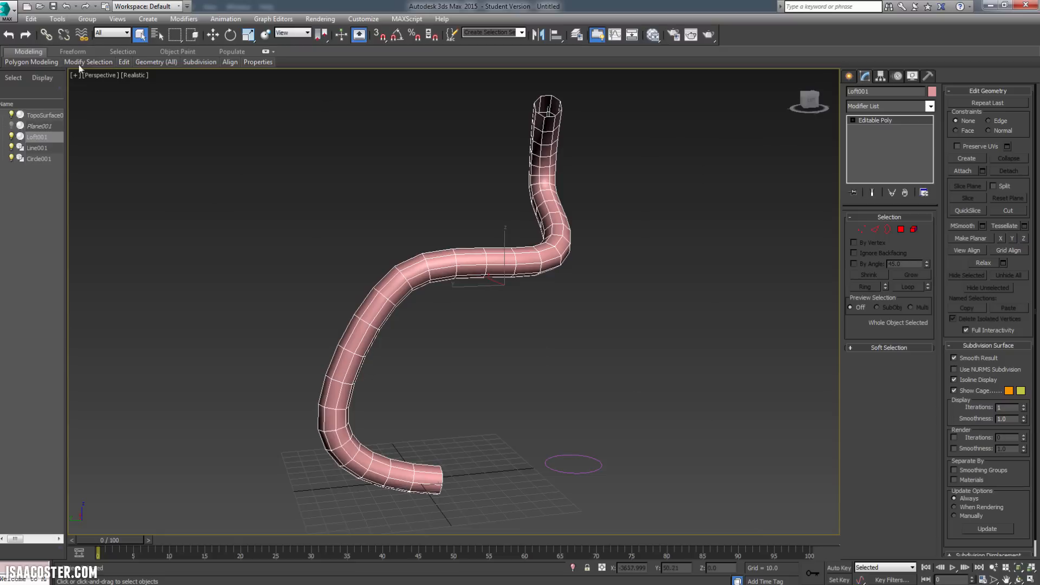
click(8, 8)
click(30, 177)
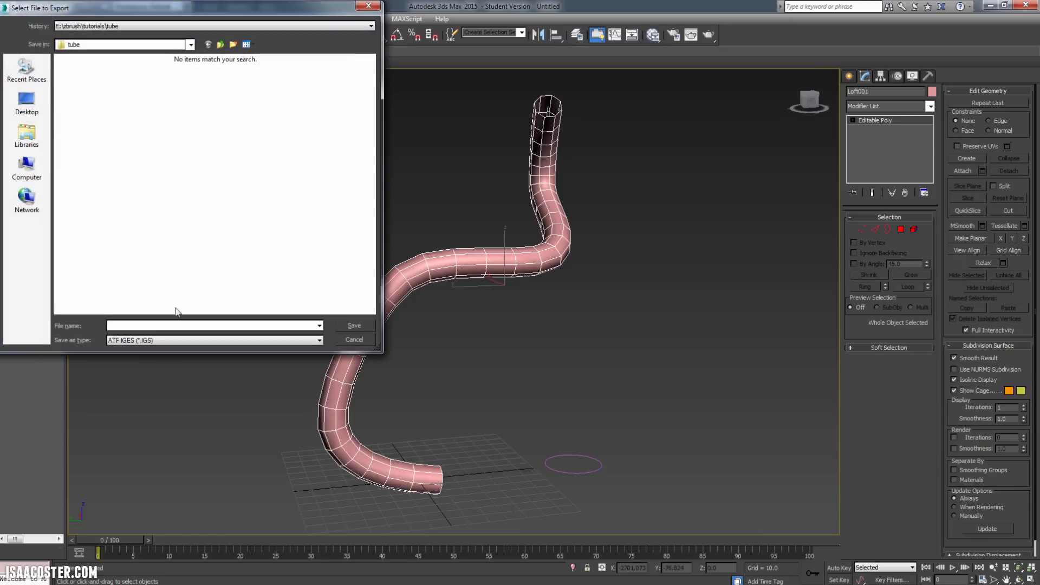
click(140, 341)
click(343, 339)
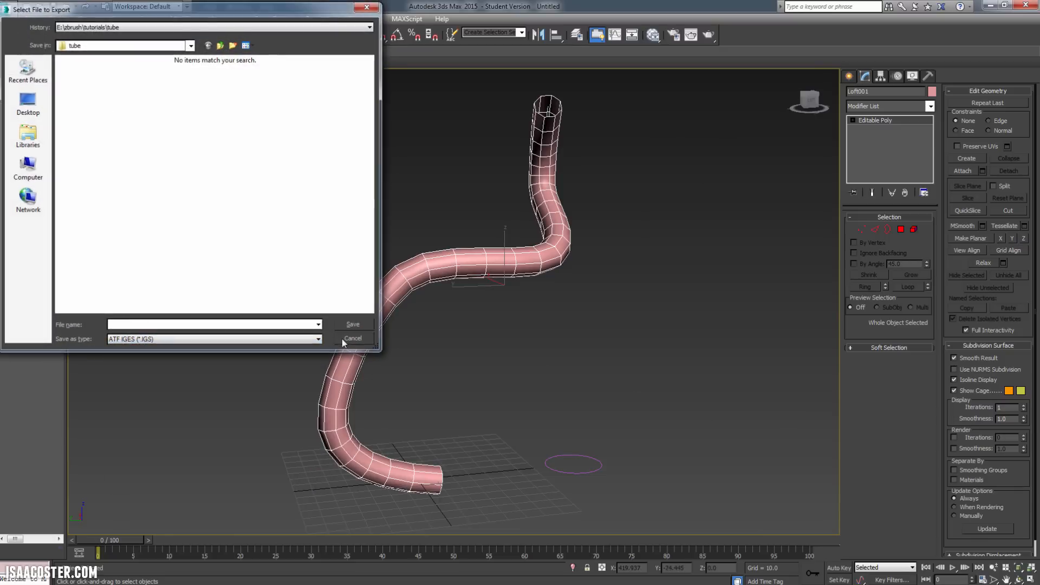
click(343, 339)
- Export the tube in OBJ format as tube_01 into the tube folder using the OBJ exporter's current options
click(8, 9)
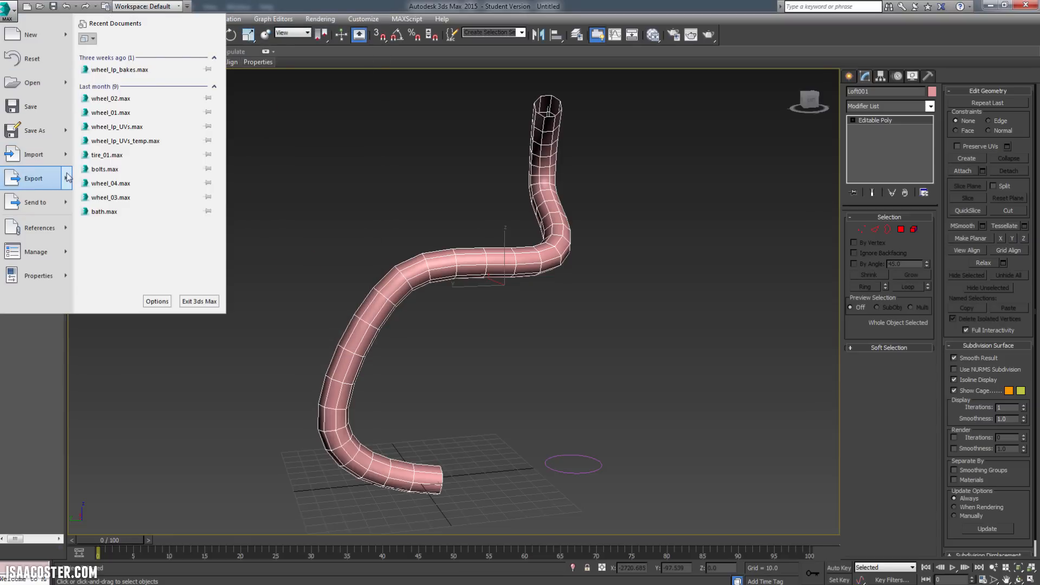
mouse_move(48, 178)
click(118, 103)
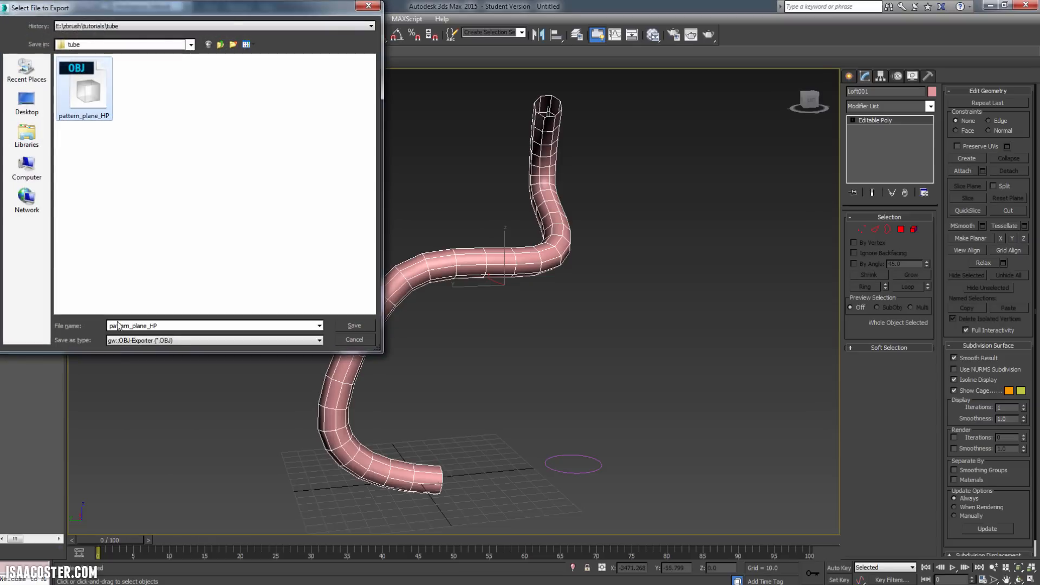
double_click(123, 325)
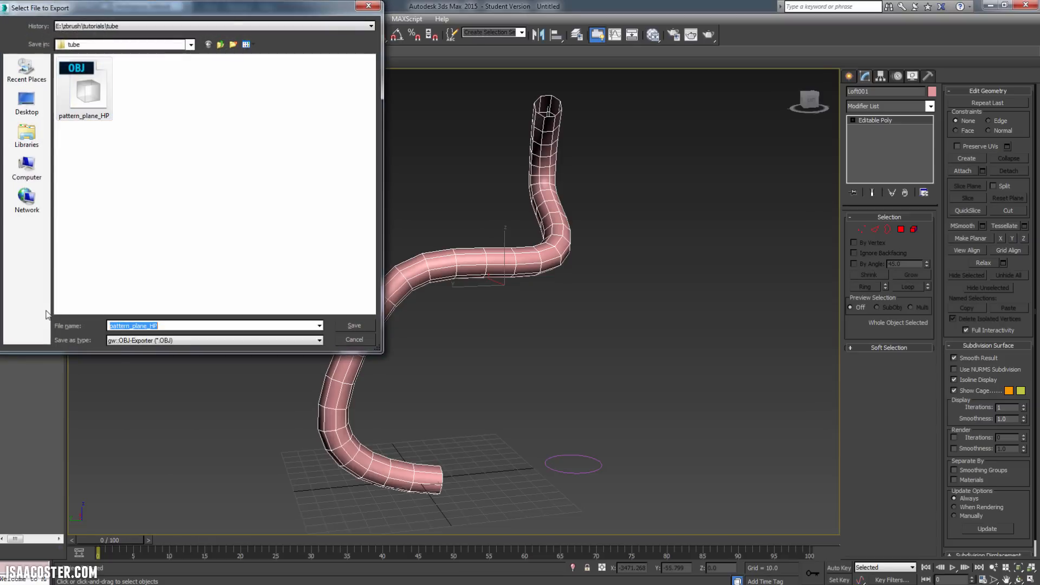
text(tube_01)
click(347, 323)
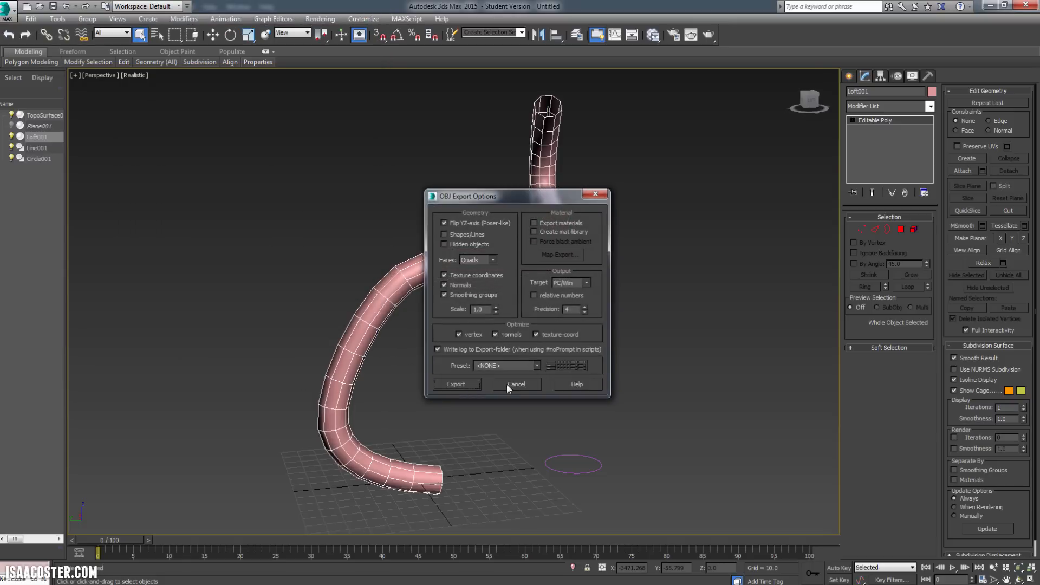
click(468, 384)
click(646, 388)
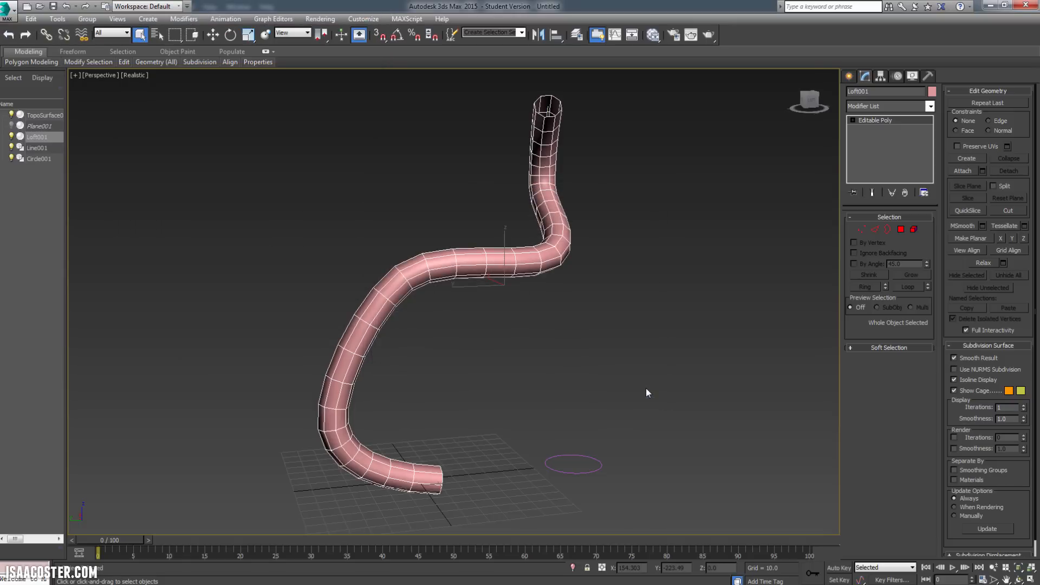
- Switch to ZBrush, set the document view to AAHalf, leave Edit mode and clear the pattern plane from the canvas
key(alt+Tab)
click(503, 310)
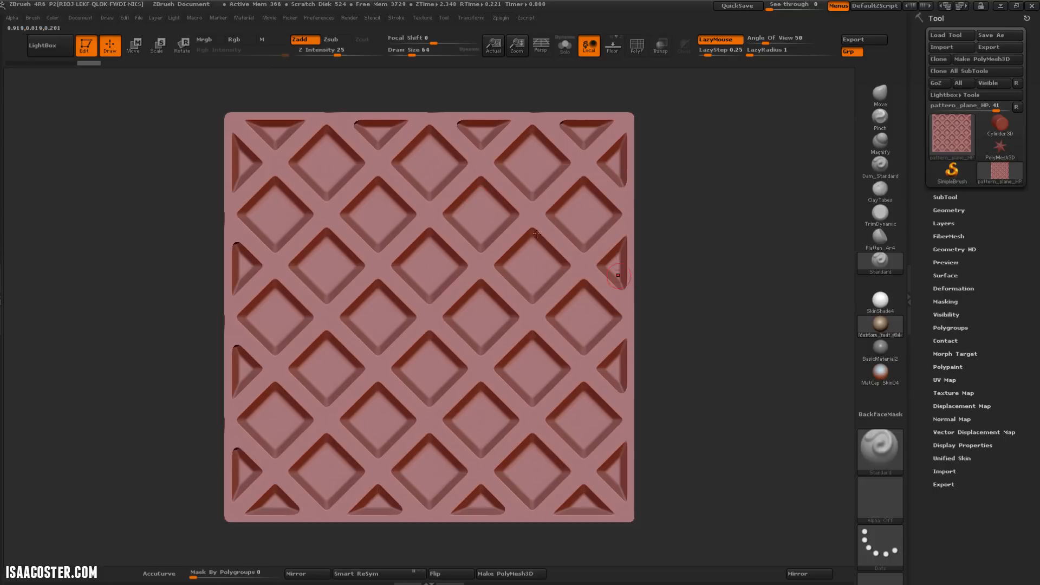
click(80, 18)
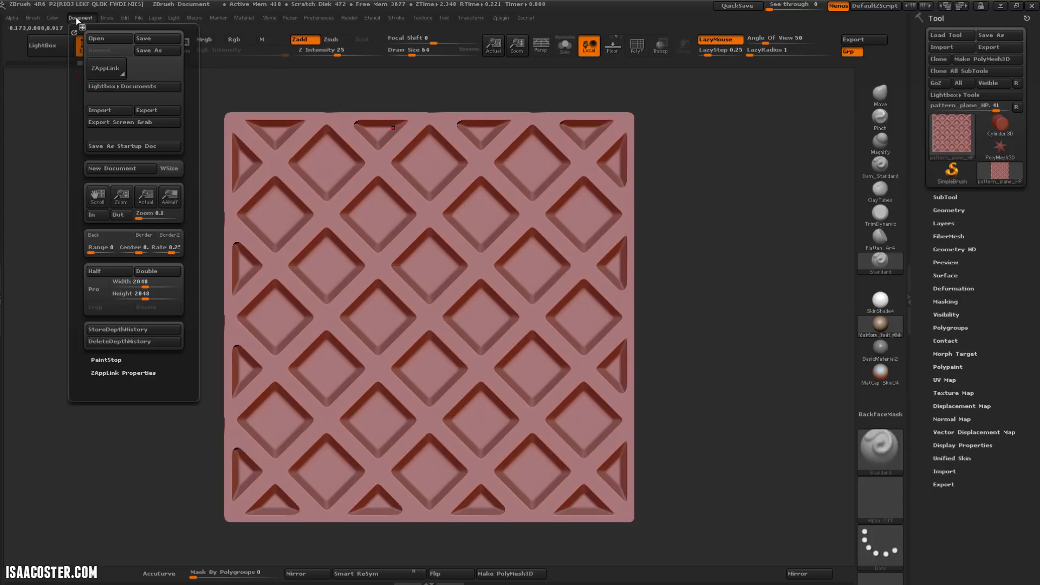
click(145, 198)
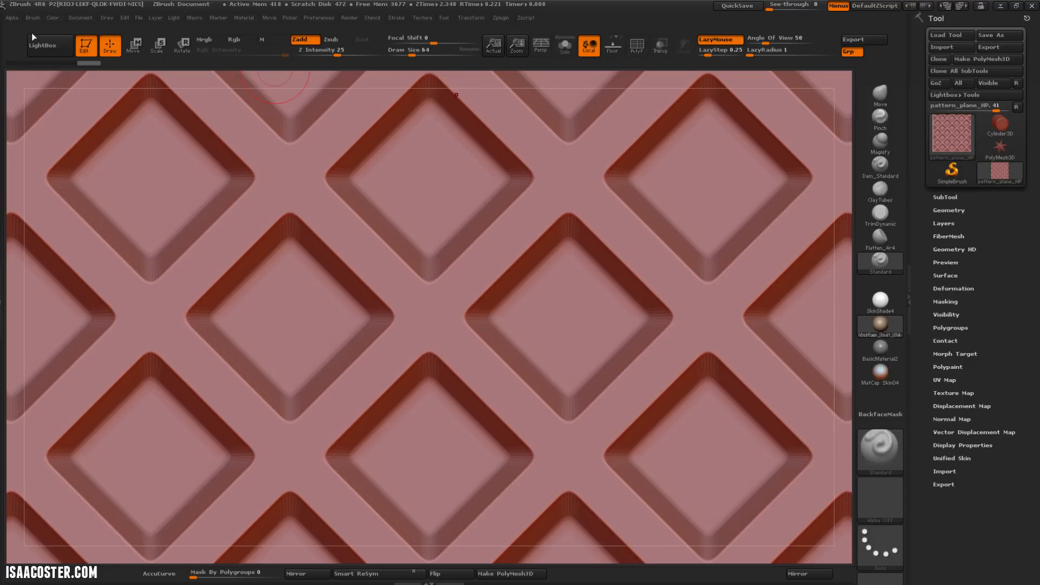
click(94, 51)
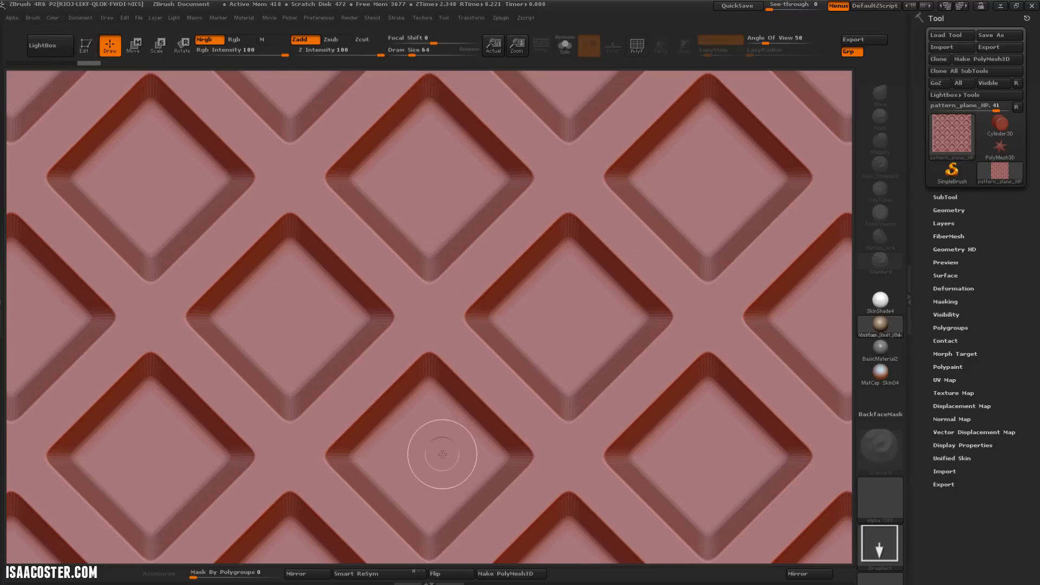
key(ctrl+n)
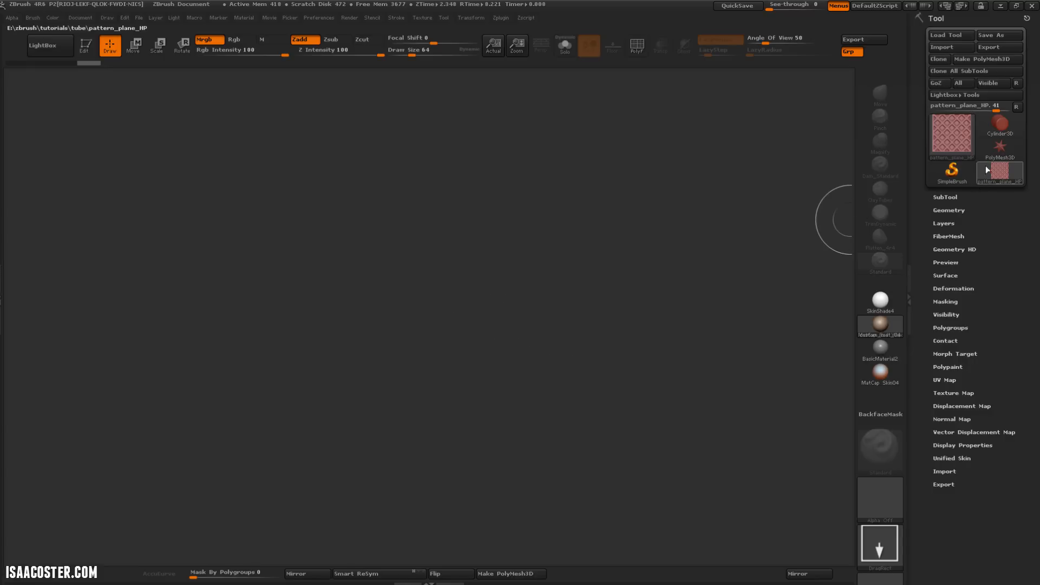
- Draw a PolyMesh3D star on the canvas and enter Edit mode
click(1000, 147)
drag(518, 254, 458, 353)
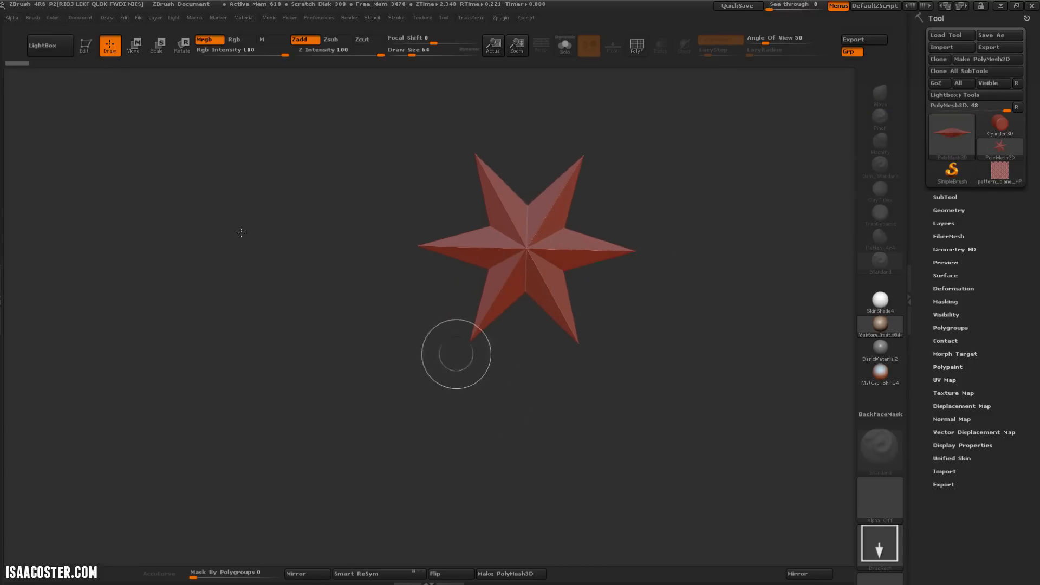
click(86, 46)
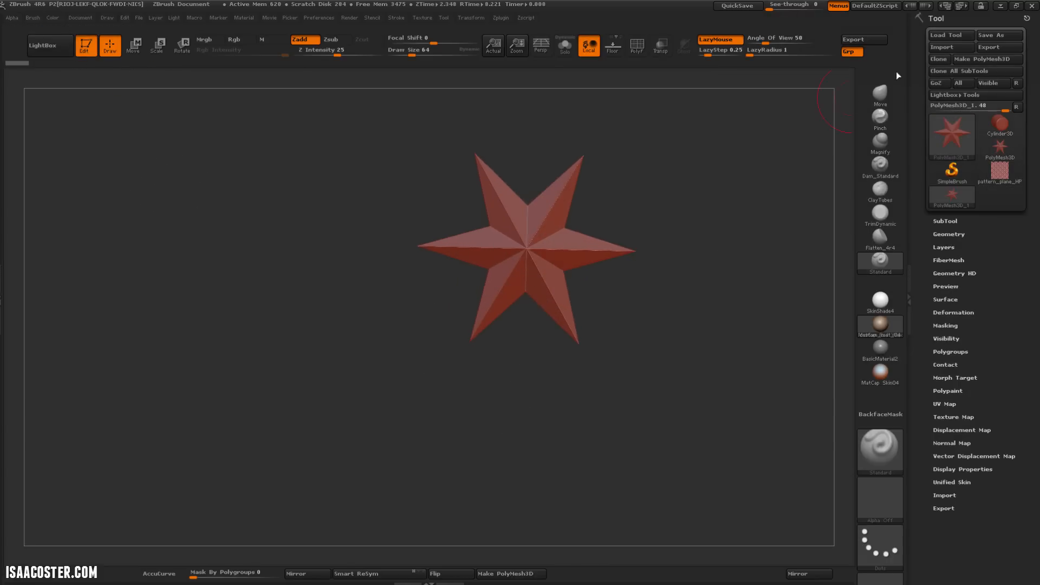
- Import the tube_01 mesh in place of the star and subdivide it into a smooth tube
click(945, 48)
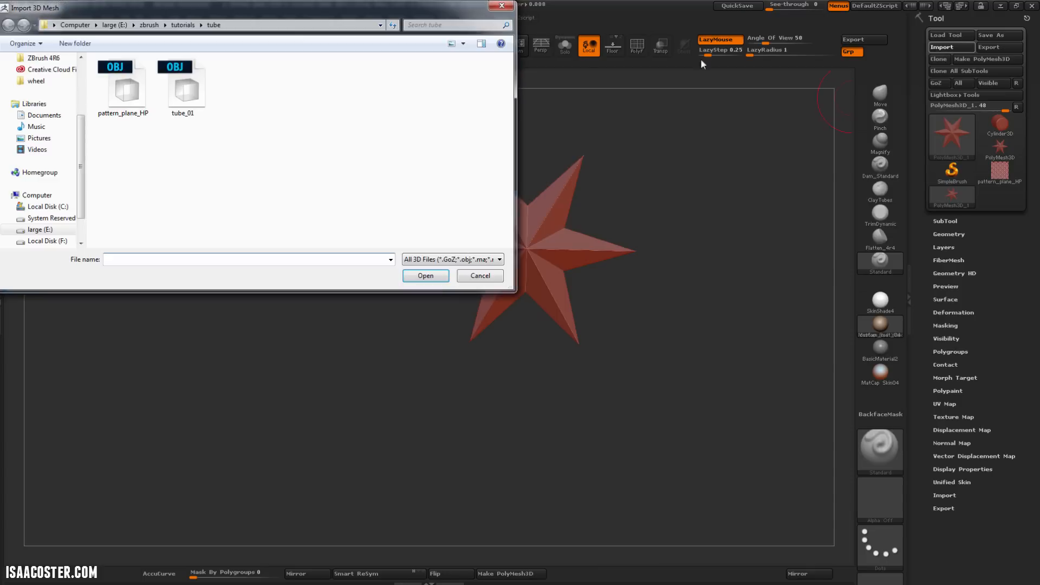
click(186, 100)
click(426, 276)
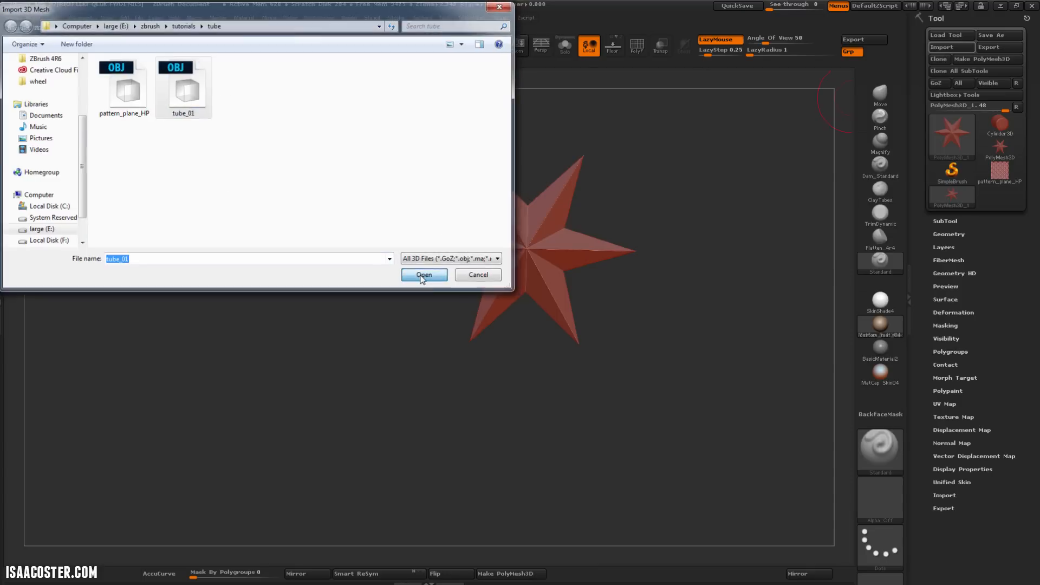
drag(604, 367, 604, 403)
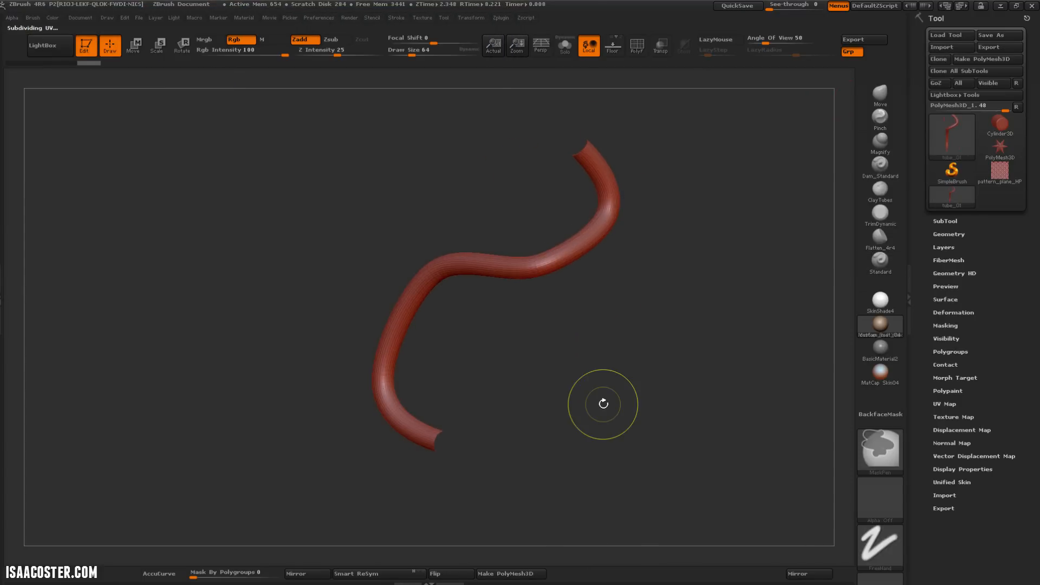
drag(590, 365, 923, 360)
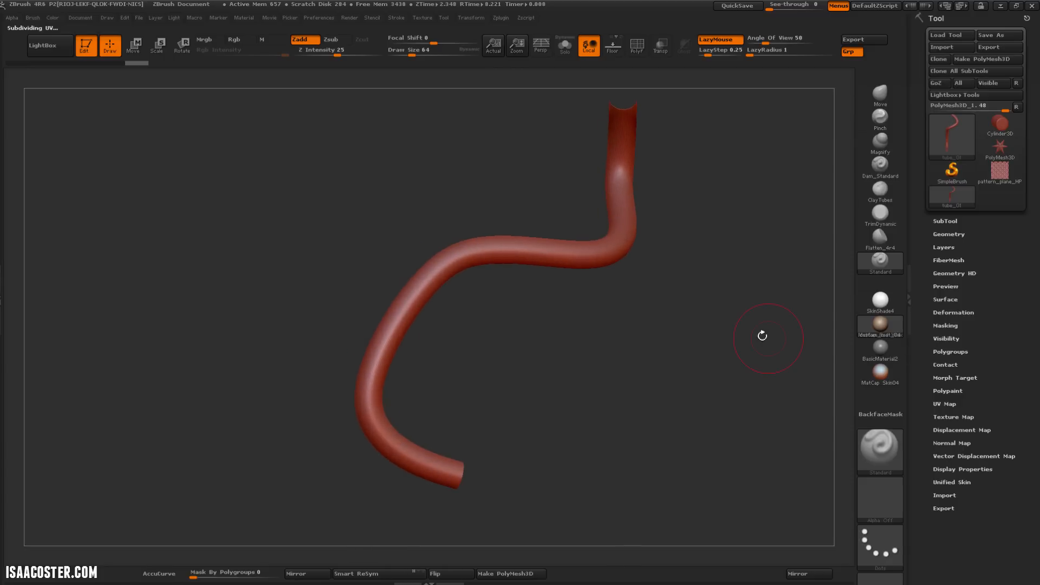
drag(763, 336, 760, 330)
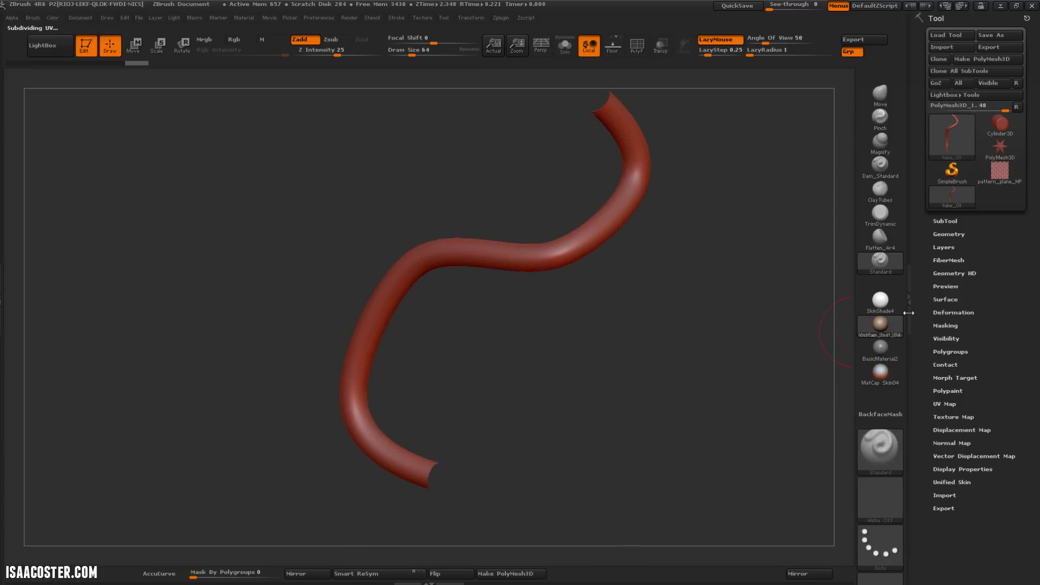
- Add surface noise to the tube in NoiseMaker, switch it to UV mode and load alpha_01 as its alpha
click(940, 299)
click(934, 310)
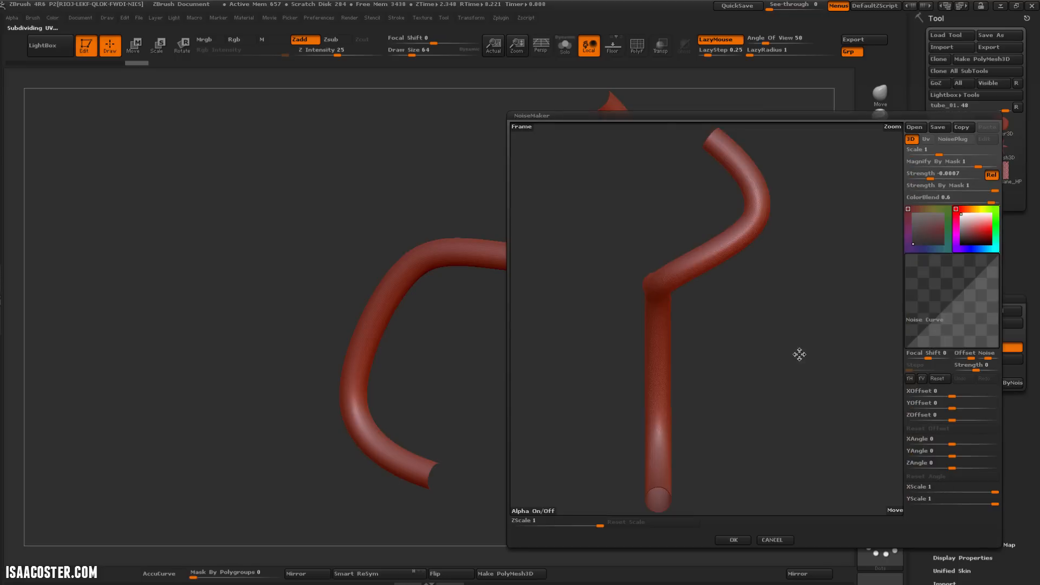
drag(799, 354, 829, 346)
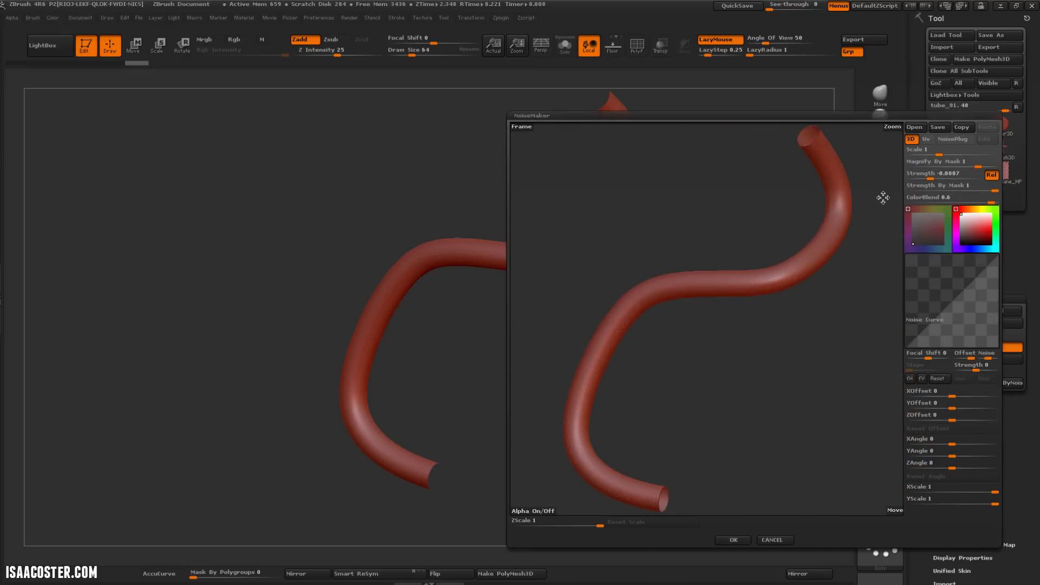
click(927, 139)
click(537, 511)
click(122, 87)
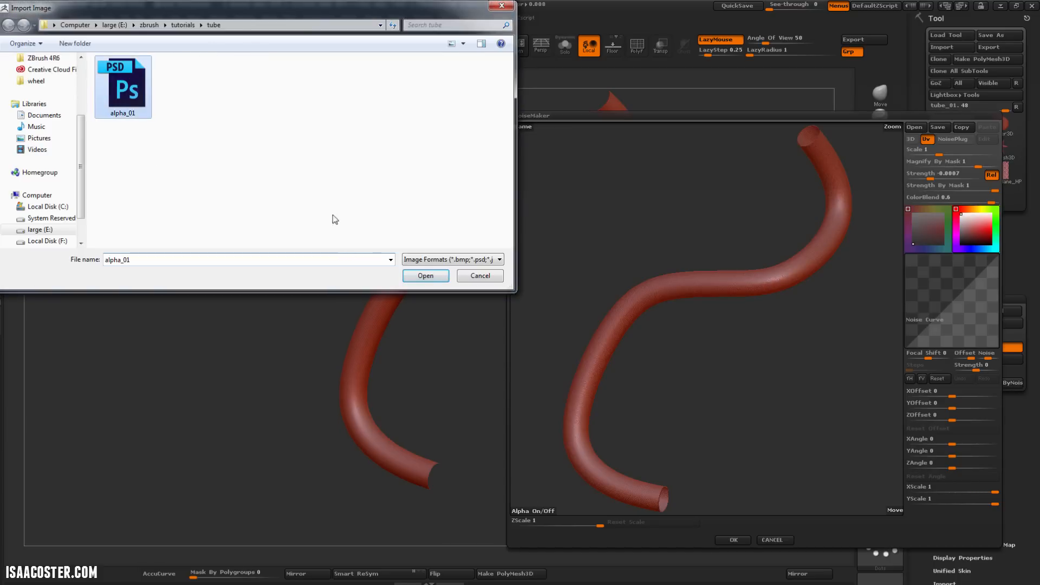
click(425, 277)
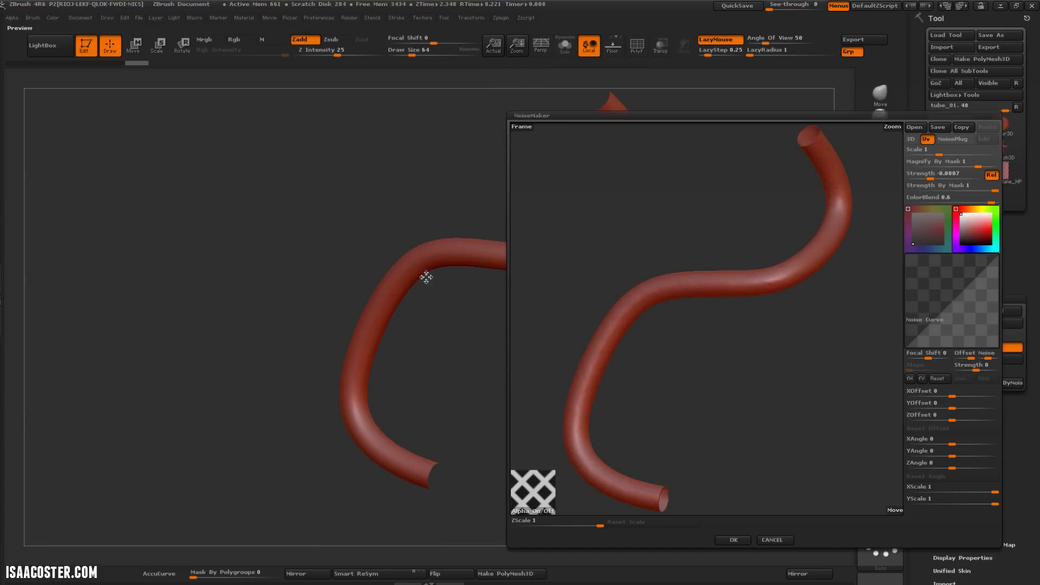
- Set the noise strength to -0.0322 and the noise scale to about 0.816
drag(750, 375, 729, 360)
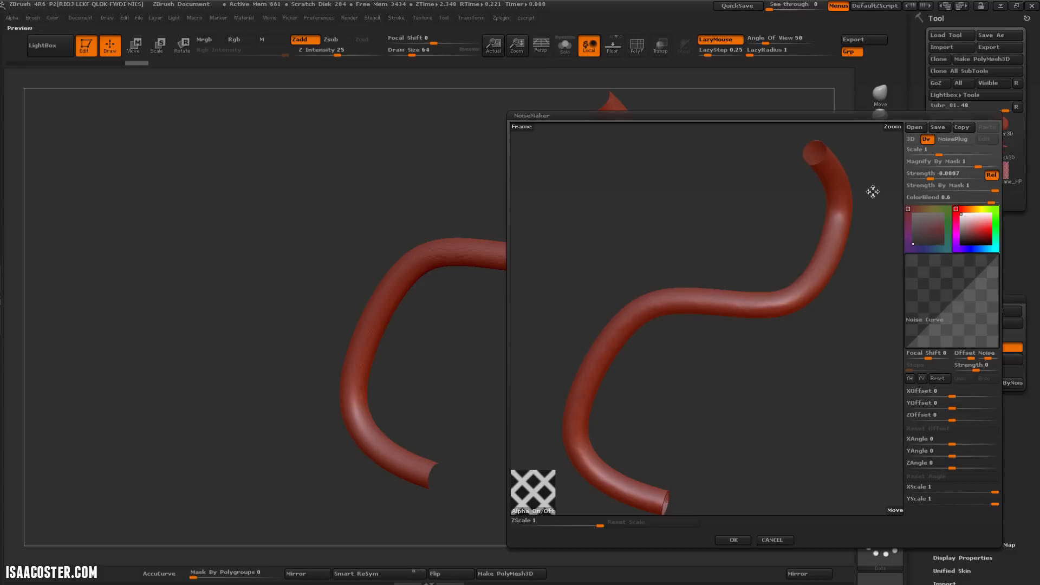
drag(840, 388, 815, 309)
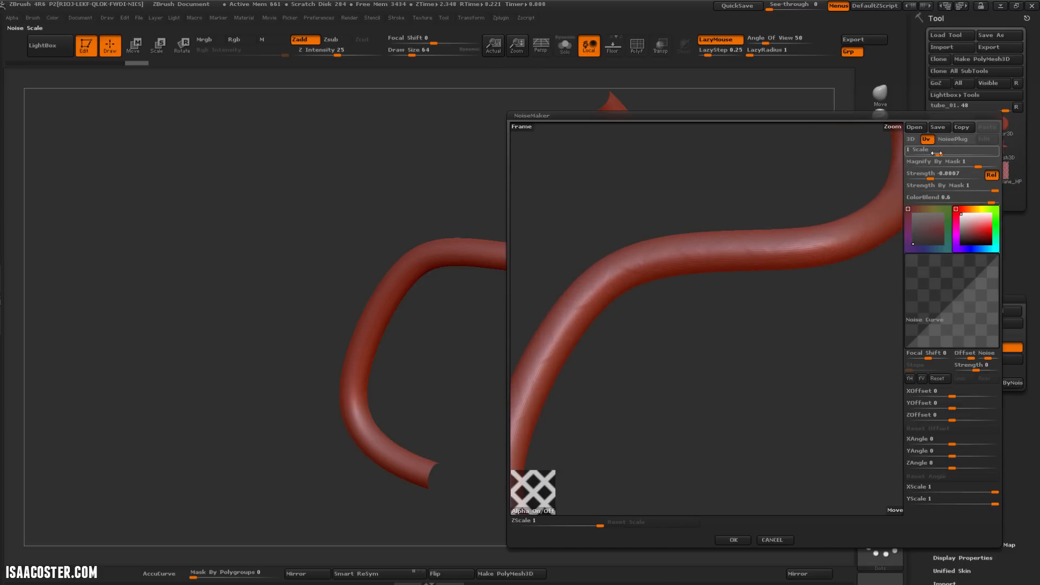
drag(925, 174, 938, 155)
drag(670, 330, 676, 334)
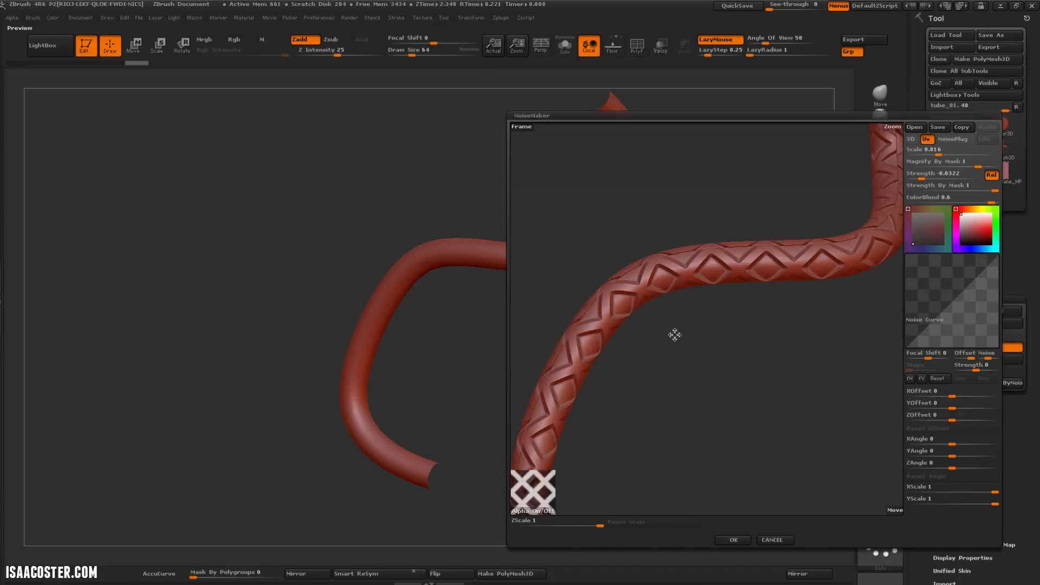
- Try noise scales of 1 and 2 on the tube's diamond pattern
drag(938, 151, 940, 151)
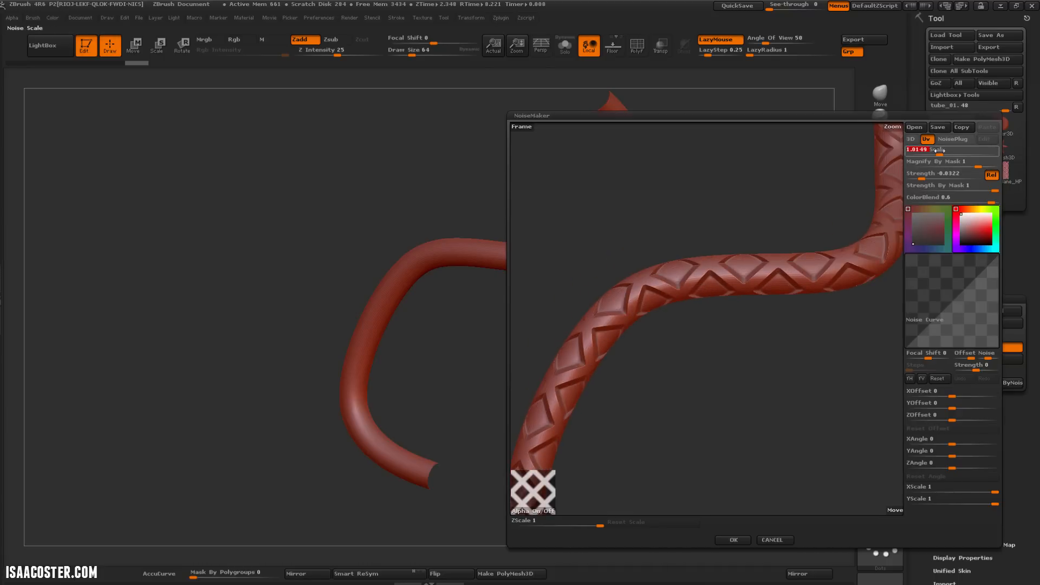
key(Return)
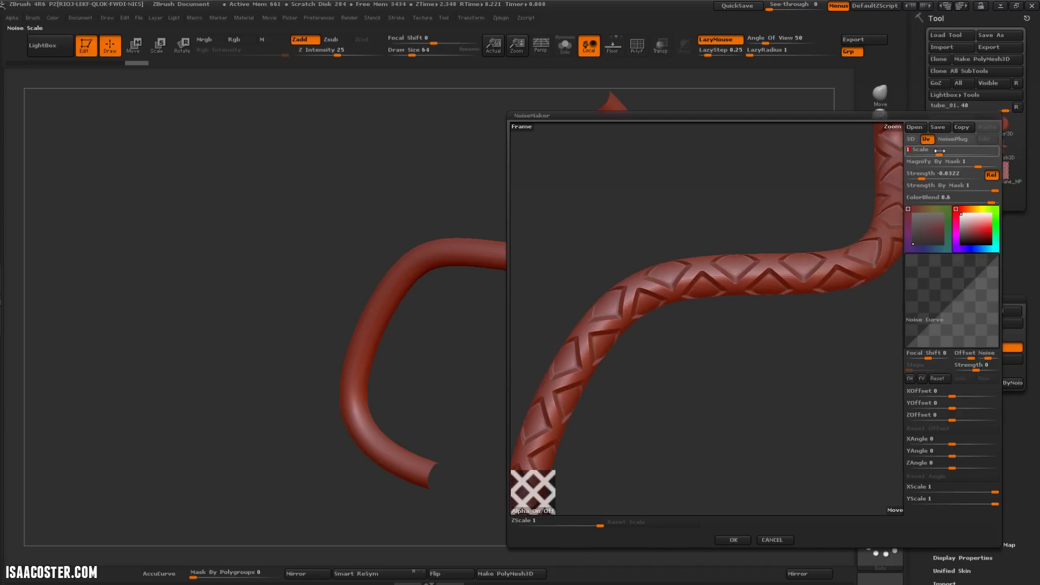
text(2)
key(Return)
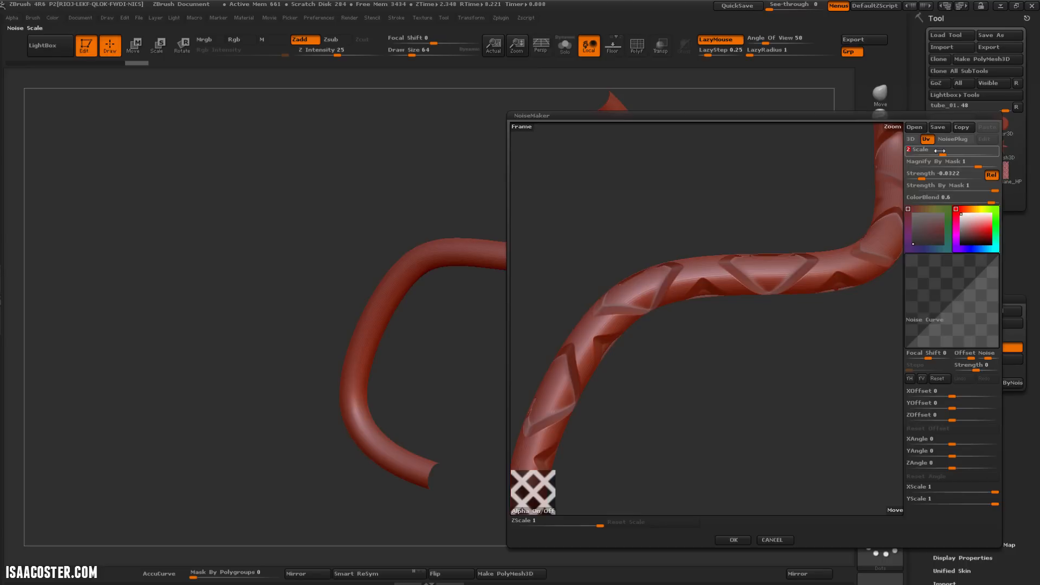
- Set the noise scale to 0.5, check the pattern along the tube and accept the noise settings
text(0.5)
key(Return)
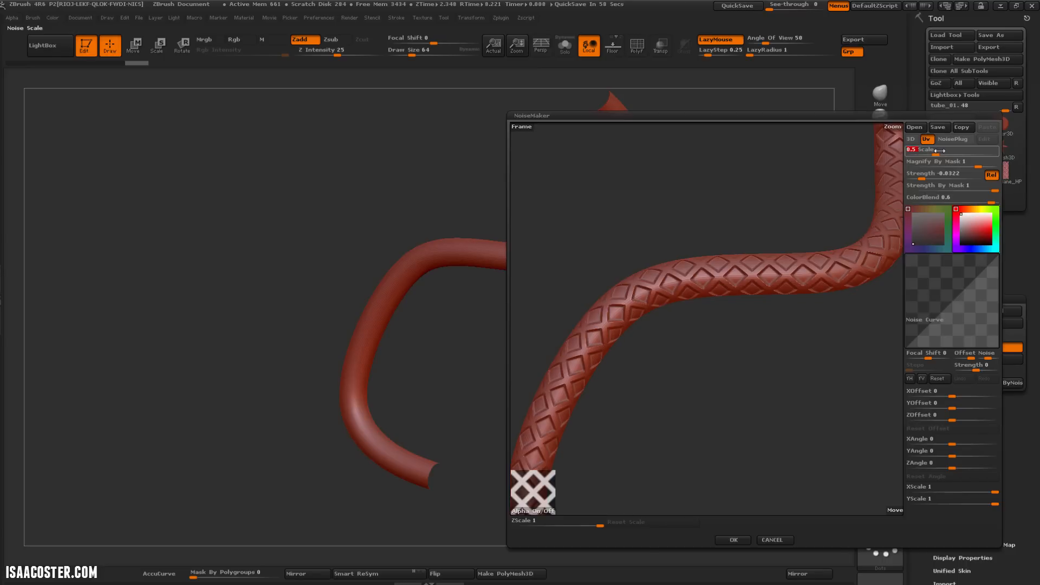
drag(754, 361, 780, 334)
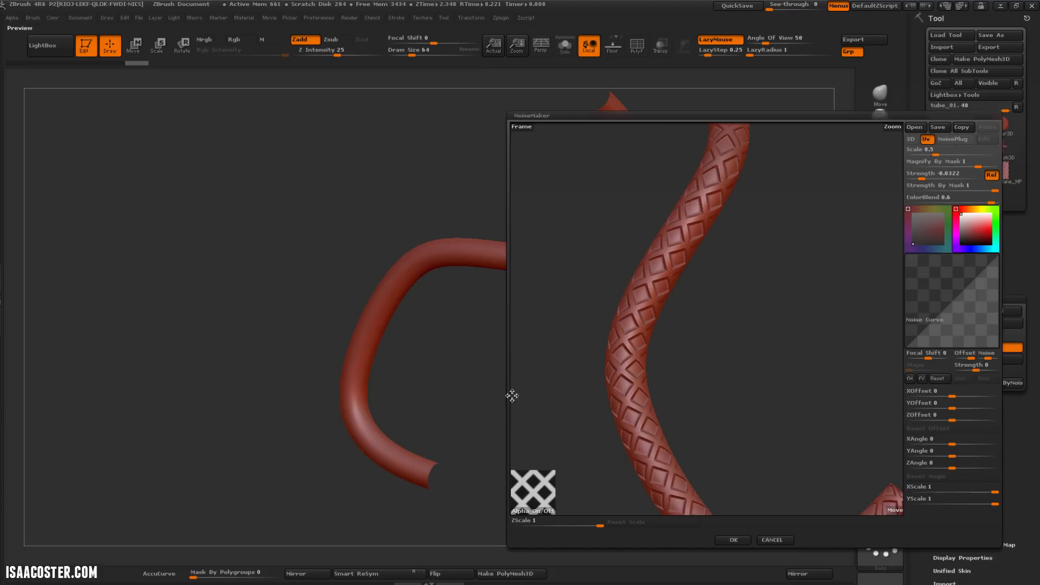
drag(763, 385, 789, 443)
click(735, 540)
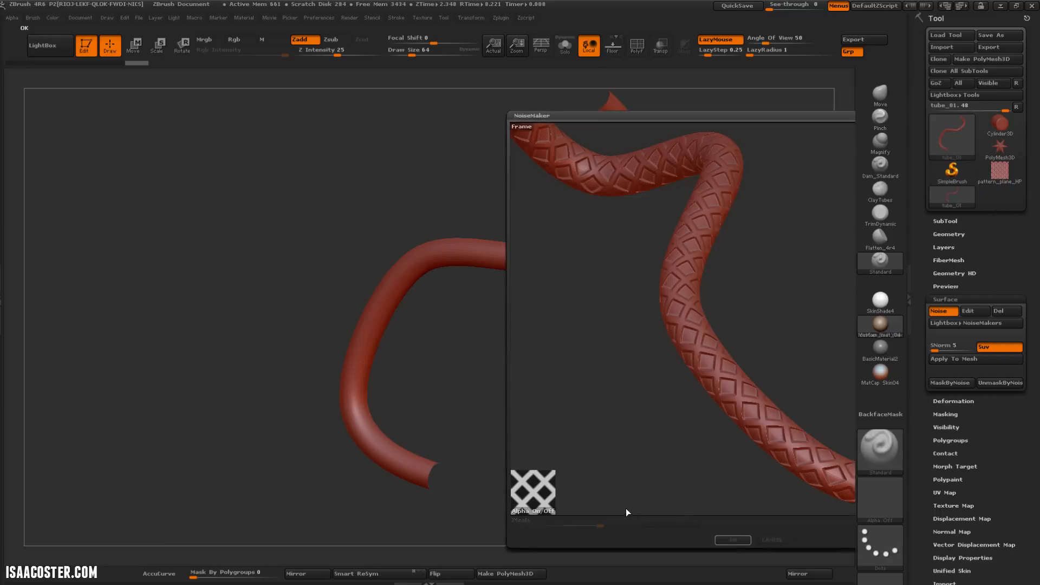
- Try masking the tube by its noise pattern at the current subdivision level, and undo the mask
mouse_move(576, 427)
mouse_down()
mouse_move(648, 382)
mouse_move(588, 388)
mouse_move(586, 375)
mouse_up()
key(ctrl)
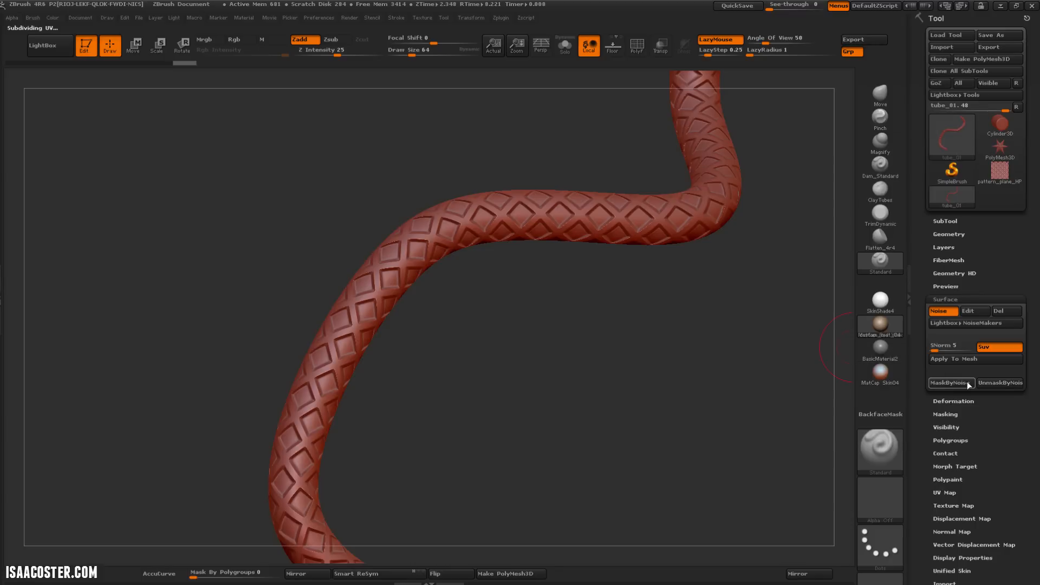
alt+drag(681, 311, 627, 343)
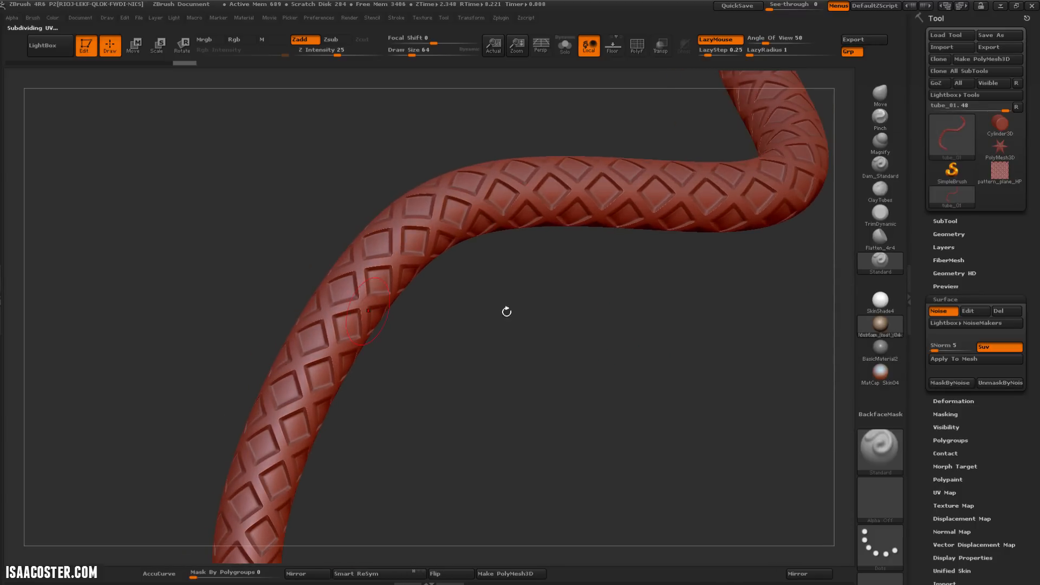
click(953, 381)
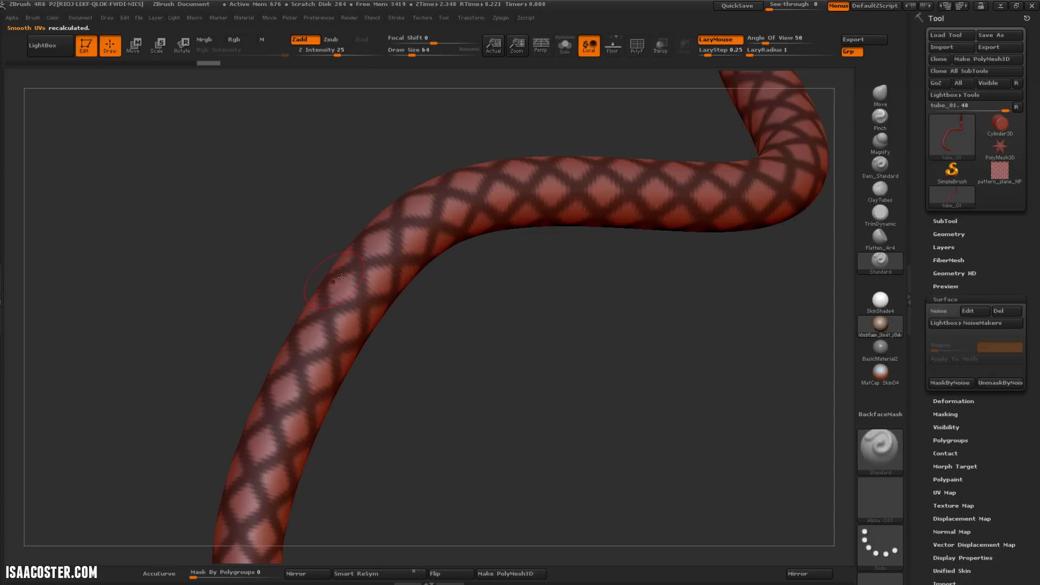
key(ctrl+z)
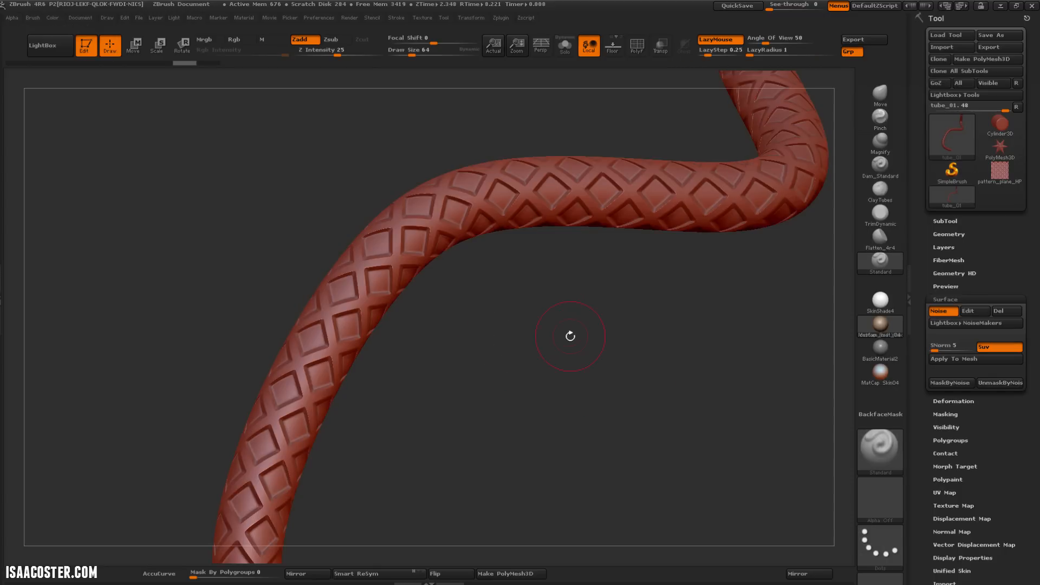
- Subdivide the tube two more times and mask it by the noise pattern
key(ctrl+d)
key(ctrl+d)
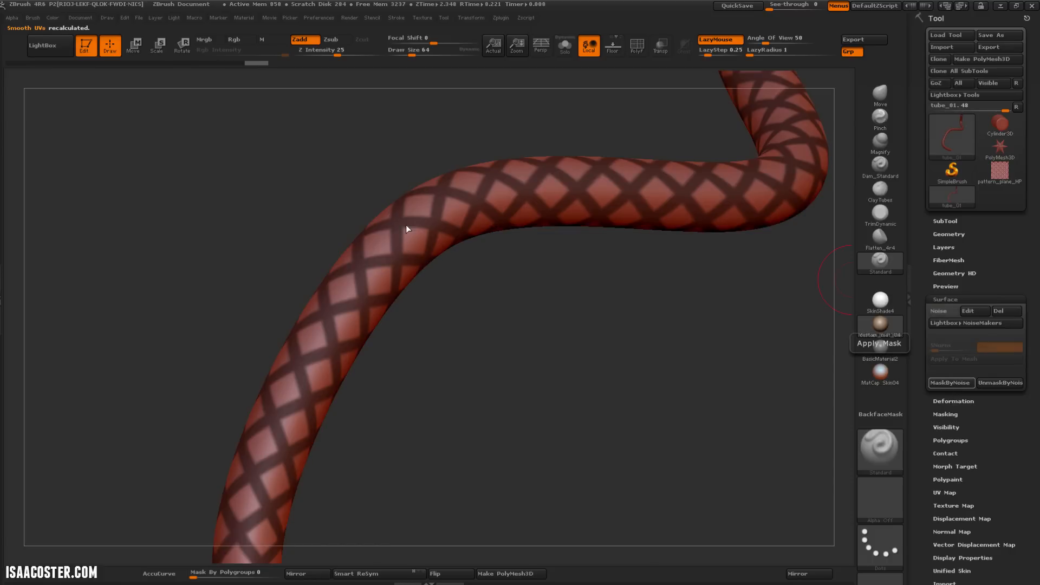
- Delete the masked tube's lower subdivision levels and duplicate the subtool
mouse_move(475, 317)
mouse_down()
mouse_move(437, 325)
mouse_move(623, 343)
mouse_move(810, 240)
mouse_up()
drag(962, 248, 990, 218)
click(960, 193)
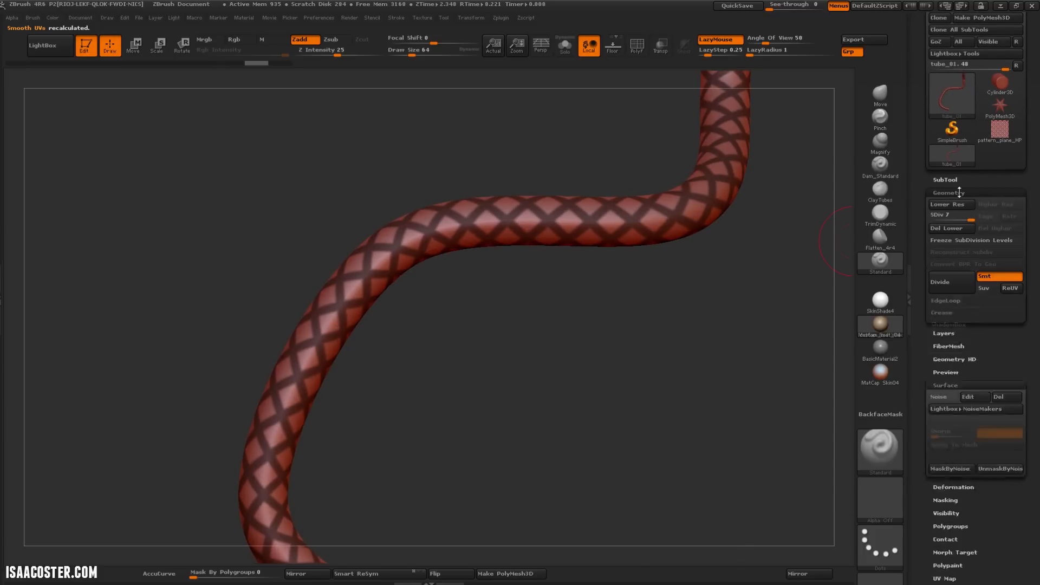
click(951, 228)
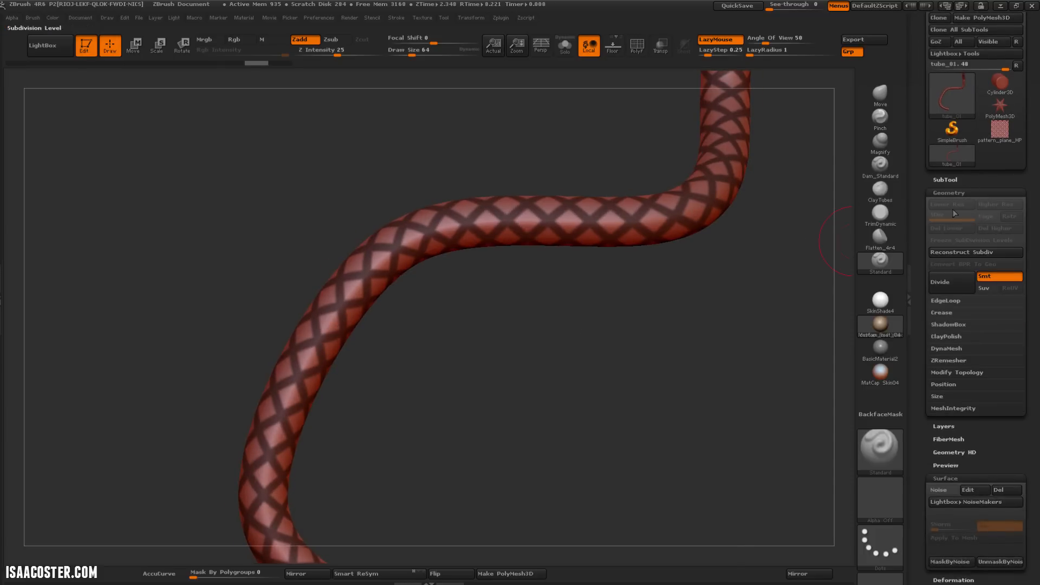
click(945, 179)
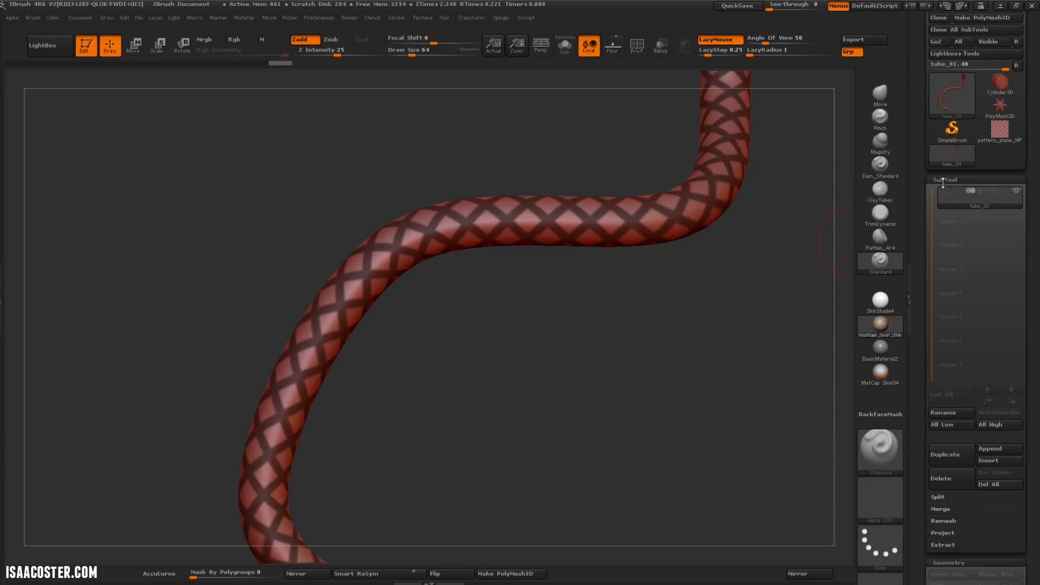
click(957, 458)
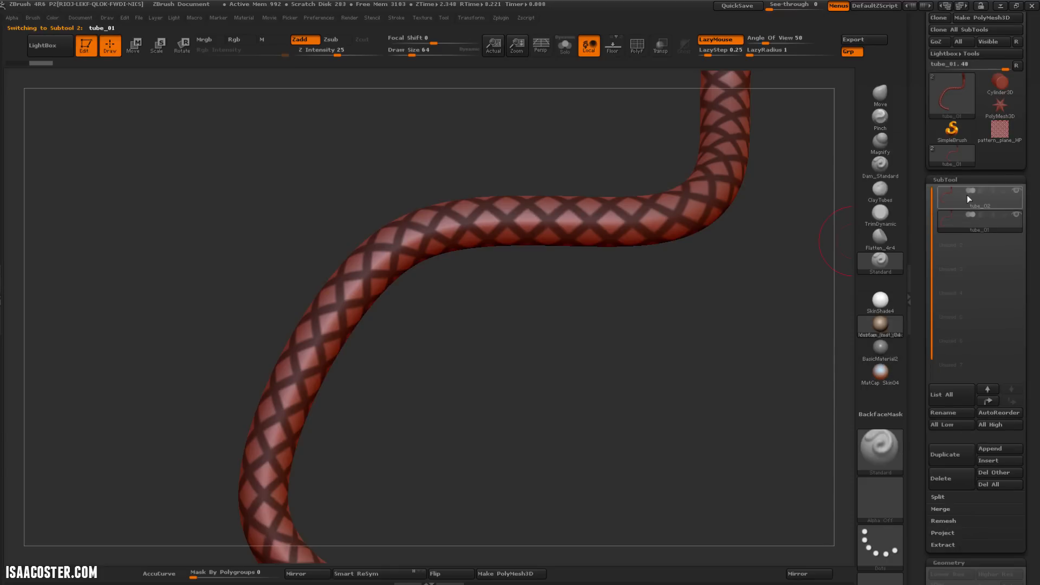
- Insert an edge loop along the masked border of the diamond pattern on the tube_01 subtool
drag(922, 221, 919, 149)
drag(926, 322, 928, 272)
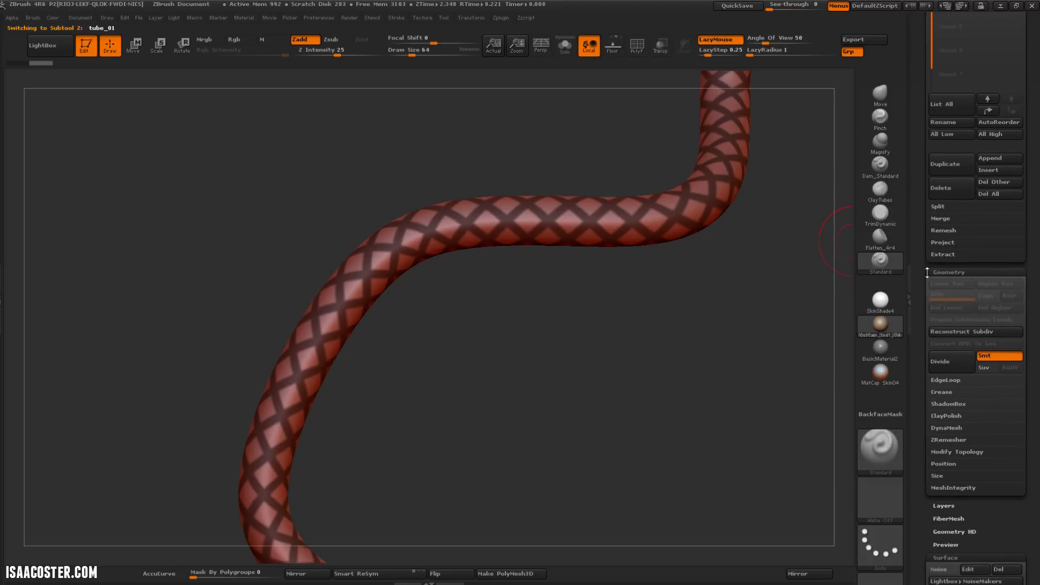
drag(764, 314, 726, 305)
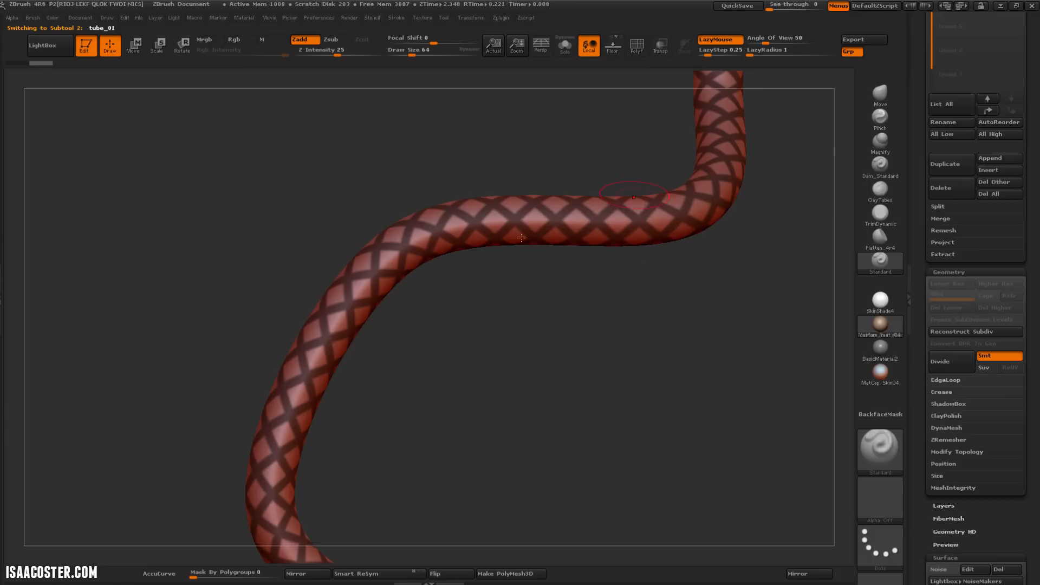
drag(536, 428, 540, 425)
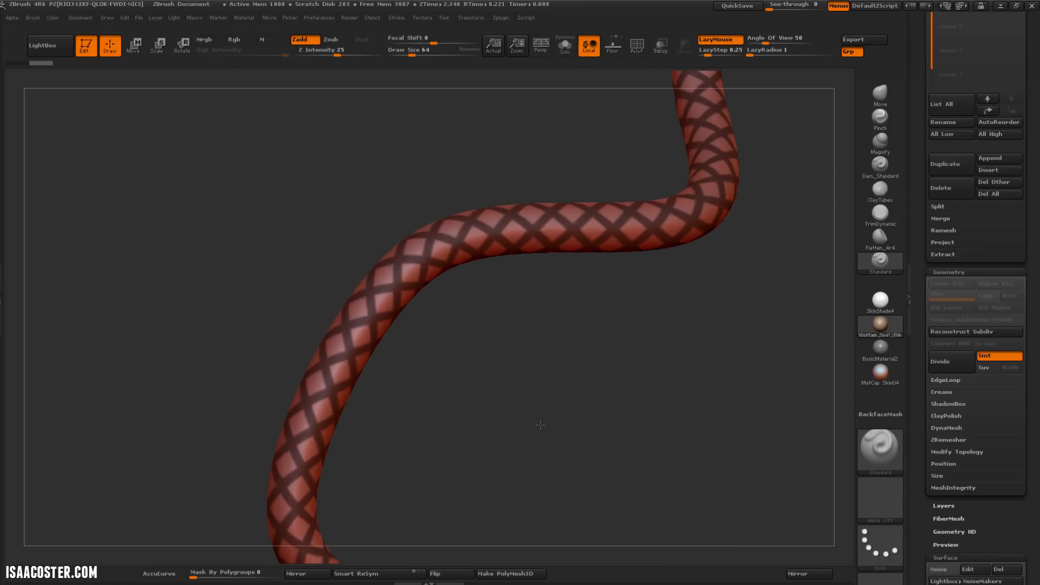
click(954, 381)
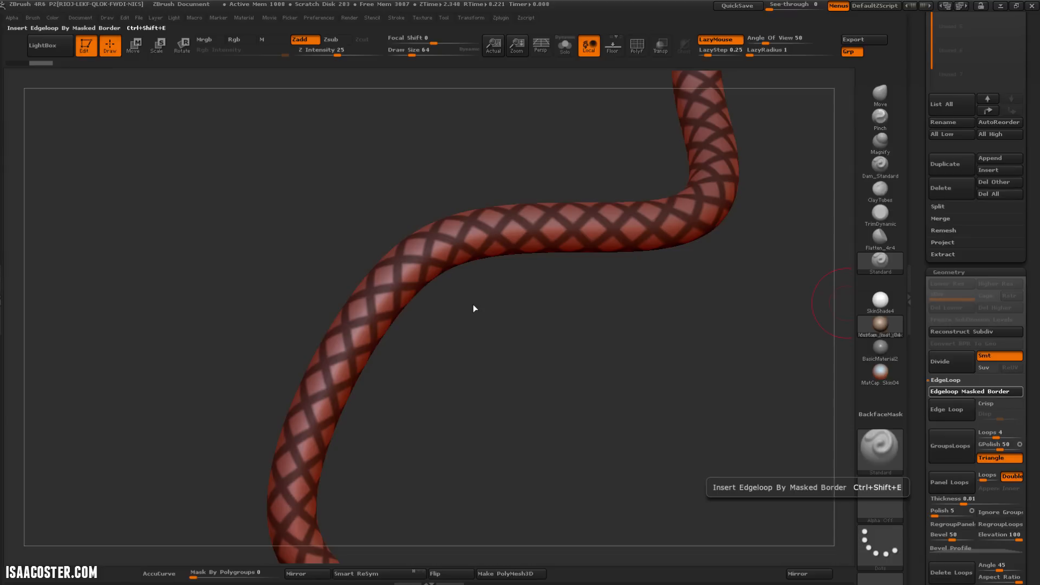
- Clear the tube's mask and turn on the polyframe display to show the polygroups
drag(494, 291, 508, 294)
alt+drag(508, 294, 623, 388)
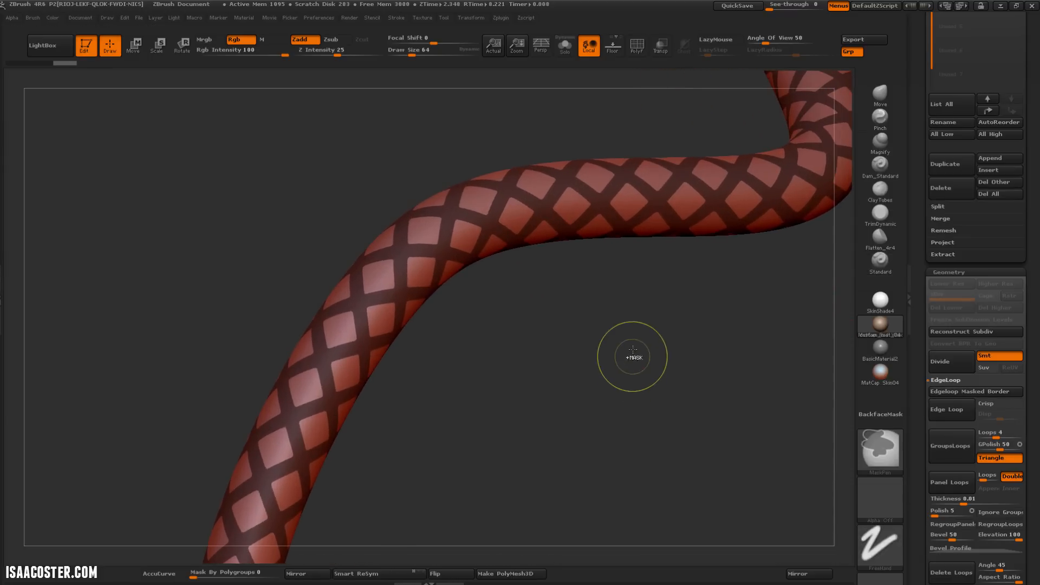
ctrl+drag(633, 352, 580, 418)
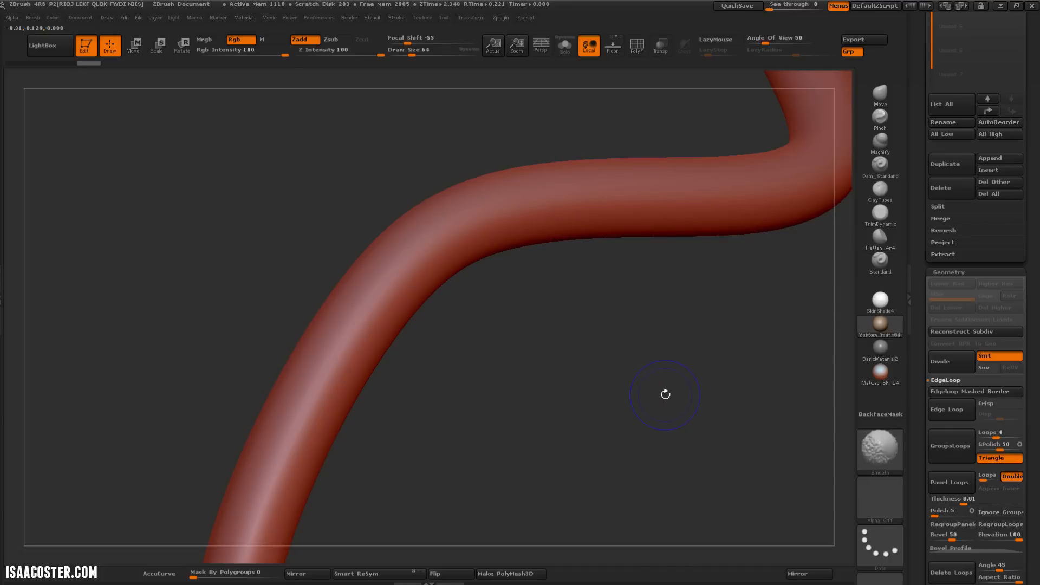
key(shift+f)
drag(569, 338, 563, 339)
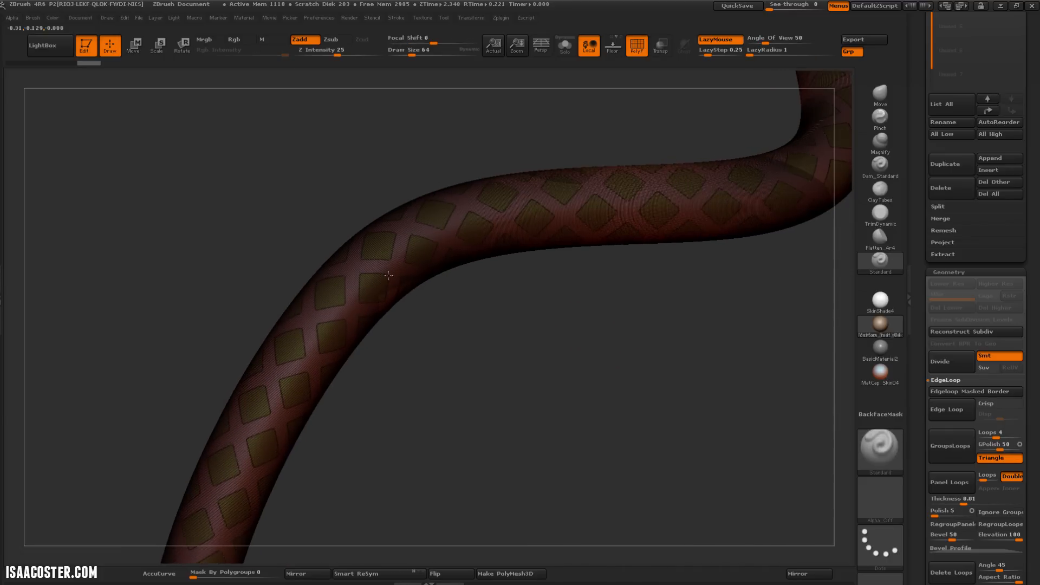
- Isolate the lattice polygroup without polyframe to look at it, and unhide the whole tube again
ctrl+shift+click(394, 267)
drag(507, 404, 568, 238)
key(shift+f)
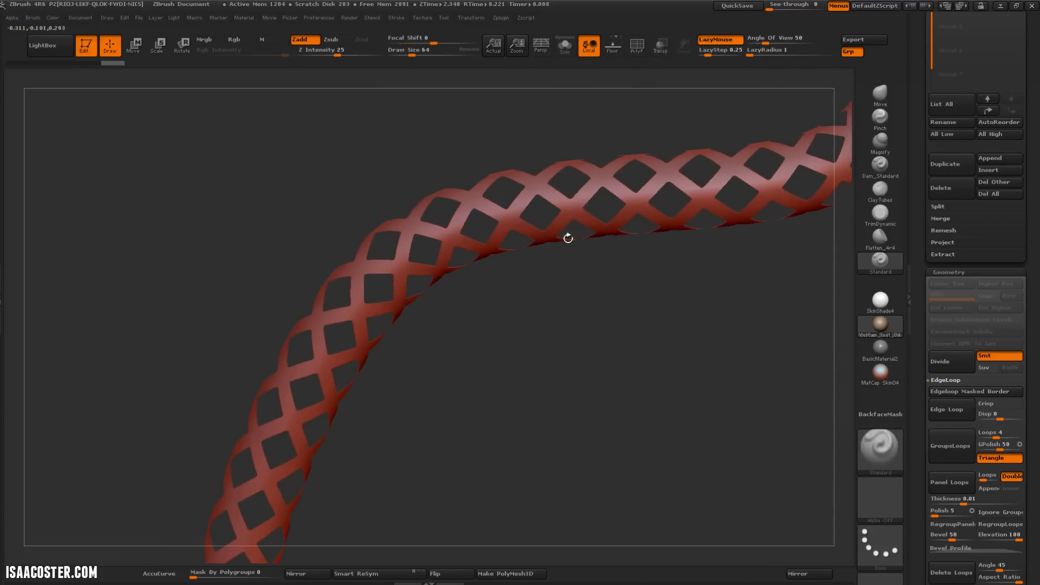
alt+drag(610, 298, 702, 337)
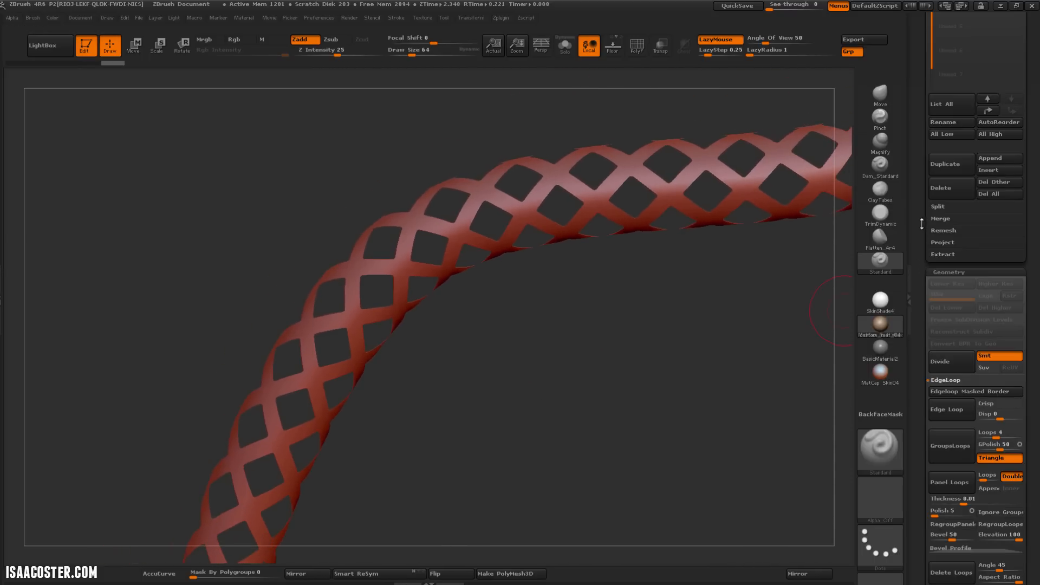
drag(917, 222, 917, 239)
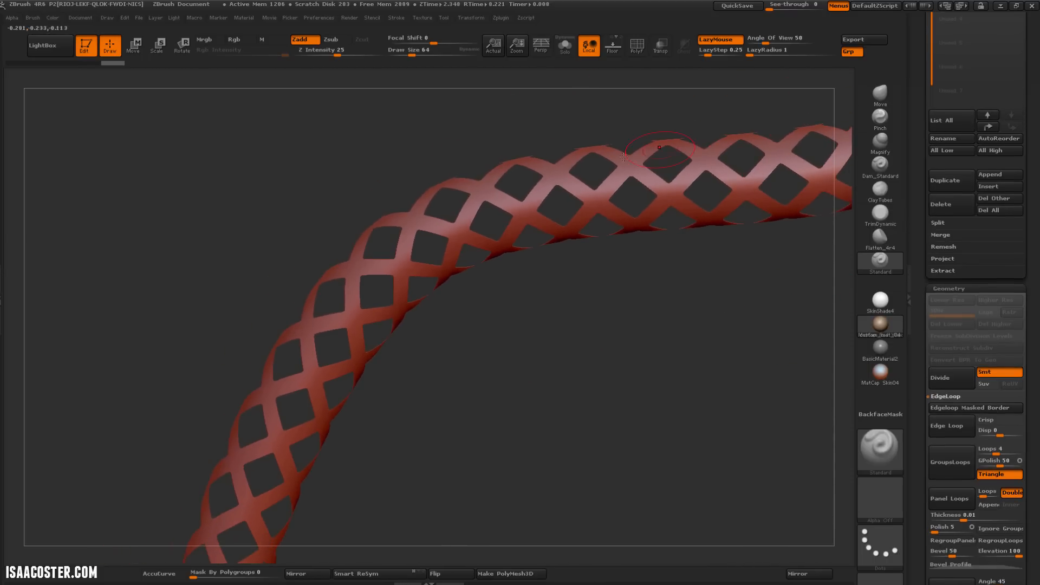
ctrl+shift+click(607, 345)
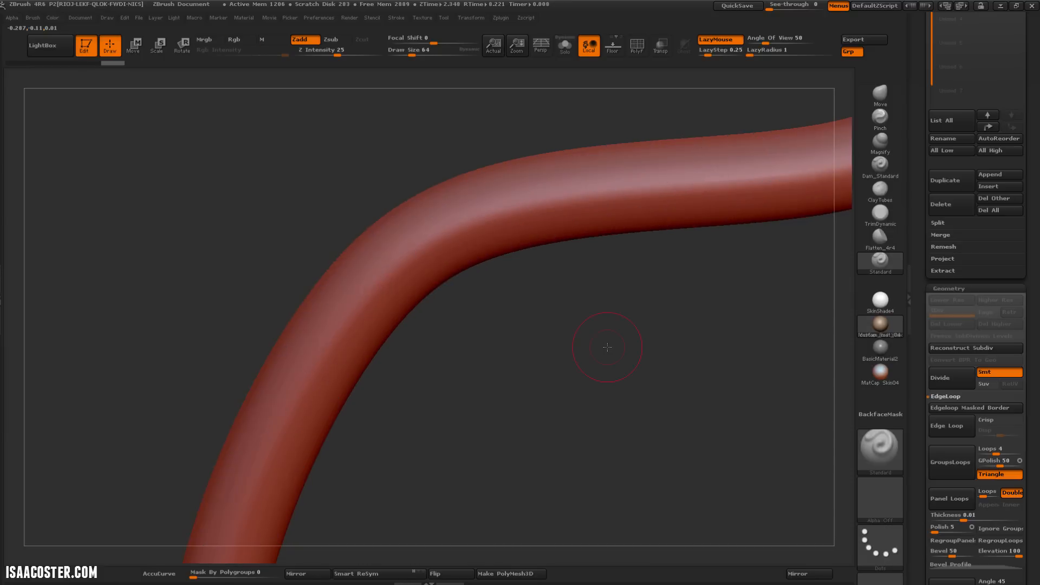
- Hide the diamond polygroup so only the crossing lattice bands remain, and turn off polyframe
key(shift+f)
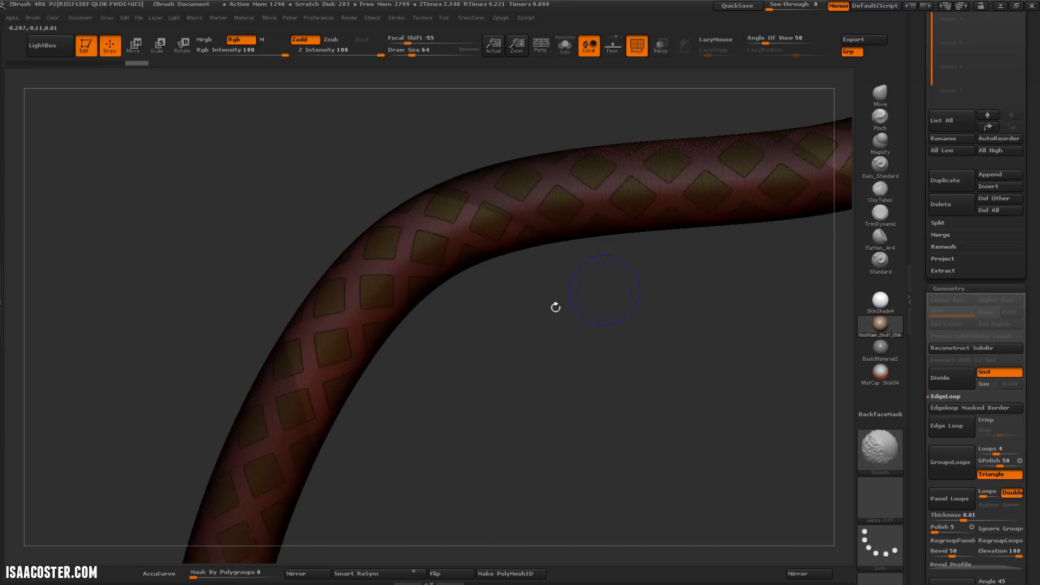
key(shift+f)
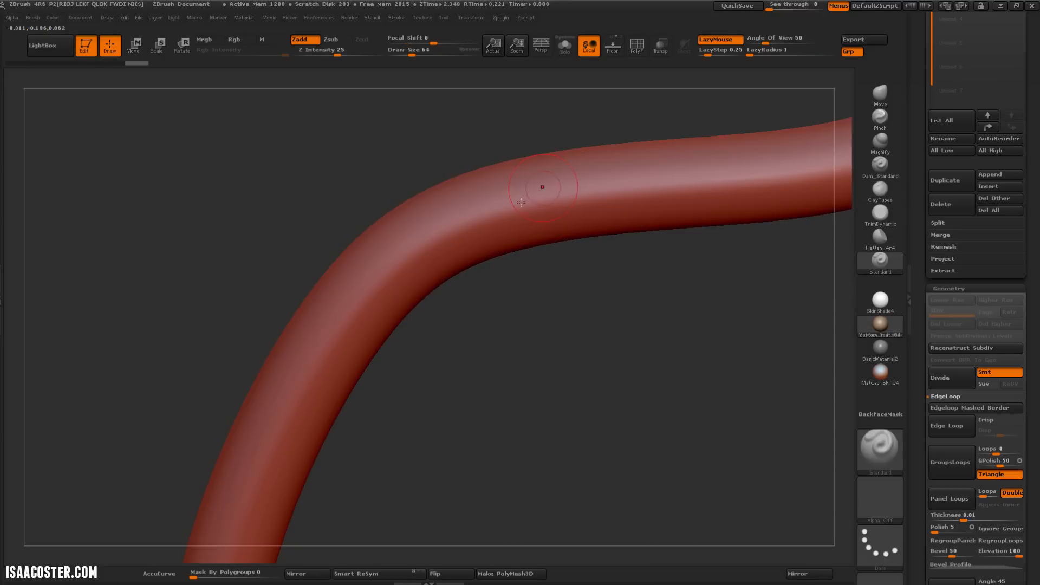
key(shift+f)
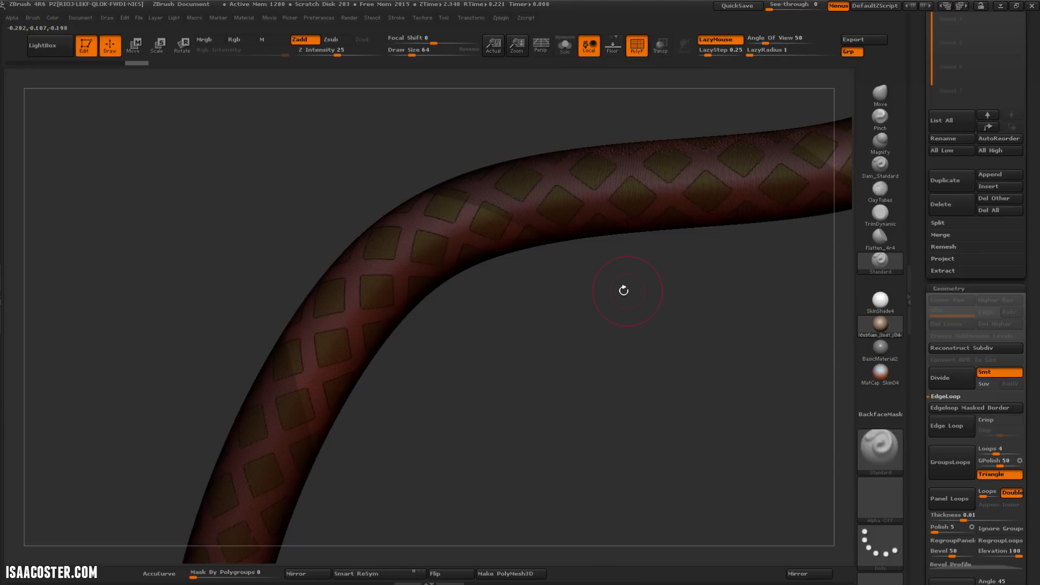
key(ctrl+shift)
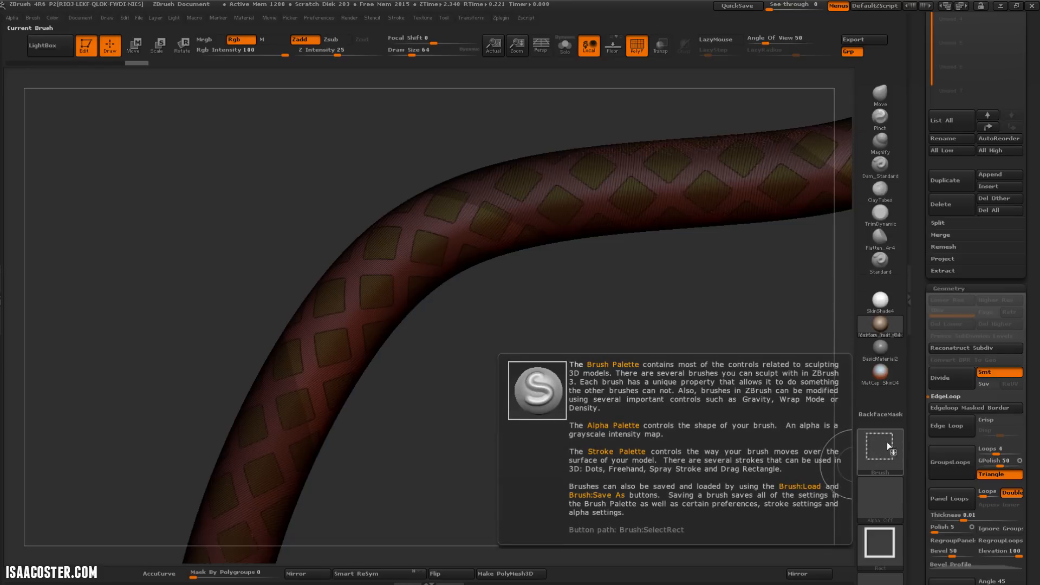
ctrl+shift+click(529, 222)
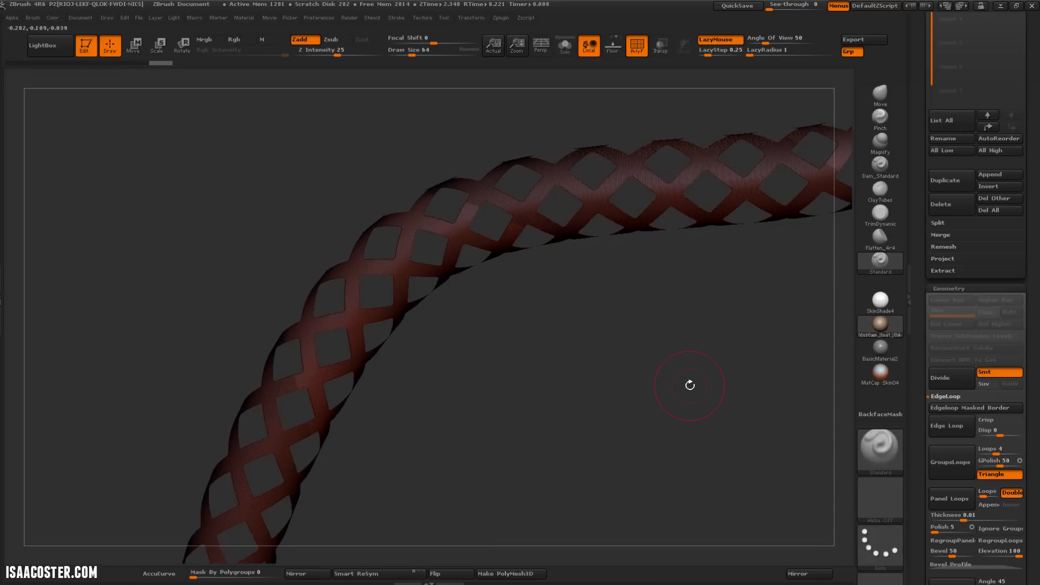
key(shift+f)
- Try Panel Loops on the isolated lattice with a bevel of 50 and thickness of 0.01, and undo it
drag(683, 393, 783, 368)
drag(927, 381, 943, 313)
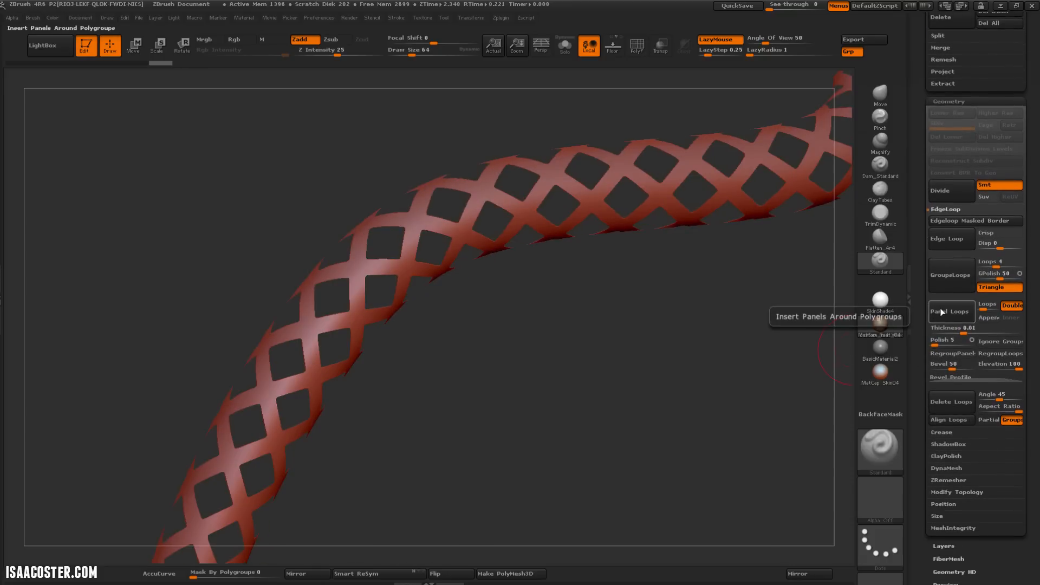
drag(696, 343, 857, 324)
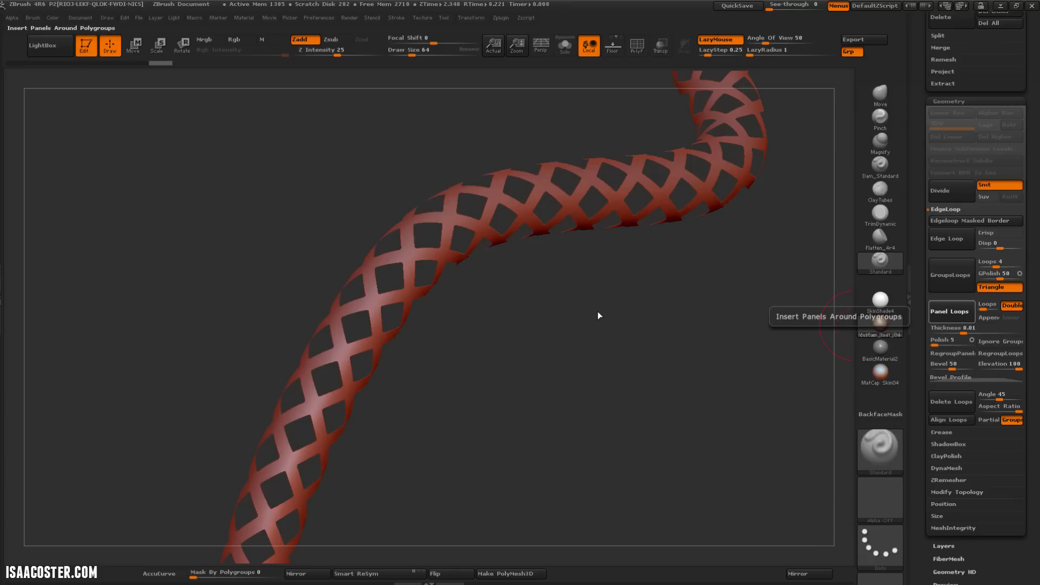
drag(598, 311, 574, 412)
drag(593, 420, 683, 298)
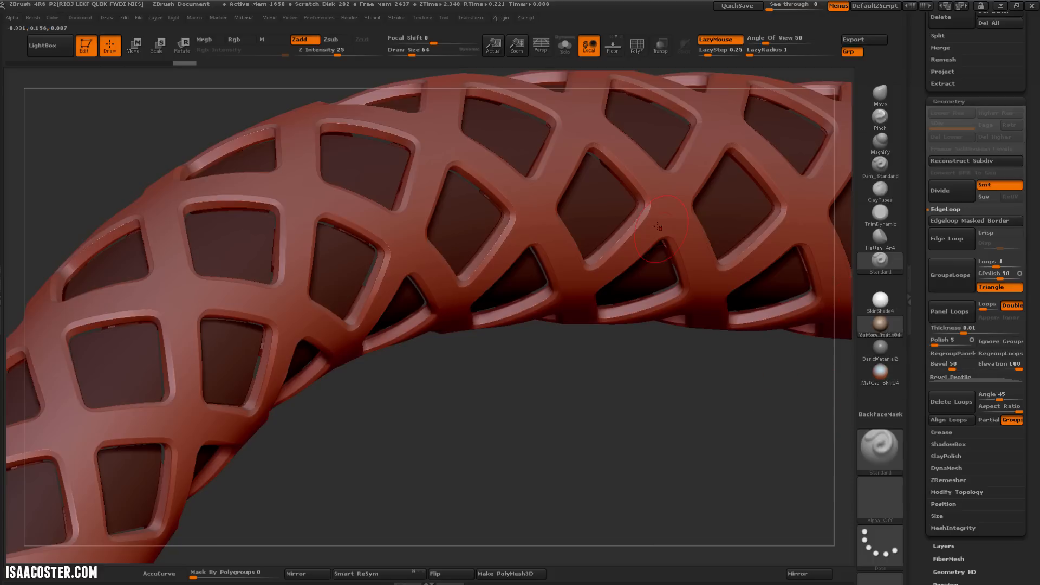
key(ctrl+z)
- Set the panel loops bevel to 25 and apply Panel Loops to the lattice
click(950, 367)
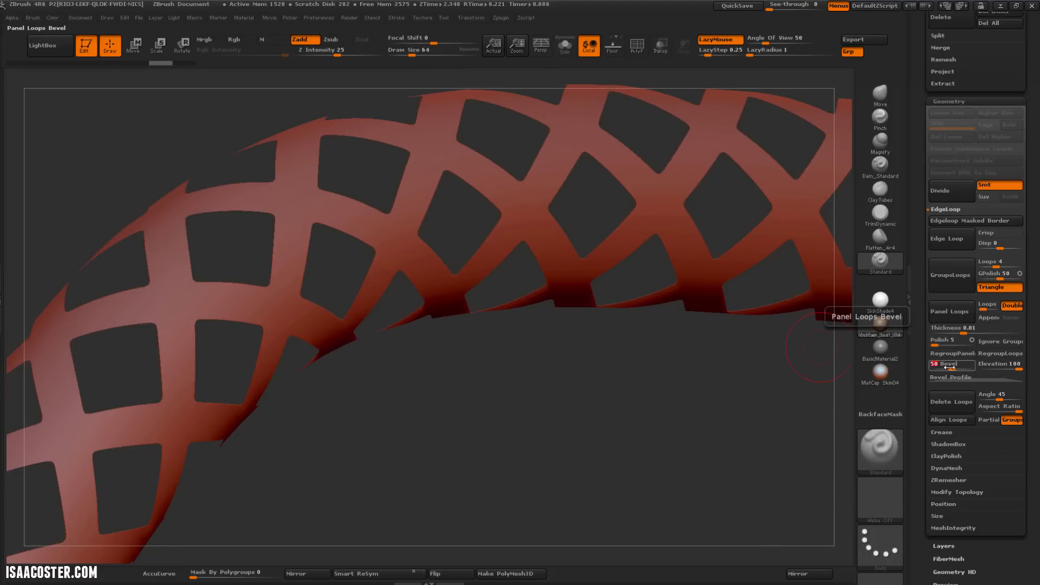
text(25)
key(Return)
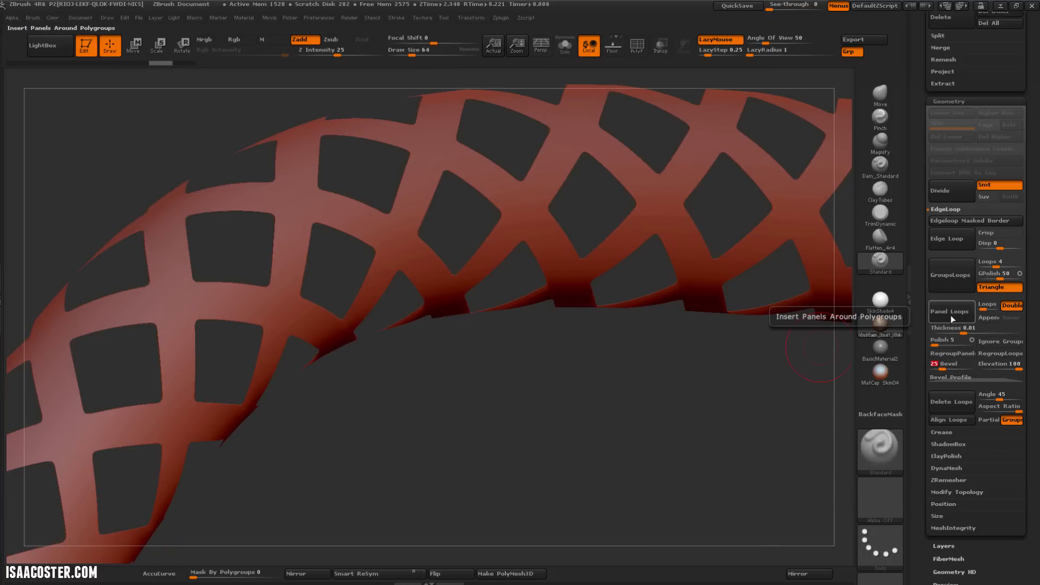
click(952, 313)
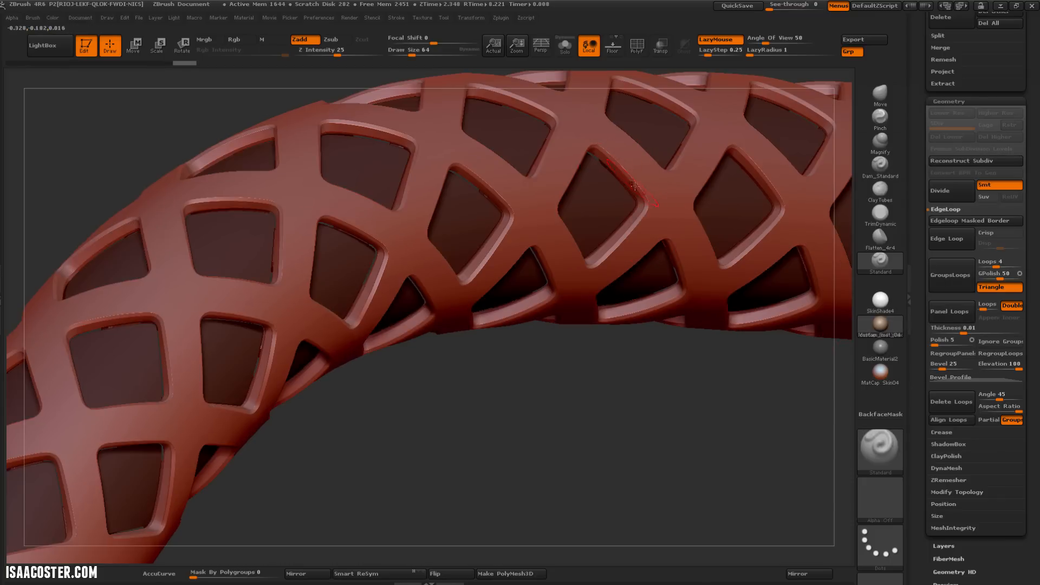
drag(619, 413, 539, 269)
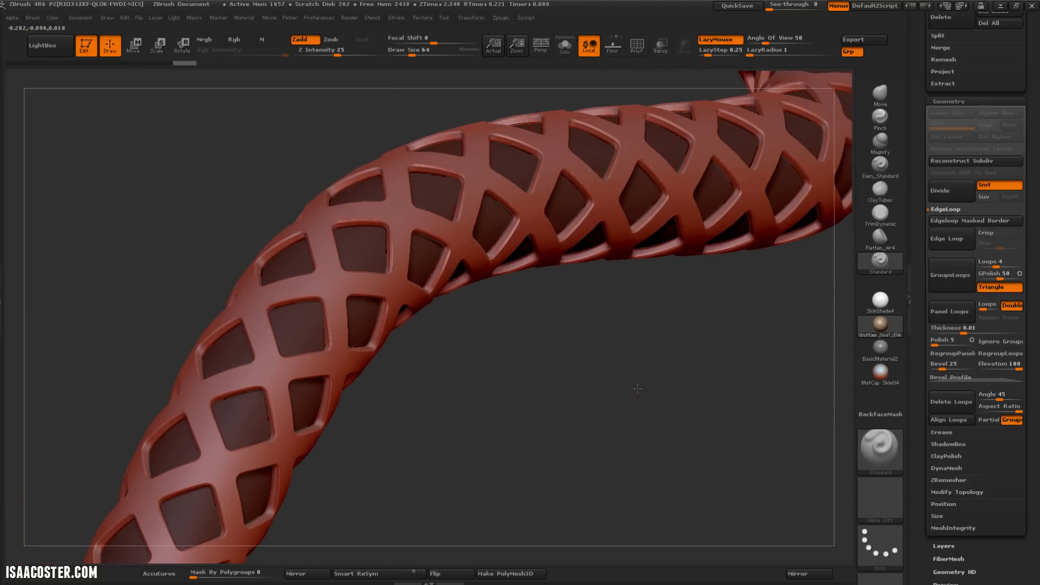
drag(638, 389, 608, 383)
- Split the panelled tube into separate subtools, select the lattice subtool and hide the inner tube
drag(926, 312, 933, 442)
click(938, 388)
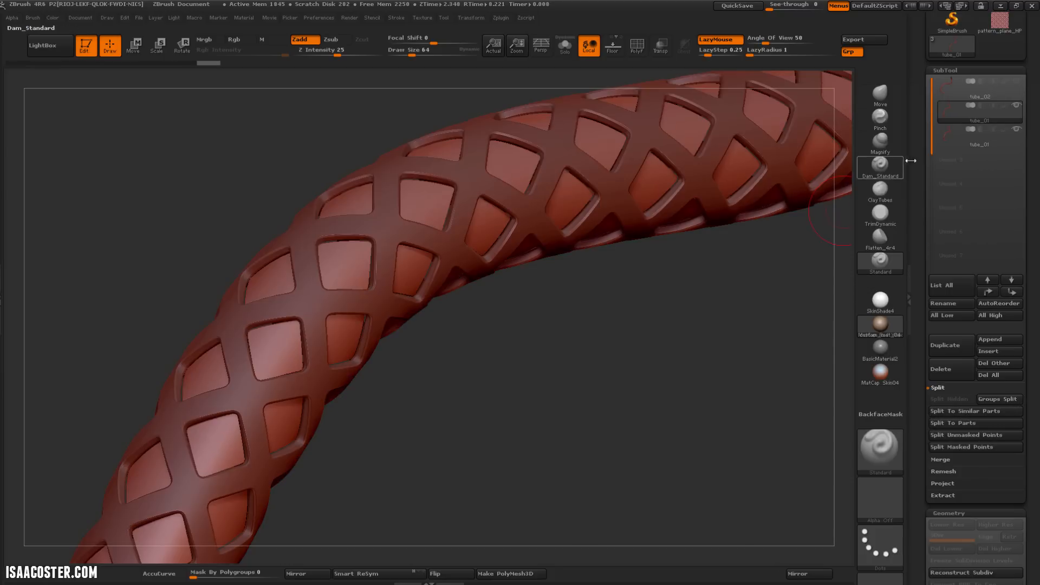
click(943, 140)
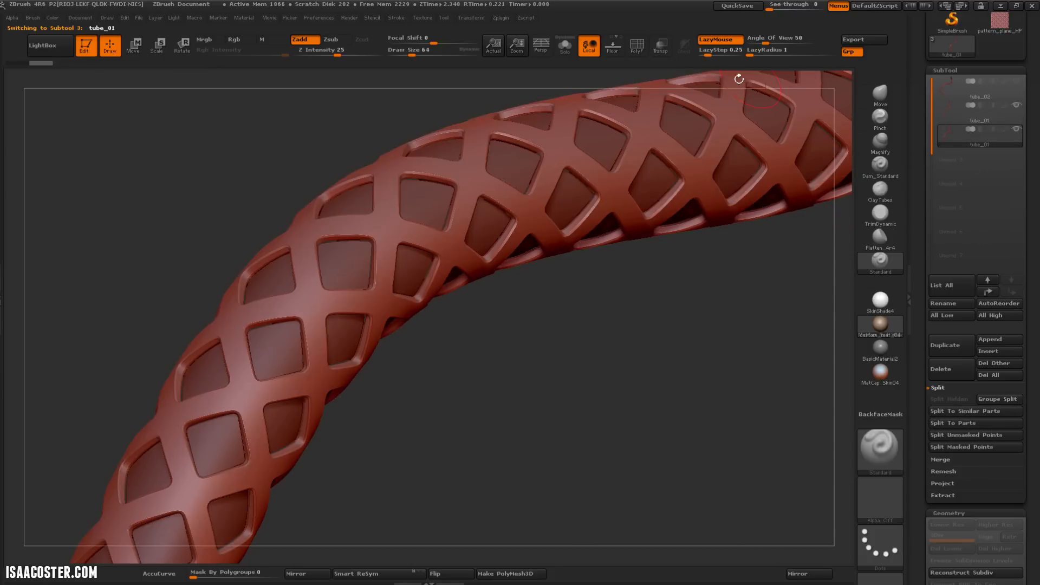
click(1017, 106)
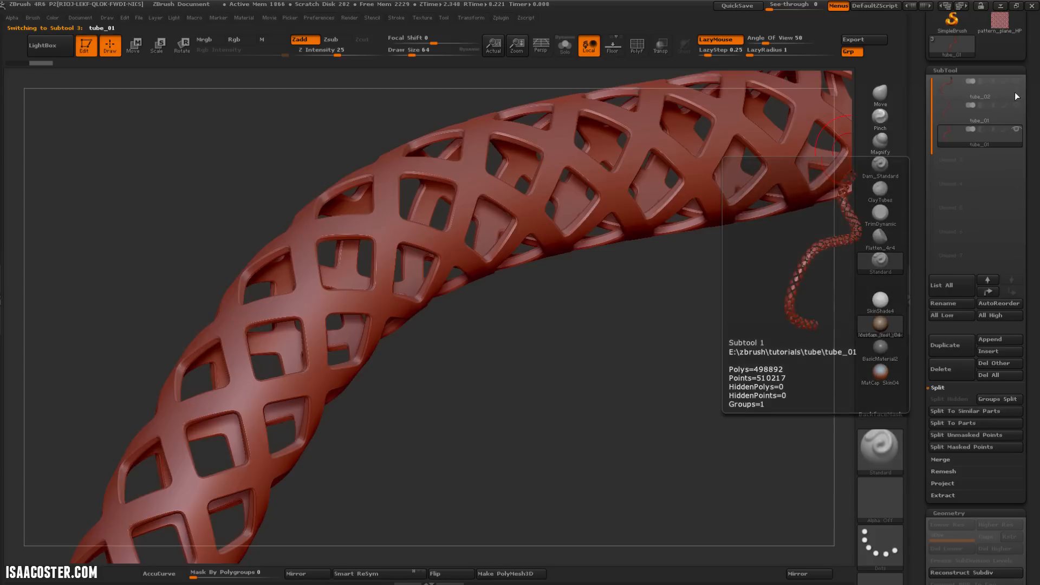
- Turn on perspective view and examine the hollow lattice tube along its length
drag(748, 350, 645, 244)
click(552, 51)
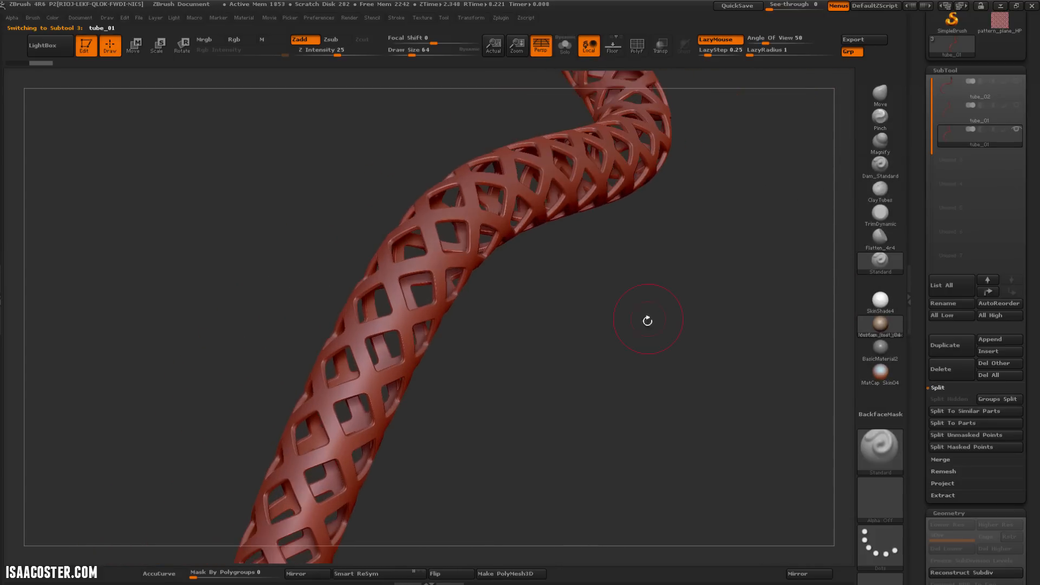
drag(648, 318, 674, 448)
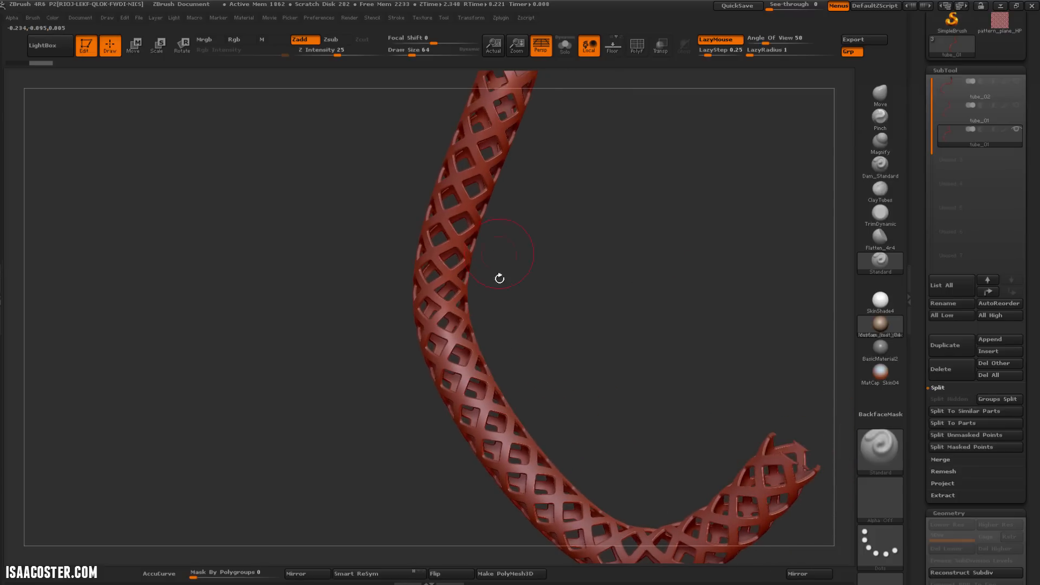
drag(581, 388, 629, 379)
- Switch to 3ds Max, deselect the source tube and examine it from another angle
key(alt+Tab)
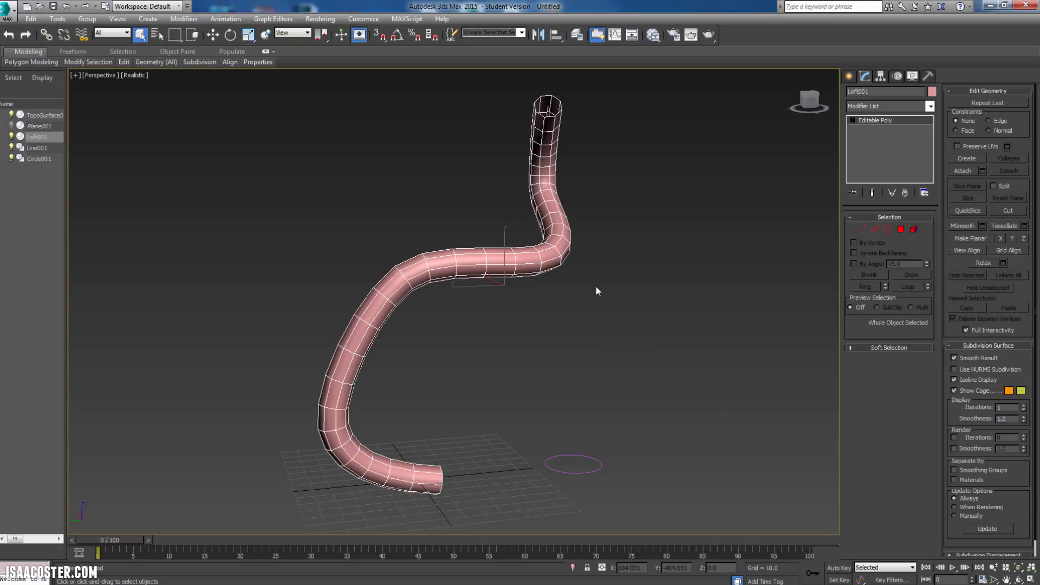
click(592, 287)
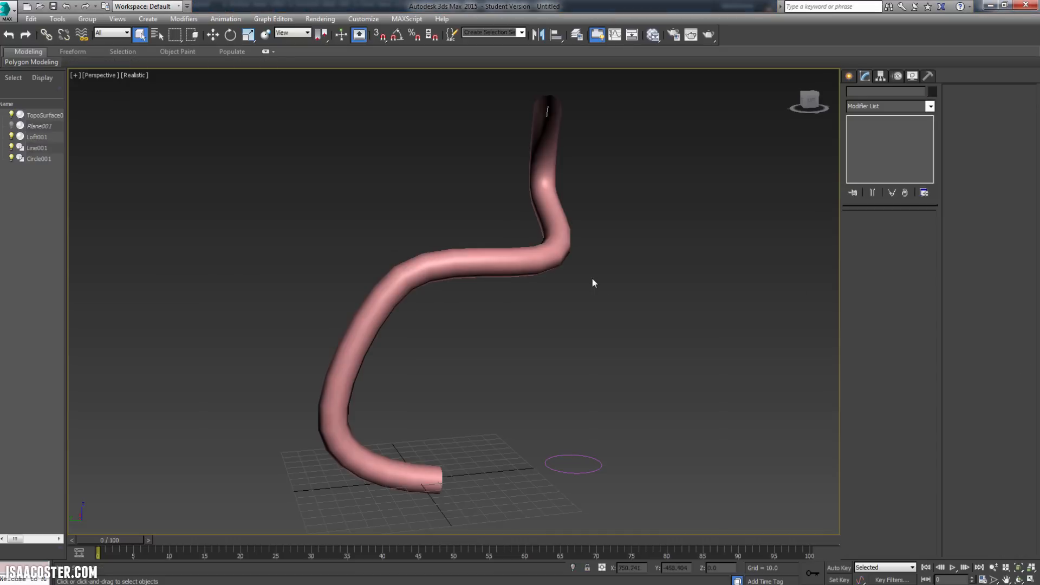
click(557, 262)
alt+middle_drag(588, 312, 638, 256)
click(606, 210)
click(574, 123)
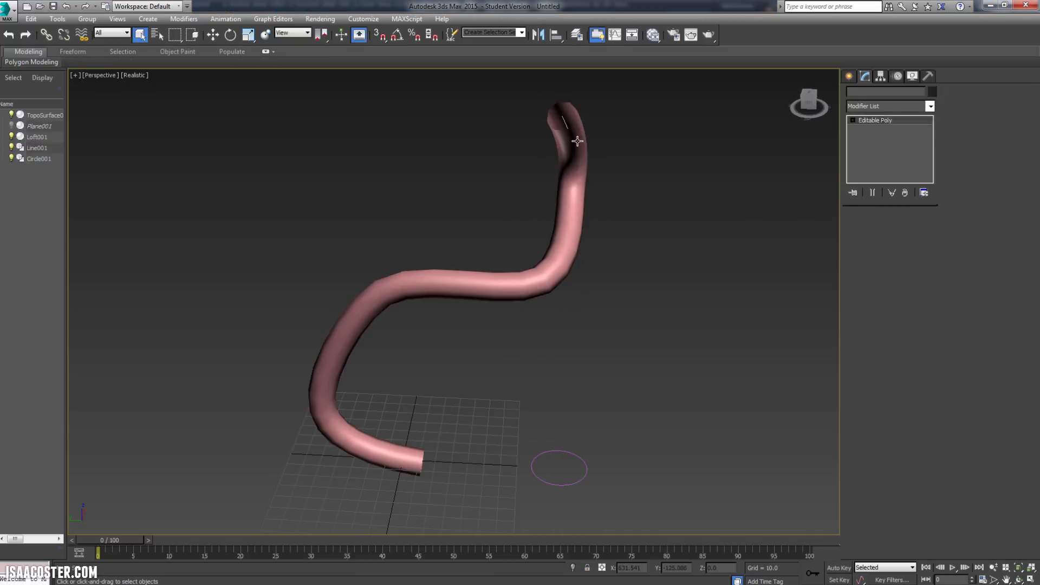
- Select the lofted tube and hide it
click(665, 133)
click(579, 120)
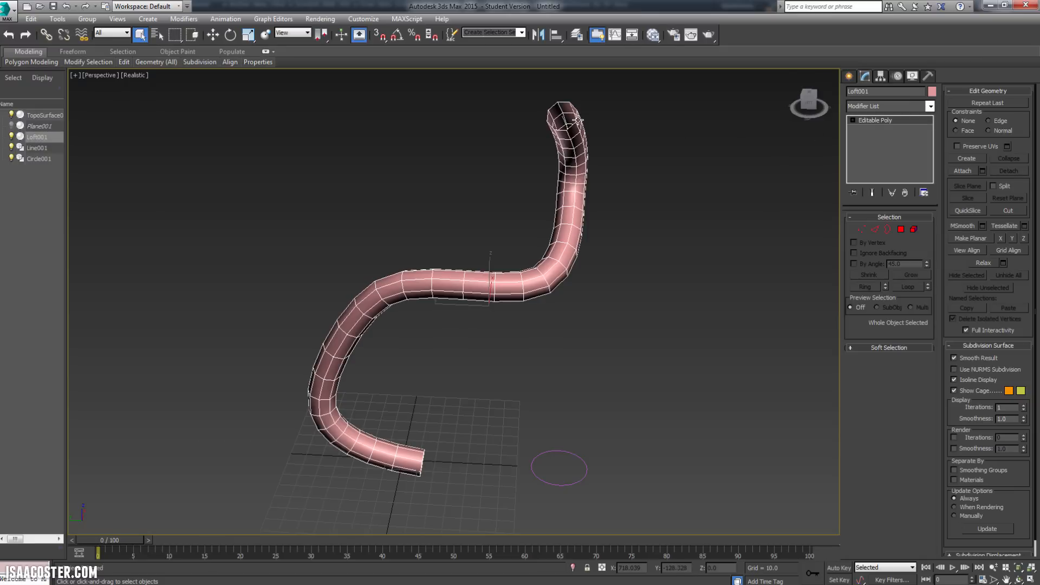
right_click(578, 120)
click(600, 96)
drag(583, 115, 555, 161)
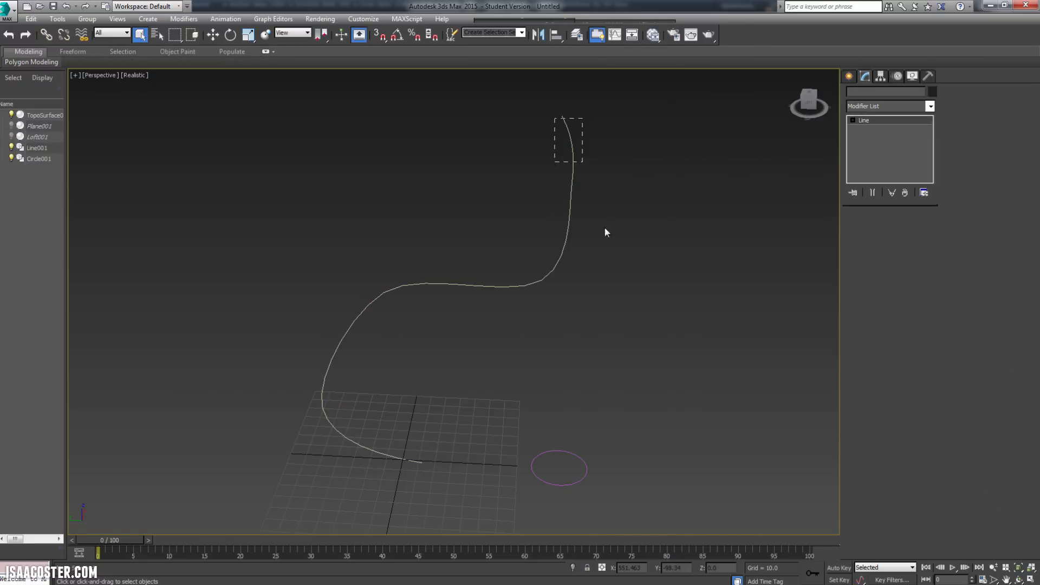
alt+middle_drag(604, 233, 613, 325)
click(615, 349)
- Clone the circle beside the grid as an independent copy and scale the copy uniformly to about 67%
middle_drag(471, 400, 479, 359)
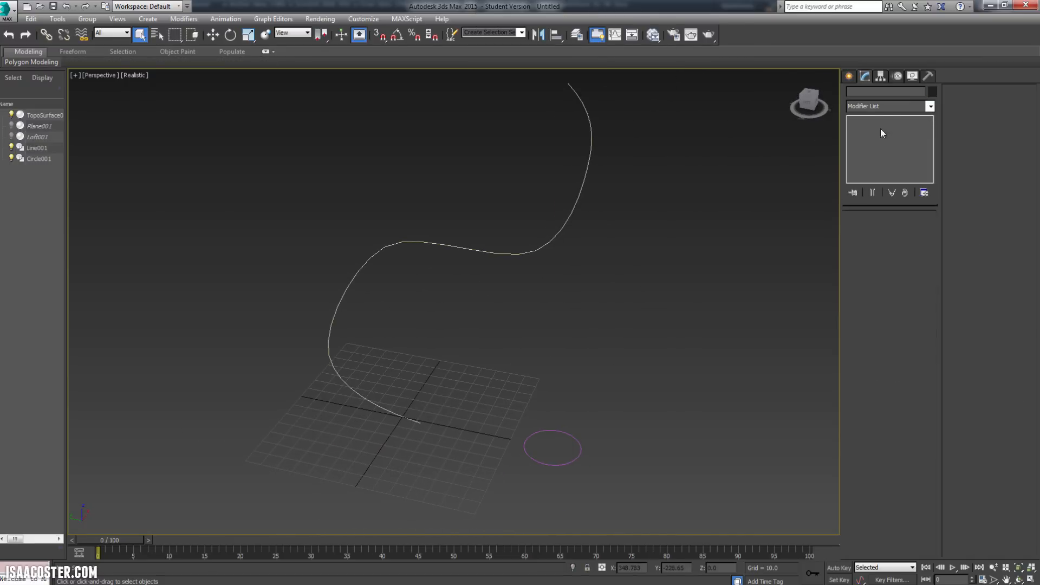
alt+middle_drag(746, 353, 694, 396)
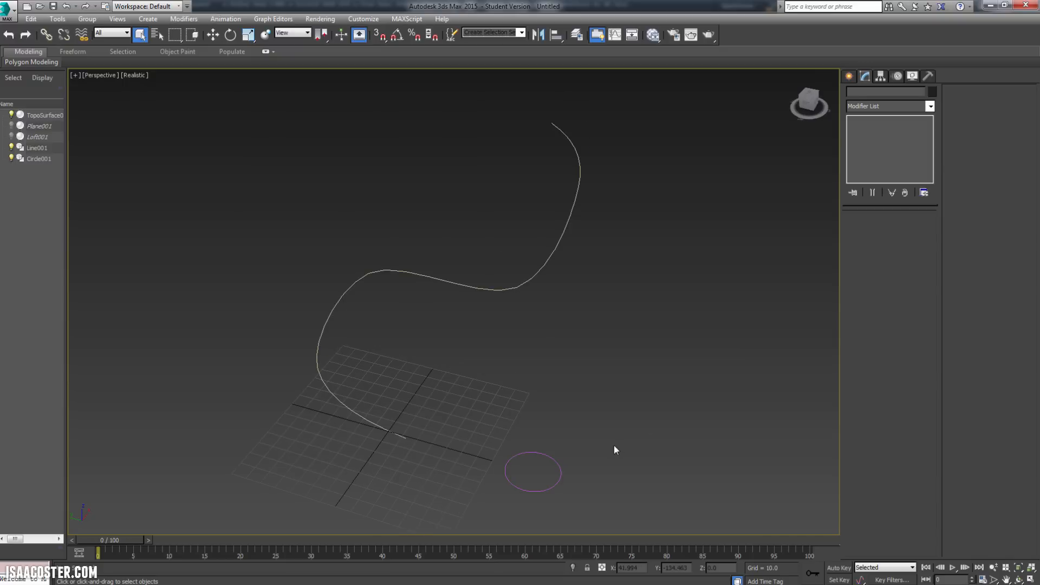
click(554, 486)
middle_drag(583, 506, 621, 429)
scroll(604, 414, up, 4)
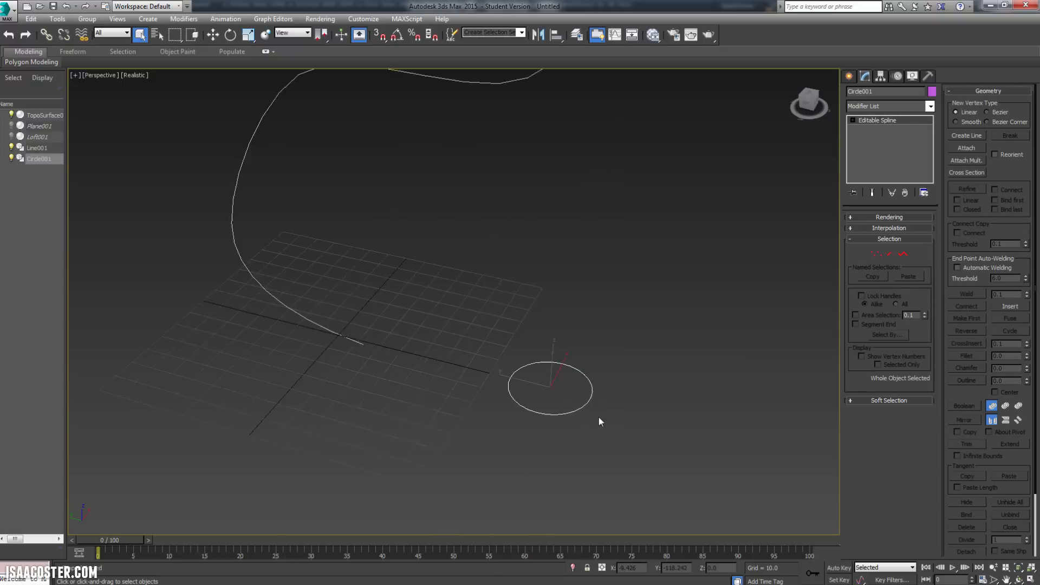
key(ctrl+v)
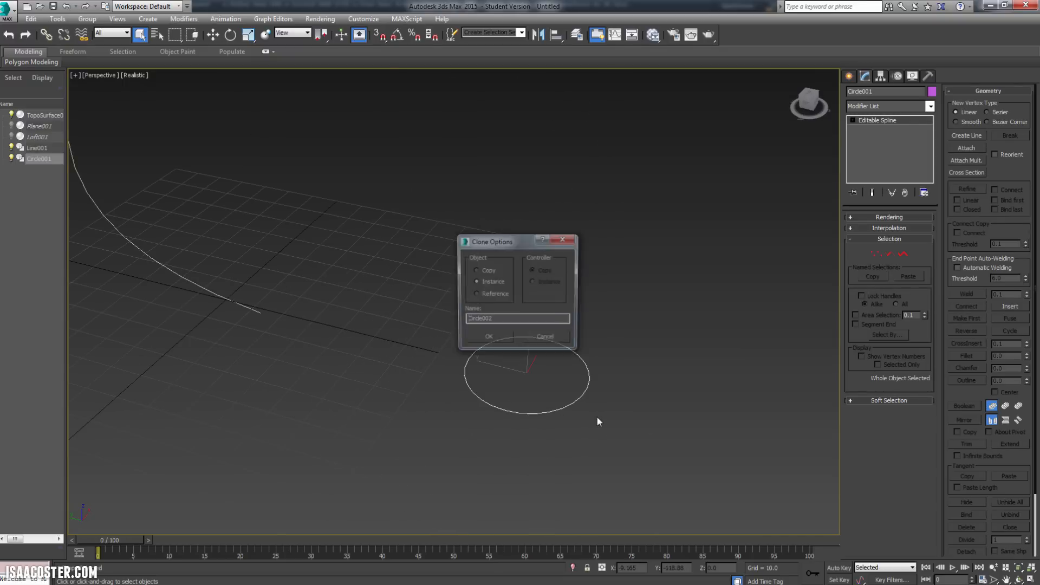
click(489, 339)
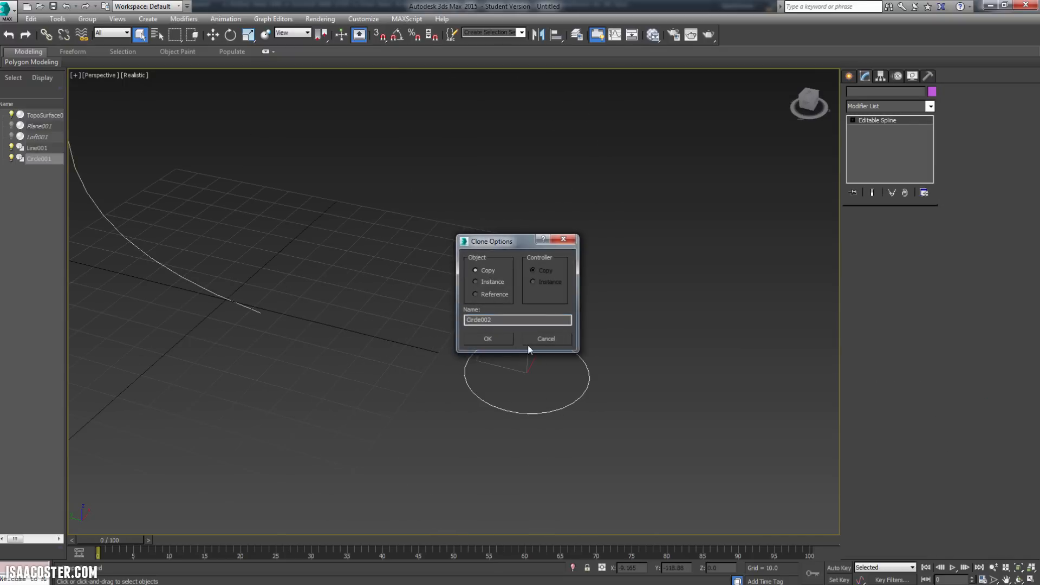
key(e)
key(r)
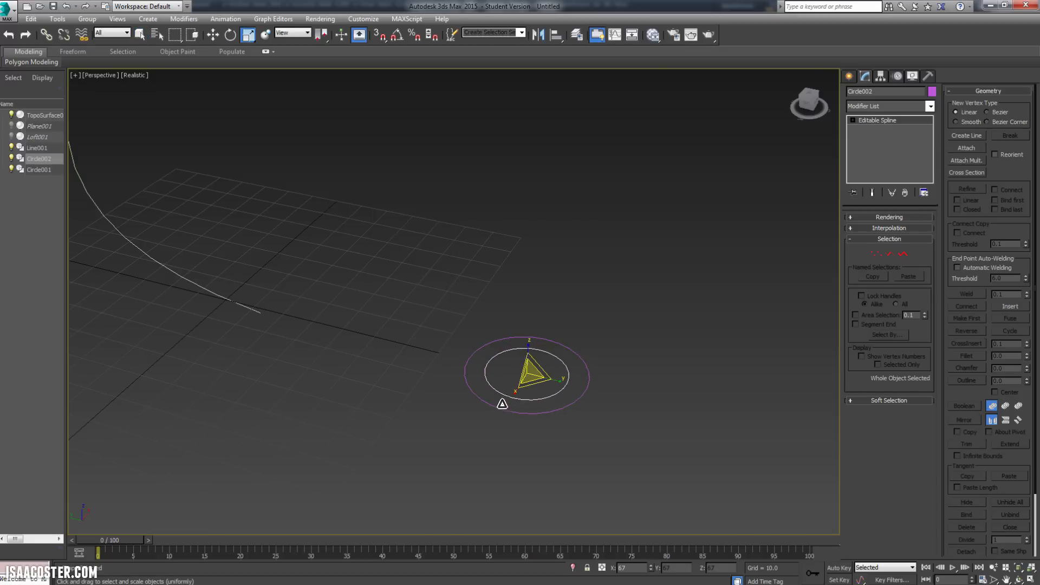
- Move the smaller circle up against the inner edge of the large circle
key(w)
alt+middle_drag(608, 372, 576, 362)
scroll(575, 362, up, 2)
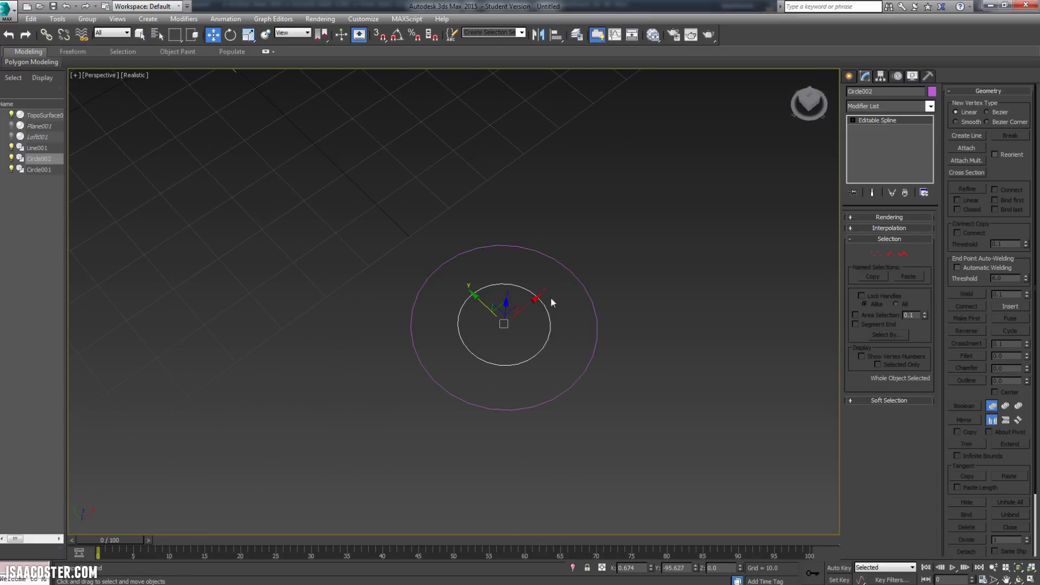
alt+middle_drag(521, 305, 521, 321)
drag(508, 300, 521, 259)
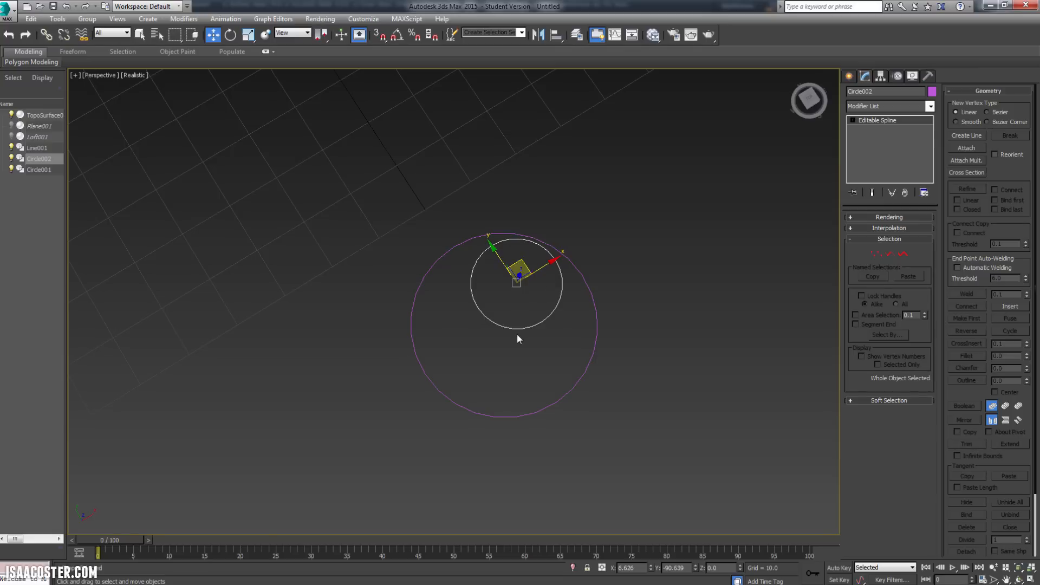
- Copy the small circle, move the copy to the opposite side inside the large circle and scale it to about 72%
key(ctrl+v)
click(489, 339)
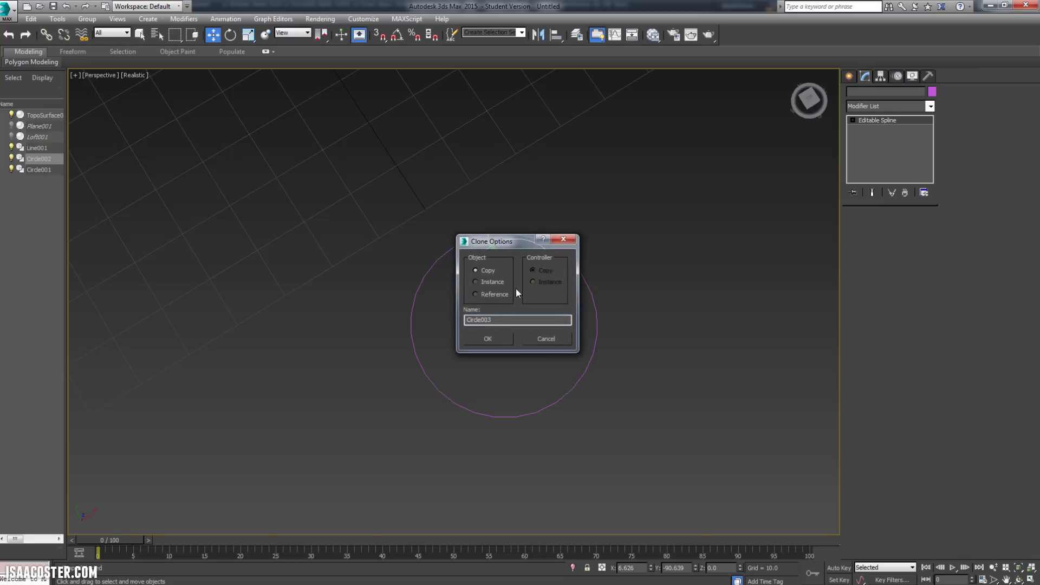
mouse_move(510, 275)
mouse_down()
mouse_move(520, 297)
mouse_move(461, 352)
mouse_move(464, 393)
mouse_up()
key(r)
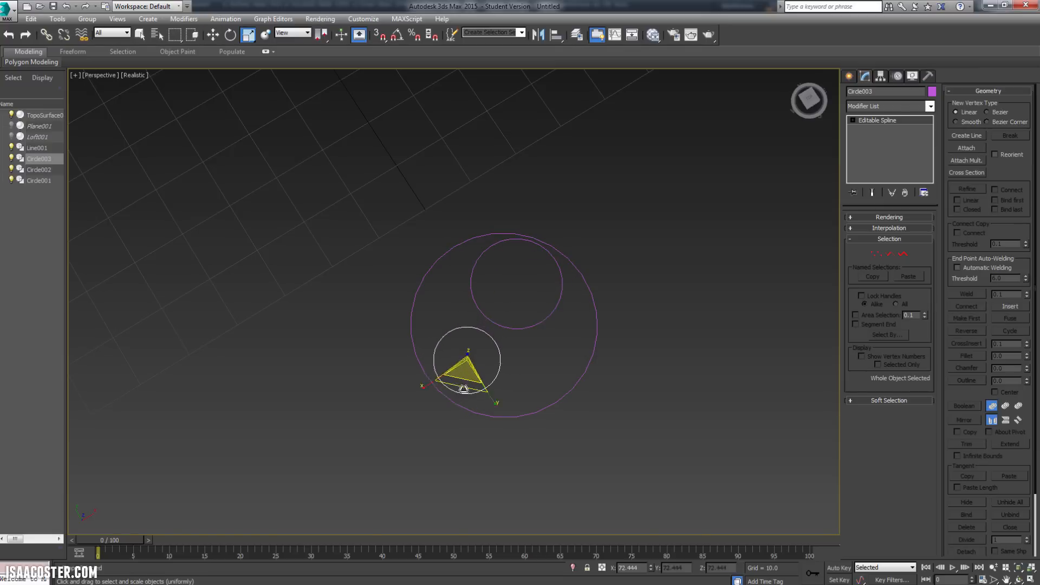
- Reposition the smallest circle and place an equal-sized copy beside it so three circles sit inside the large one
key(w)
mouse_move(473, 342)
mouse_down()
mouse_move(460, 318)
mouse_move(528, 345)
mouse_up()
click(488, 339)
alt+middle_drag(645, 353, 614, 369)
click(614, 369)
click(491, 365)
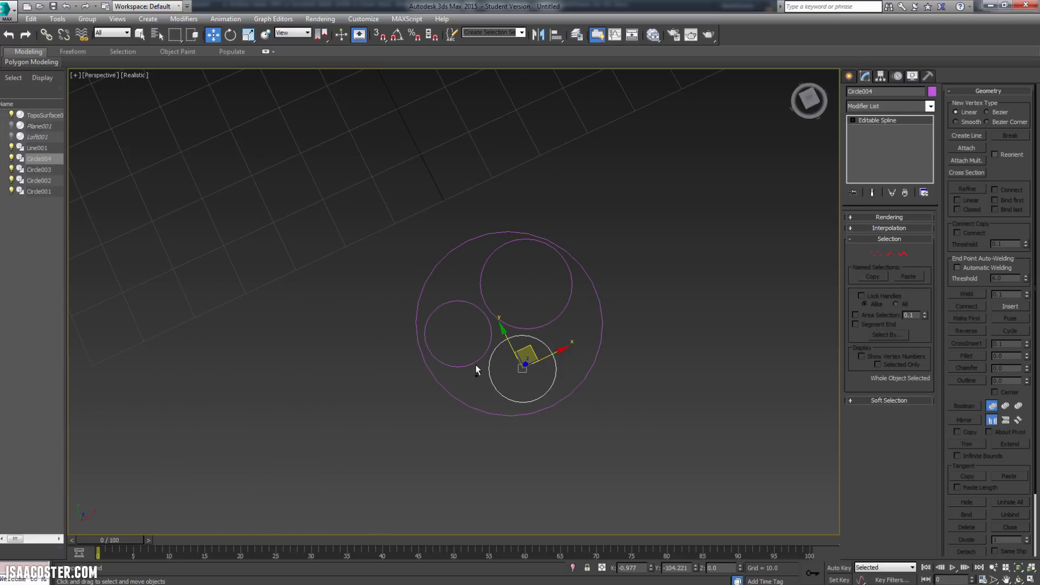
ctrl+click(475, 365)
click(560, 335)
click(547, 345)
- Attach the other two small circles to the newest circle as one spline, leaving the large outer circle separate
click(967, 148)
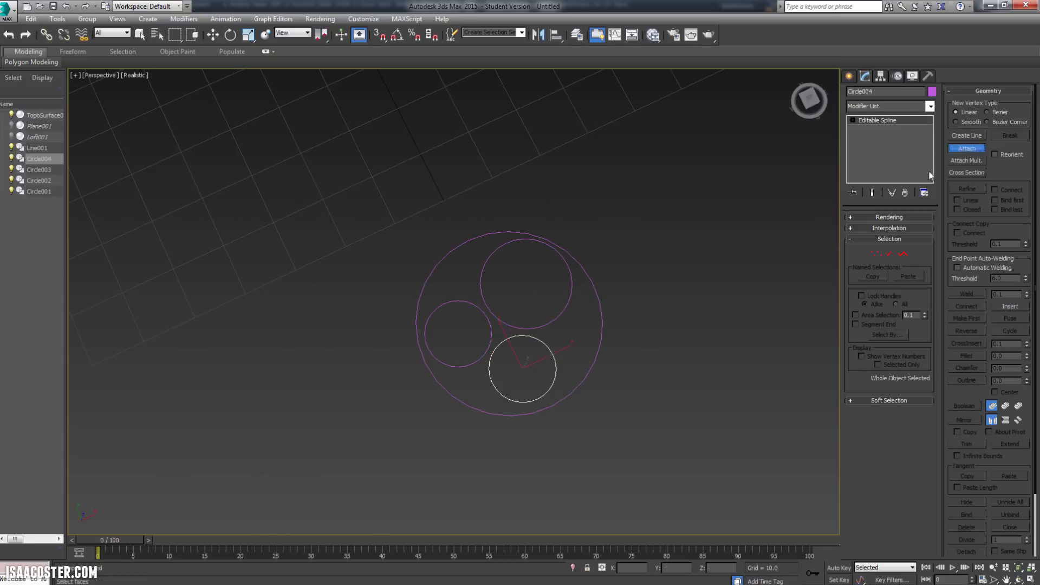
click(492, 329)
click(500, 319)
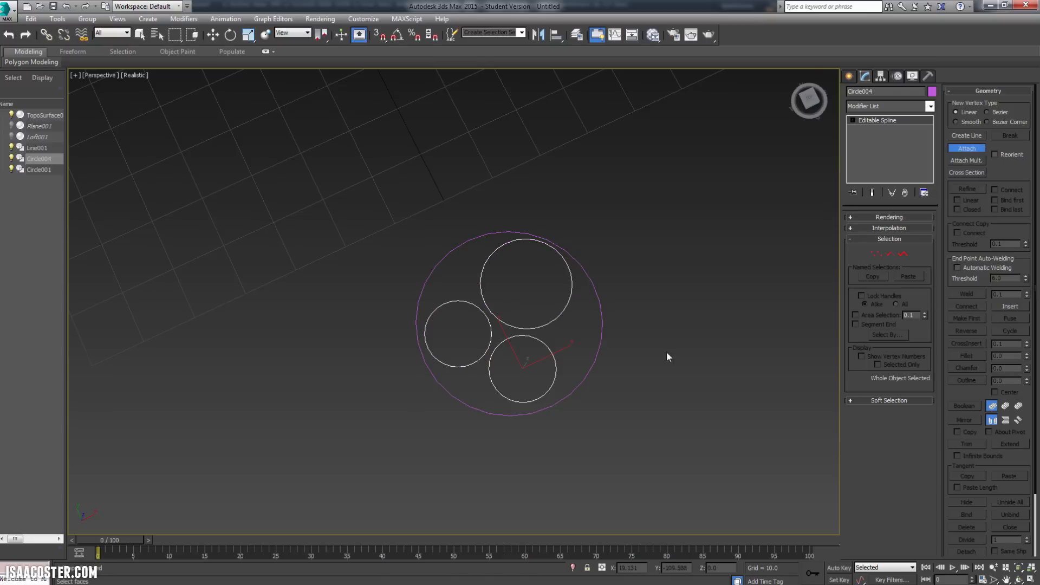
alt+middle_drag(667, 355, 825, 183)
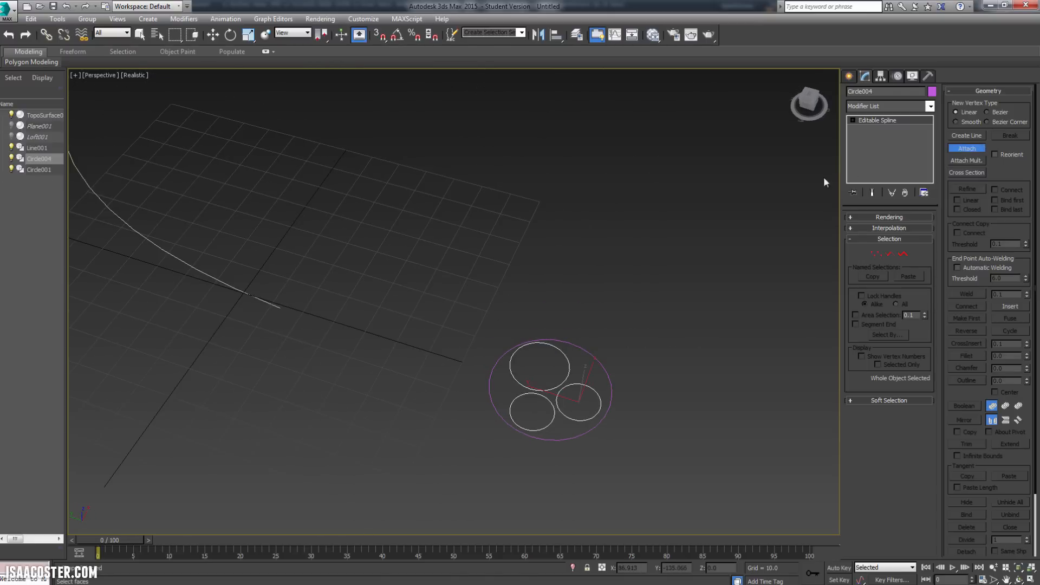
click(961, 147)
click(602, 271)
- Loft the attached three-circle shape along the curved path line
middle_drag(578, 279, 647, 274)
scroll(647, 275, down, 5)
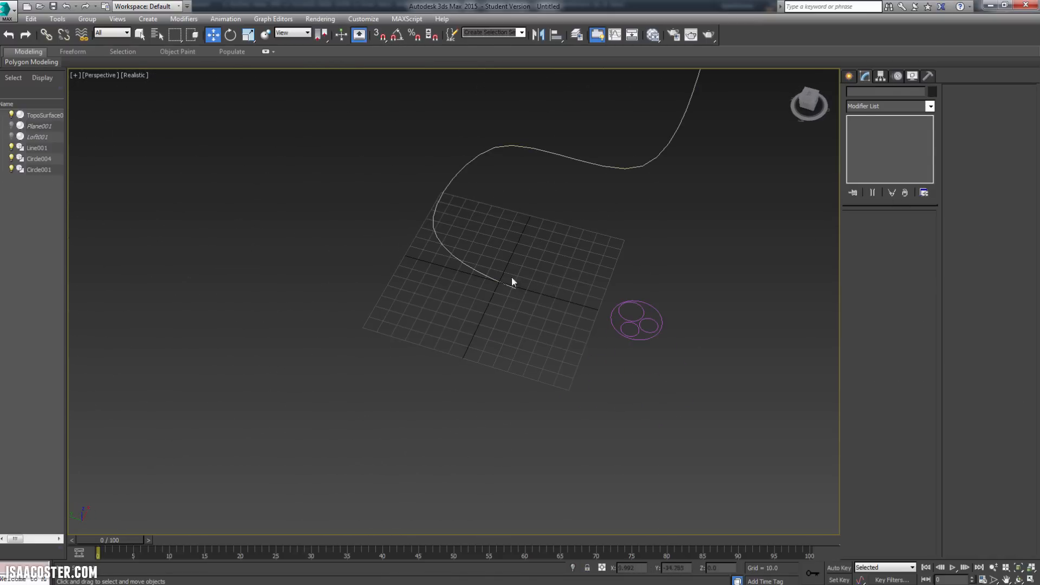
drag(469, 232, 447, 264)
alt+middle_drag(447, 263, 518, 252)
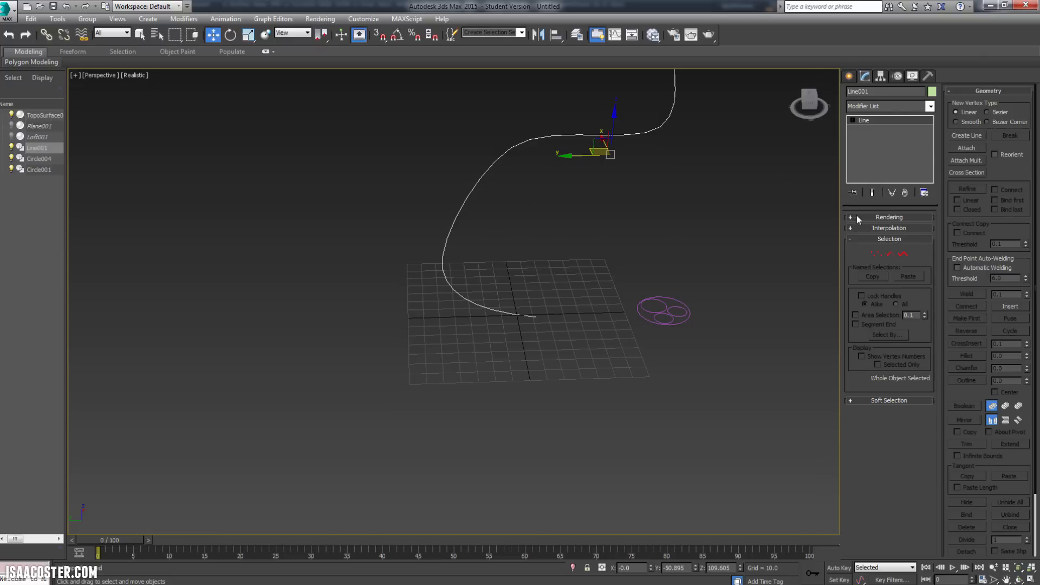
alt+middle_drag(803, 227, 702, 237)
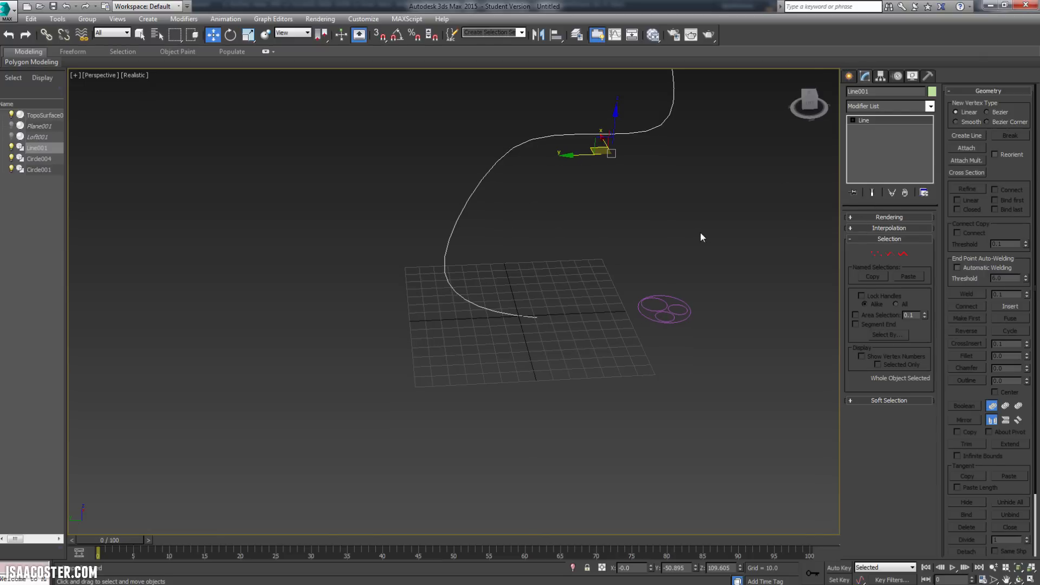
click(852, 77)
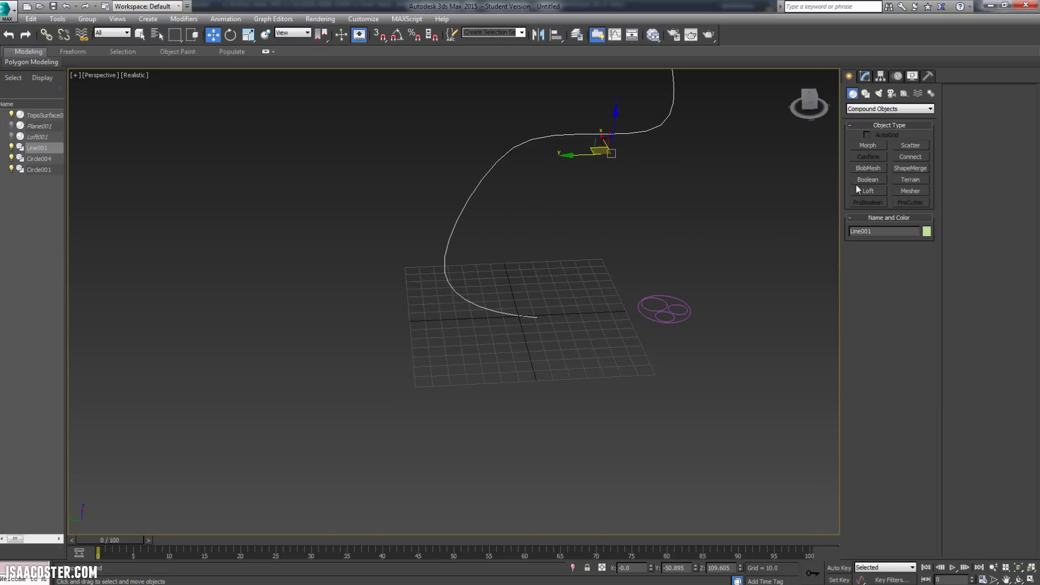
click(869, 191)
click(909, 260)
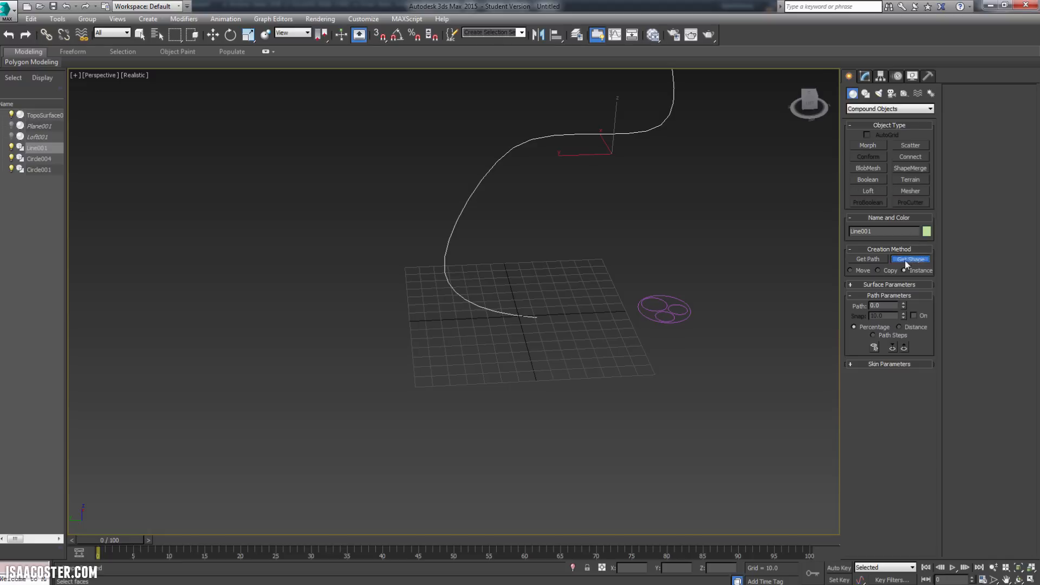
click(672, 305)
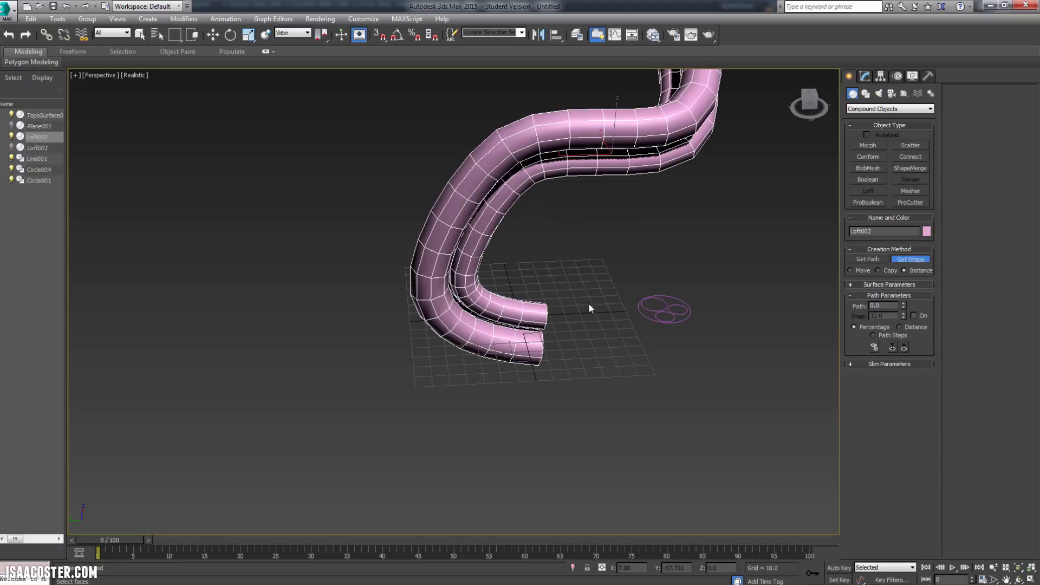
alt+middle_drag(588, 302, 578, 360)
key(w)
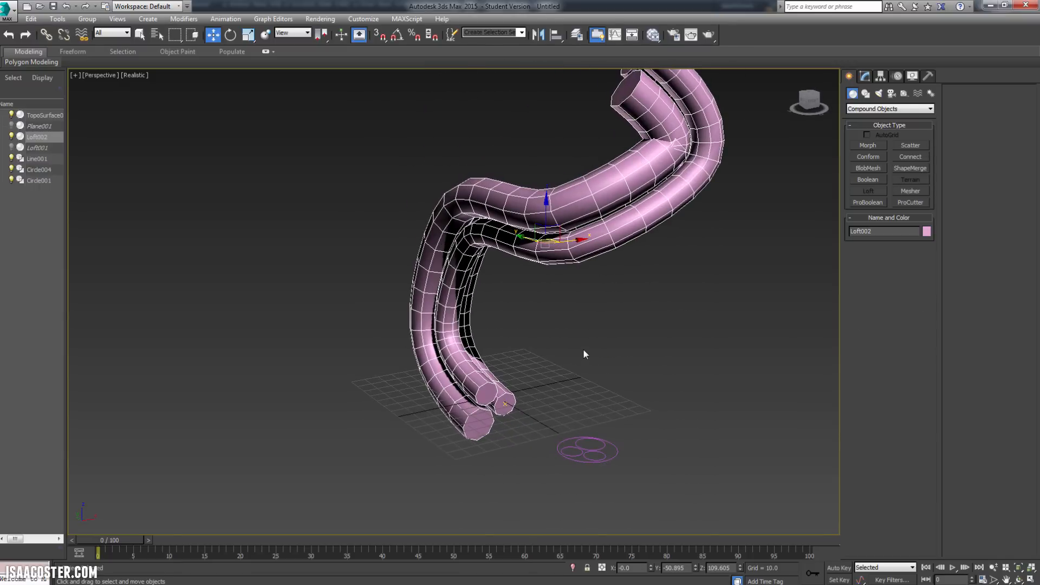
- Unhide all hidden objects in the scene
right_click(585, 339)
click(603, 291)
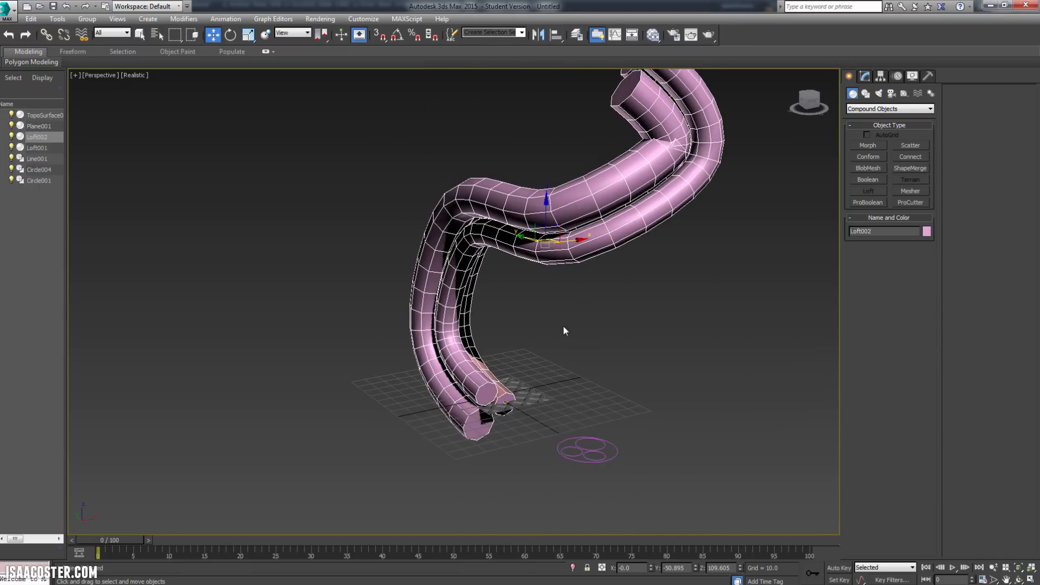
alt+middle_drag(565, 328, 605, 391)
alt+middle_drag(605, 390, 629, 372)
- Select the cross-section at the lower end of the new loft at Shape sub-object level and scale it down uniformly
click(867, 77)
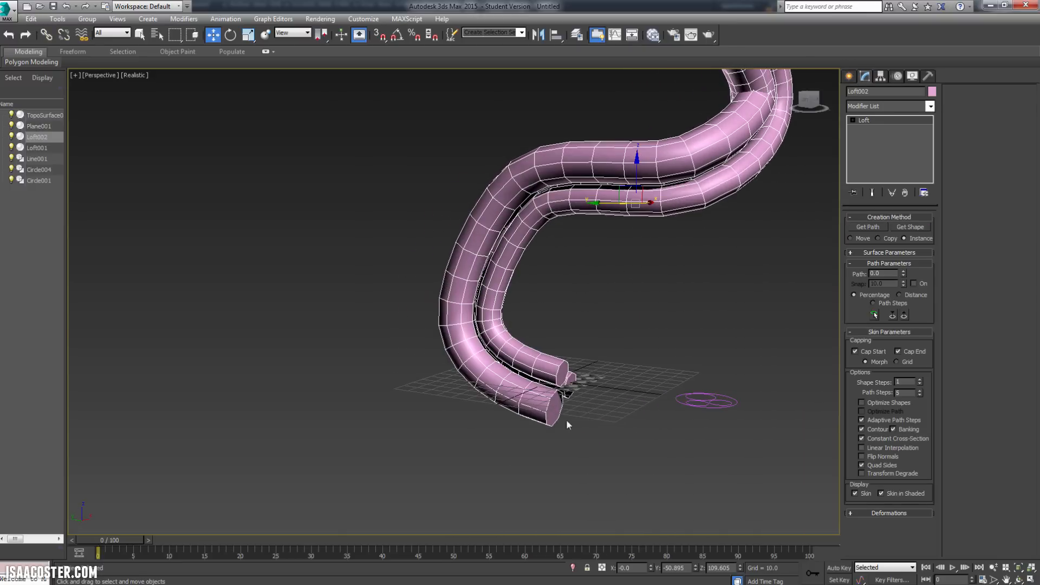
alt+middle_drag(569, 431, 540, 334)
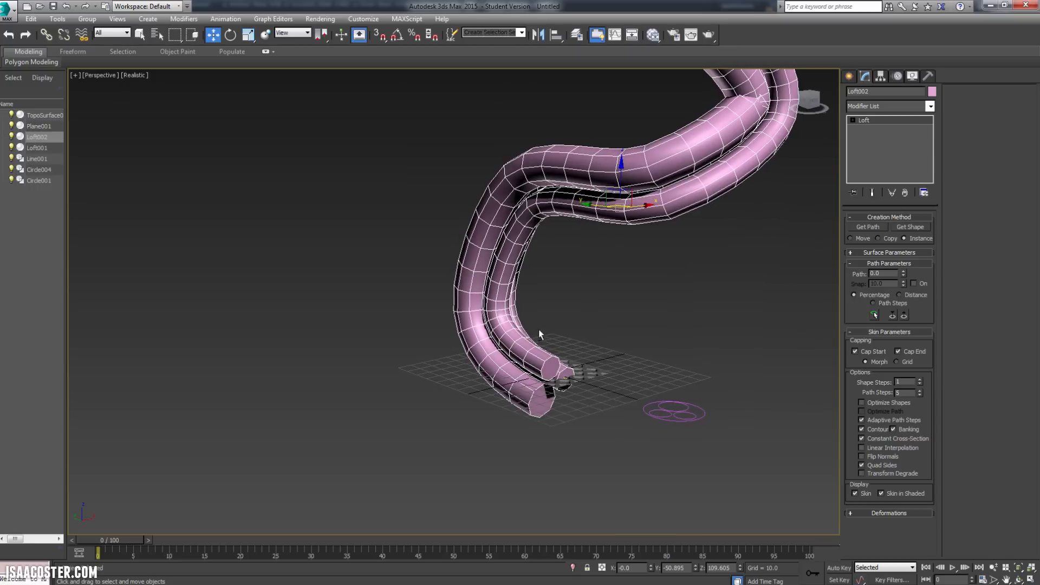
click(853, 120)
click(872, 129)
alt+middle_drag(592, 367, 669, 290)
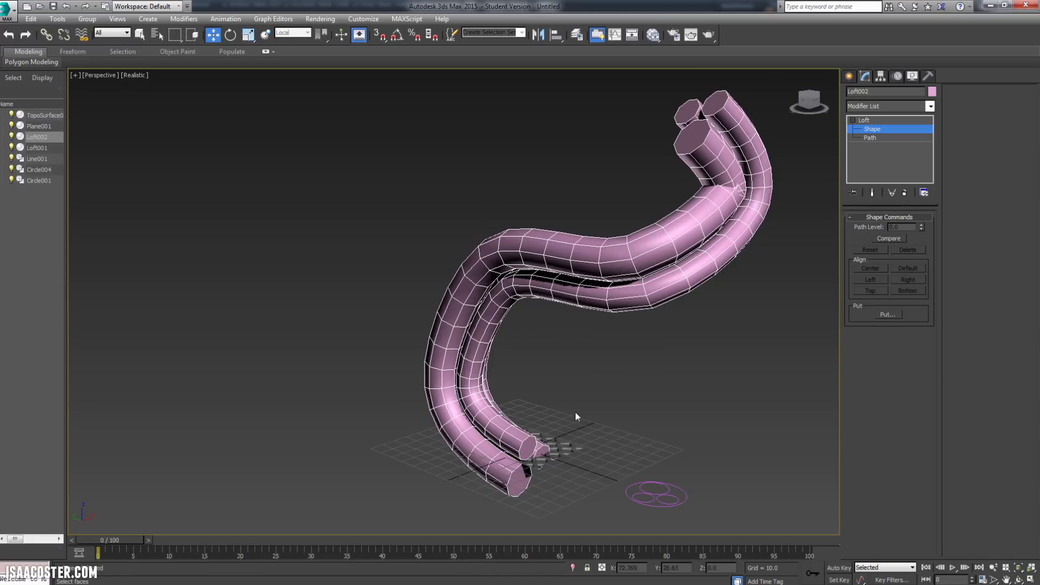
click(529, 463)
key(e)
key(r)
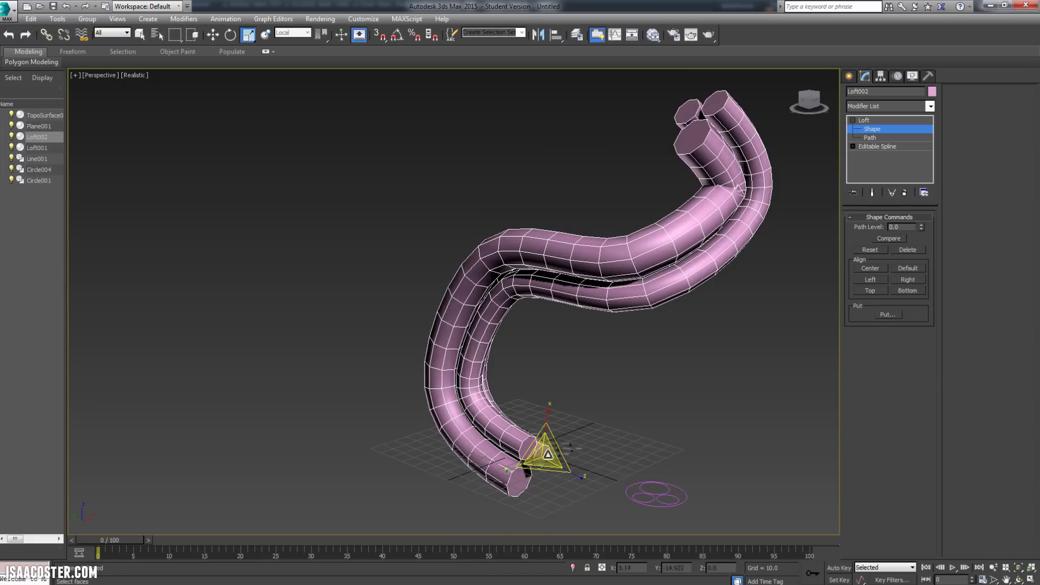
drag(550, 454, 502, 542)
scroll(551, 402, up, 8)
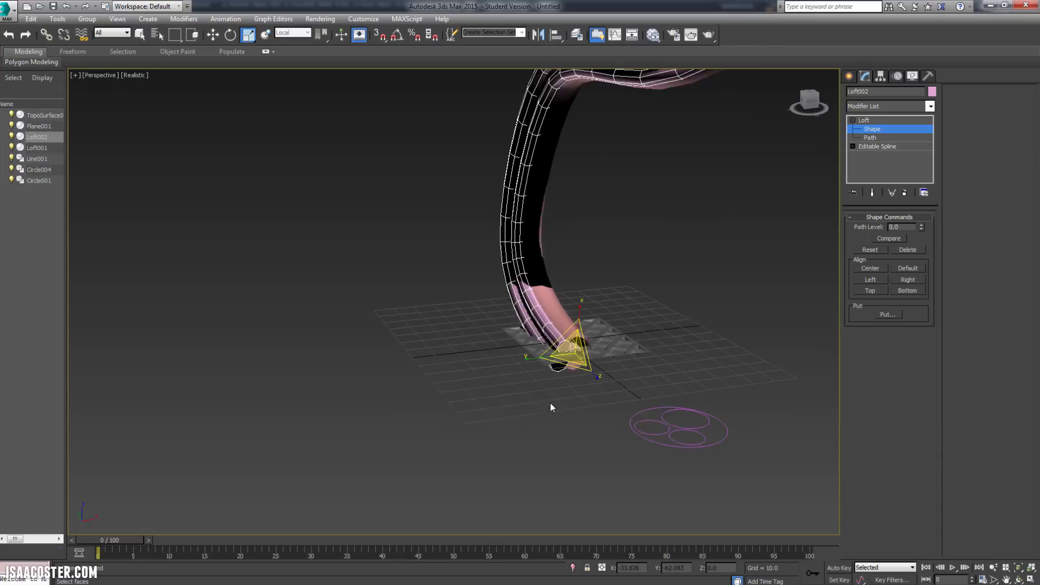
- Move the loft's cross-section shape along its local axes so the three tubes sit inside the original tube
key(w)
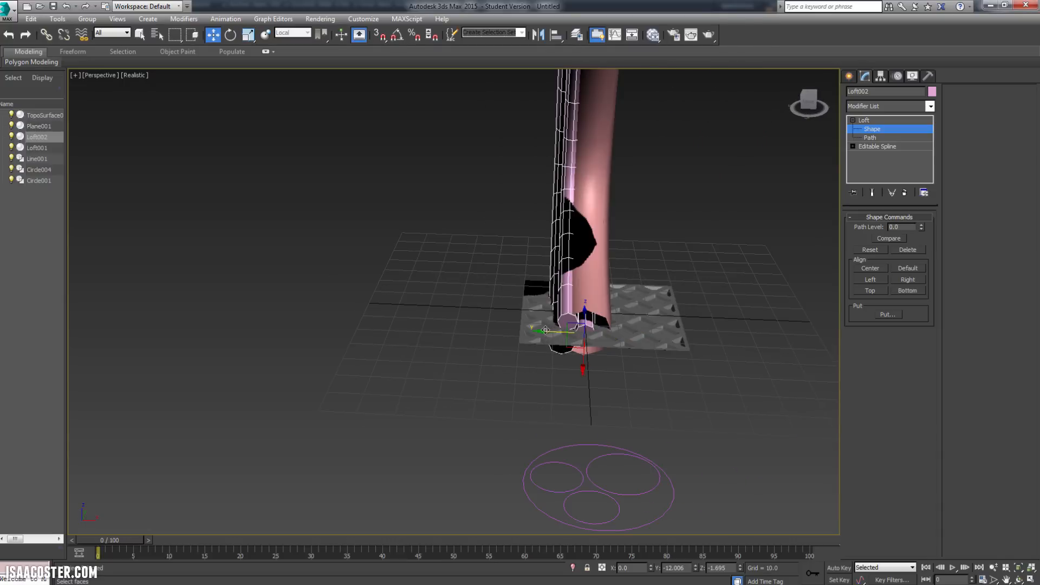
drag(546, 330, 559, 332)
alt+middle_drag(559, 332, 649, 430)
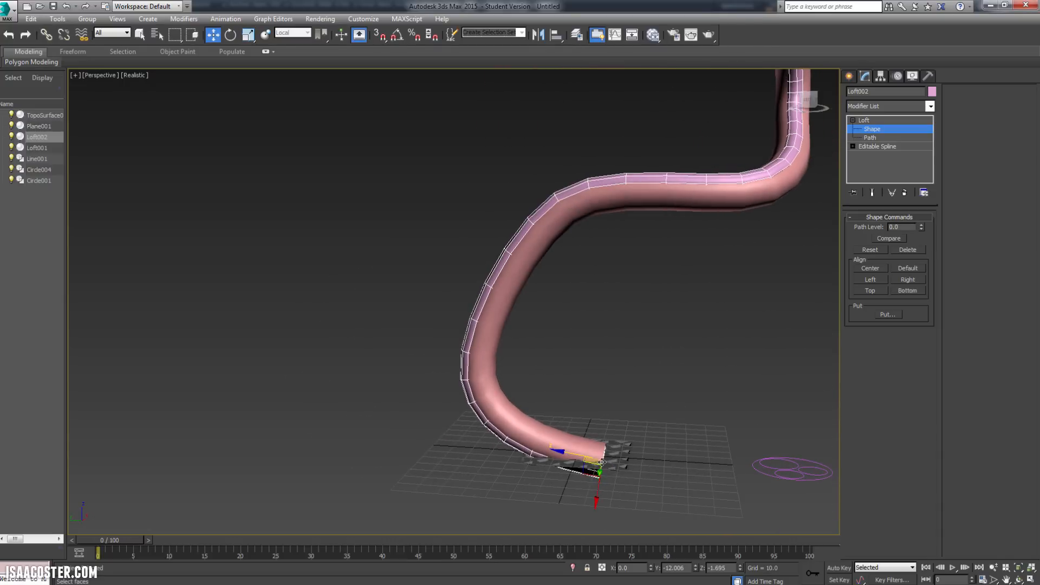
alt+middle_drag(635, 469, 615, 446)
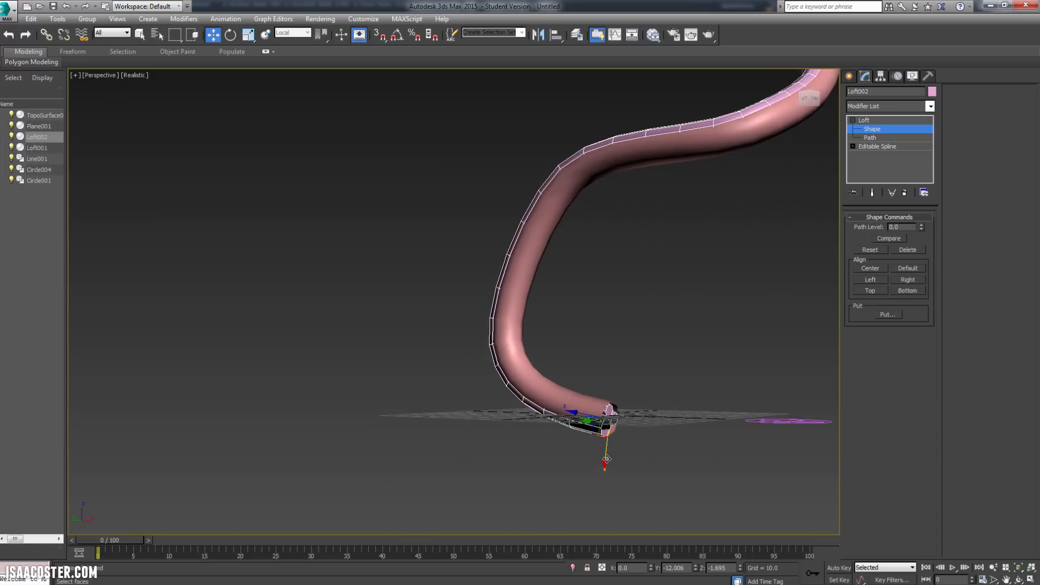
drag(607, 459, 607, 456)
- Isolate the three-tube loft and view it along its full length
key(r)
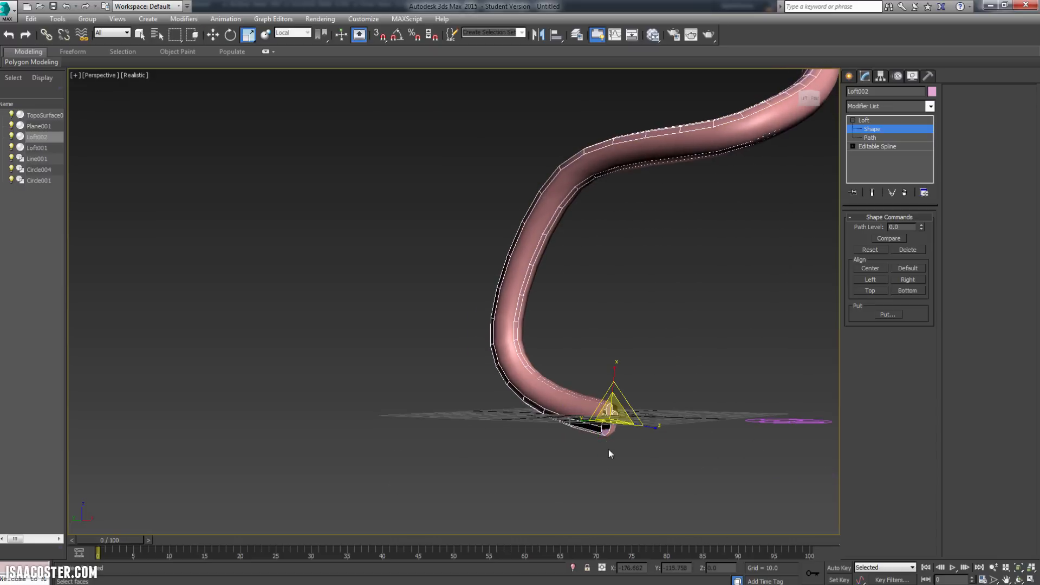
alt+middle_drag(610, 416, 643, 416)
key(alt+q)
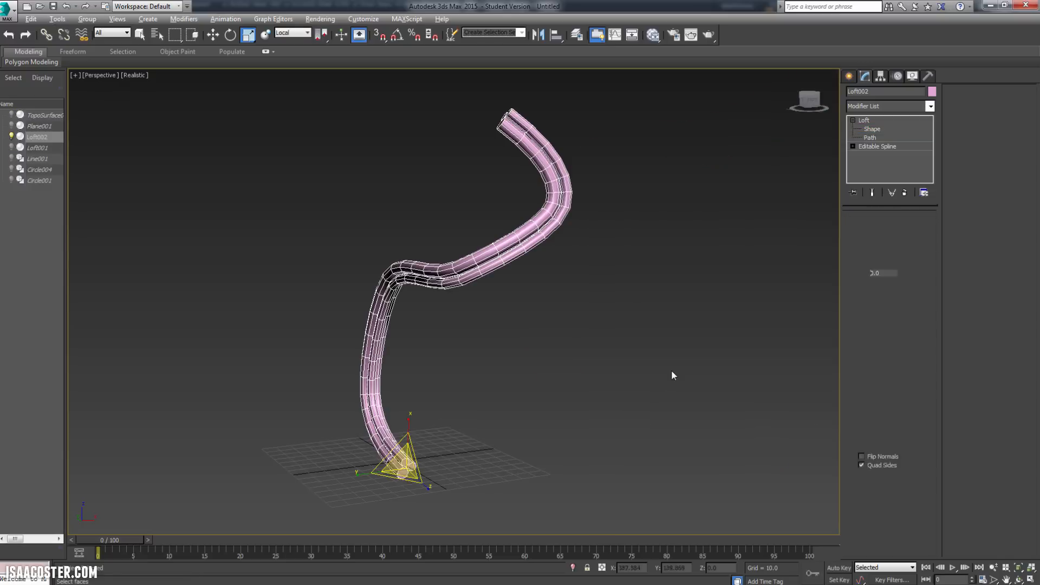
mouse_move(671, 370)
alt+middle_down()
mouse_move(675, 337)
mouse_move(668, 362)
alt+middle_up()
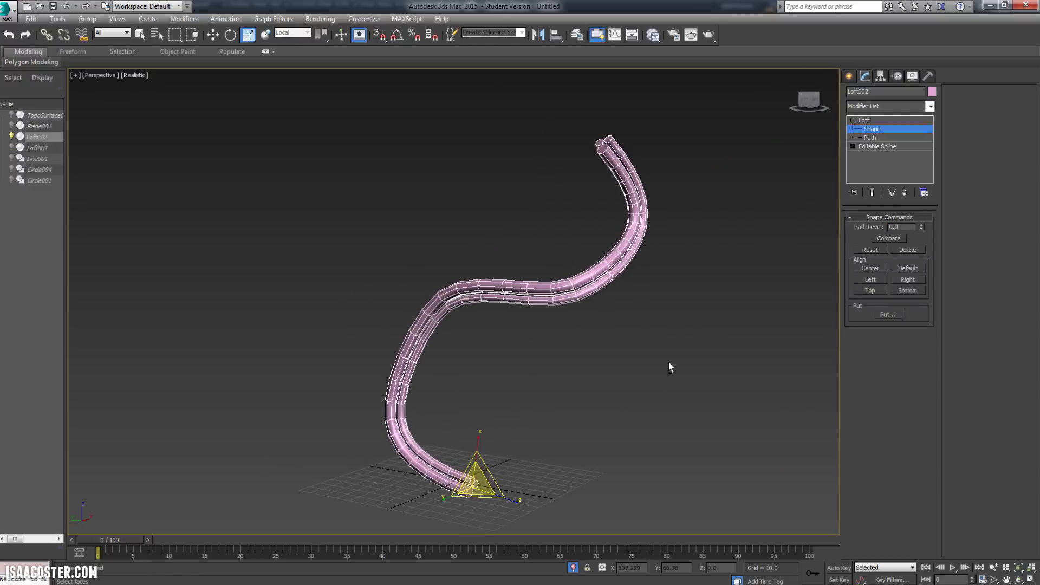
- Leave the Shape level and apply a Twist deformation to the three-tube loft, raising the curve's end point to about 280
click(872, 120)
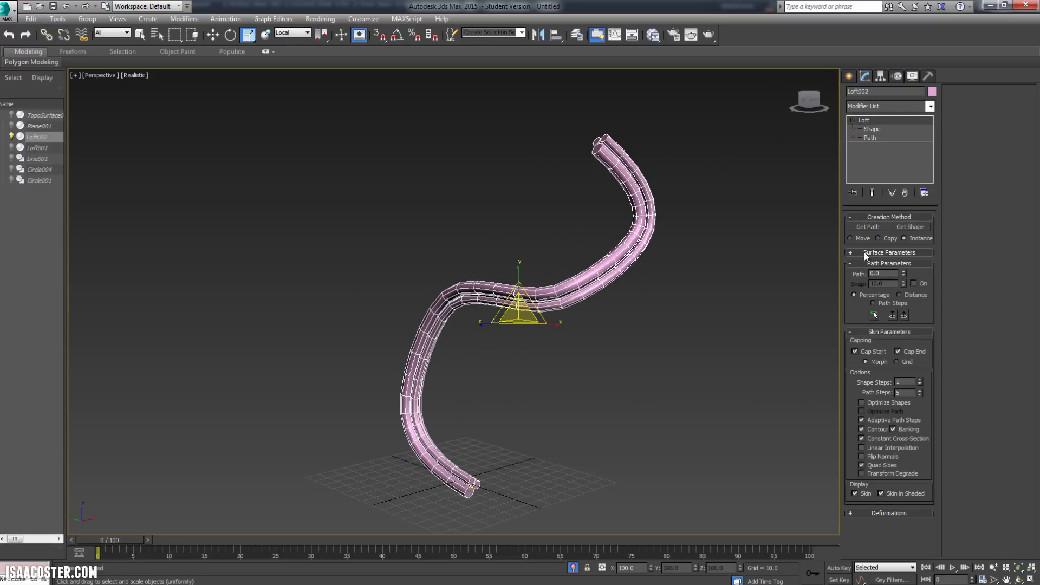
click(852, 513)
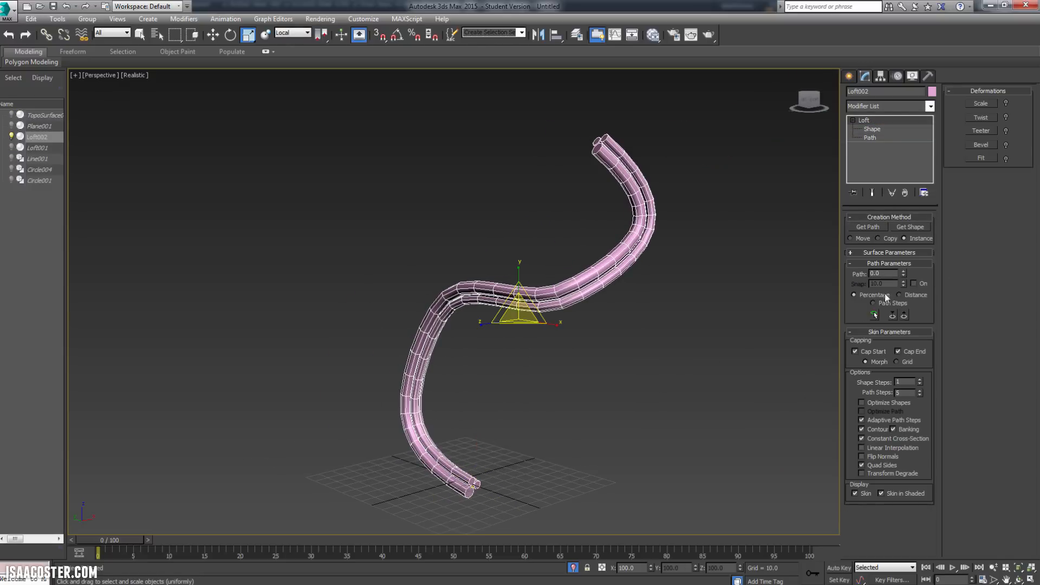
click(1007, 116)
click(989, 120)
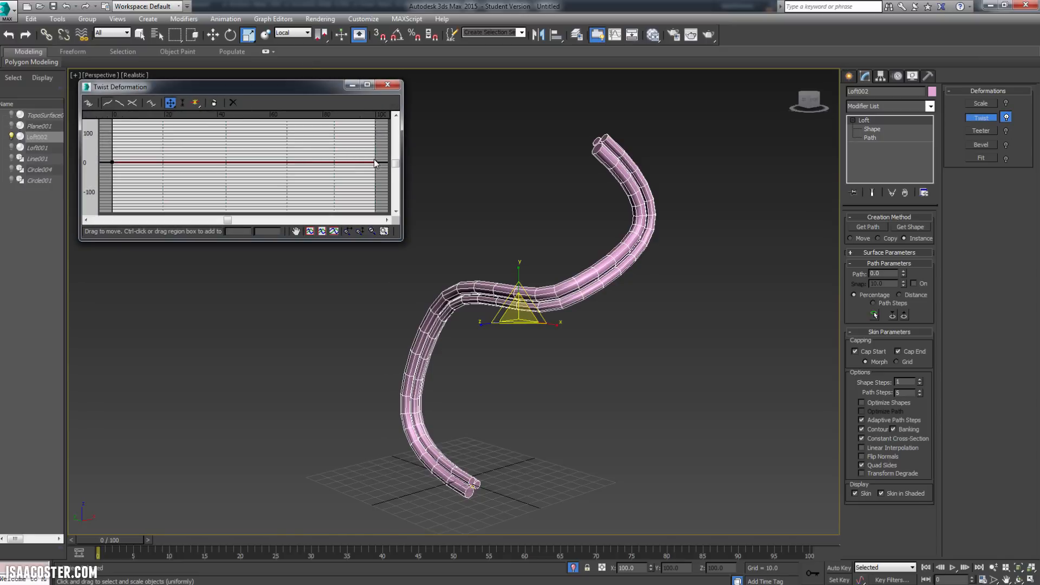
drag(375, 161, 375, 128)
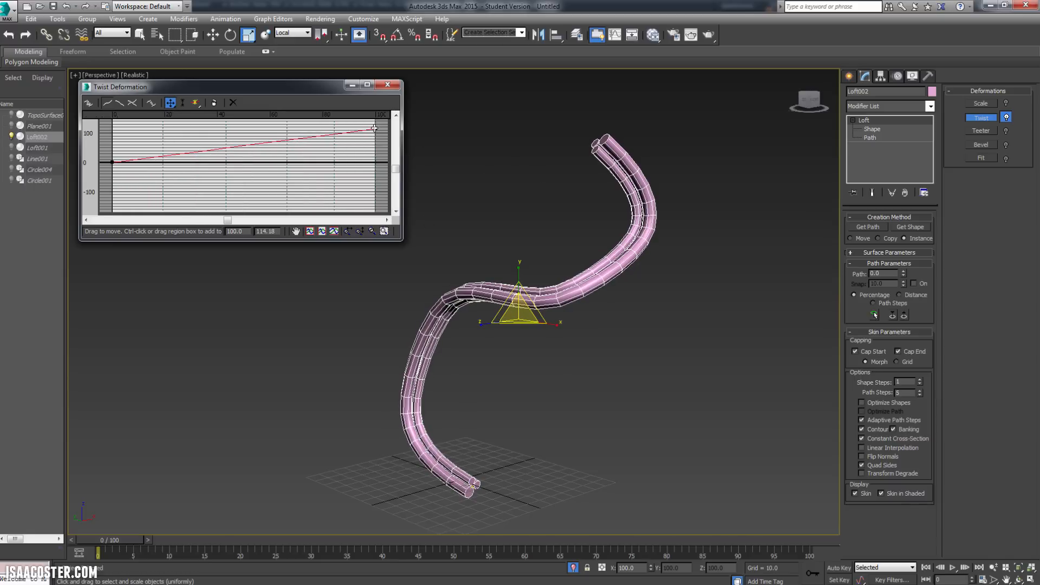
drag(375, 128, 374, 81)
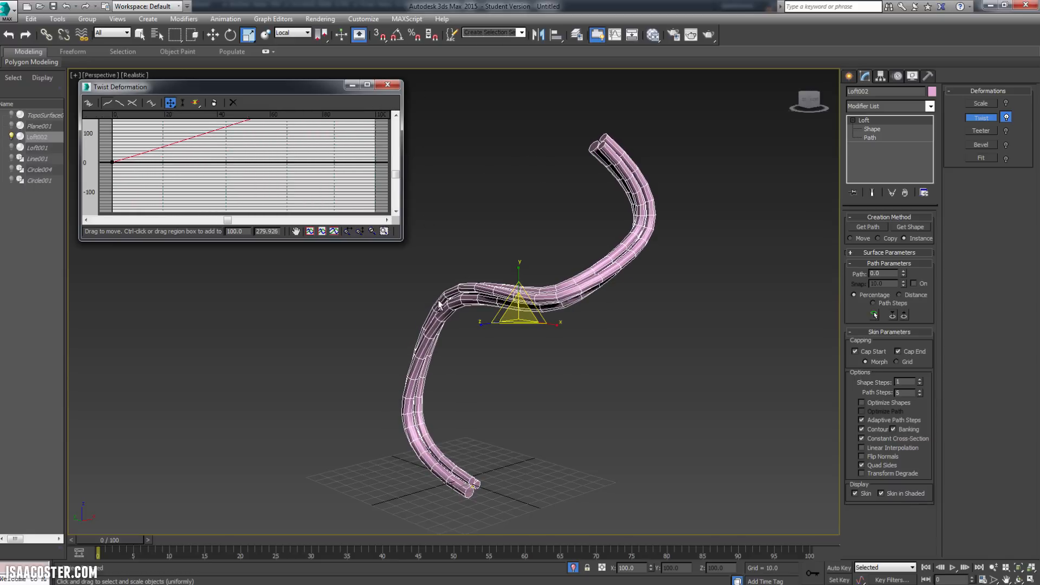
- Raise the twist curve's end point further to about 877 and close the Twist Deformation window
drag(396, 175, 396, 150)
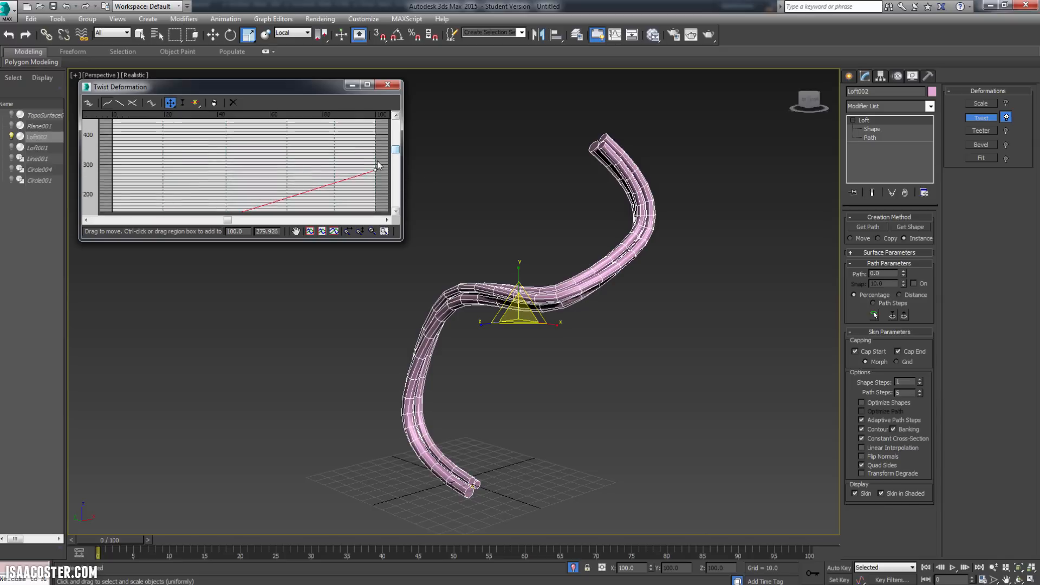
drag(385, 130, 387, 122)
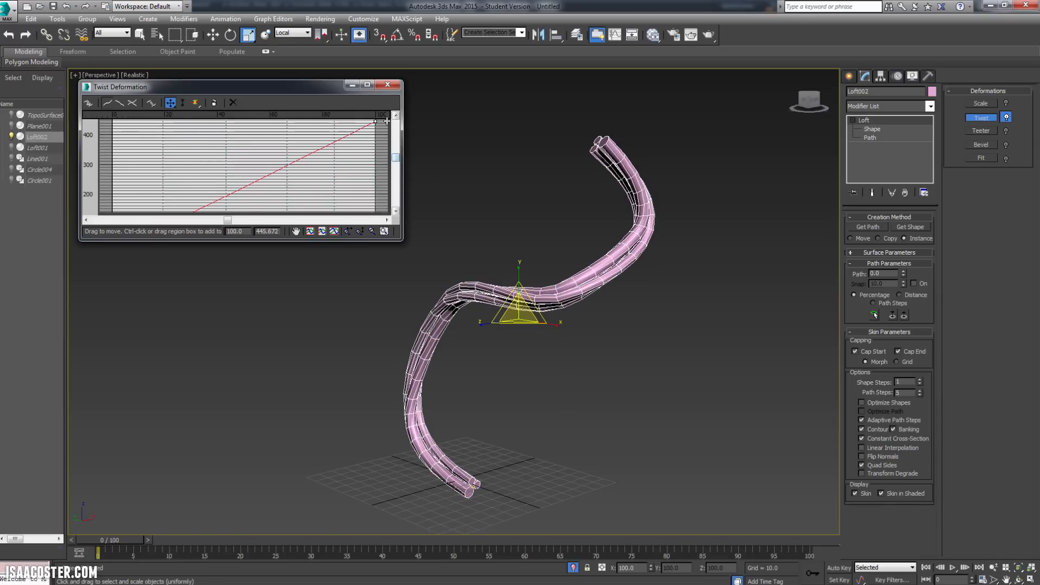
scroll(387, 174, up, 2)
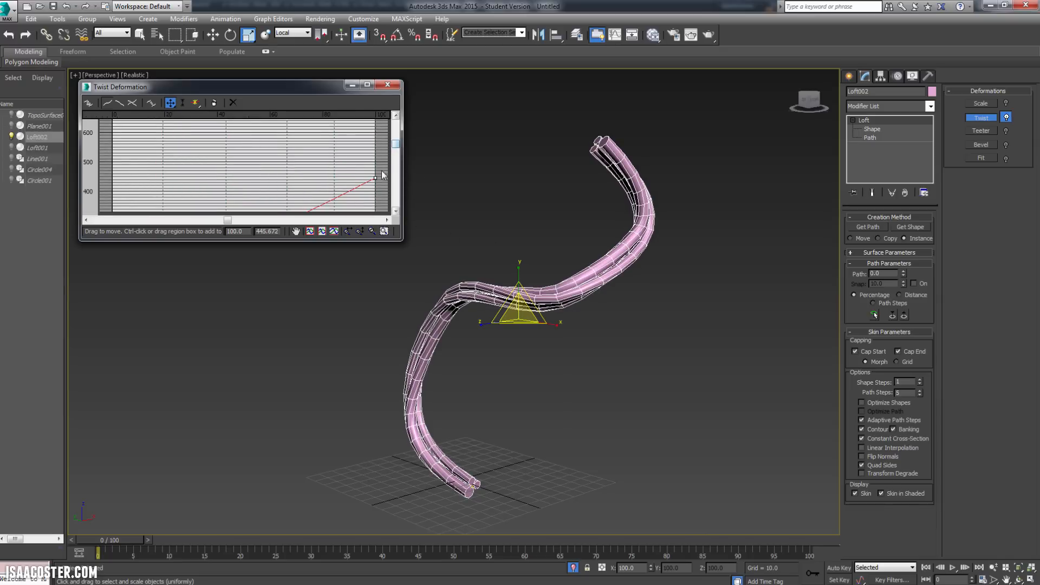
drag(374, 179, 412, 149)
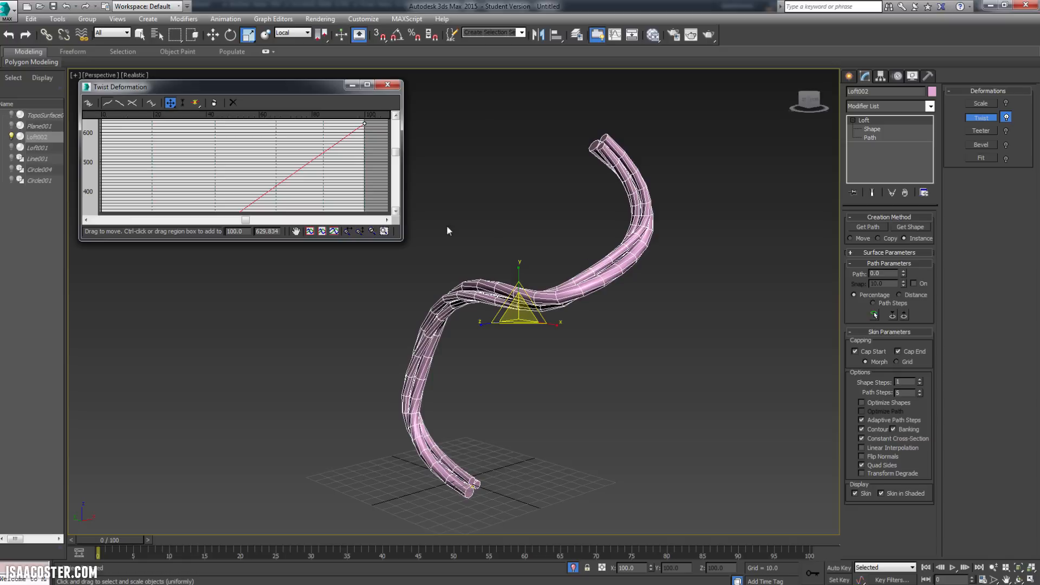
scroll(396, 154, up, 3)
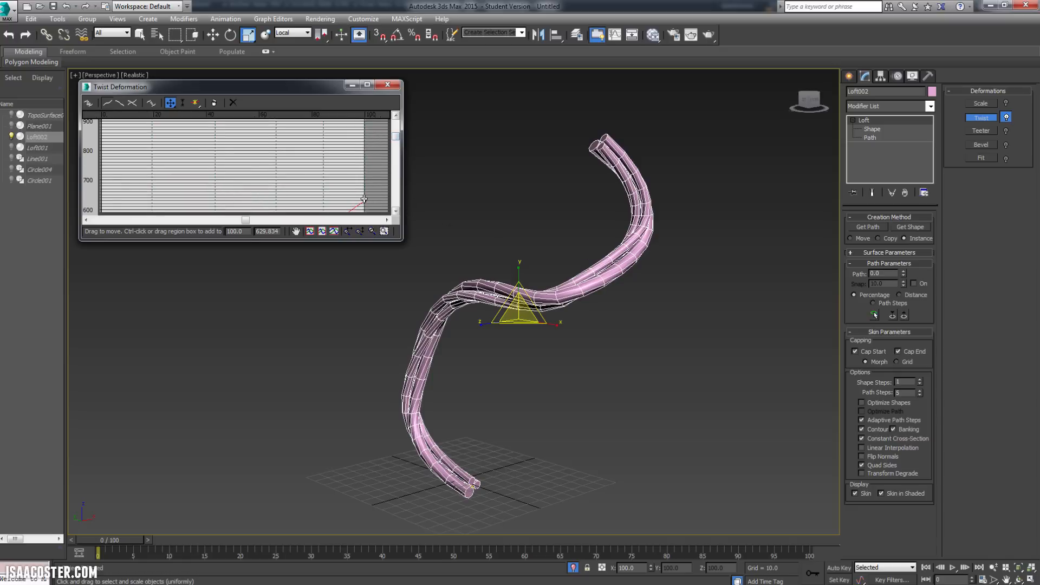
mouse_move(371, 163)
mouse_down()
mouse_move(373, 122)
mouse_move(379, 155)
mouse_up()
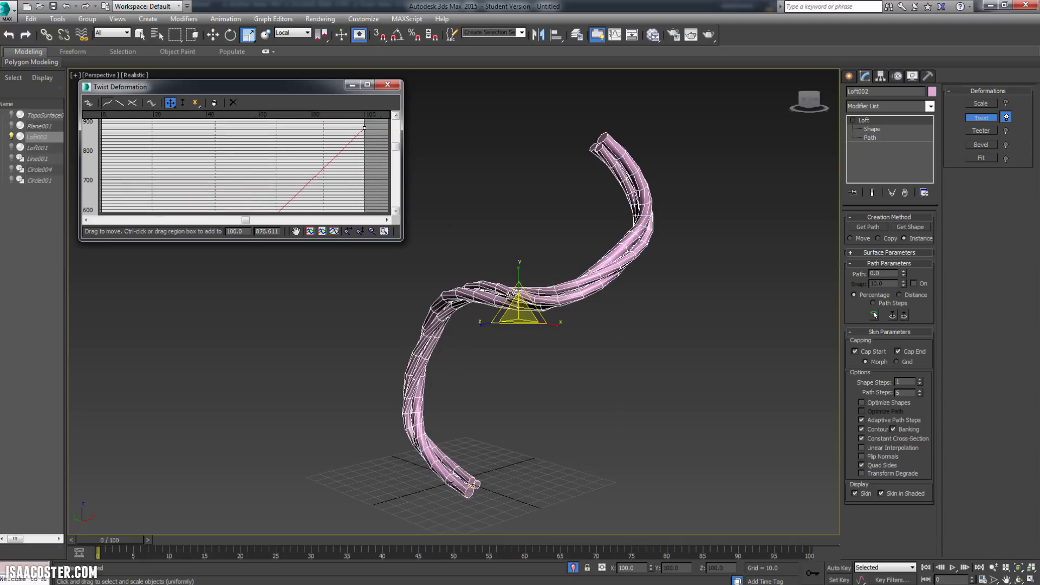
alt+middle_drag(521, 303, 675, 293)
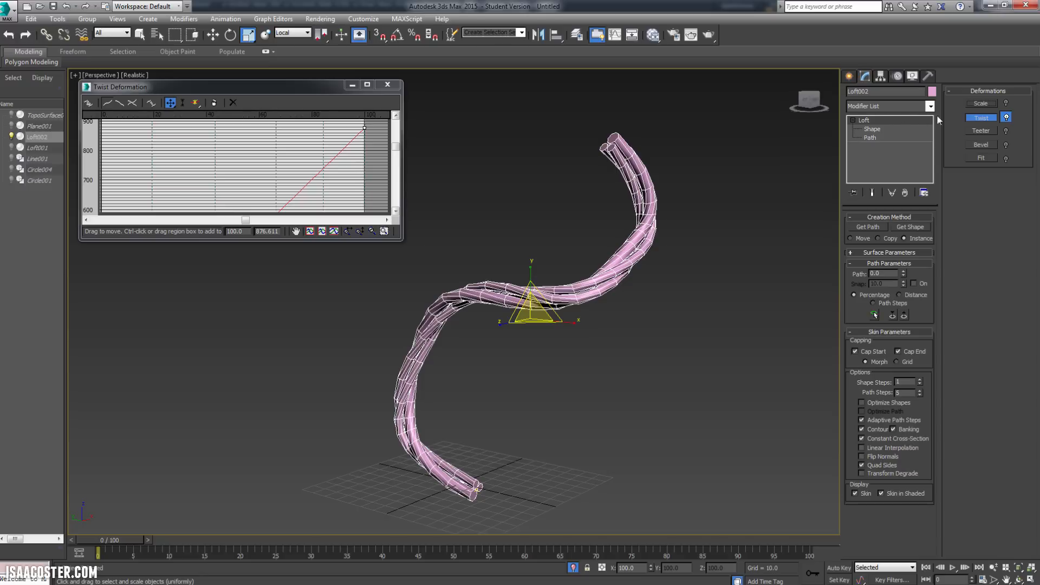
click(387, 85)
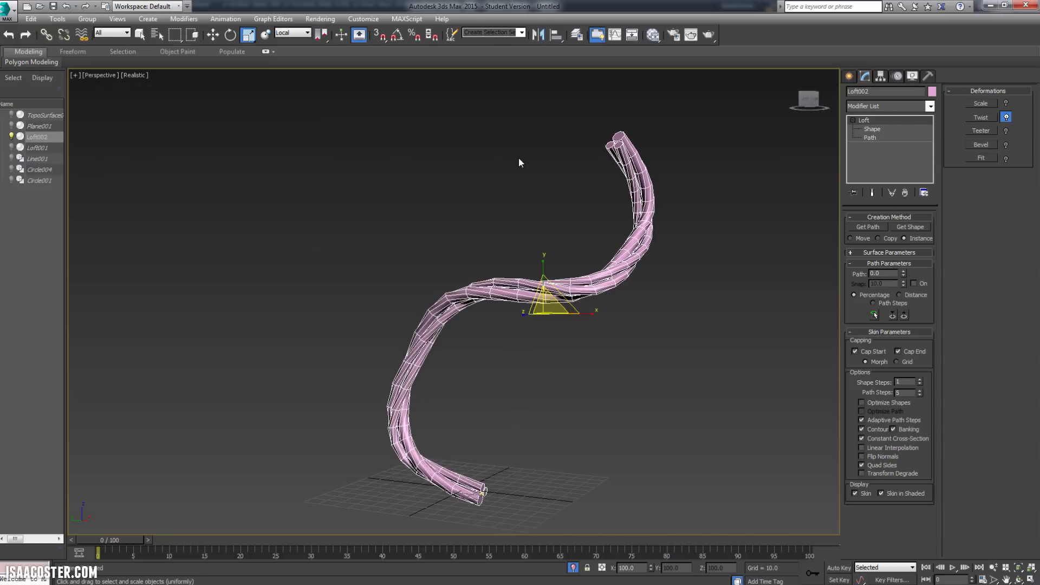
click(518, 214)
alt+middle_drag(522, 212, 558, 219)
click(557, 284)
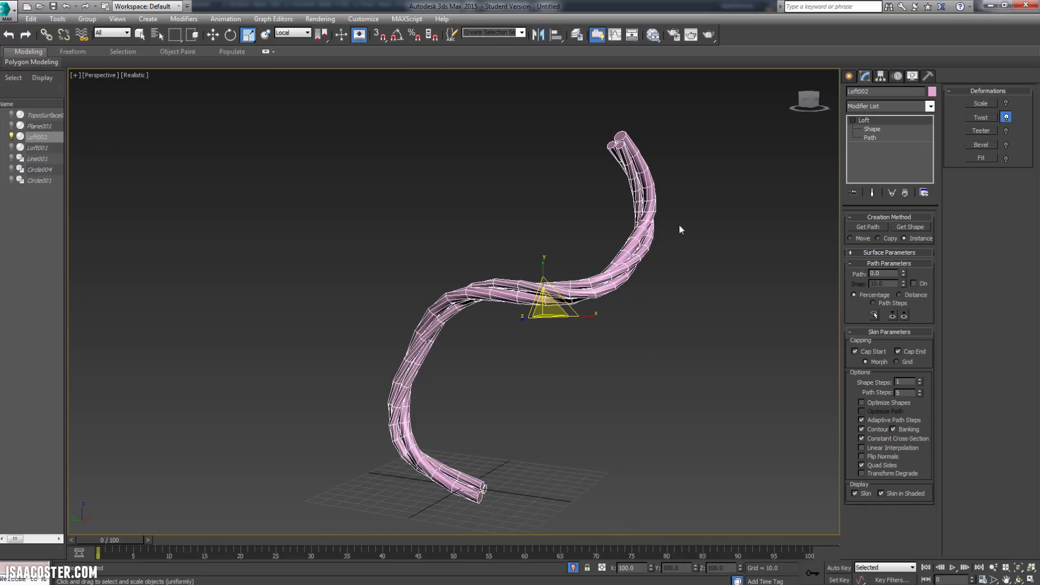
- Add an Edit Poly modifier to the twisted loft and enter its Polygon sub-object level with nothing selected
click(930, 106)
scroll(888, 325, down, 2)
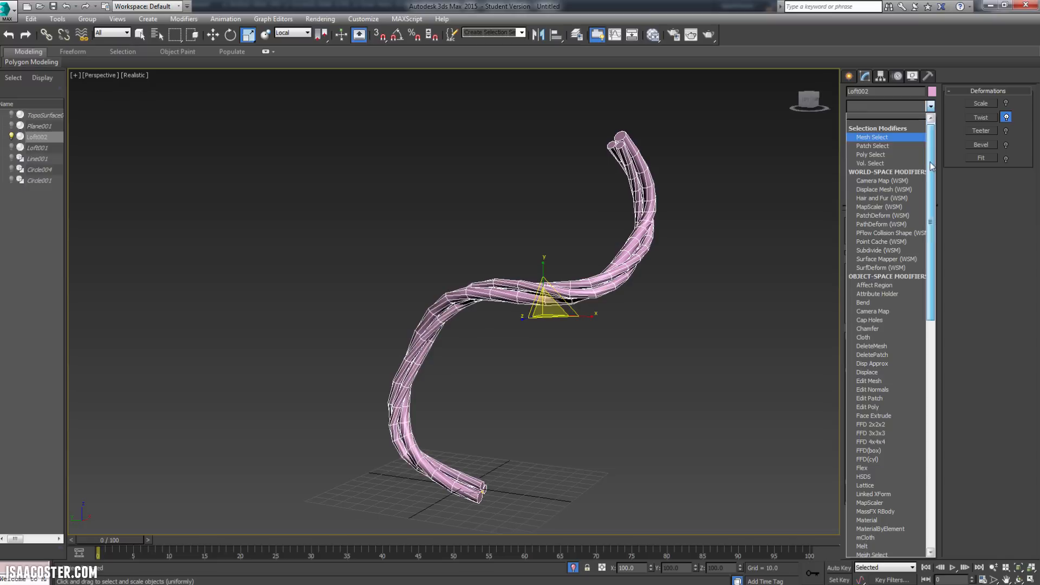
click(890, 370)
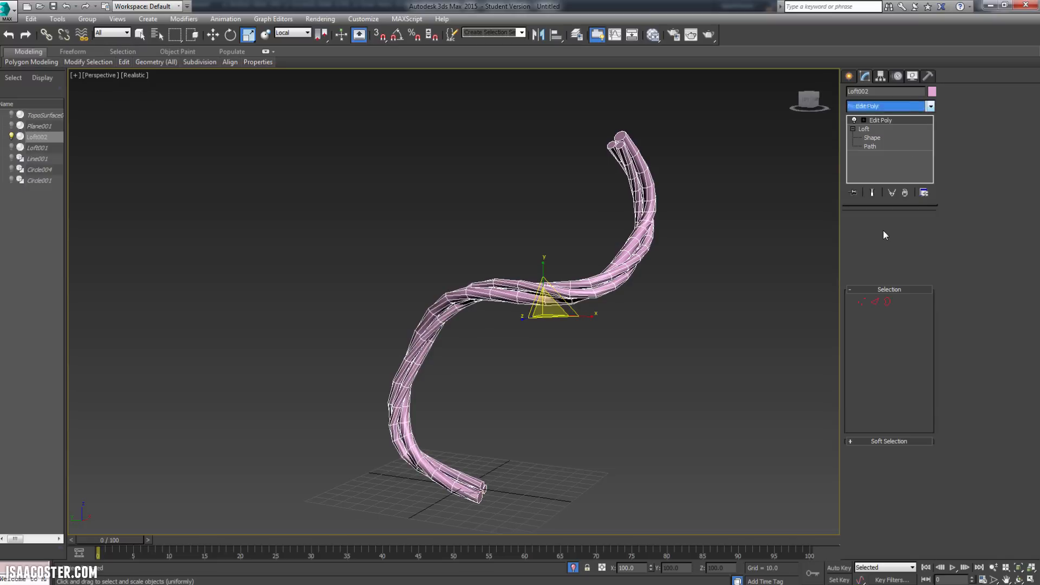
click(897, 302)
drag(703, 92, 251, 532)
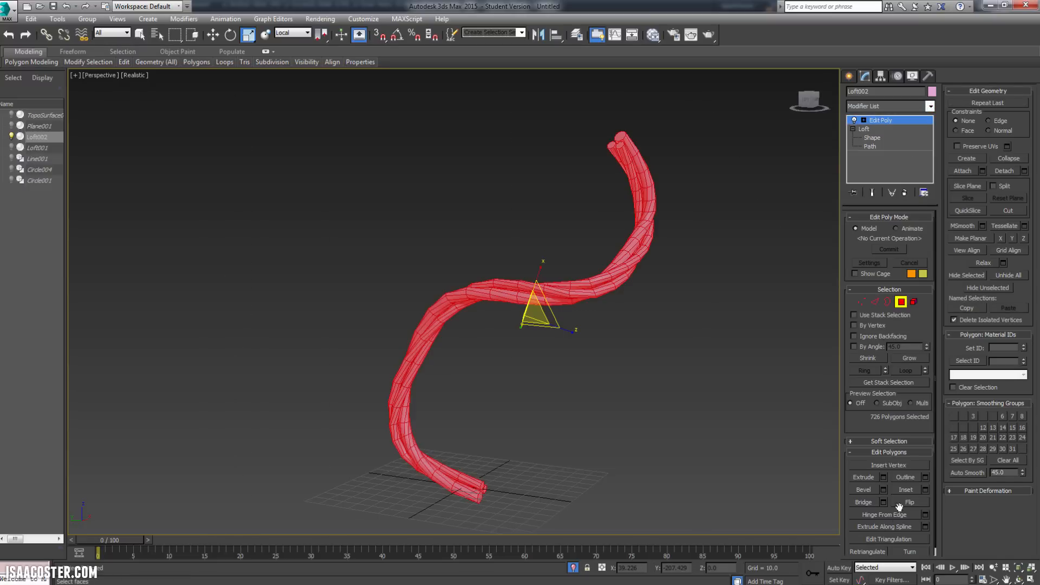
click(666, 305)
- Inset the three end caps at the tubes' upper end twice by 0.722, and collapse the inner polygons to their centres
middle_drag(620, 143, 611, 251)
scroll(614, 249, up, 5)
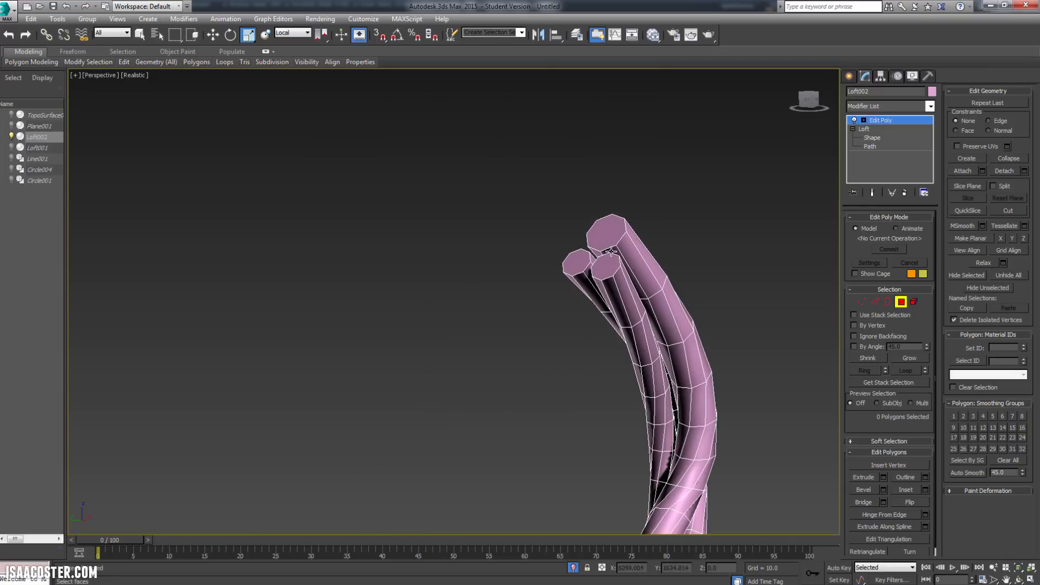
click(608, 233)
ctrl+click(607, 266)
ctrl+click(573, 263)
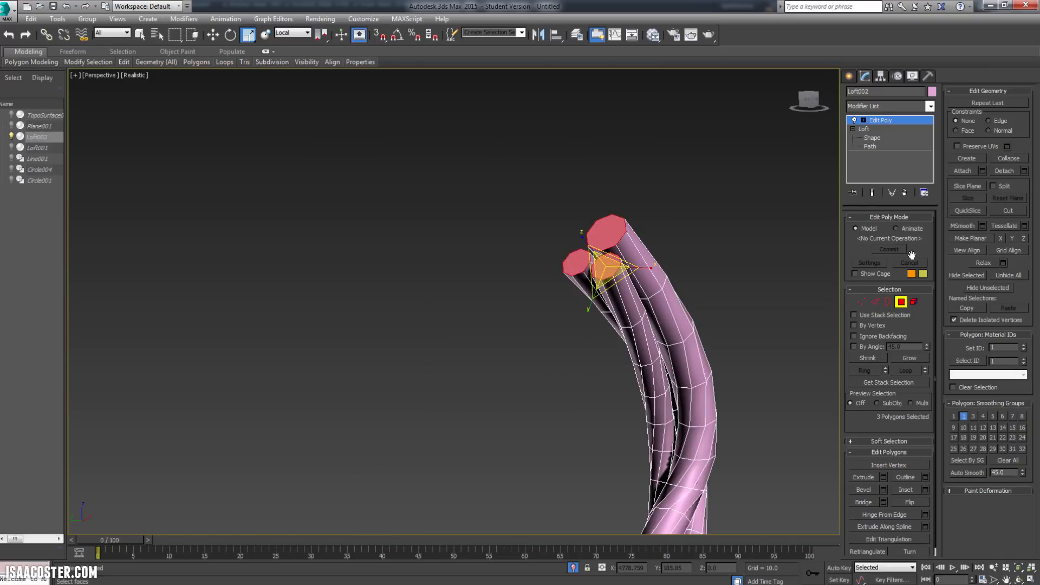
click(926, 489)
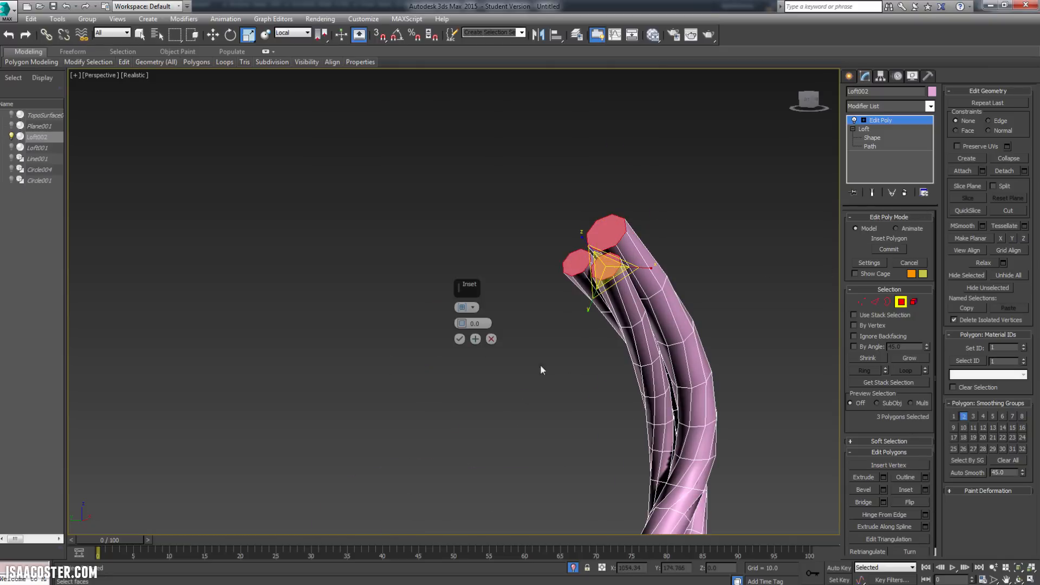
drag(462, 323, 465, 316)
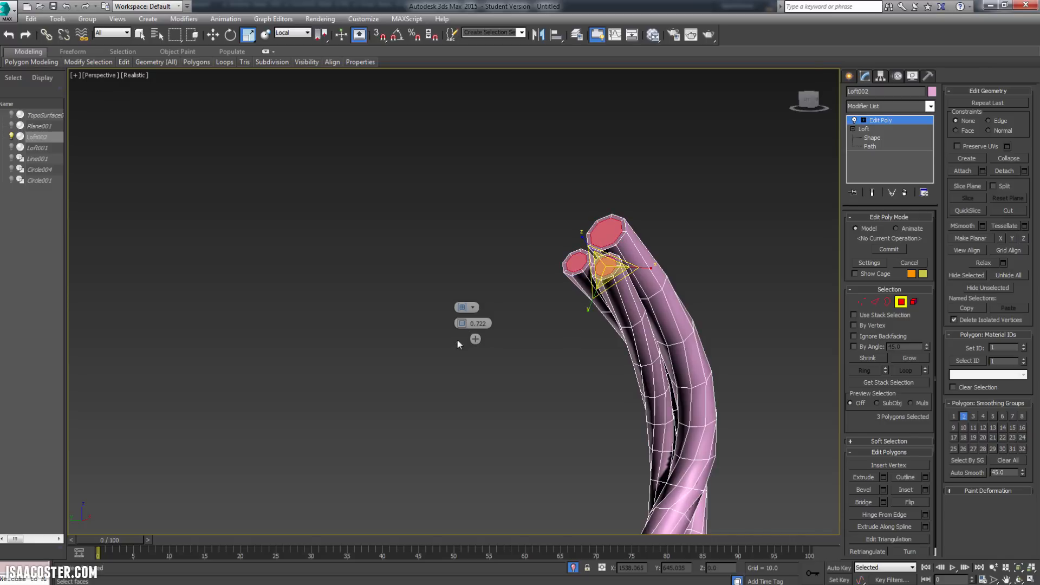
click(459, 339)
click(925, 490)
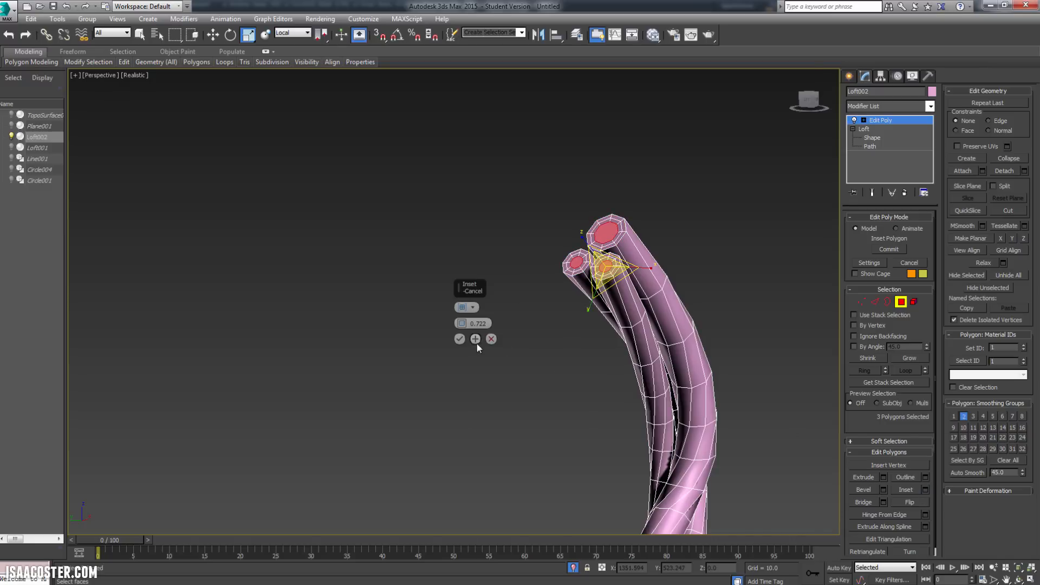
click(459, 339)
click(1011, 159)
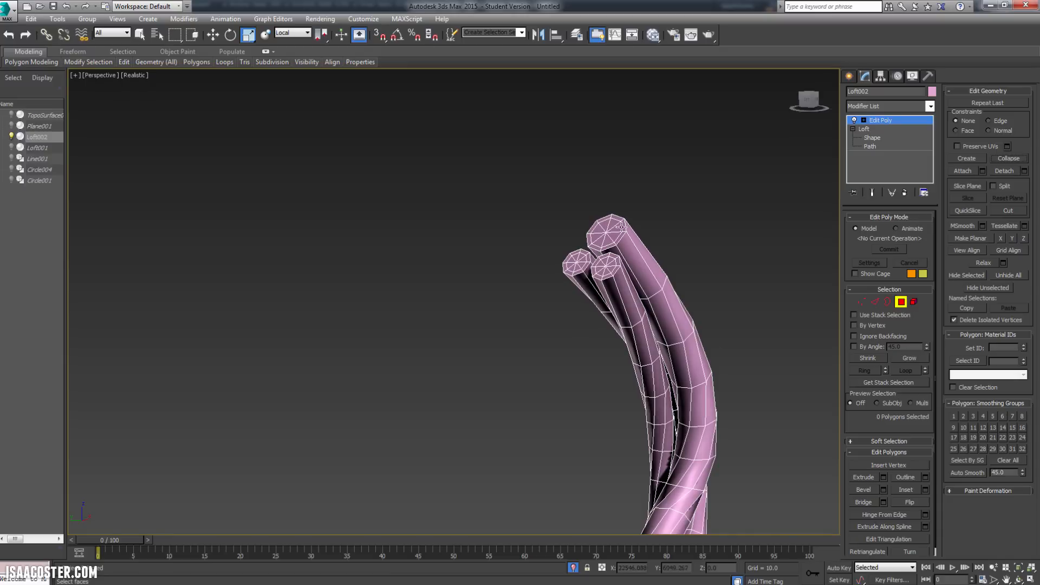
- Select the three end cap polygons at the lower end of the tubes
alt+middle_drag(613, 233, 607, 239)
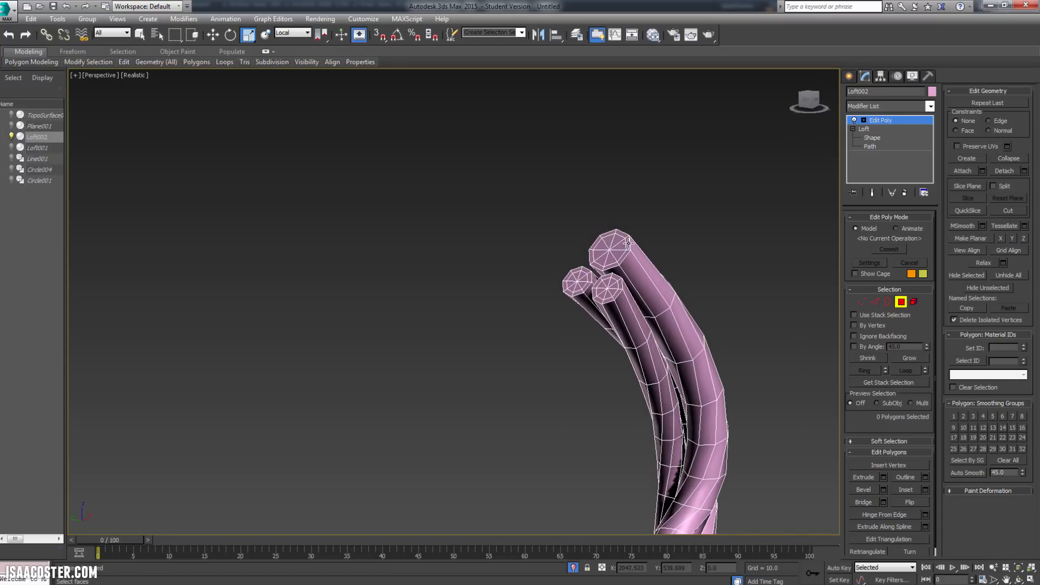
scroll(613, 375, down, 2)
middle_drag(653, 279, 824, 74)
scroll(513, 351, down, 3)
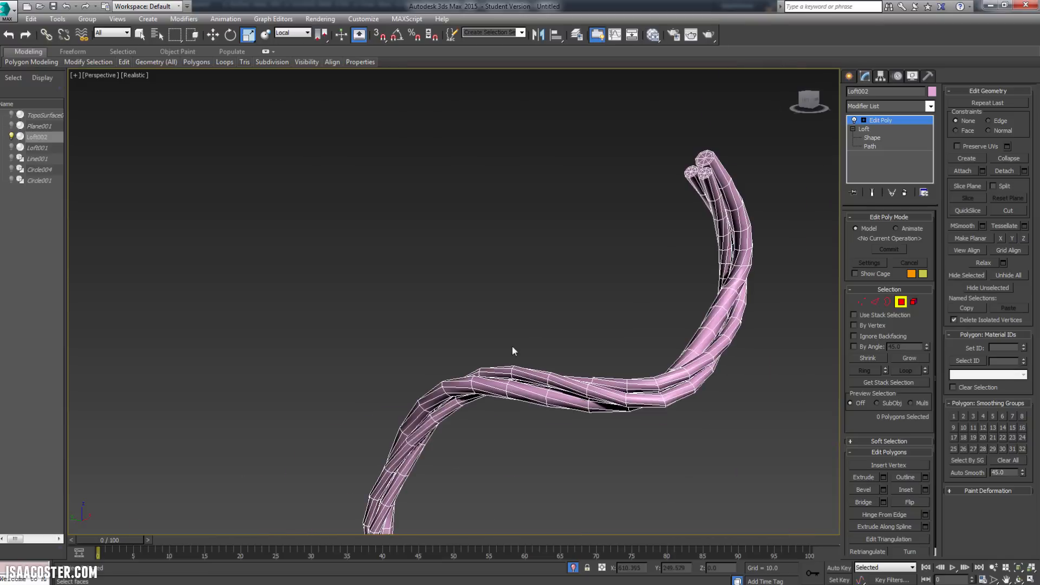
middle_drag(513, 351, 689, 209)
alt+middle_drag(640, 233, 453, 294)
middle_drag(453, 295, 482, 216)
alt+middle_drag(645, 433, 590, 462)
middle_drag(595, 362, 573, 297)
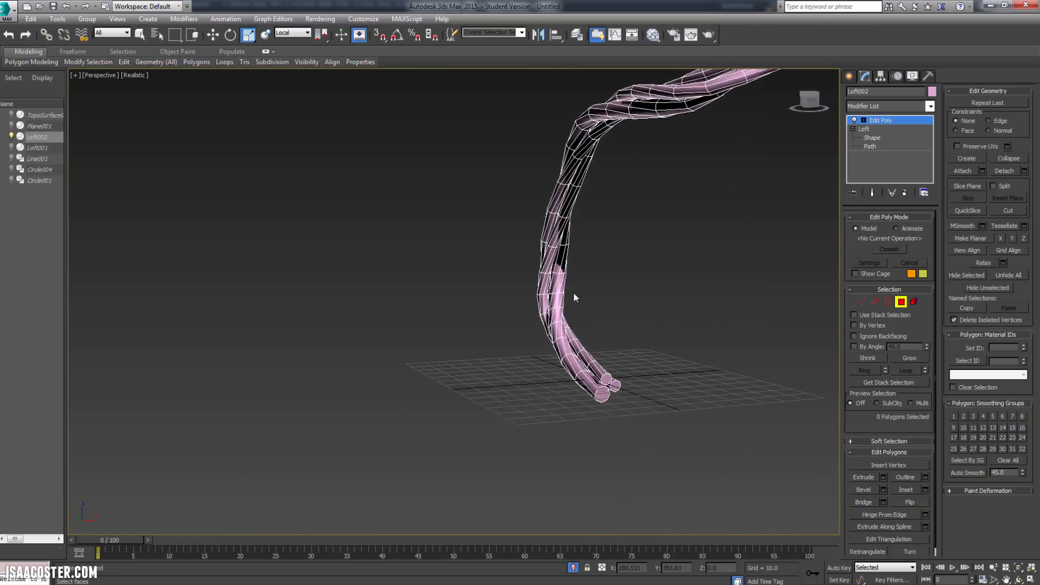
scroll(574, 297, up, 4)
middle_drag(567, 193, 548, 97)
click(624, 330)
ctrl+click(636, 286)
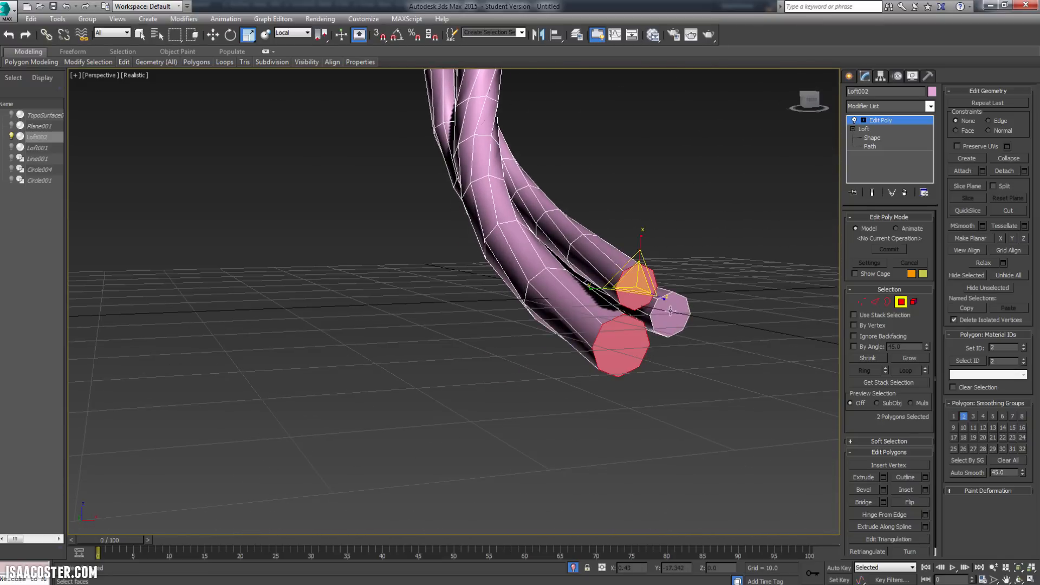
ctrl+click(672, 313)
- Inset the selected lower end caps twice by 0.722, and collapse the inner polygons to their centres
click(926, 490)
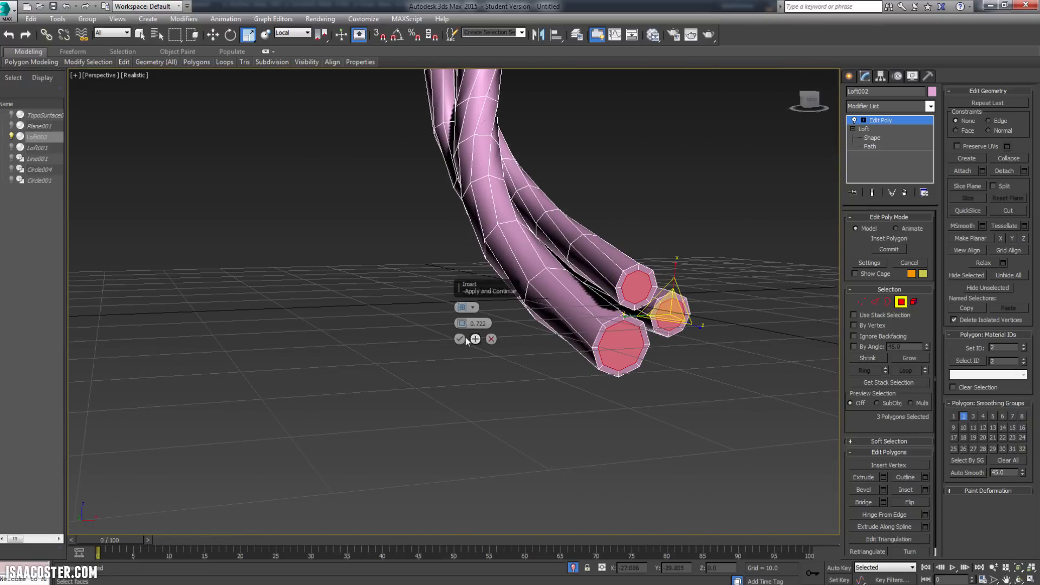
click(926, 490)
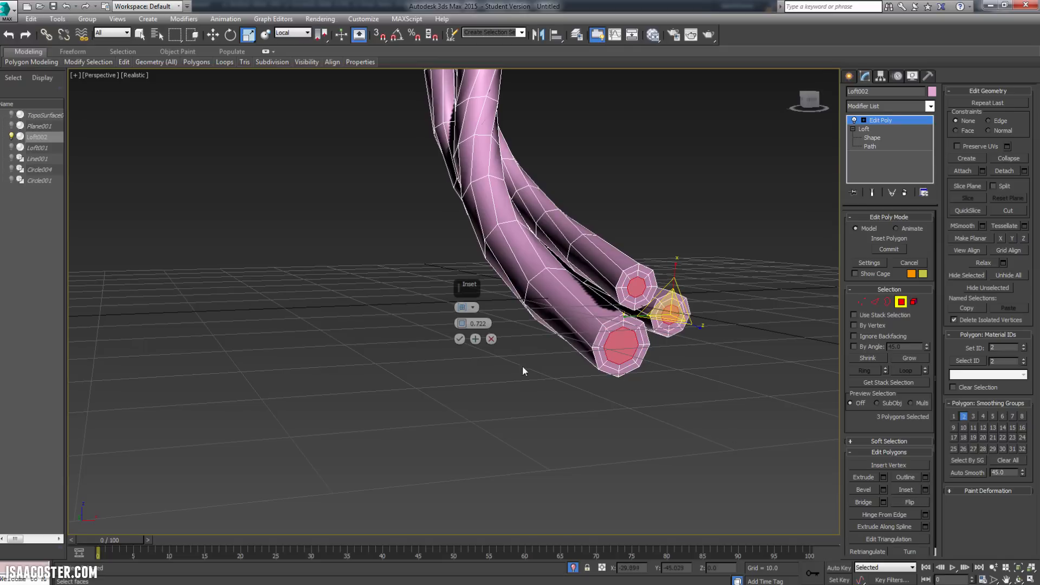
click(459, 339)
click(997, 162)
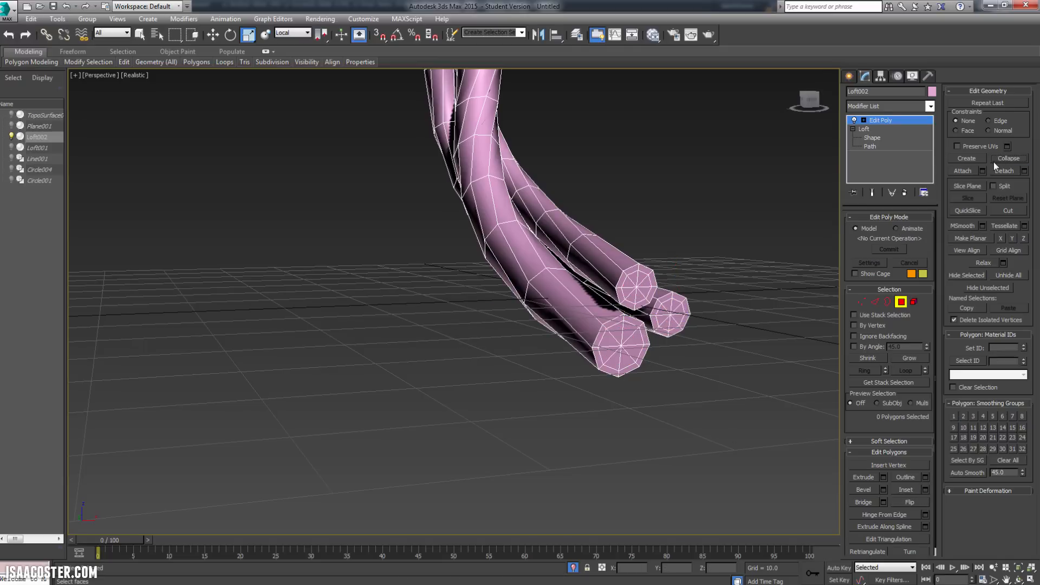
- Leave the Polygon level, add a TurboSmooth modifier to the tube bundle and raise its iterations
click(909, 301)
key(z)
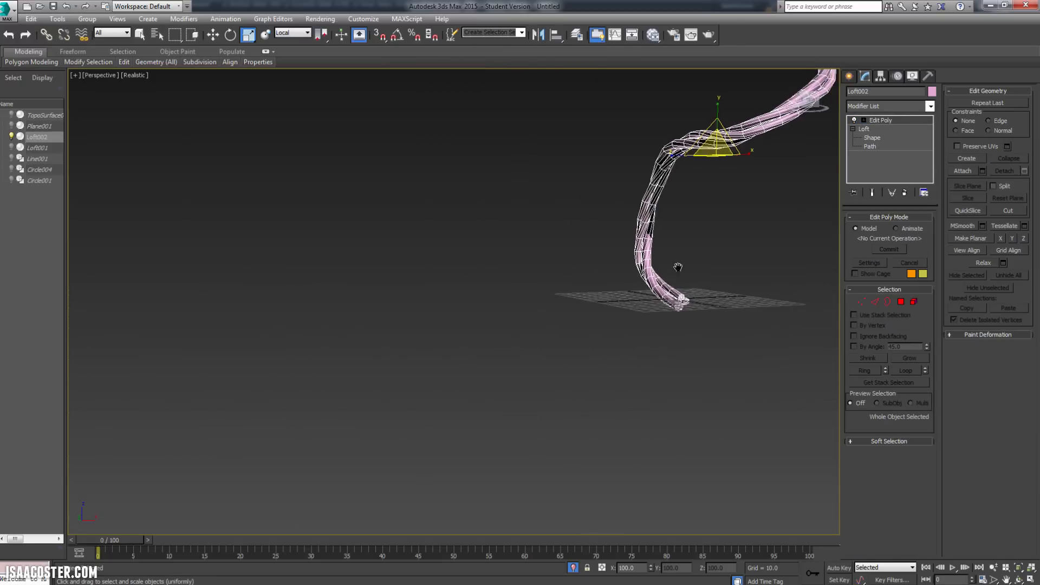
click(930, 107)
scroll(892, 397, down, 3)
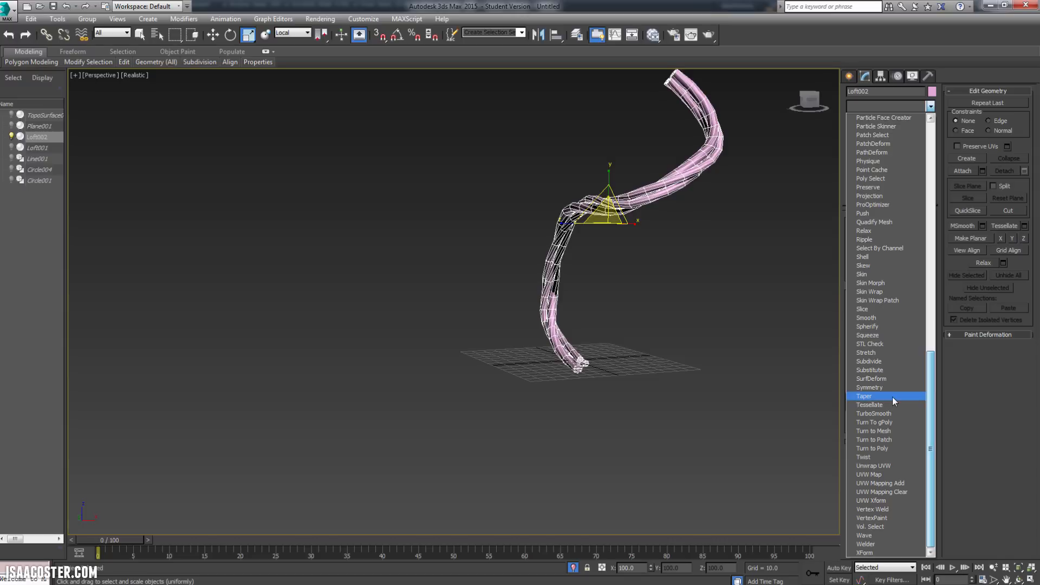
click(896, 411)
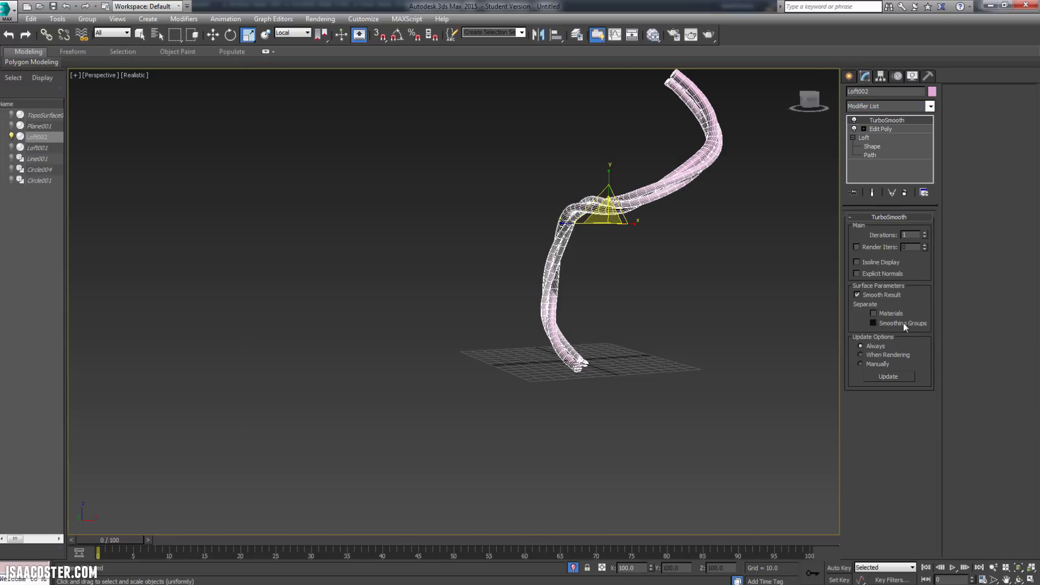
click(926, 233)
click(926, 232)
alt+middle_drag(750, 251, 747, 283)
click(716, 271)
middle_drag(729, 213, 686, 218)
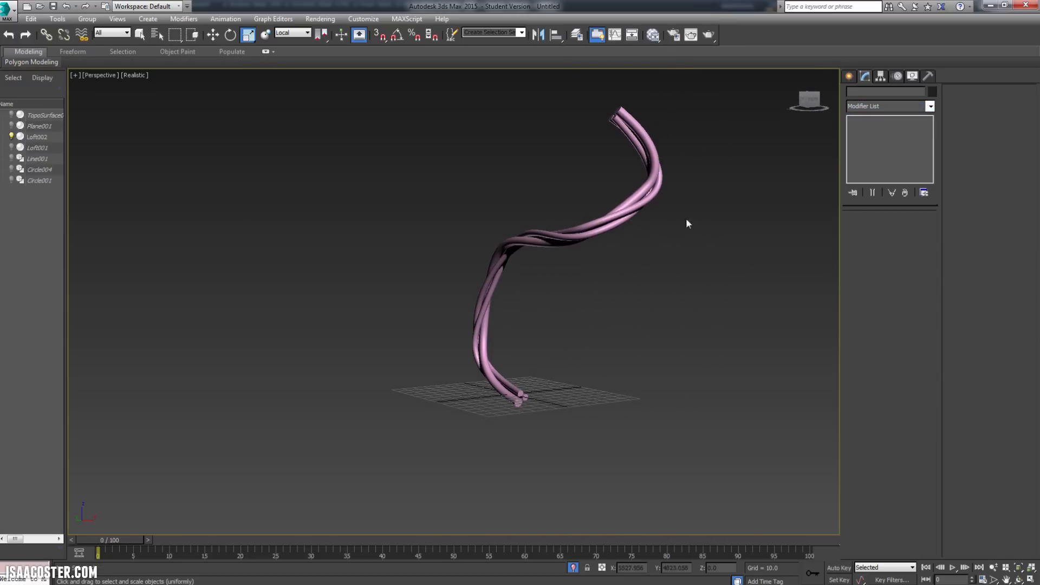
- Add a second TurboSmooth modifier on top of the tube bundle's modifier stack
click(650, 201)
click(931, 106)
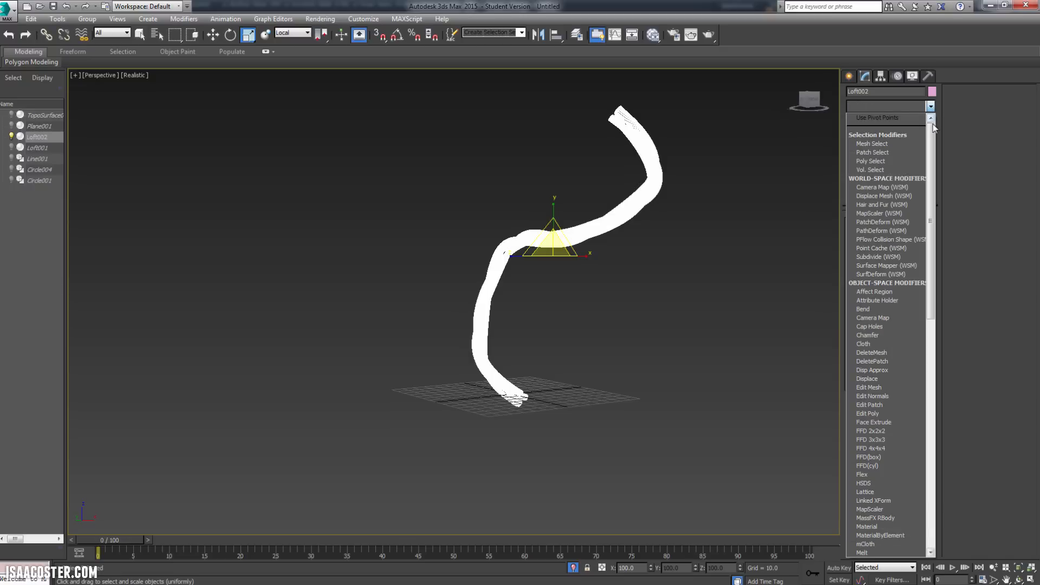
scroll(899, 395, down, 10)
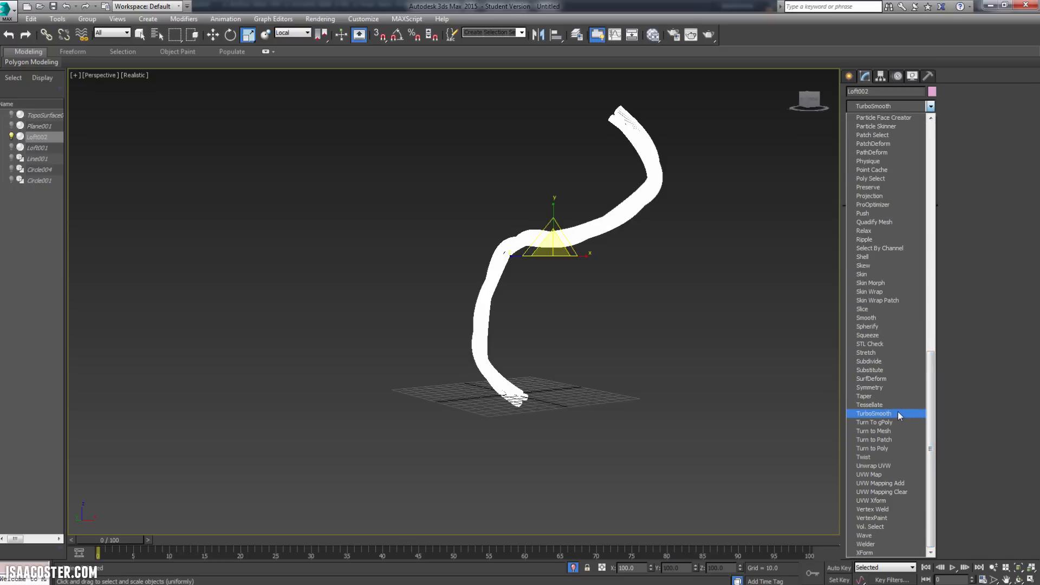
click(898, 414)
click(653, 237)
alt+middle_drag(653, 238, 690, 241)
middle_drag(325, 239, 408, 275)
click(393, 272)
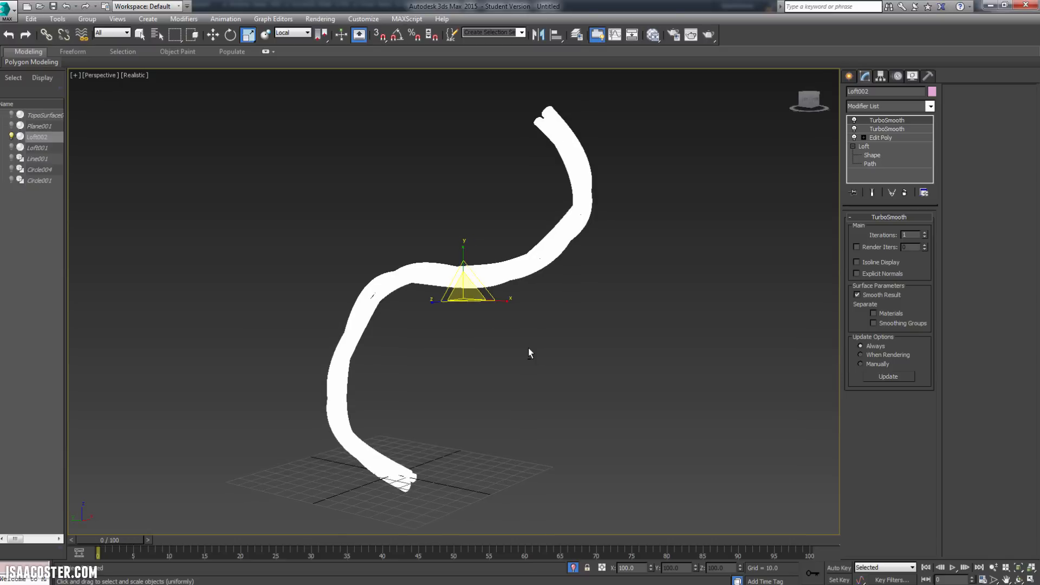
click(529, 348)
scroll(518, 347, up, 5)
scroll(513, 336, down, 4)
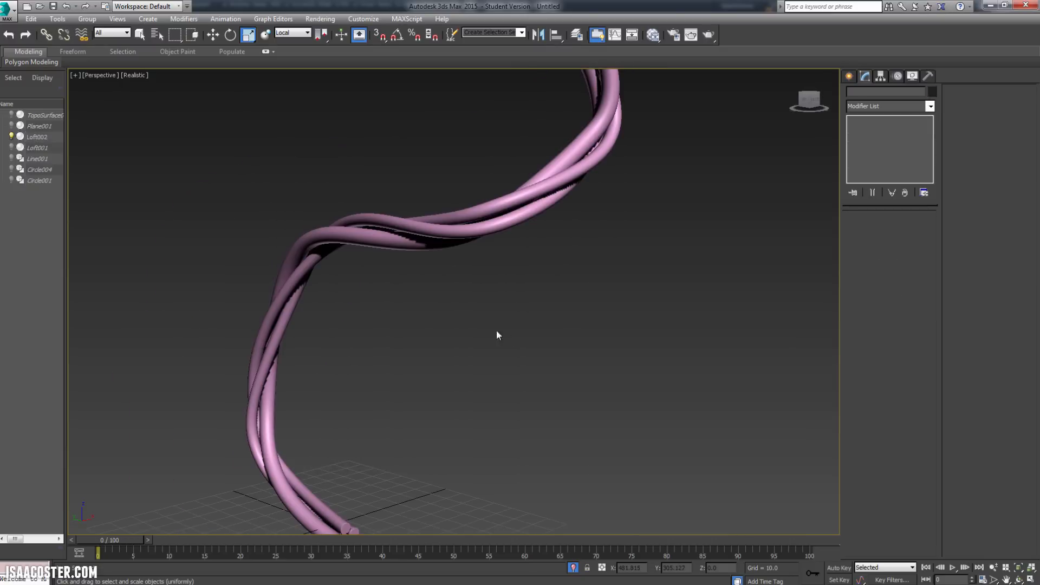
click(386, 239)
middle_drag(515, 310, 567, 319)
click(567, 319)
scroll(568, 321, down, 3)
- Export the selected tube bundle as an OBJ file named tubes_02 in the tube folder
click(573, 258)
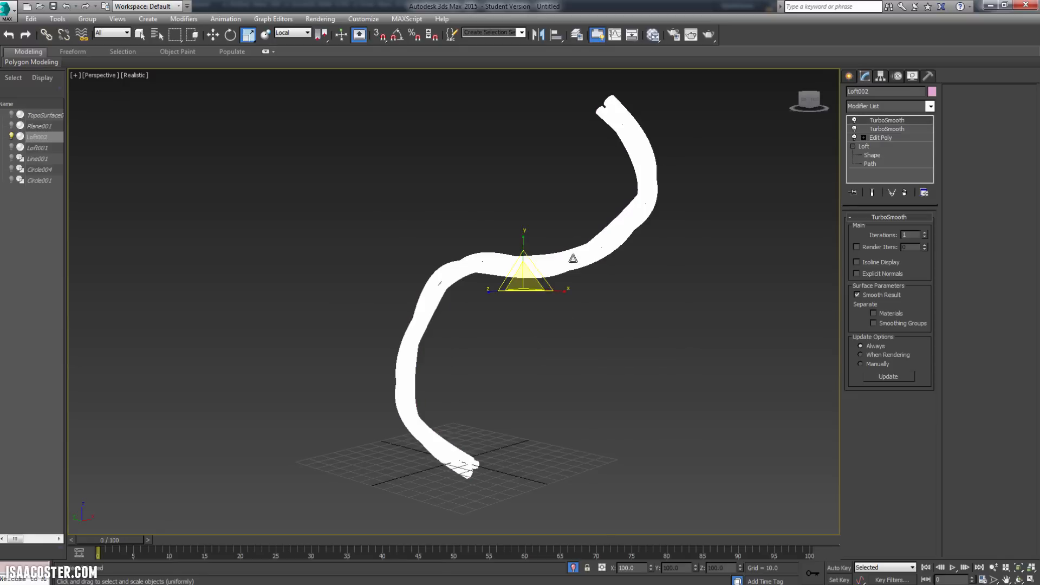
click(4, 6)
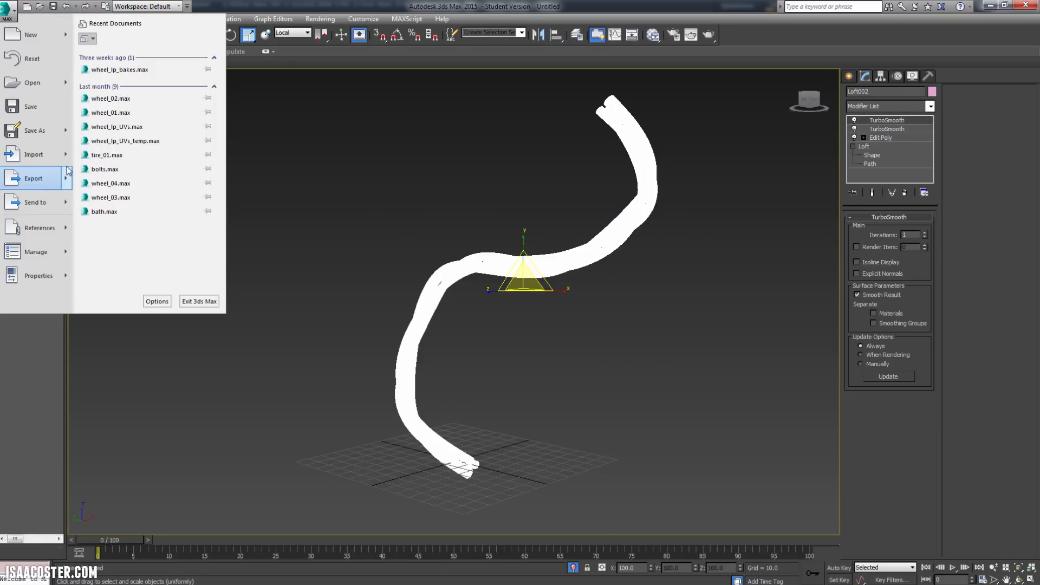
mouse_move(49, 178)
click(125, 103)
click(143, 105)
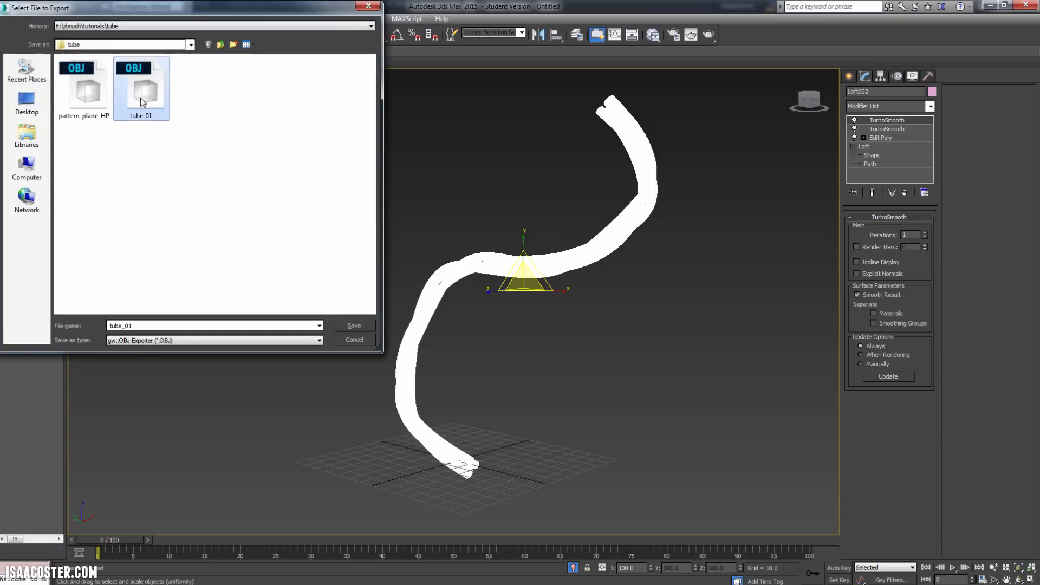
click(142, 326)
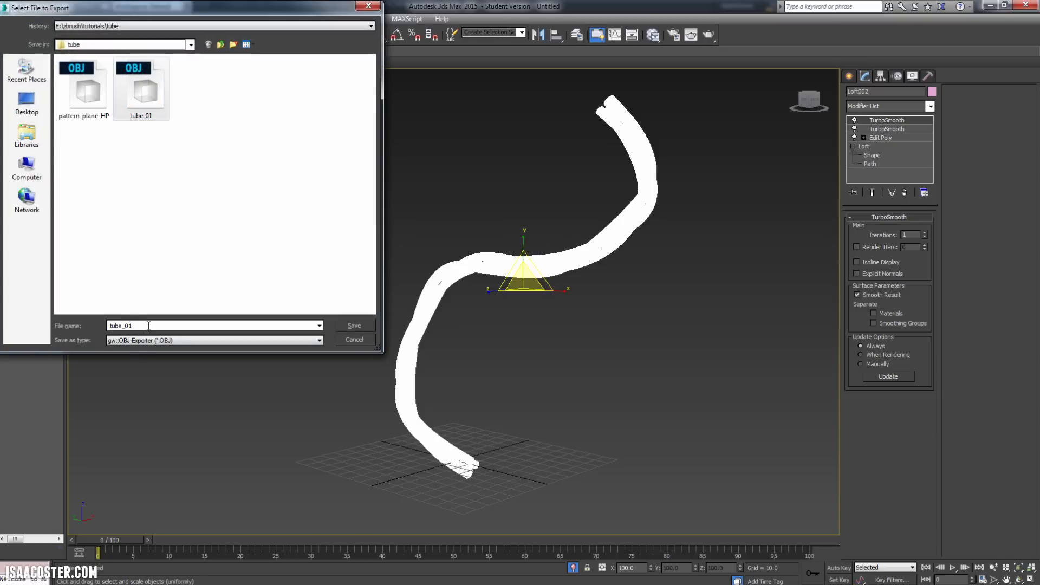
key(BackSpace)
text(2)
click(355, 325)
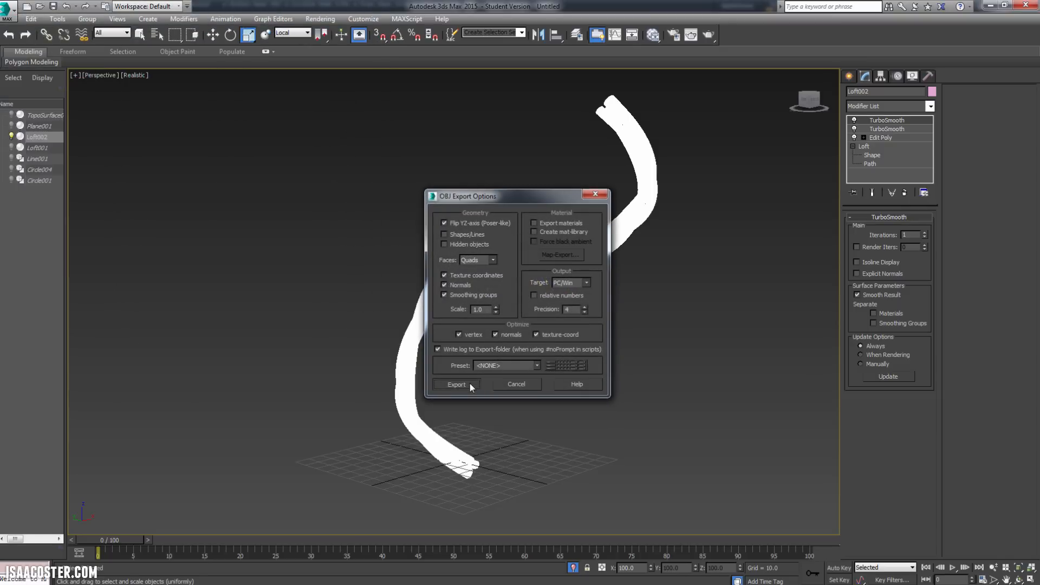
click(456, 384)
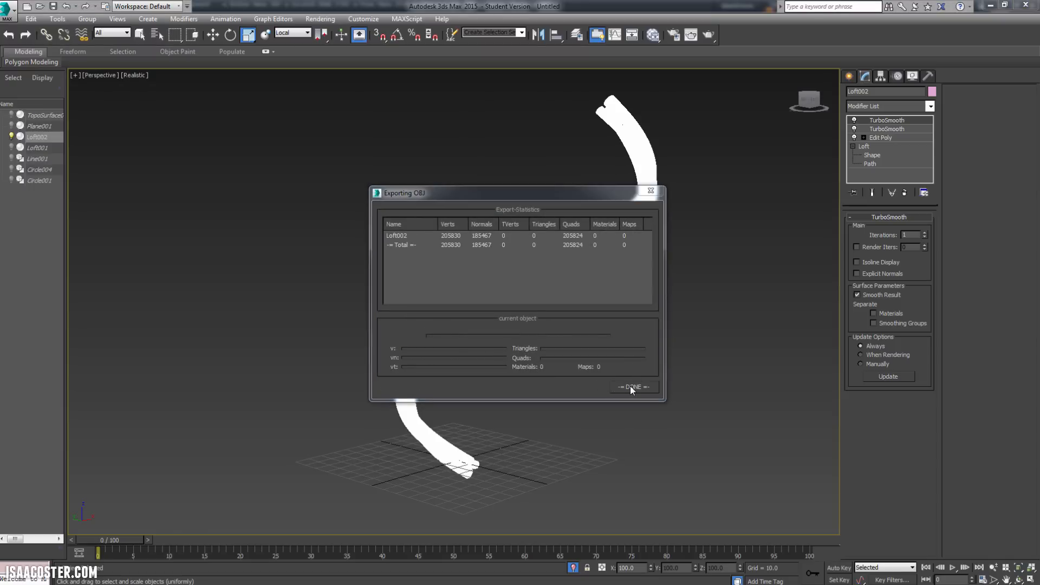
click(630, 386)
click(622, 404)
- Switch to ZBrush, append a PolyMesh3D star as a placeholder subtool and make it the active subtool
key(alt+Tab)
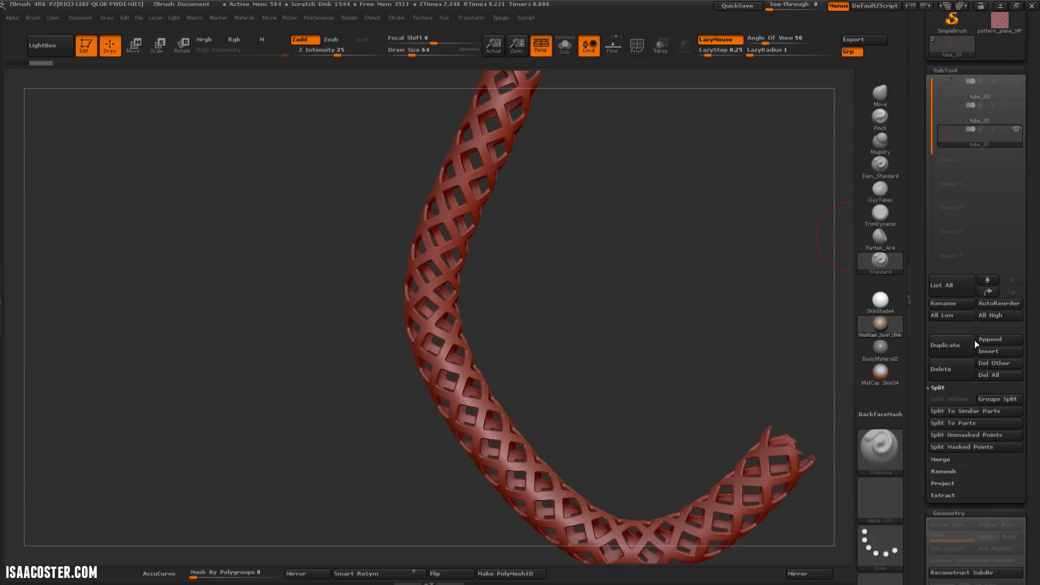
click(997, 340)
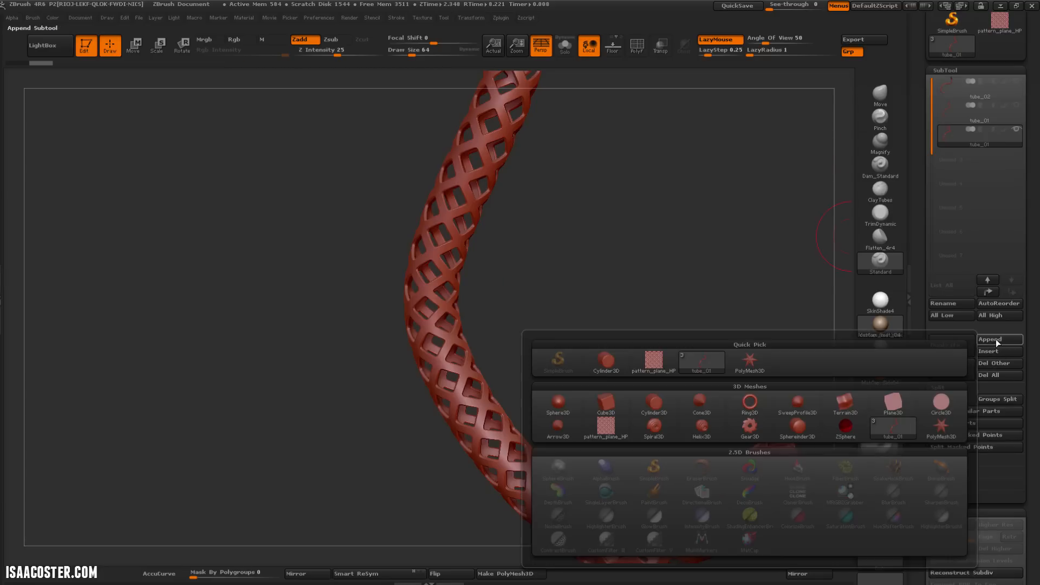
click(749, 362)
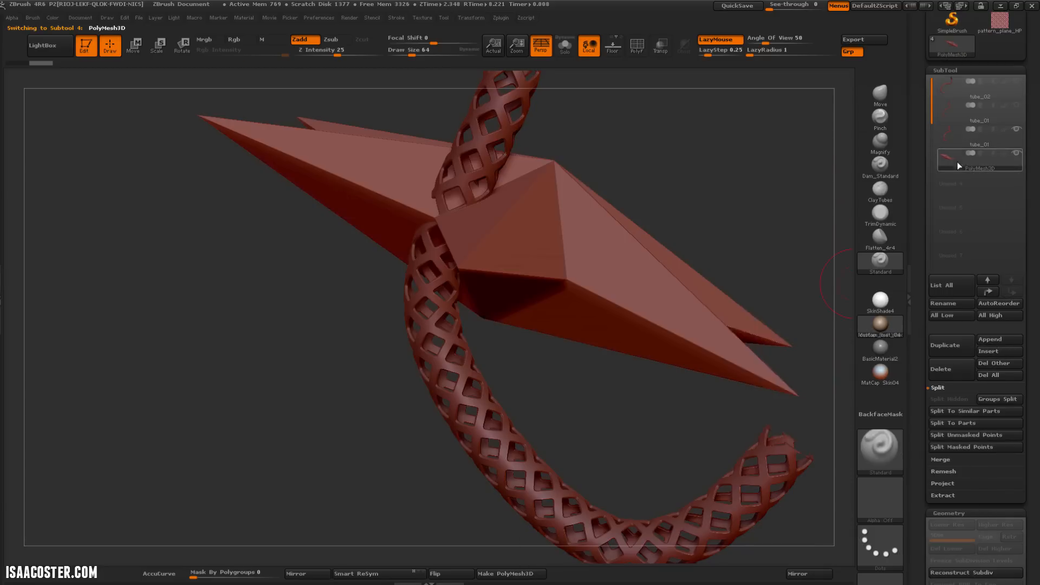
click(957, 161)
alt+drag(780, 139, 851, 154)
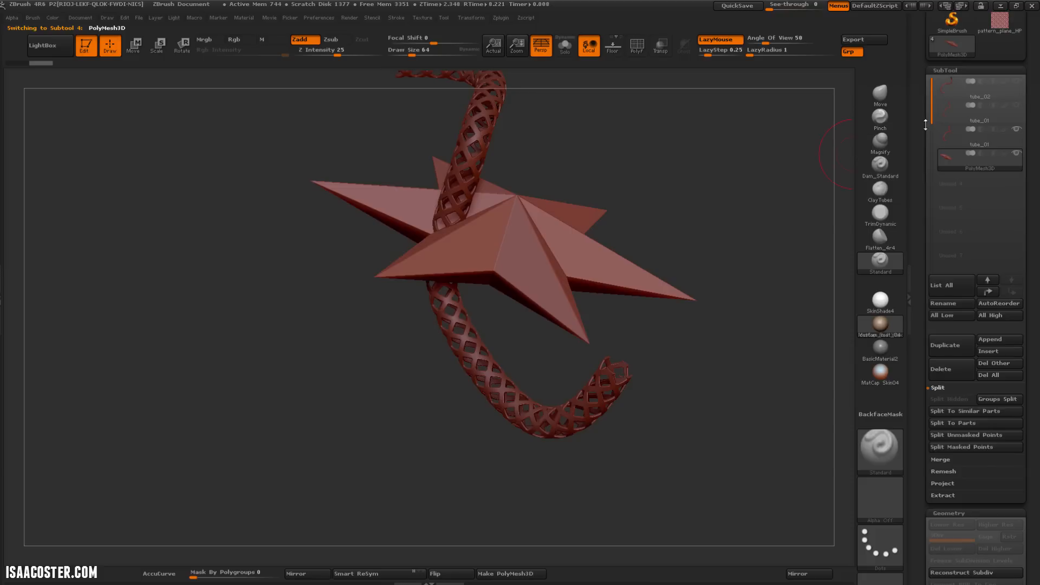
- Import the tubes_02 OBJ mesh in place of the star subtool and check its fit inside the lattice tube
drag(925, 121, 920, 268)
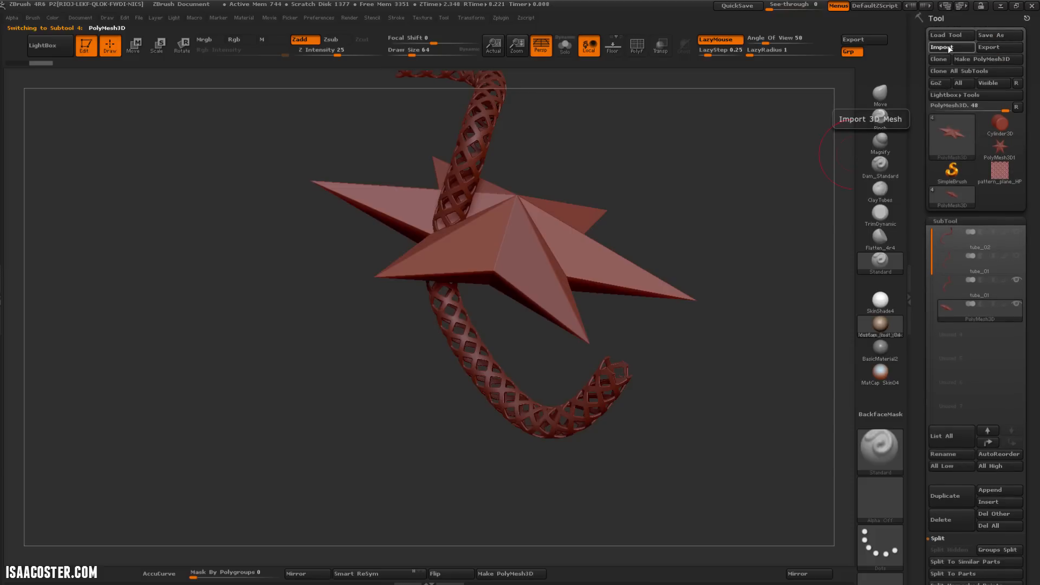
click(949, 48)
click(259, 84)
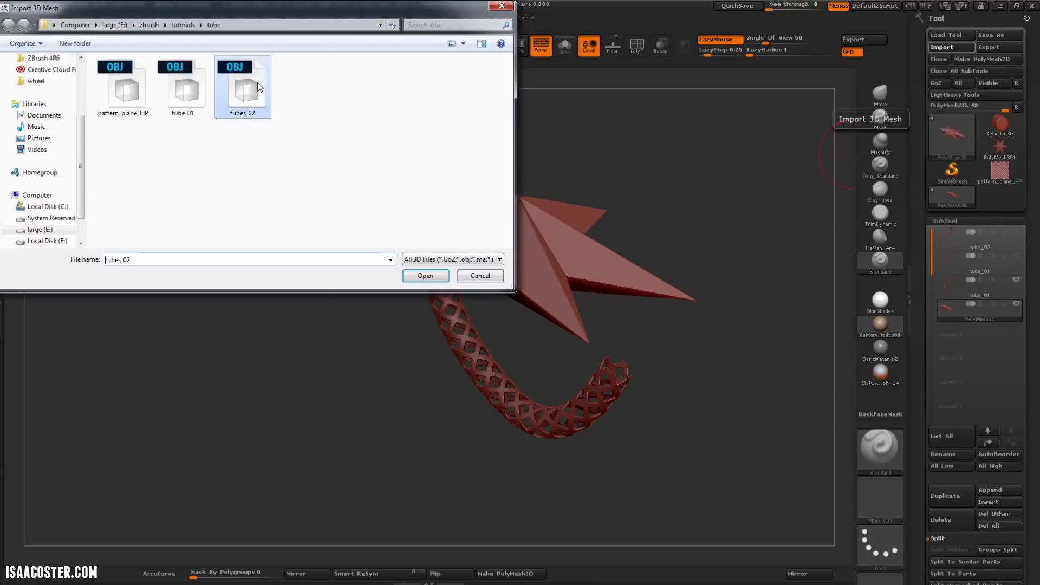
click(412, 278)
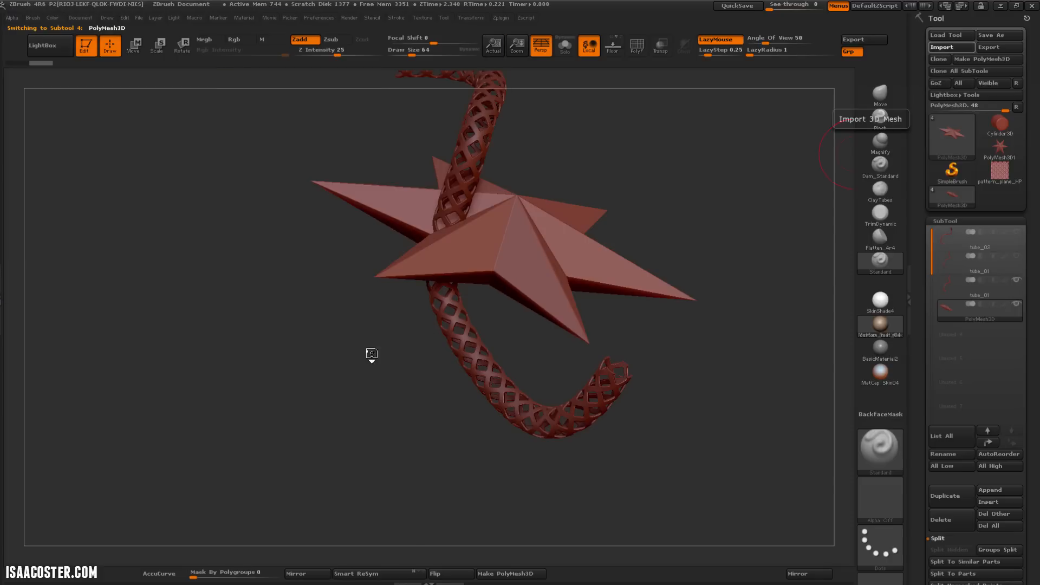
mouse_move(373, 339)
mouse_down()
mouse_move(309, 347)
mouse_move(542, 341)
mouse_move(504, 325)
mouse_move(625, 307)
mouse_move(609, 304)
mouse_move(590, 338)
mouse_move(530, 307)
mouse_up()
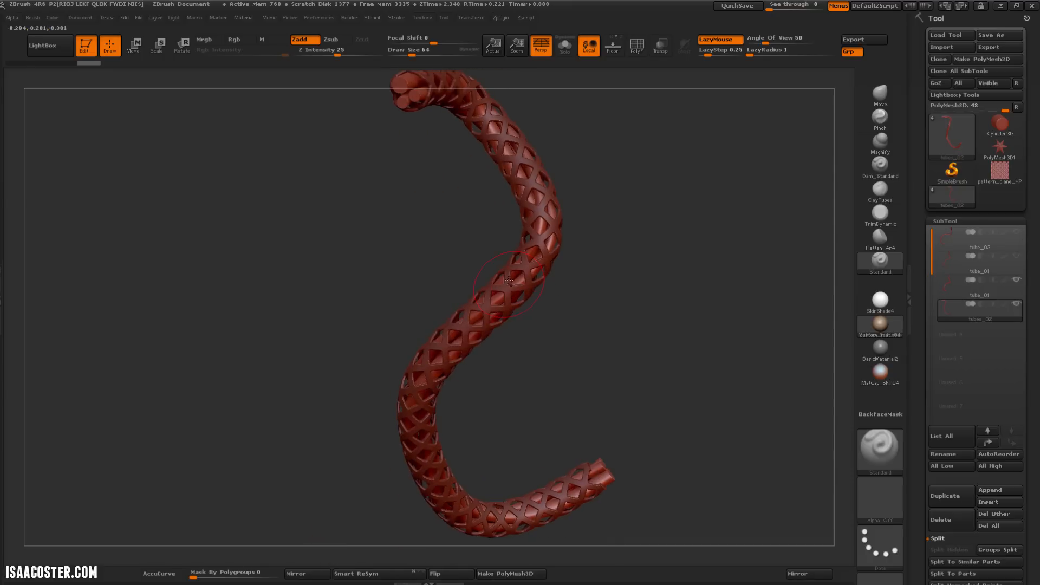
drag(599, 374, 495, 383)
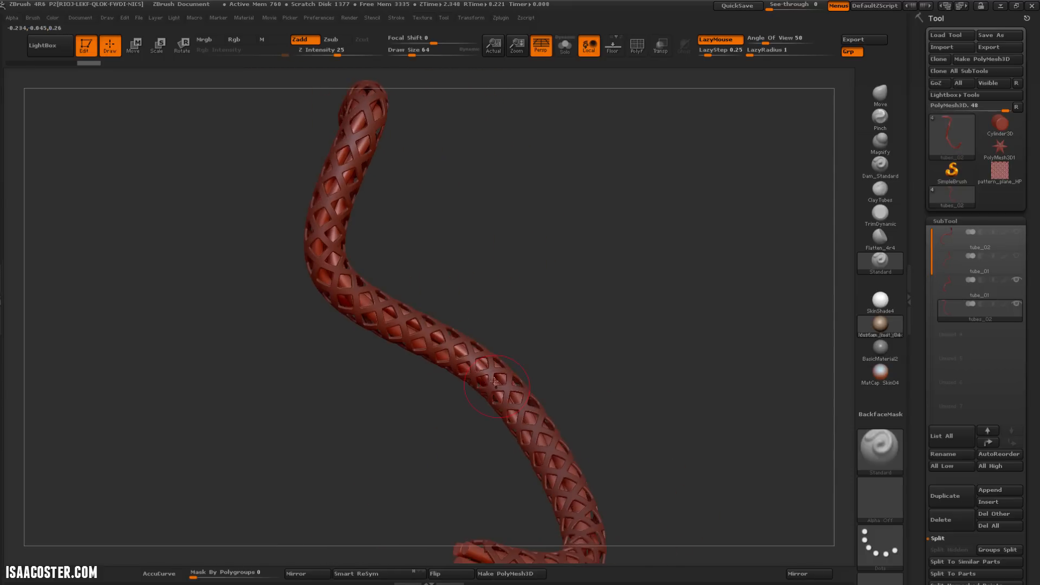
alt+drag(571, 291, 477, 329)
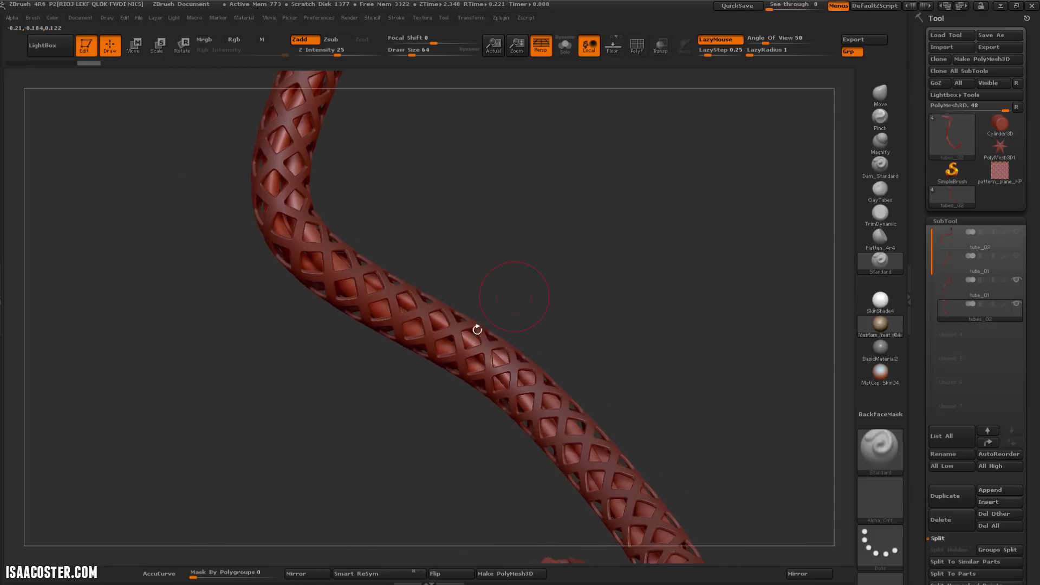
drag(579, 300, 589, 342)
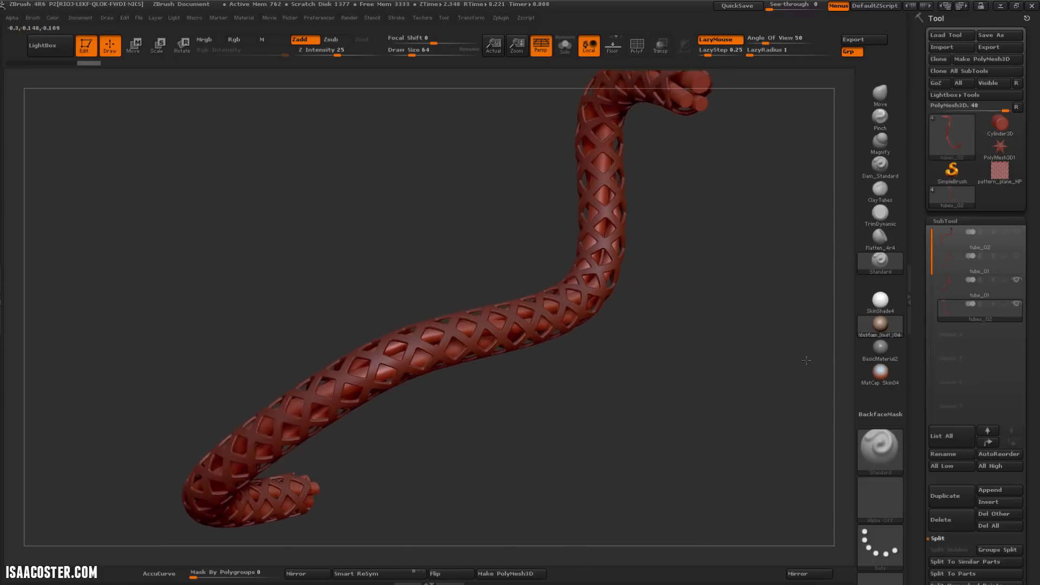